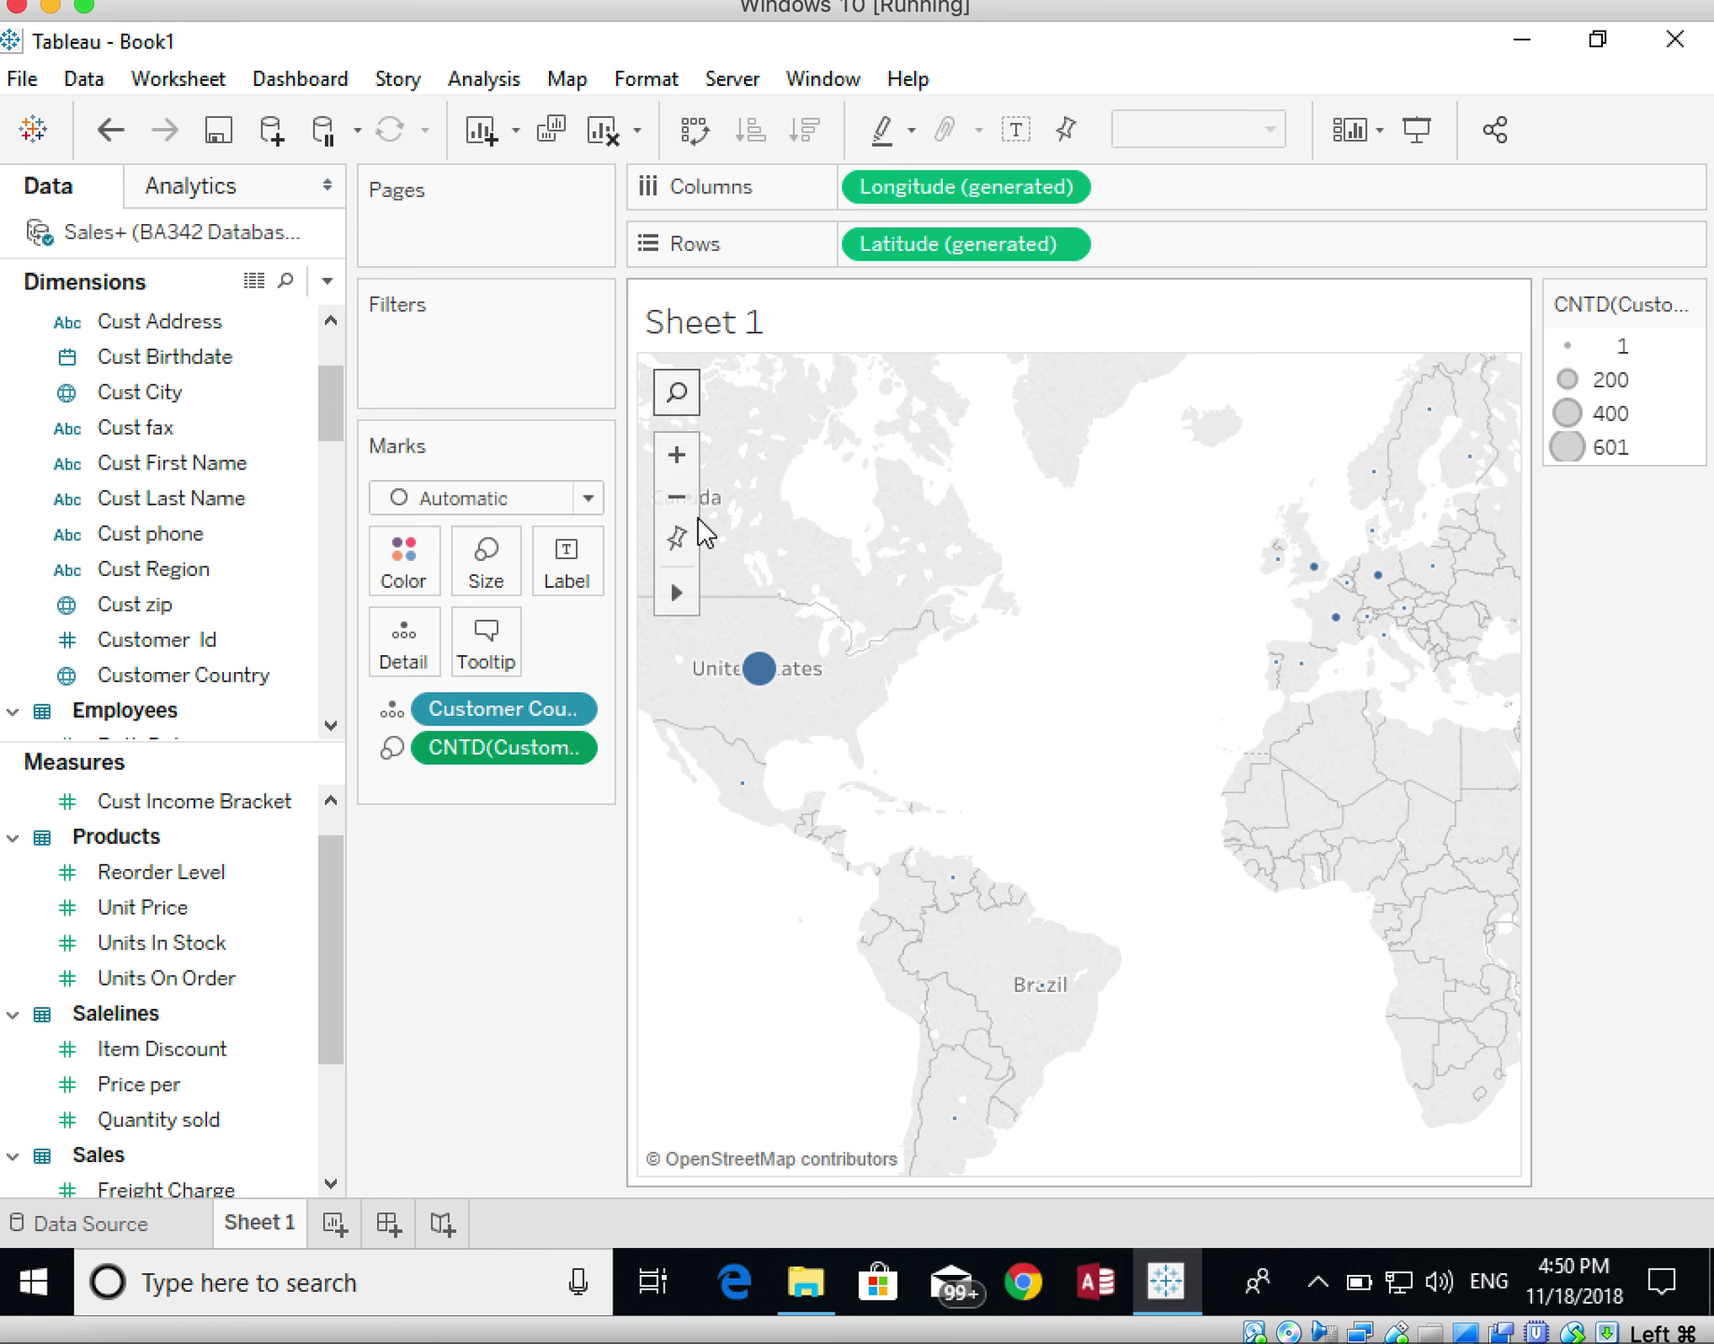
Rename the worksheet Sheet 1 as "Customer by Country Map"
right_click(248, 1234)
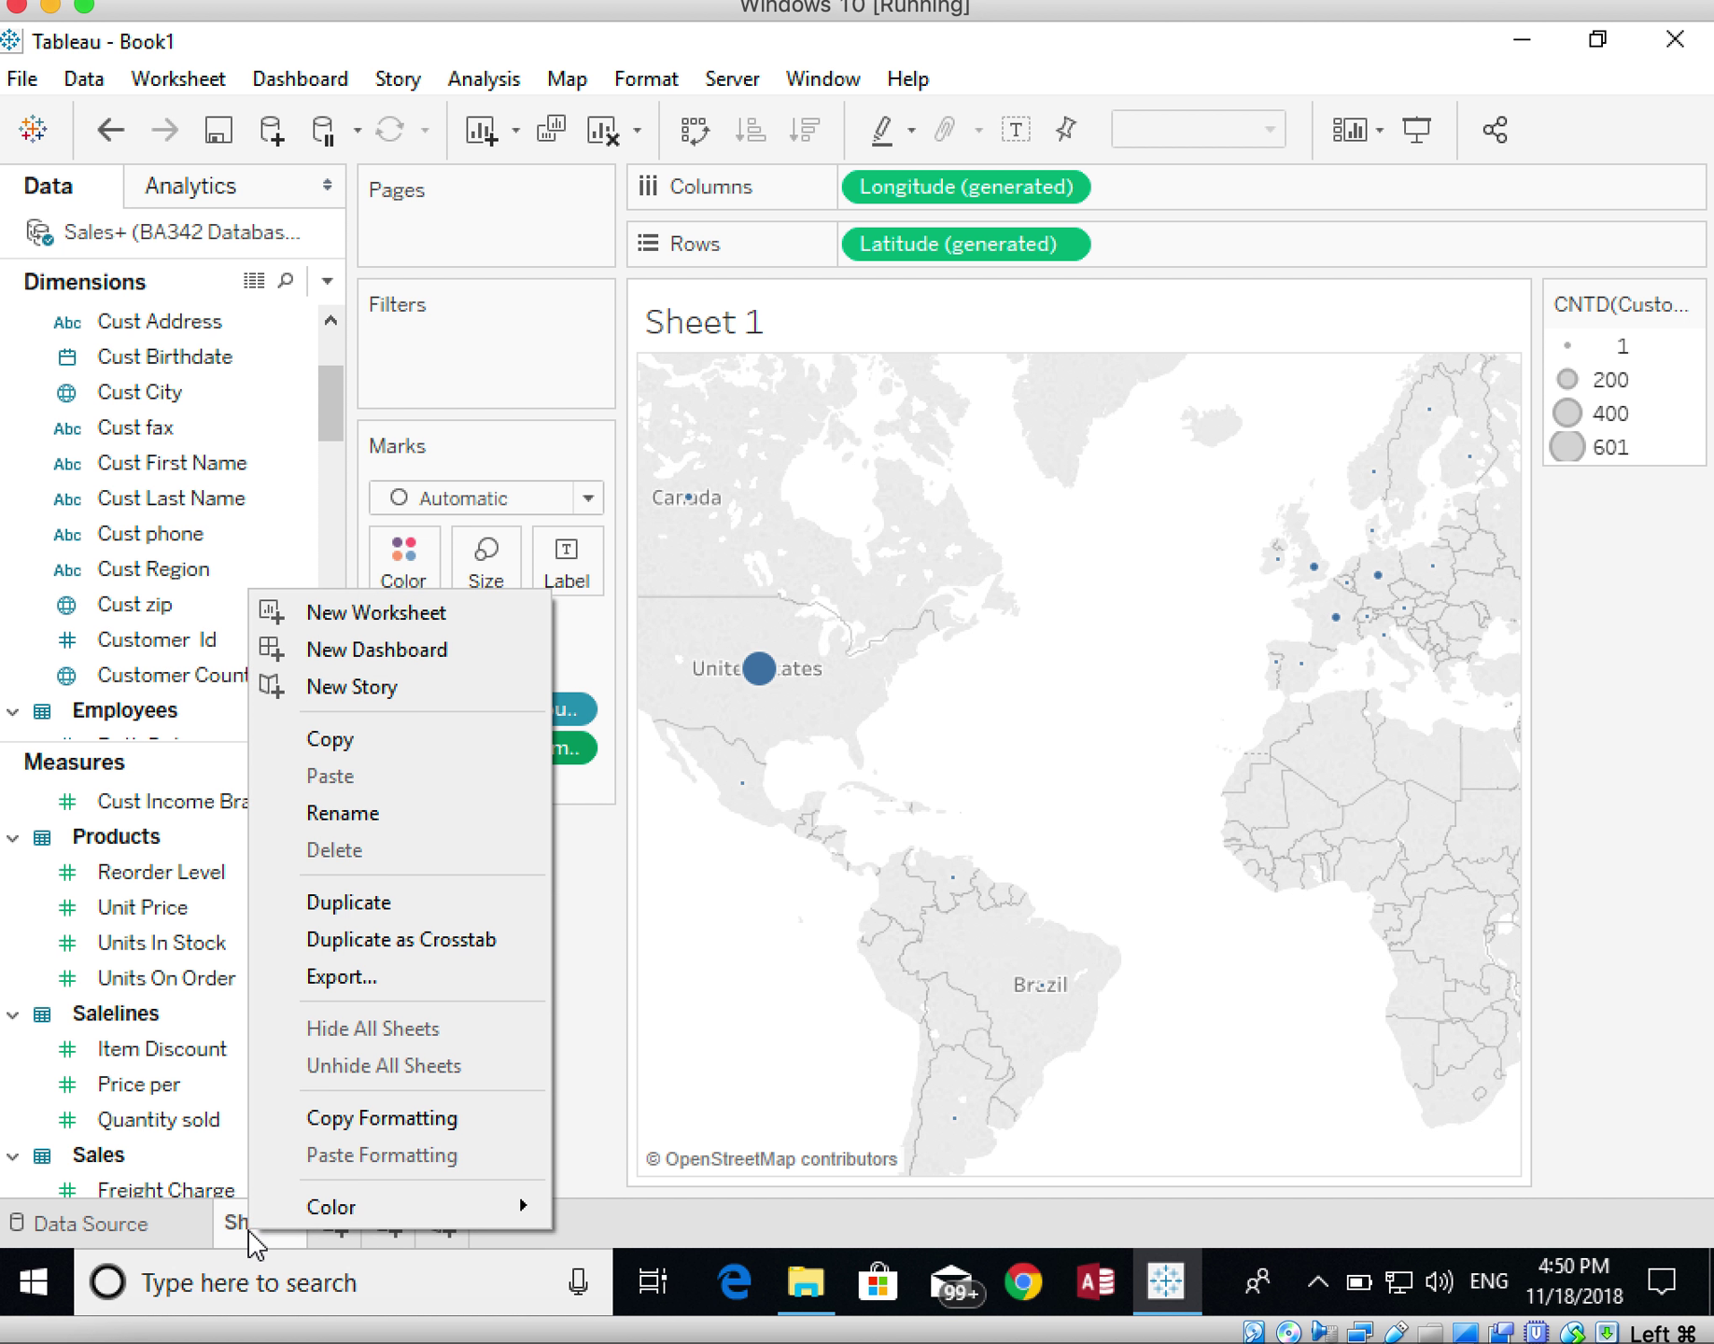
click(325, 812)
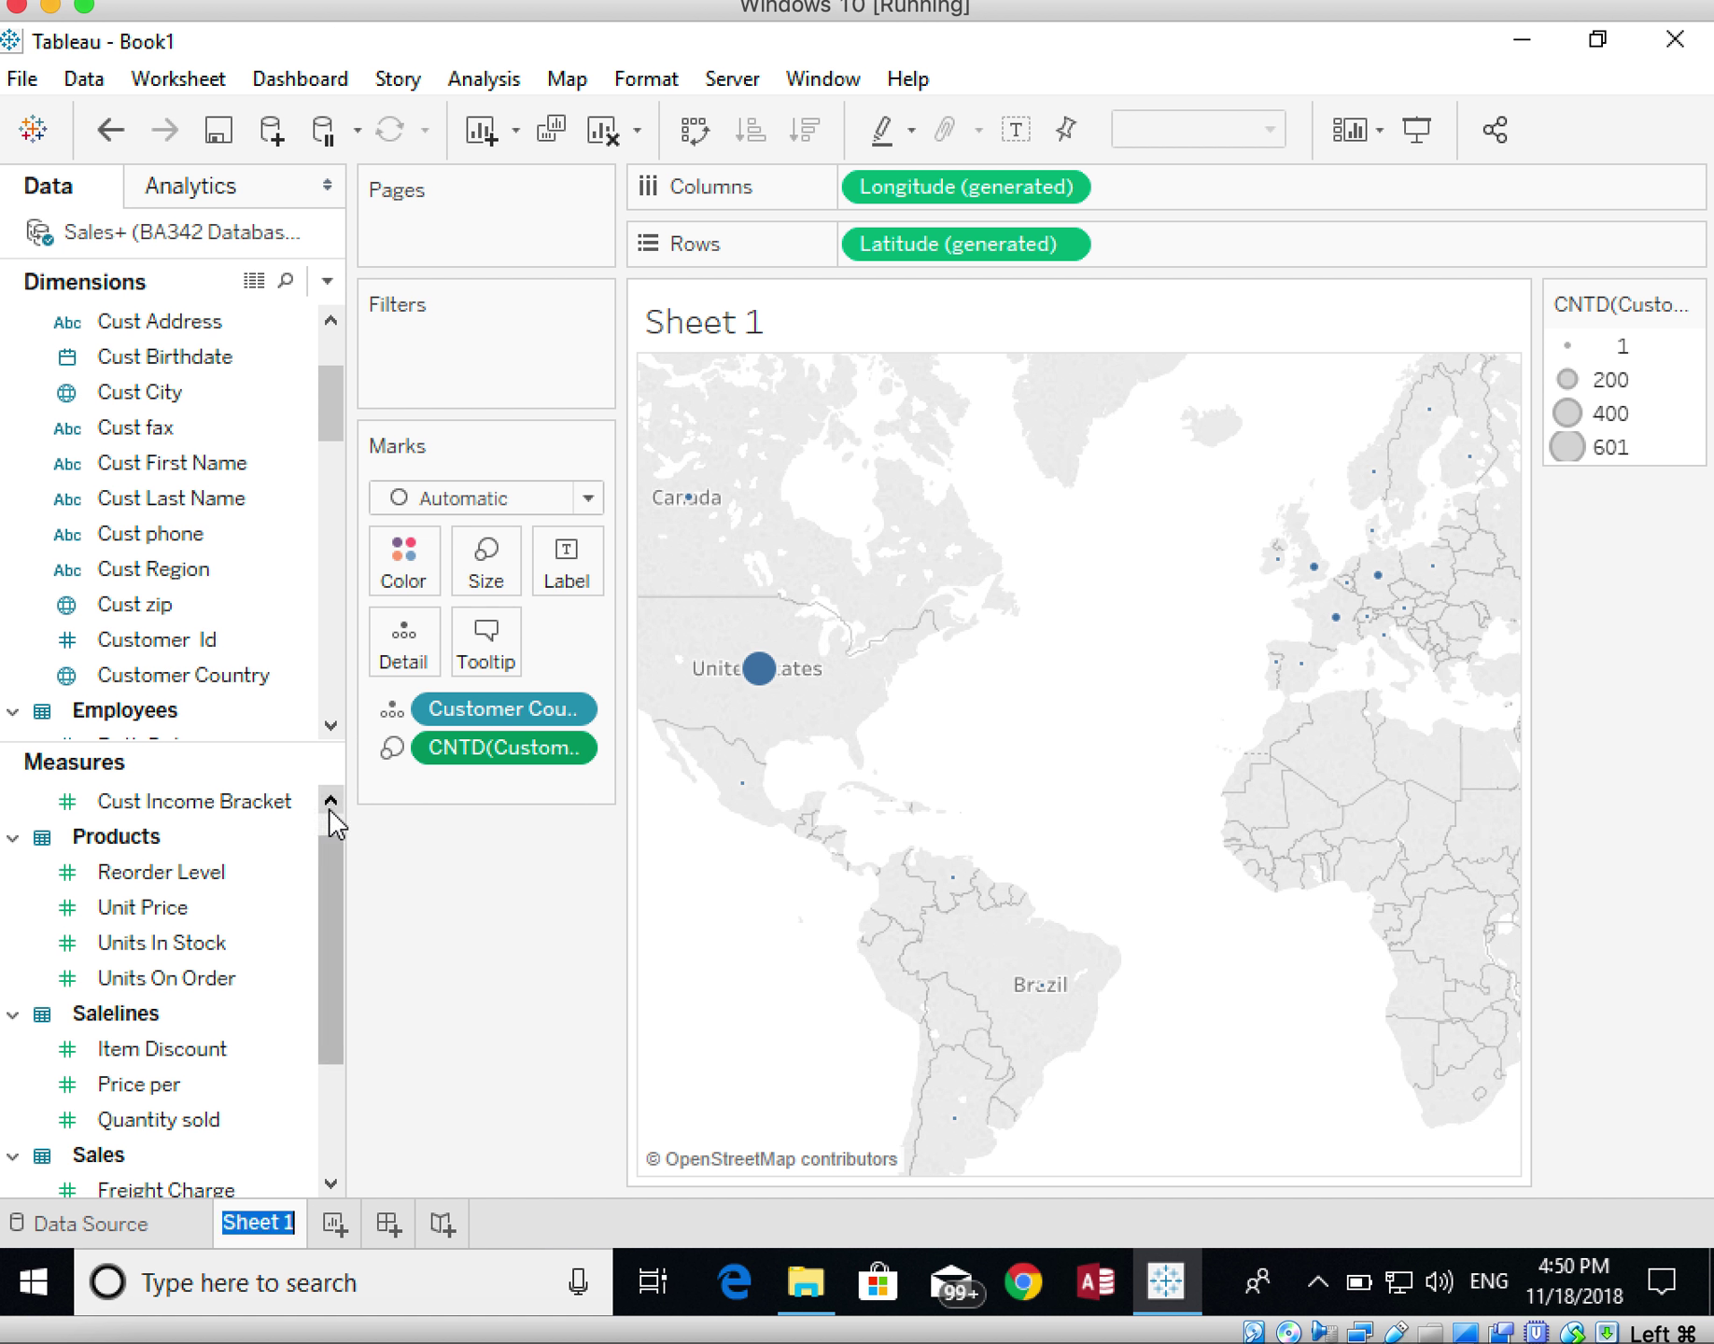
text(Customer by )
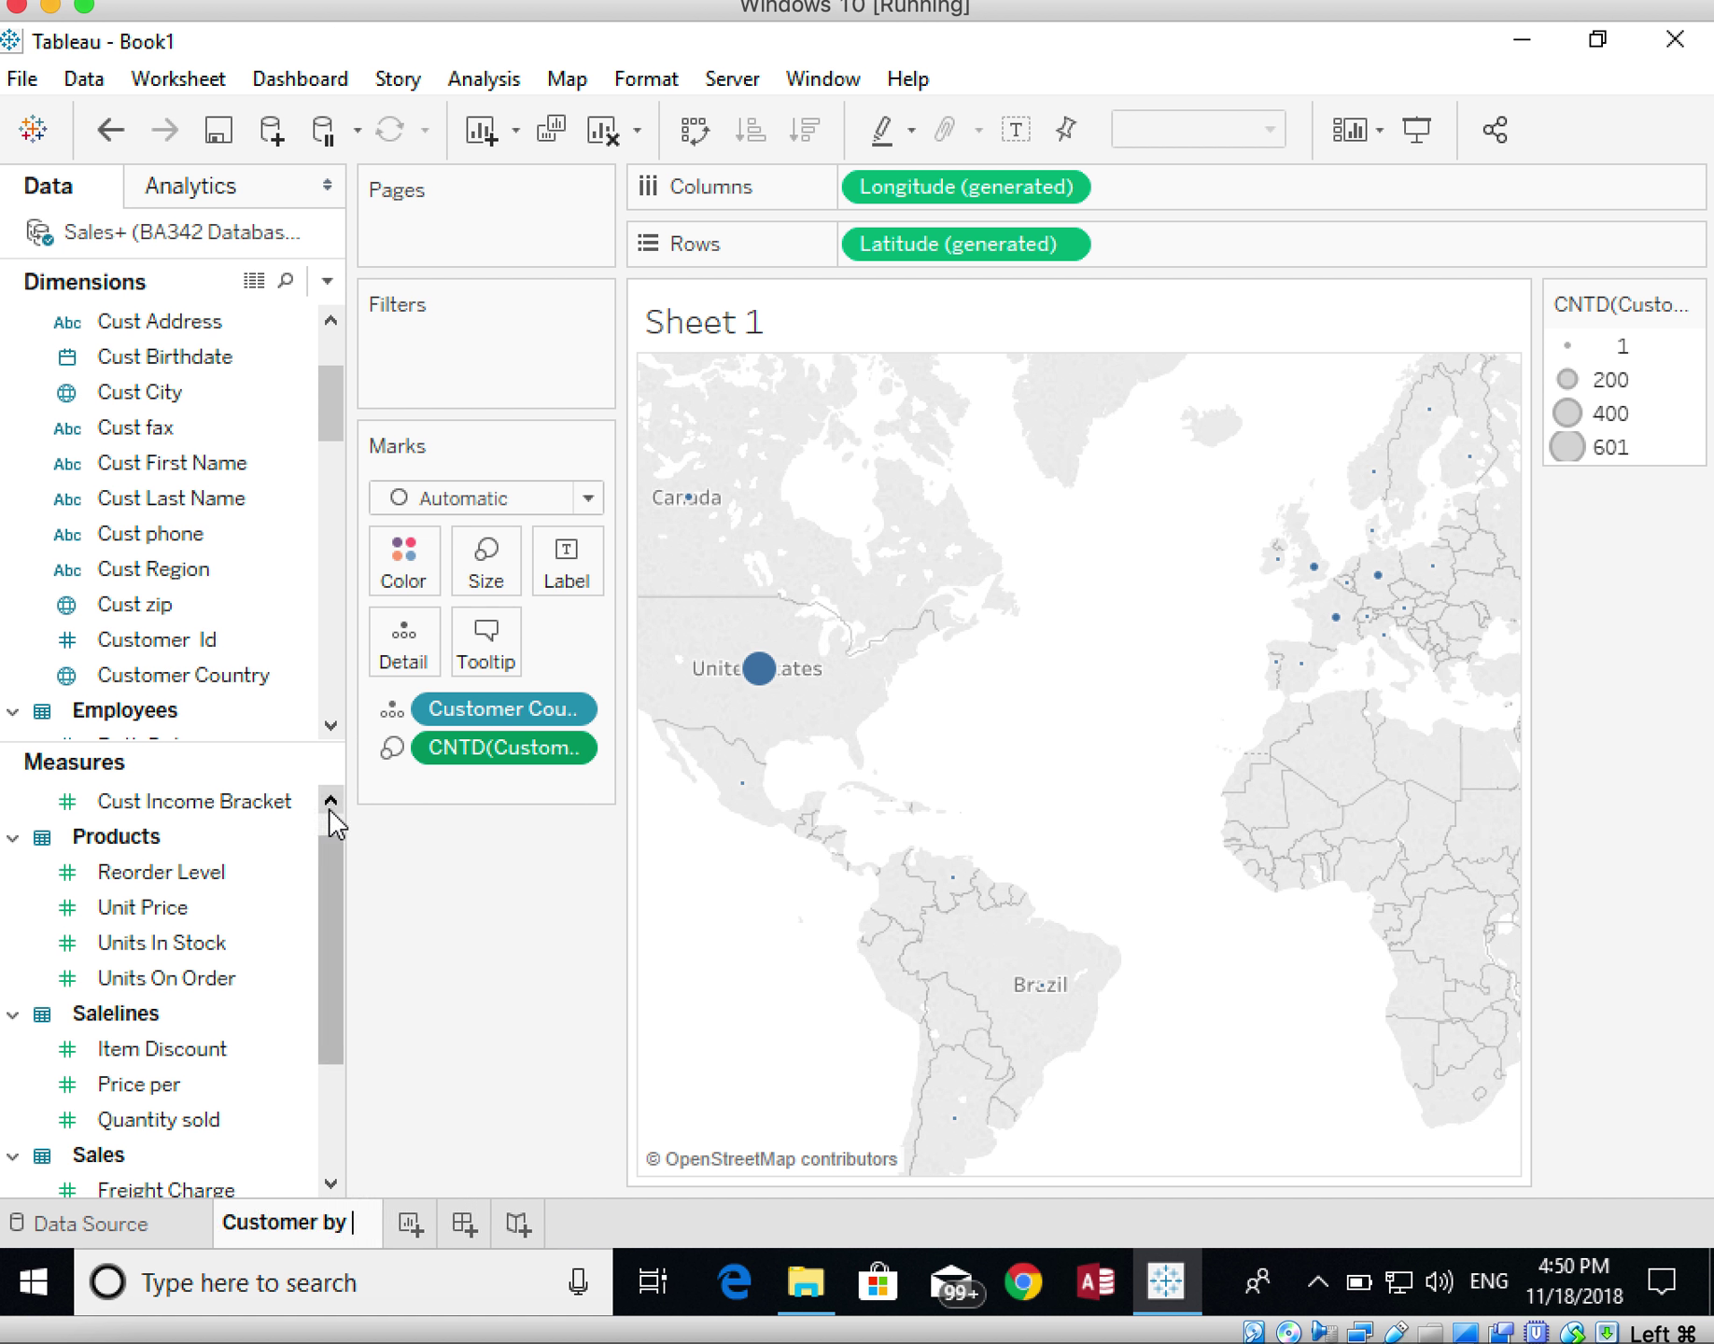
text(Country Map)
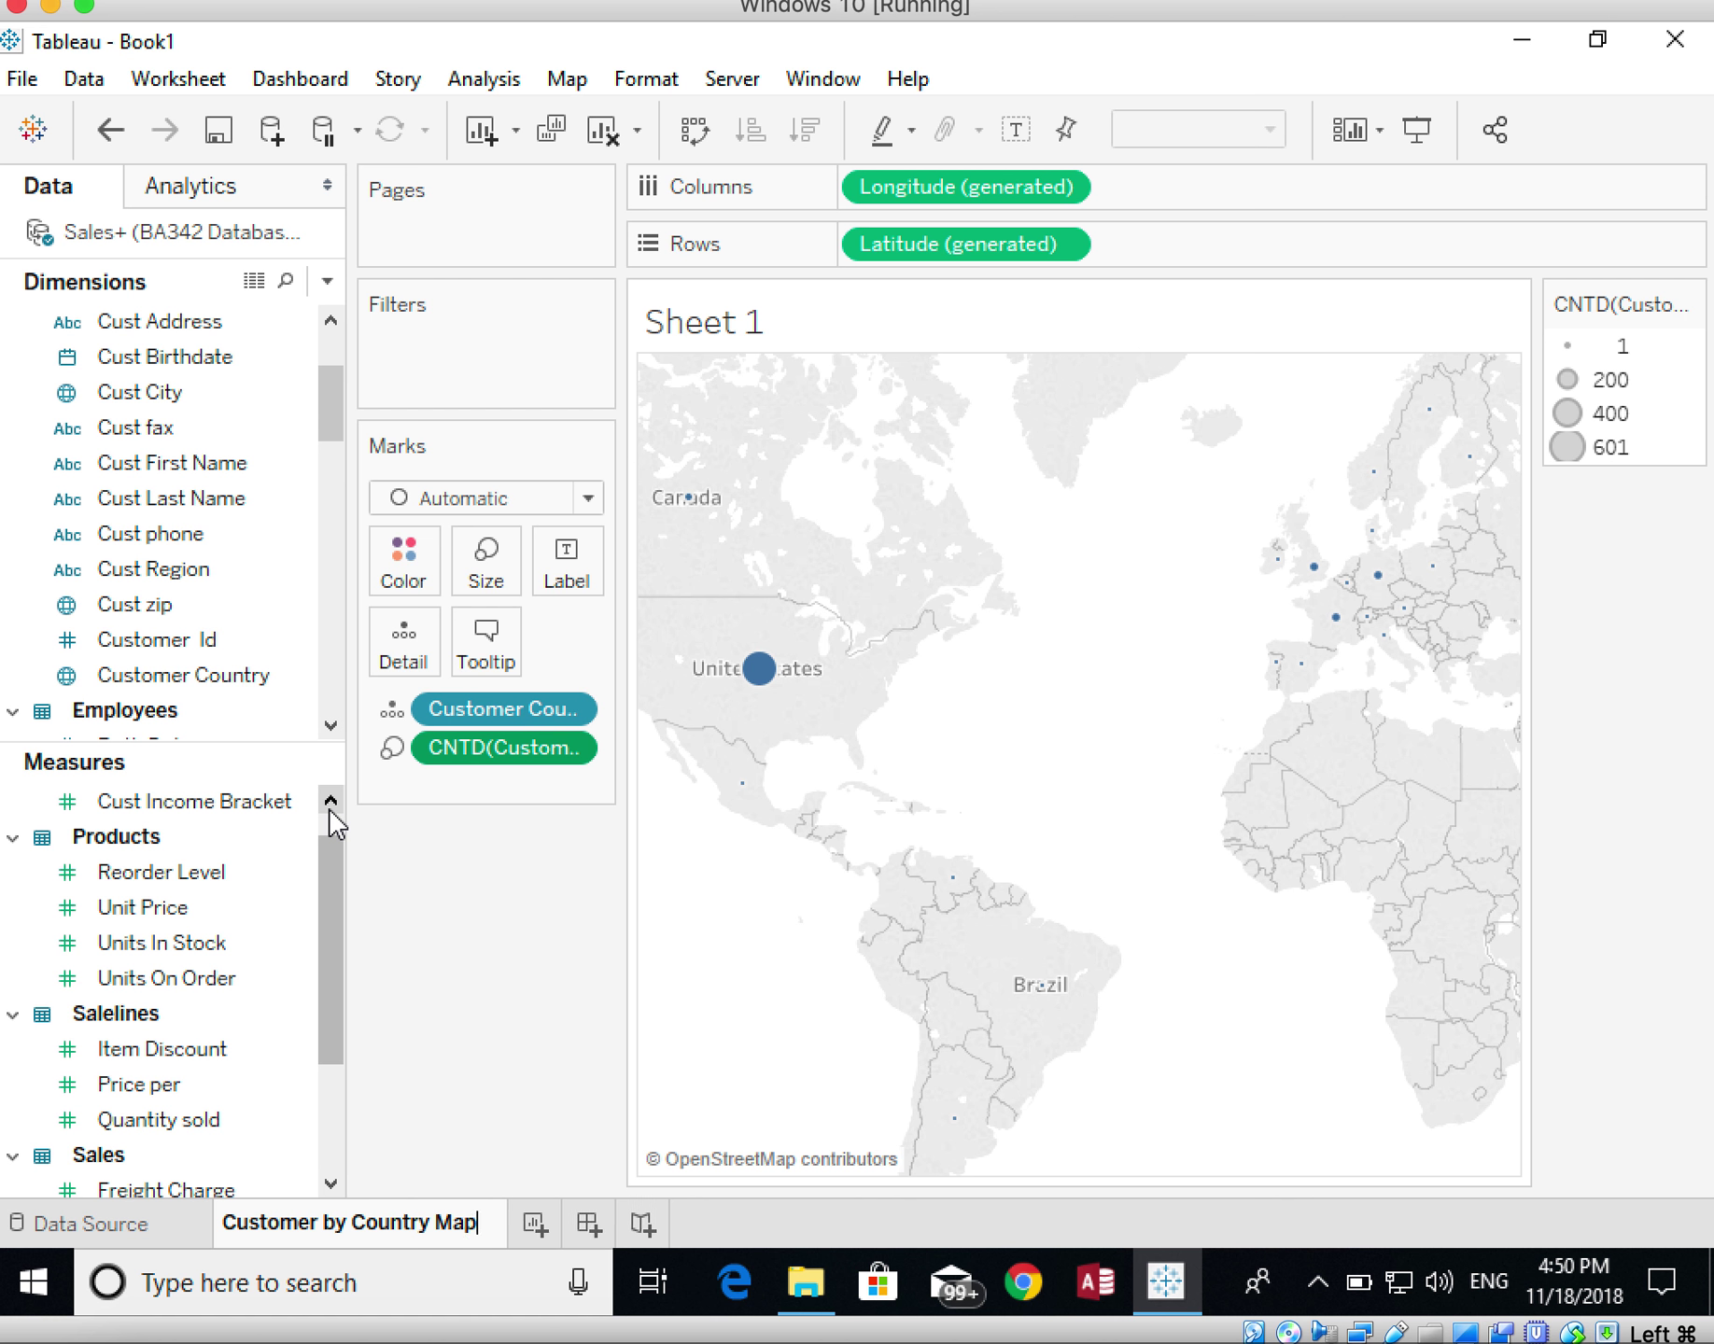
key(Return)
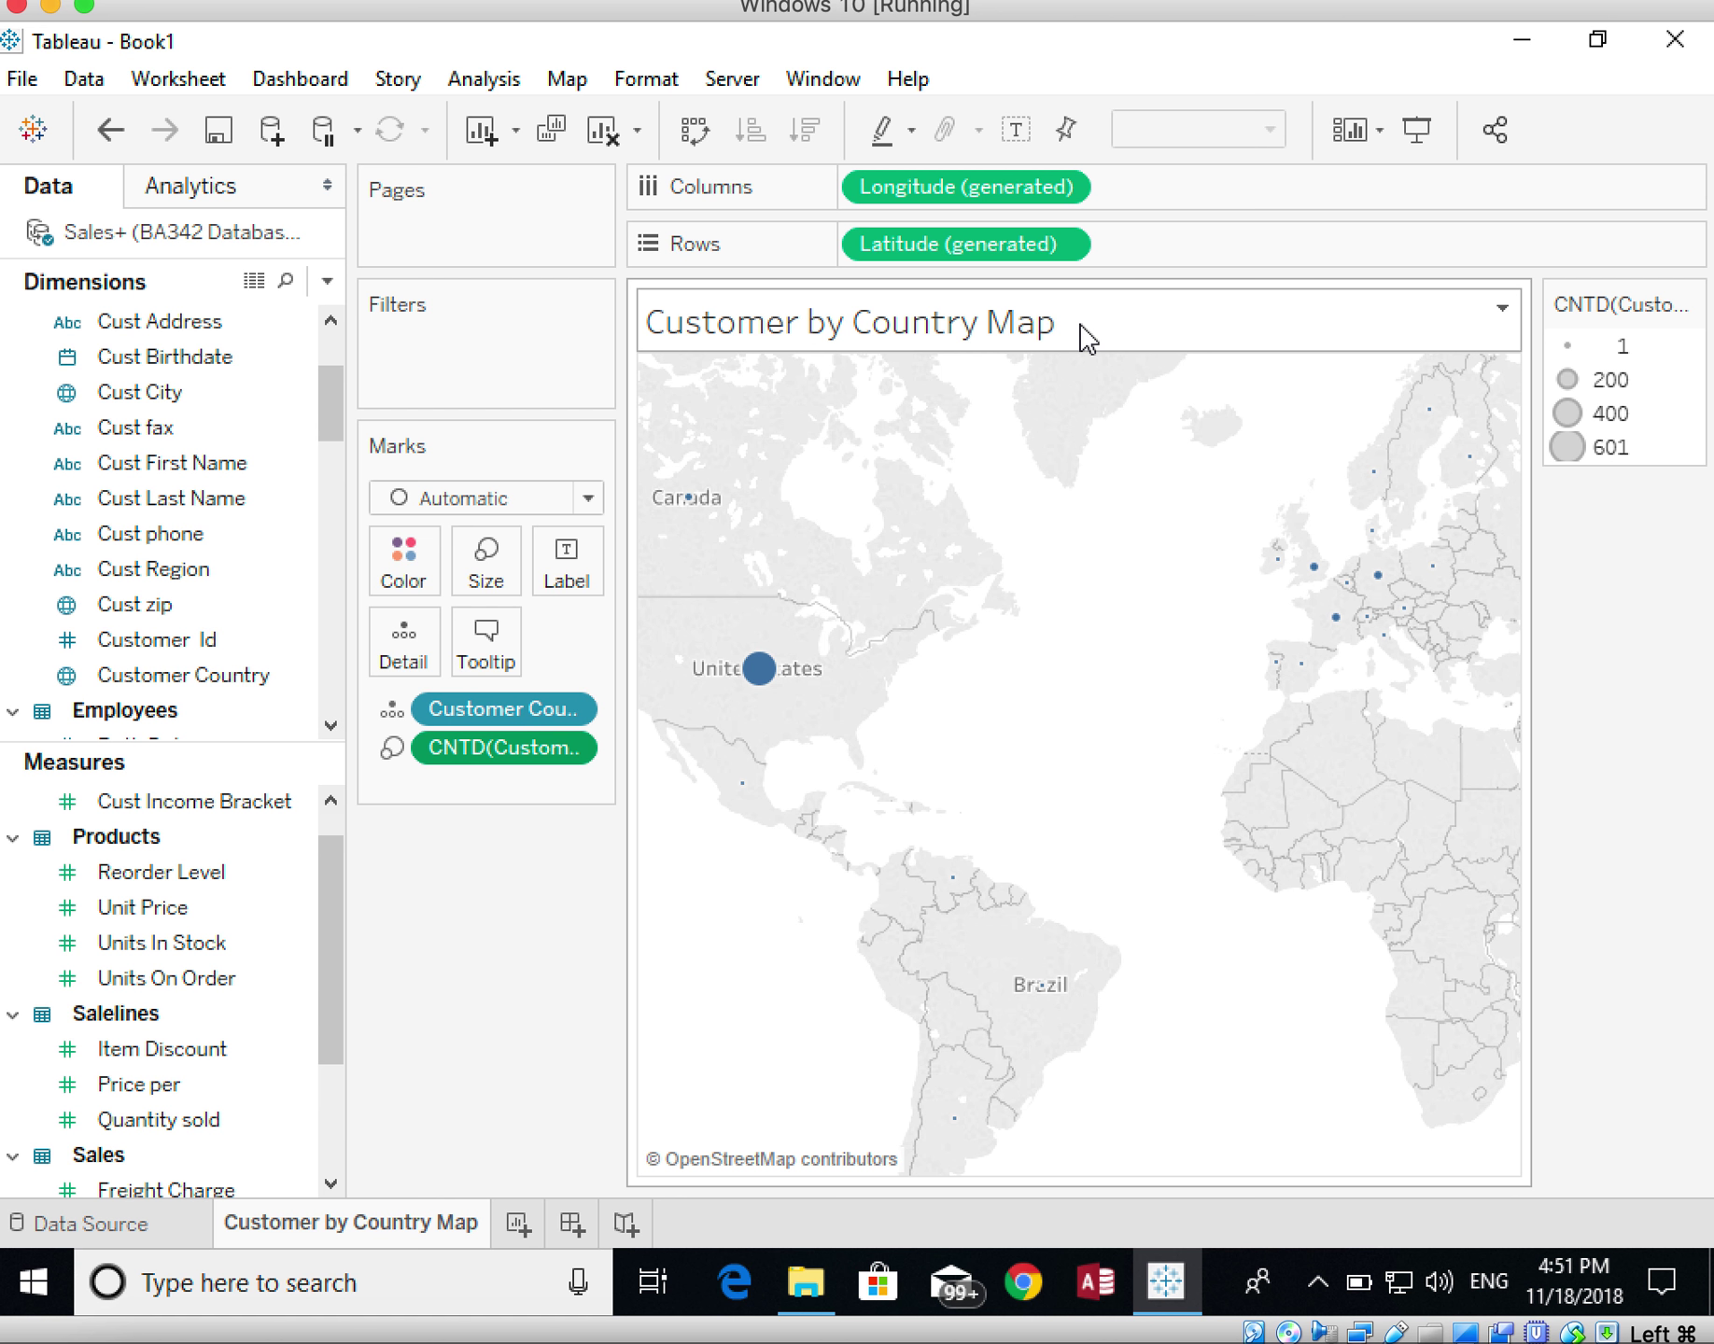
Replace the map's sheet-name title with the text "Number of Customers by Country"
double_click(857, 332)
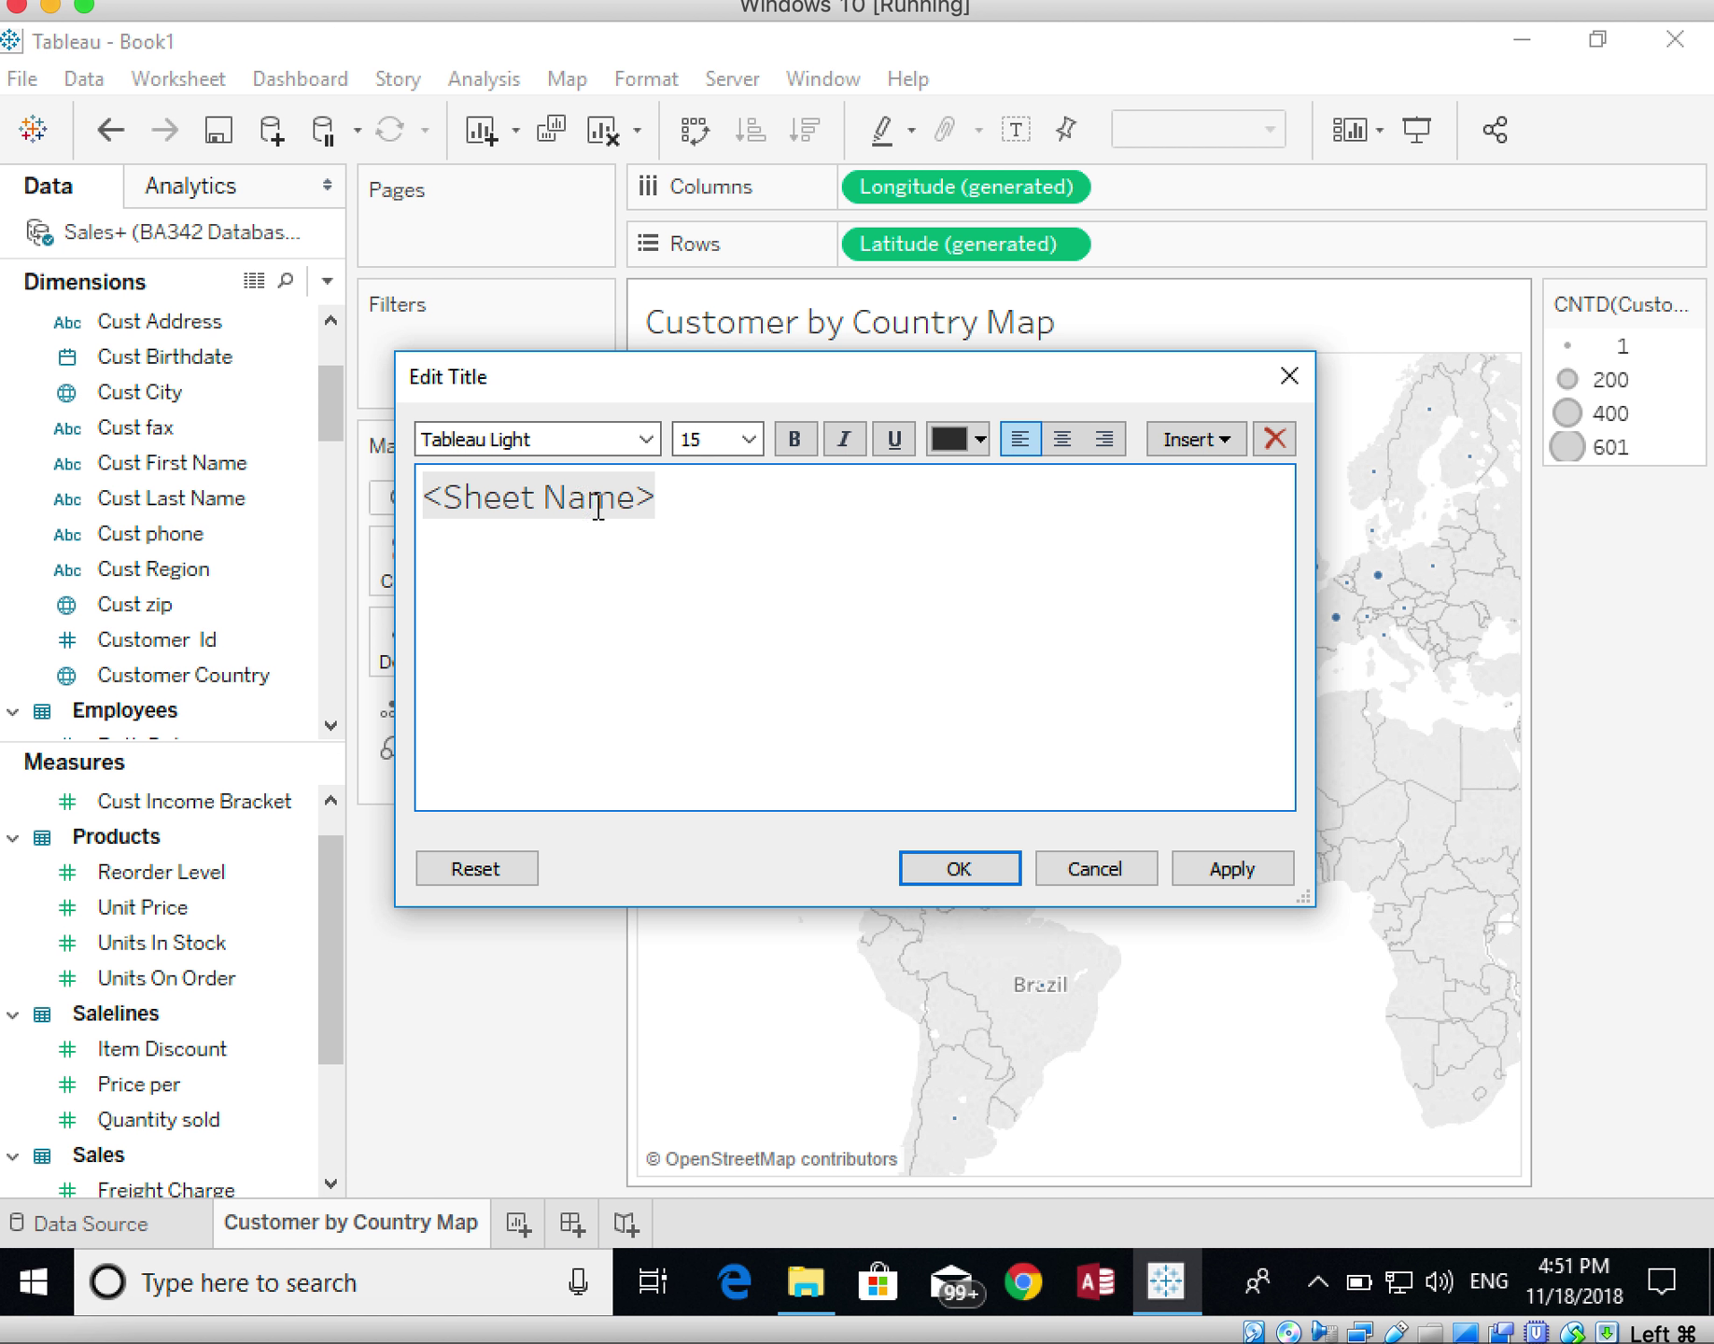
drag(669, 494, 373, 509)
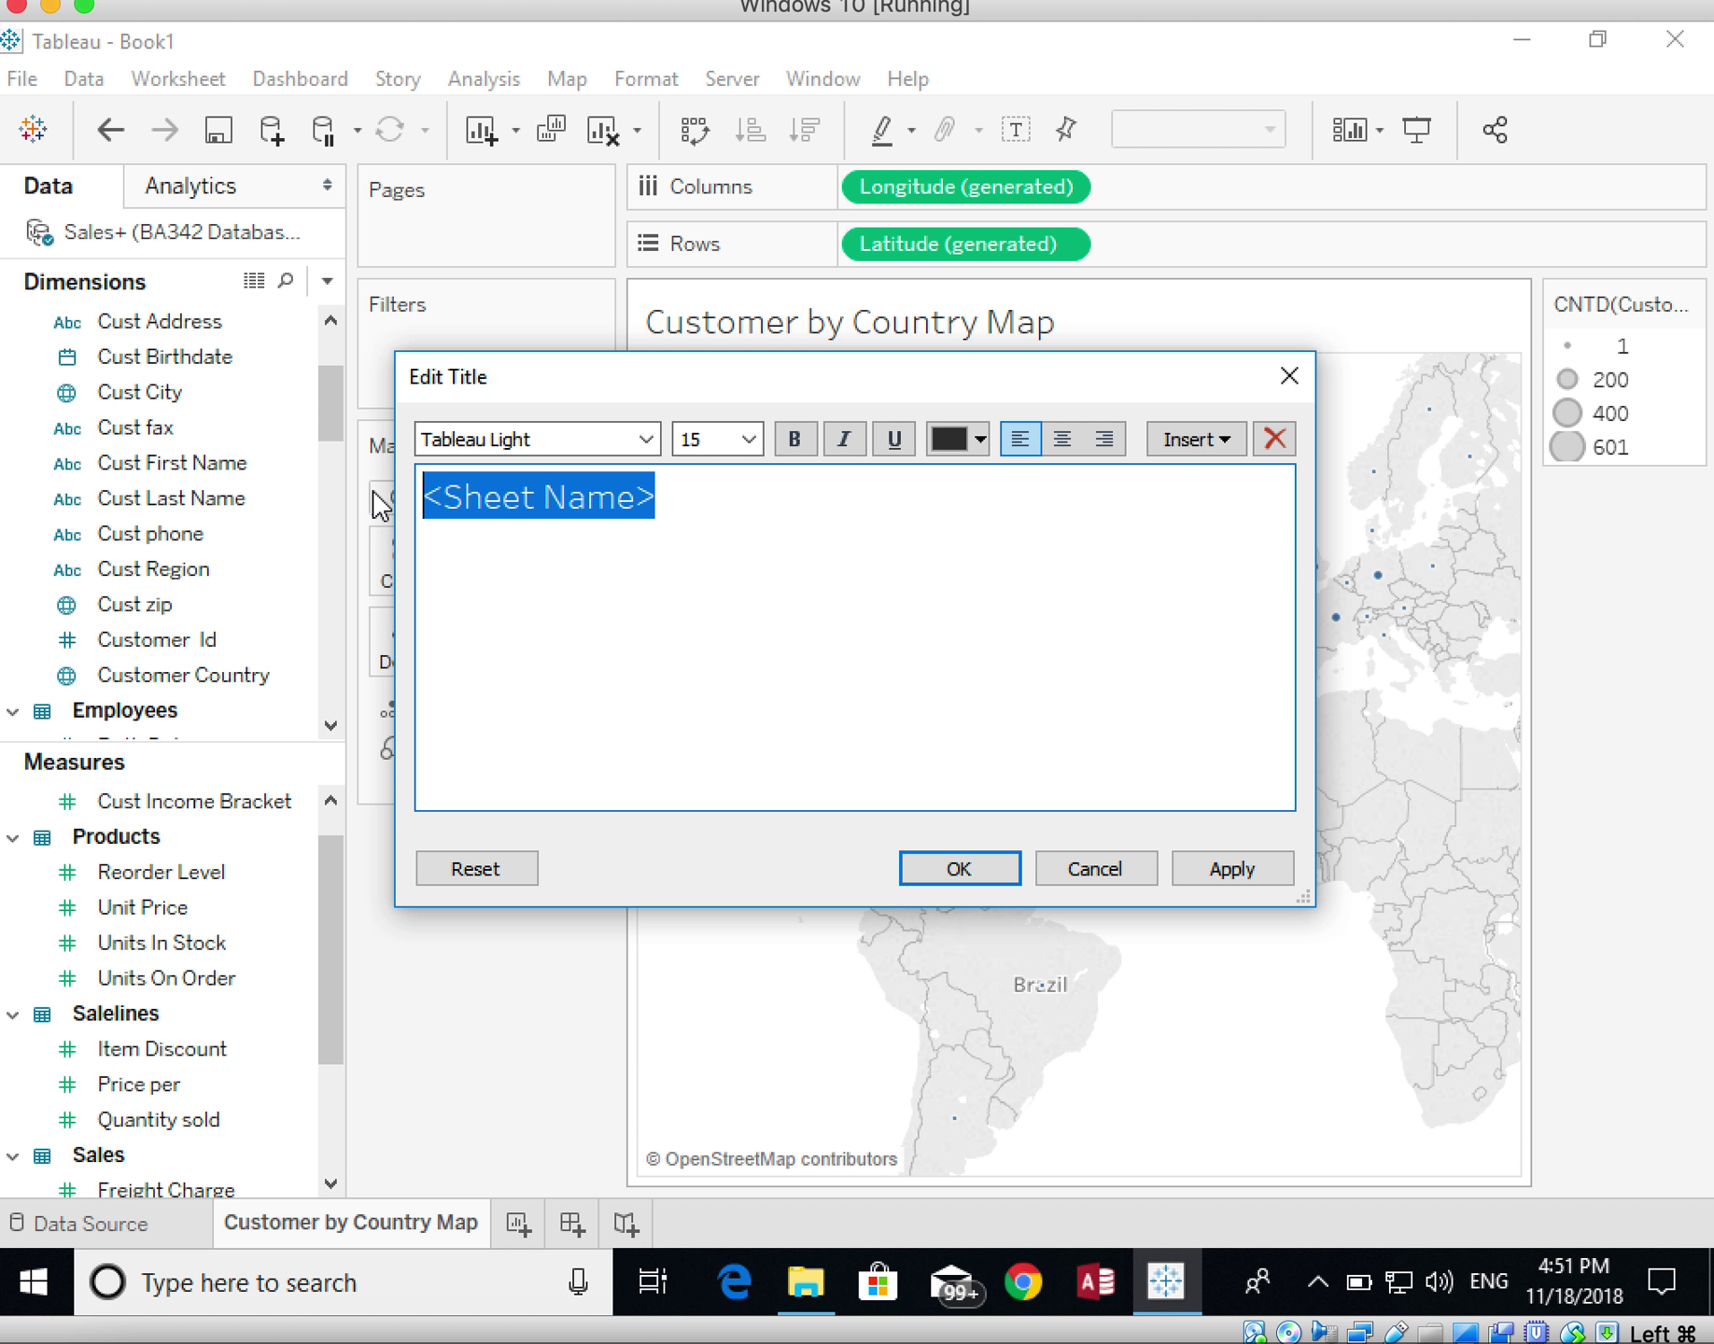
text(Number of Customers B)
key(BackSpace)
text(by Co)
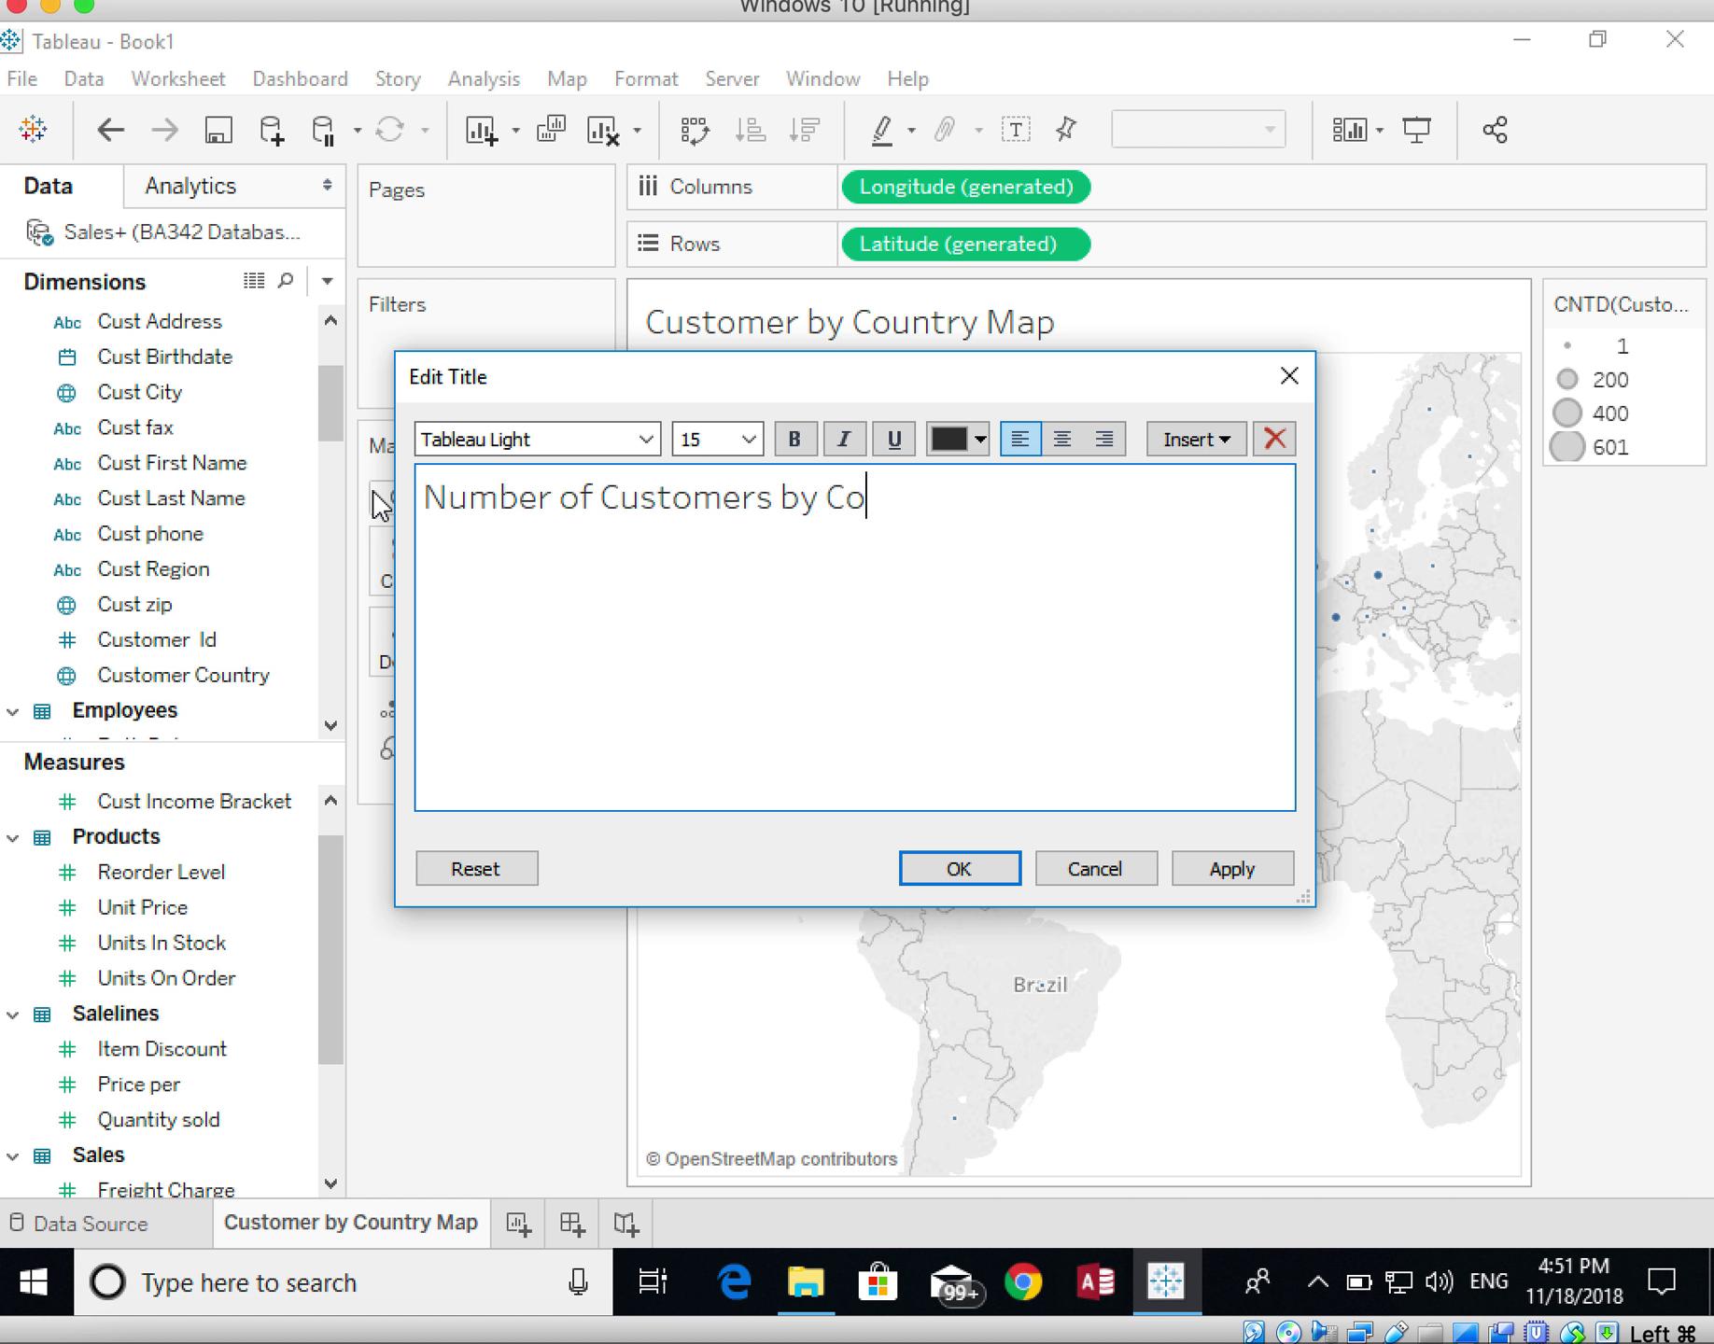
text(untry)
click(958, 876)
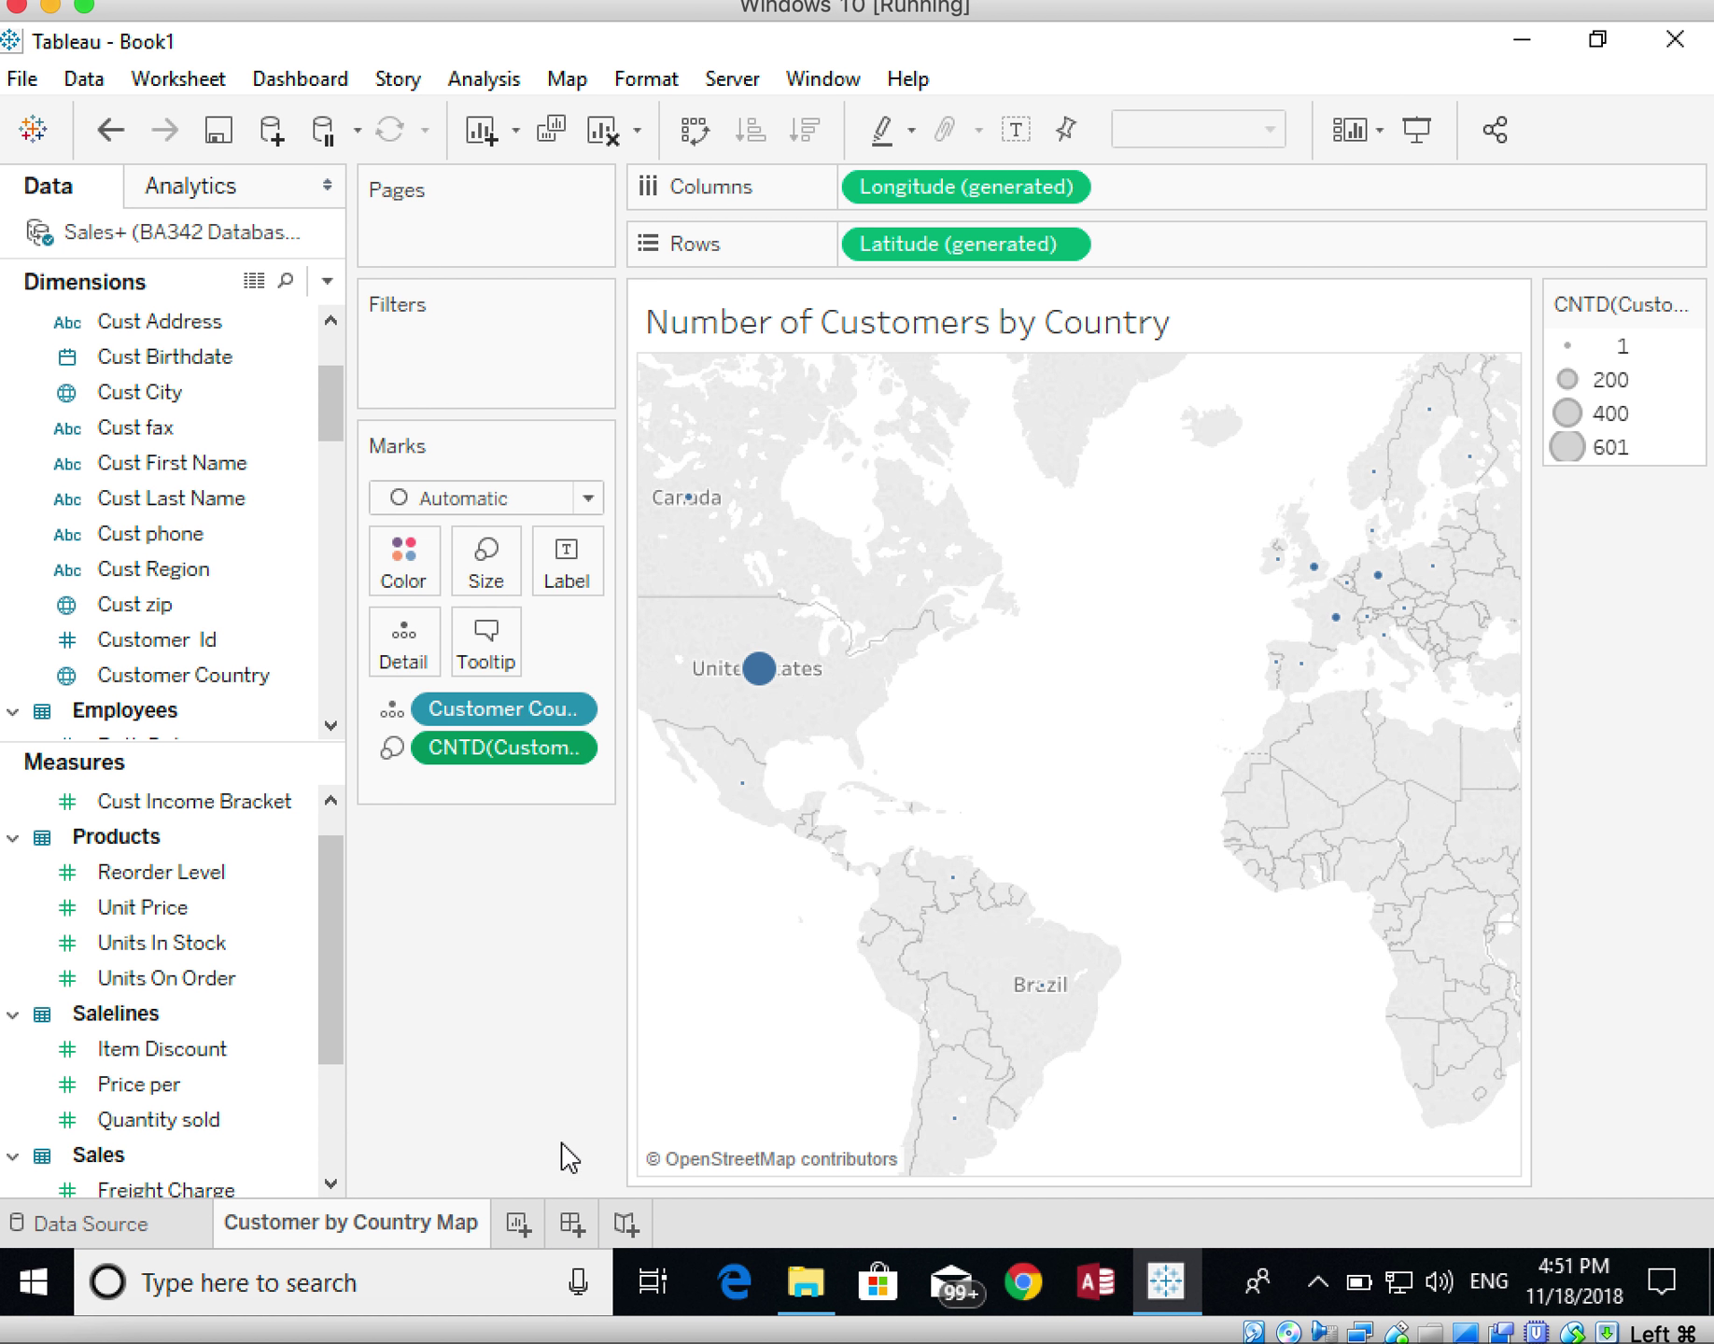
Create a new worksheet and place the Customer Country dimension on its rows
click(519, 1225)
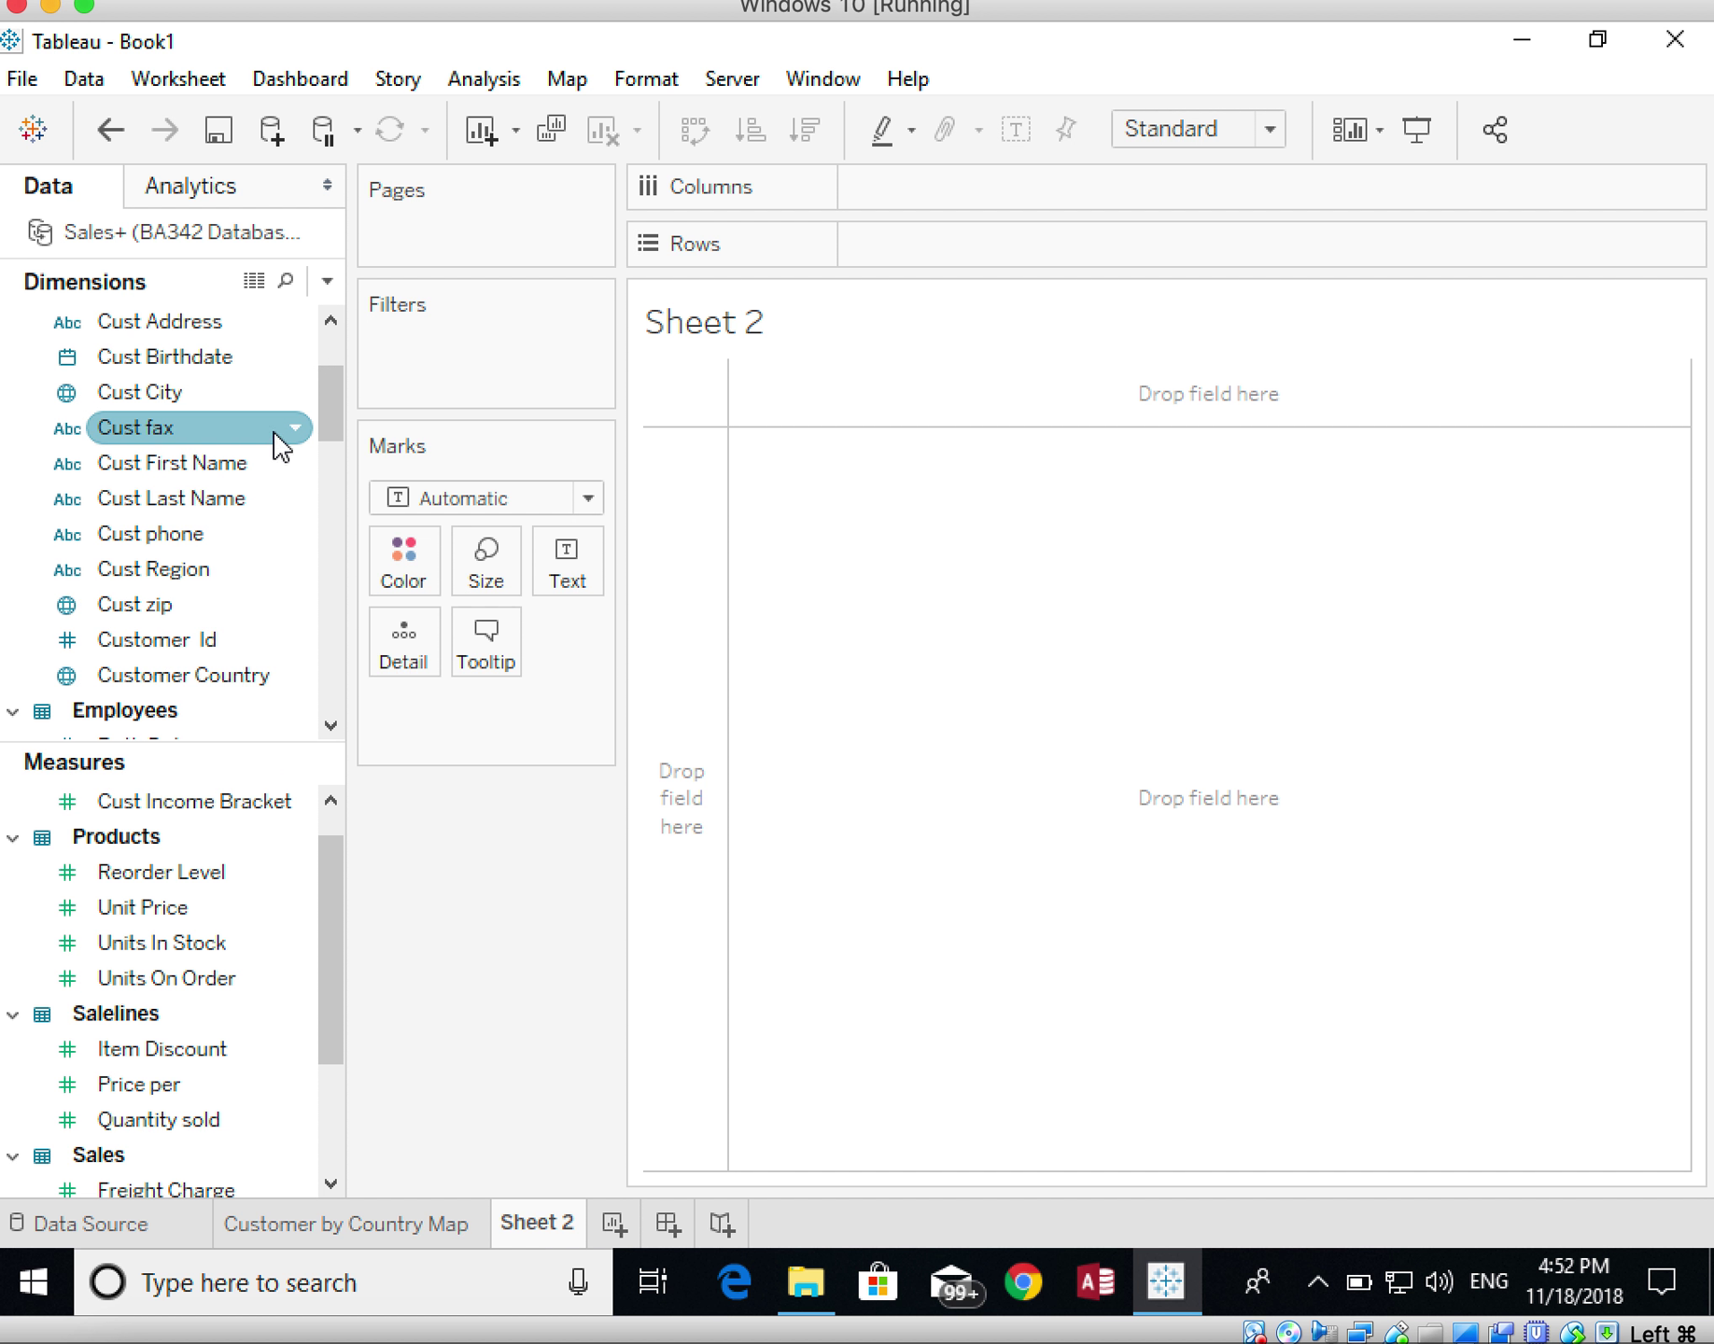
drag(326, 431, 331, 392)
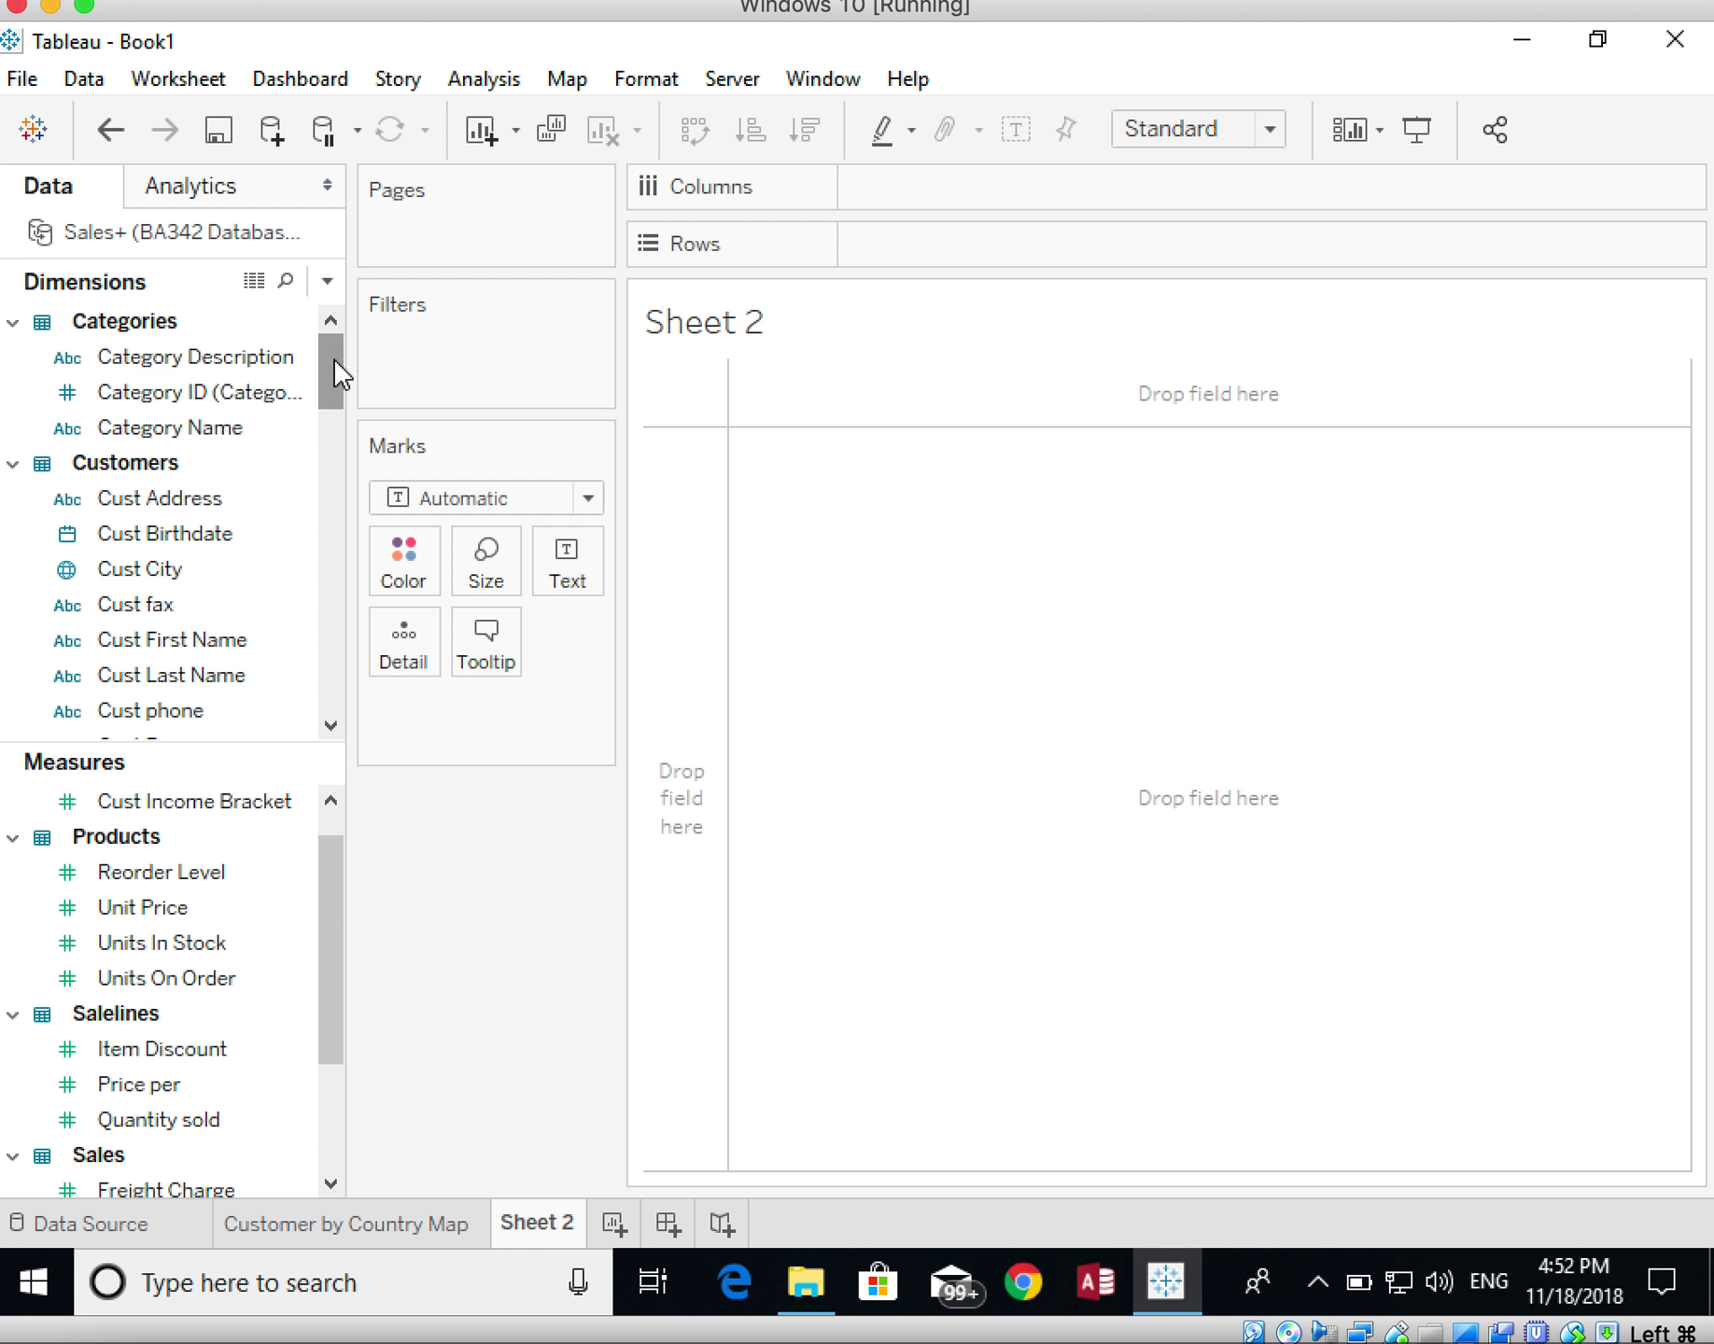
drag(333, 364, 332, 435)
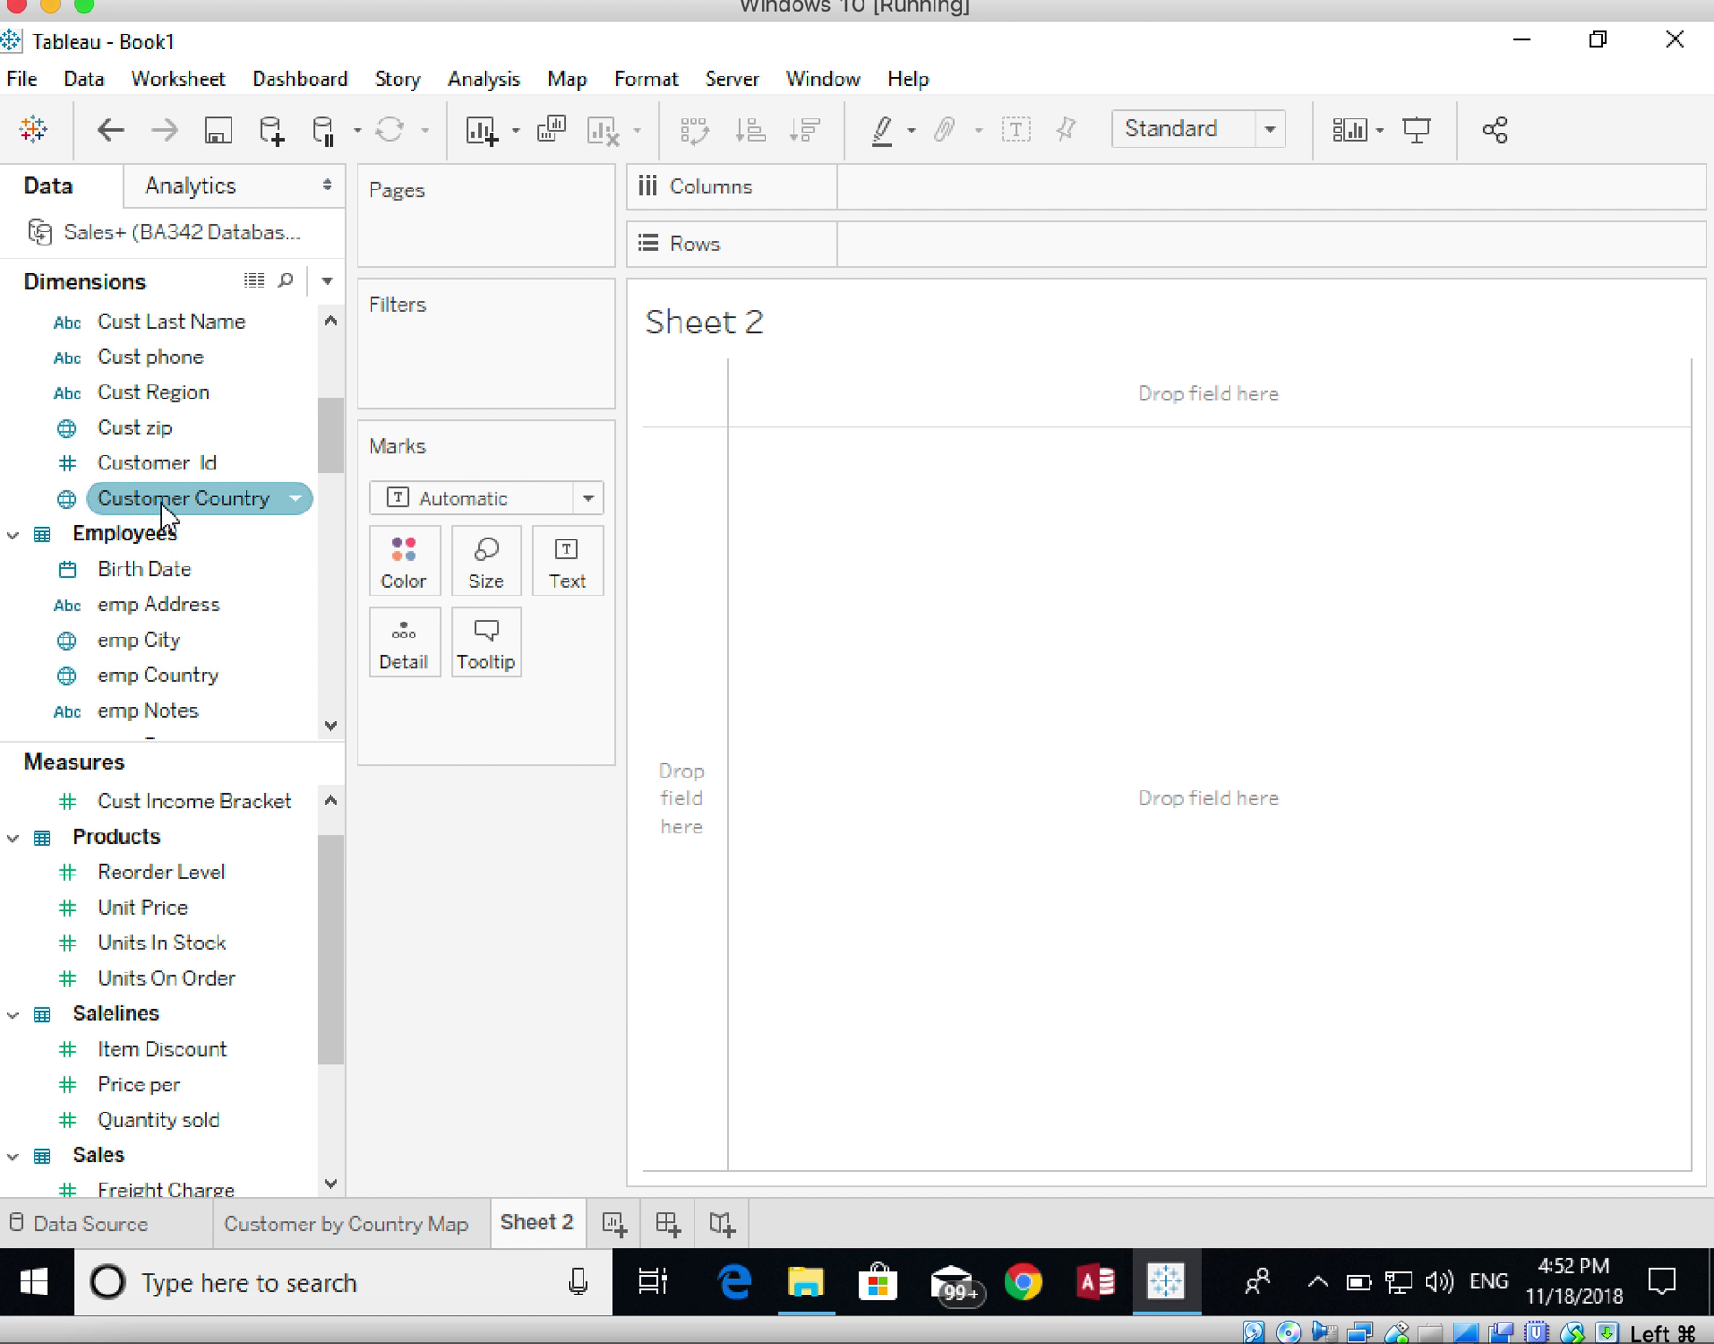
drag(164, 512, 924, 264)
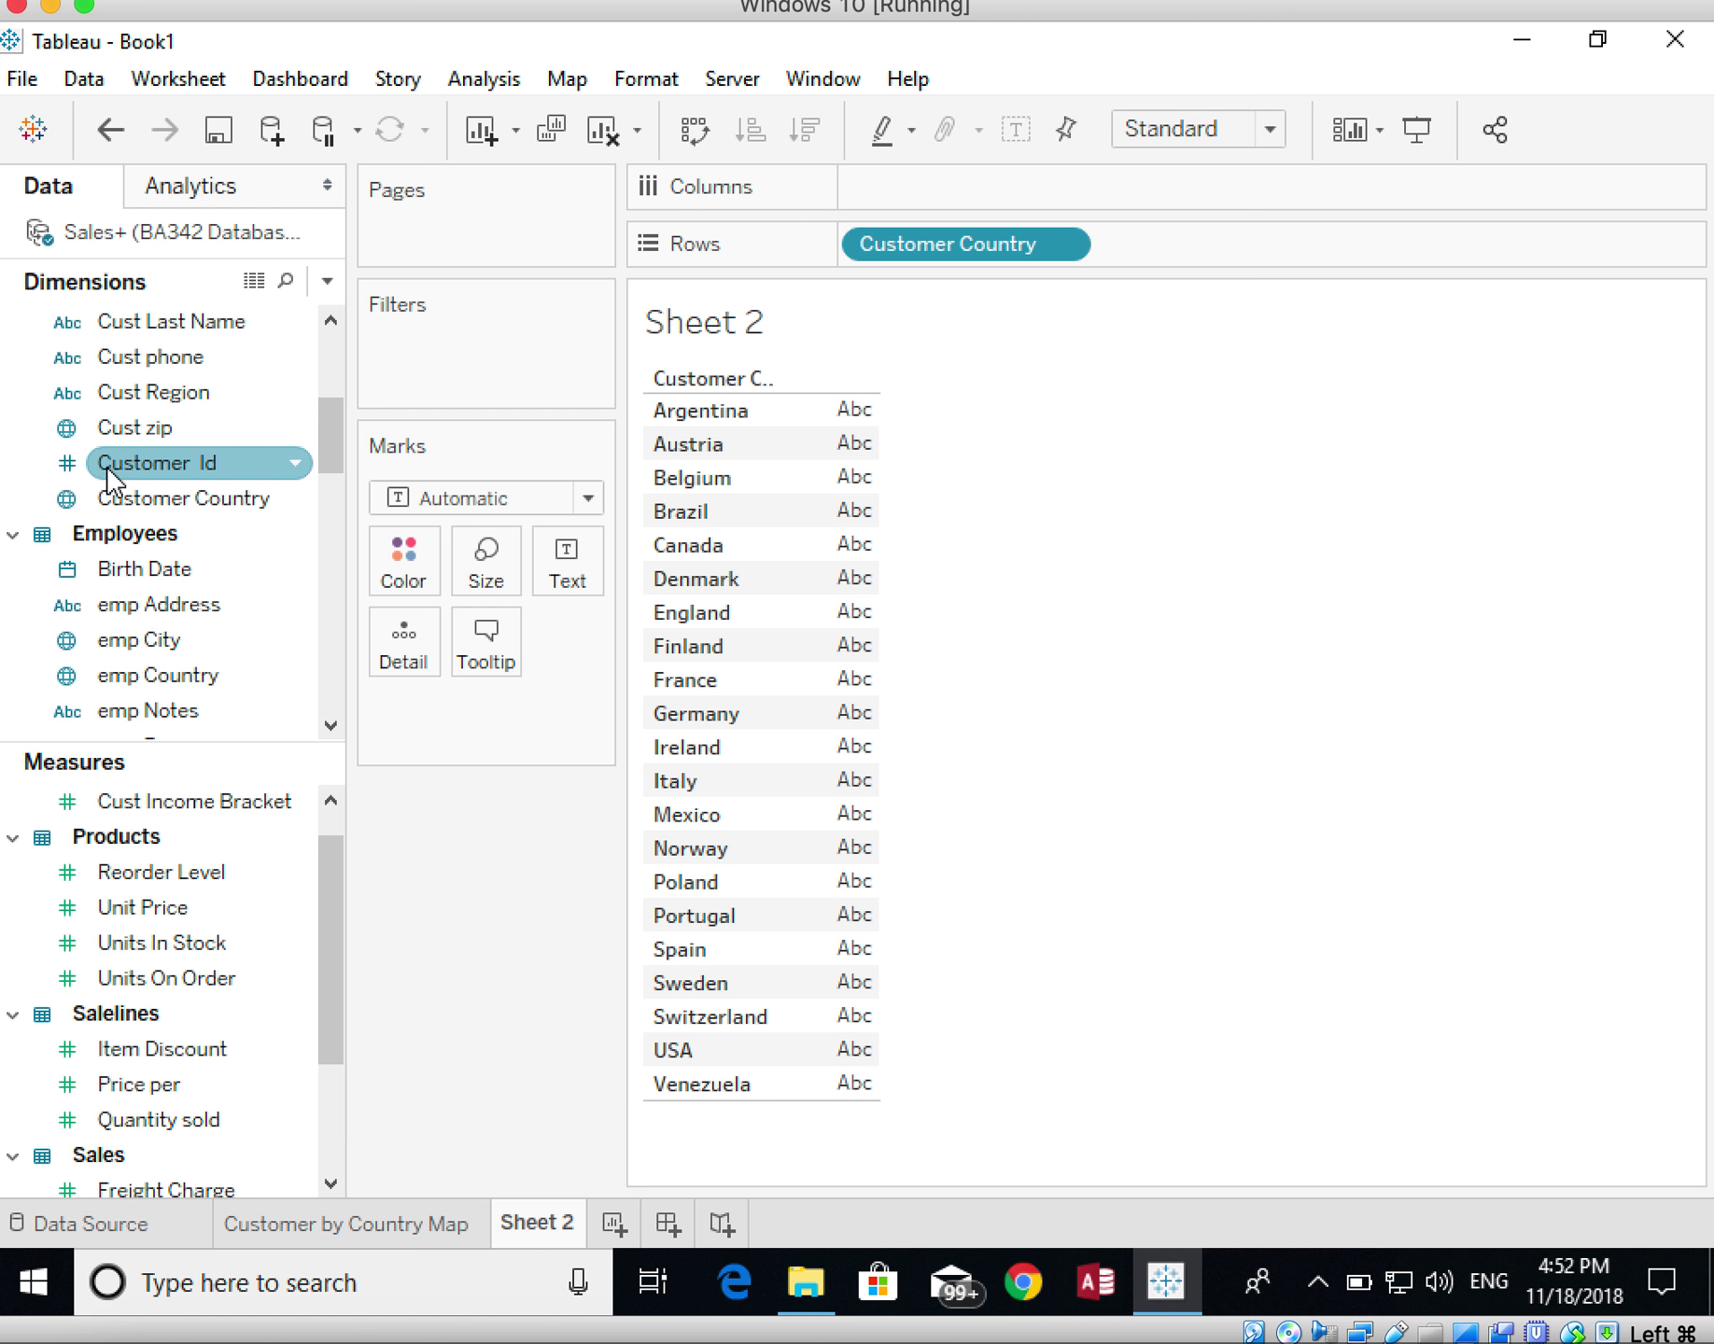
Add Customer Id to the columns, aggregate it as a Count measure, and inspect the USA bar
drag(130, 465, 901, 192)
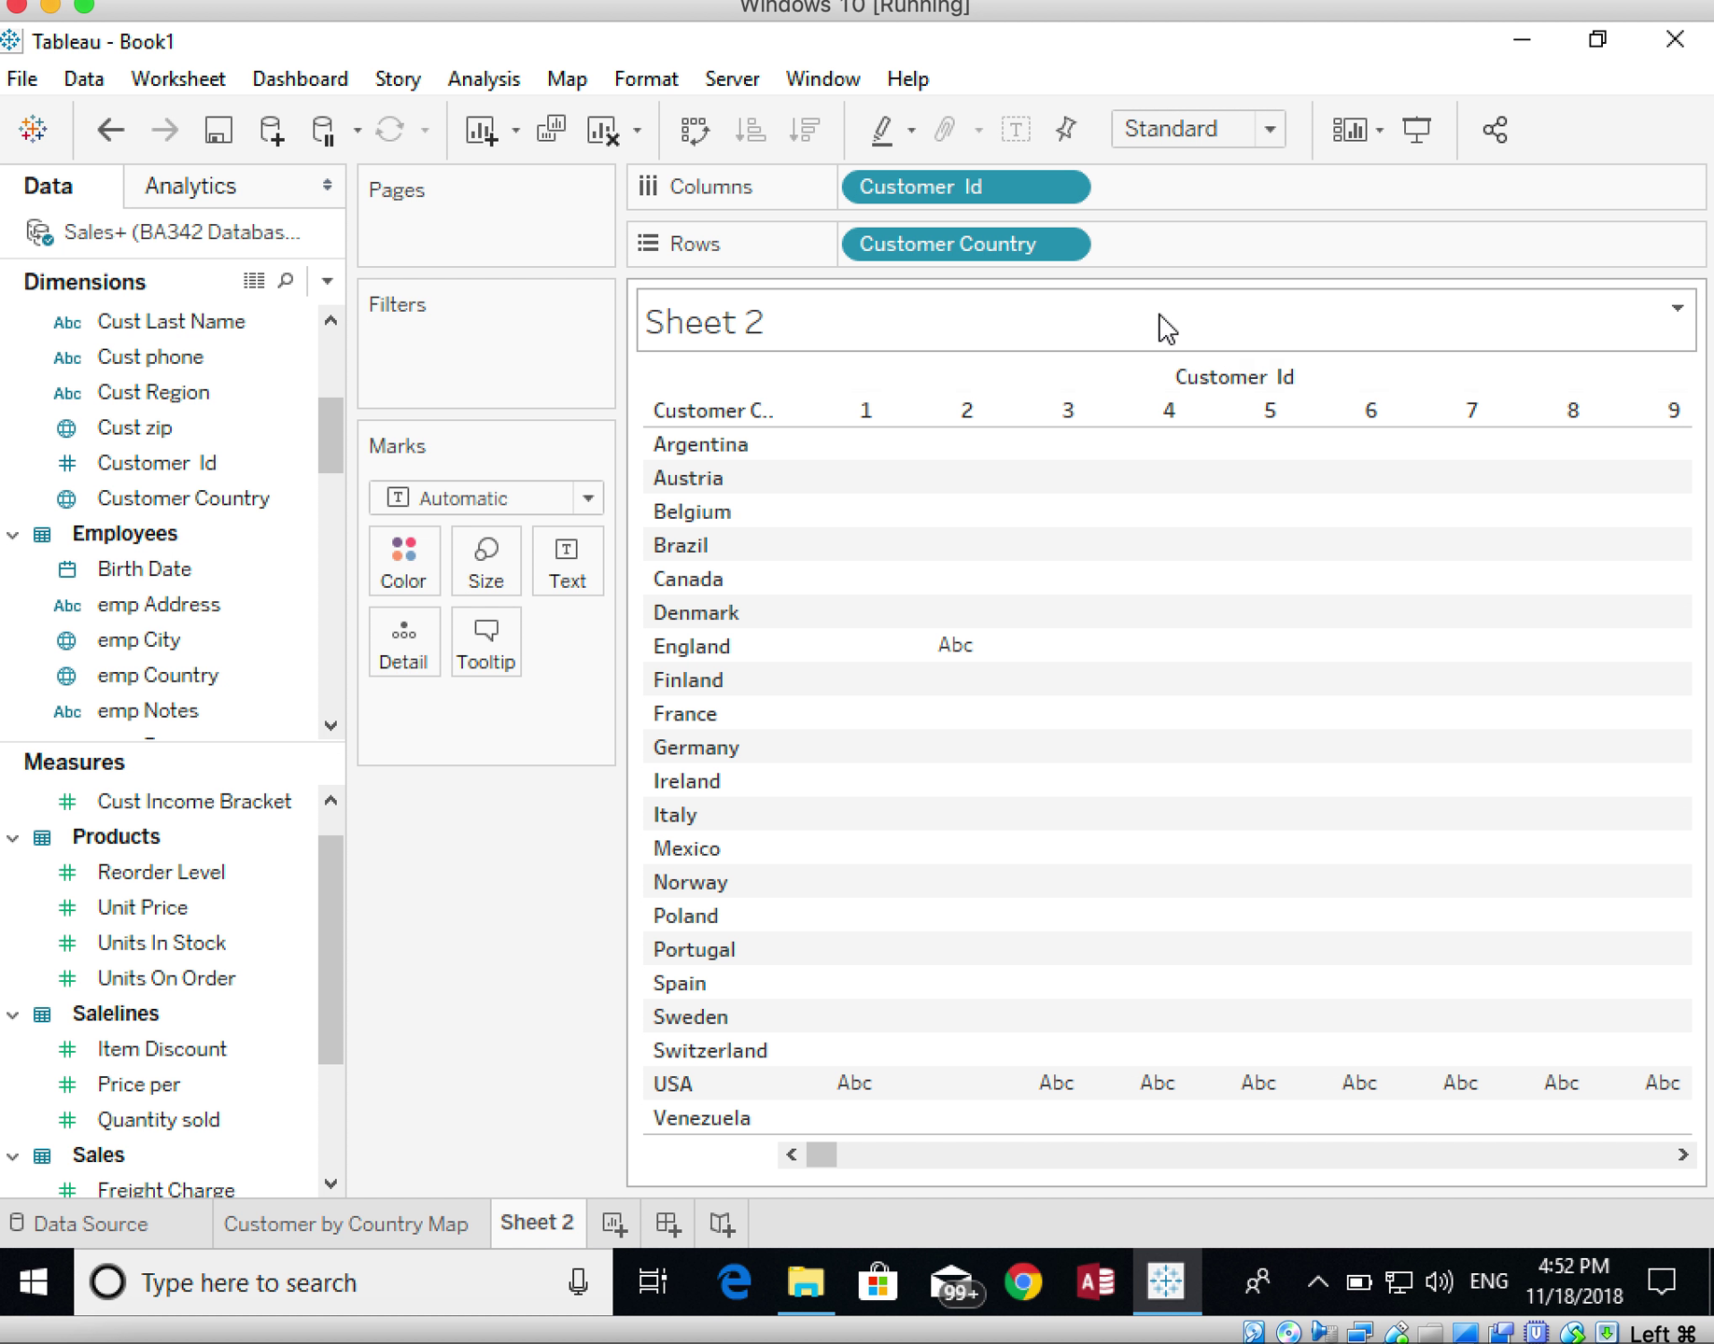
click(1062, 190)
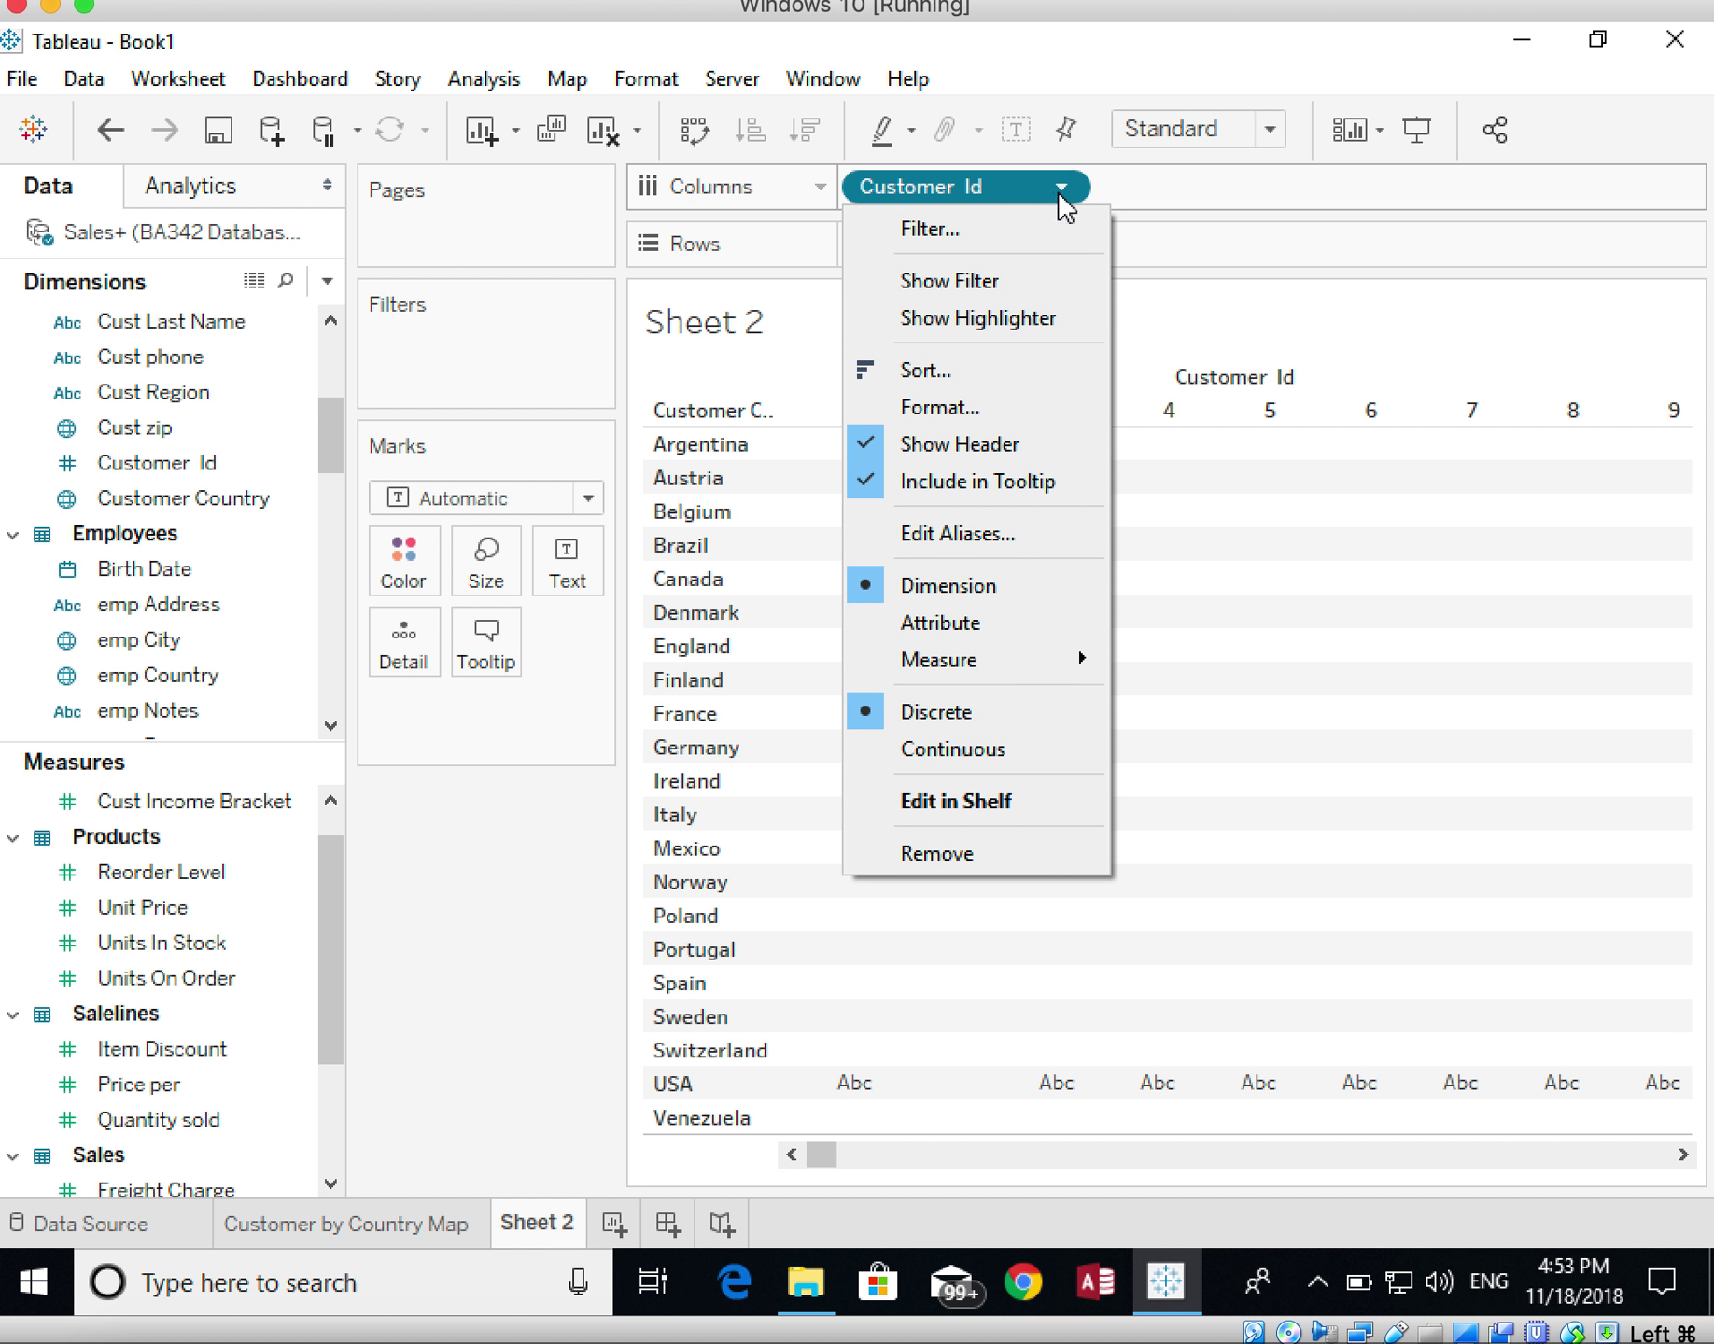
mouse_move(928, 669)
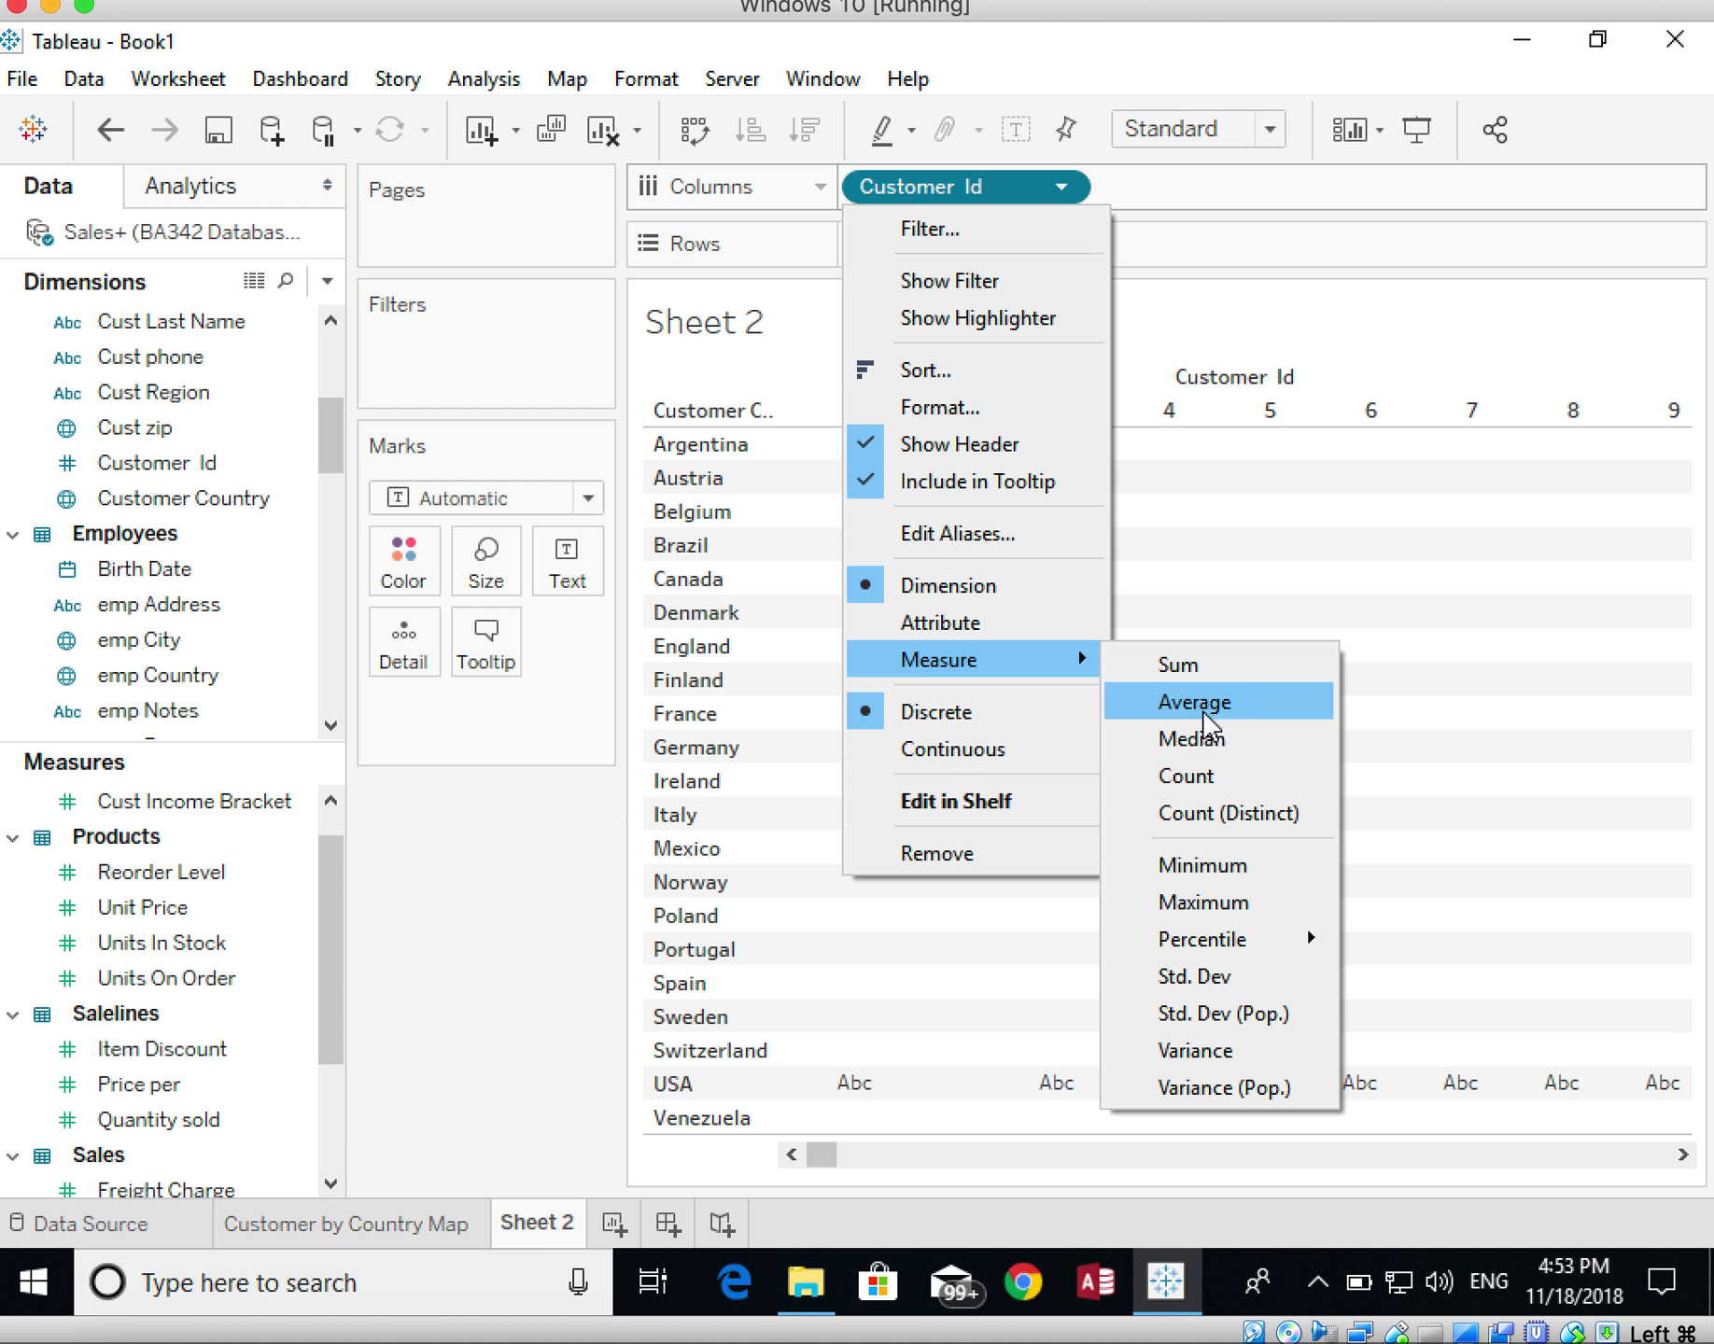
click(1235, 789)
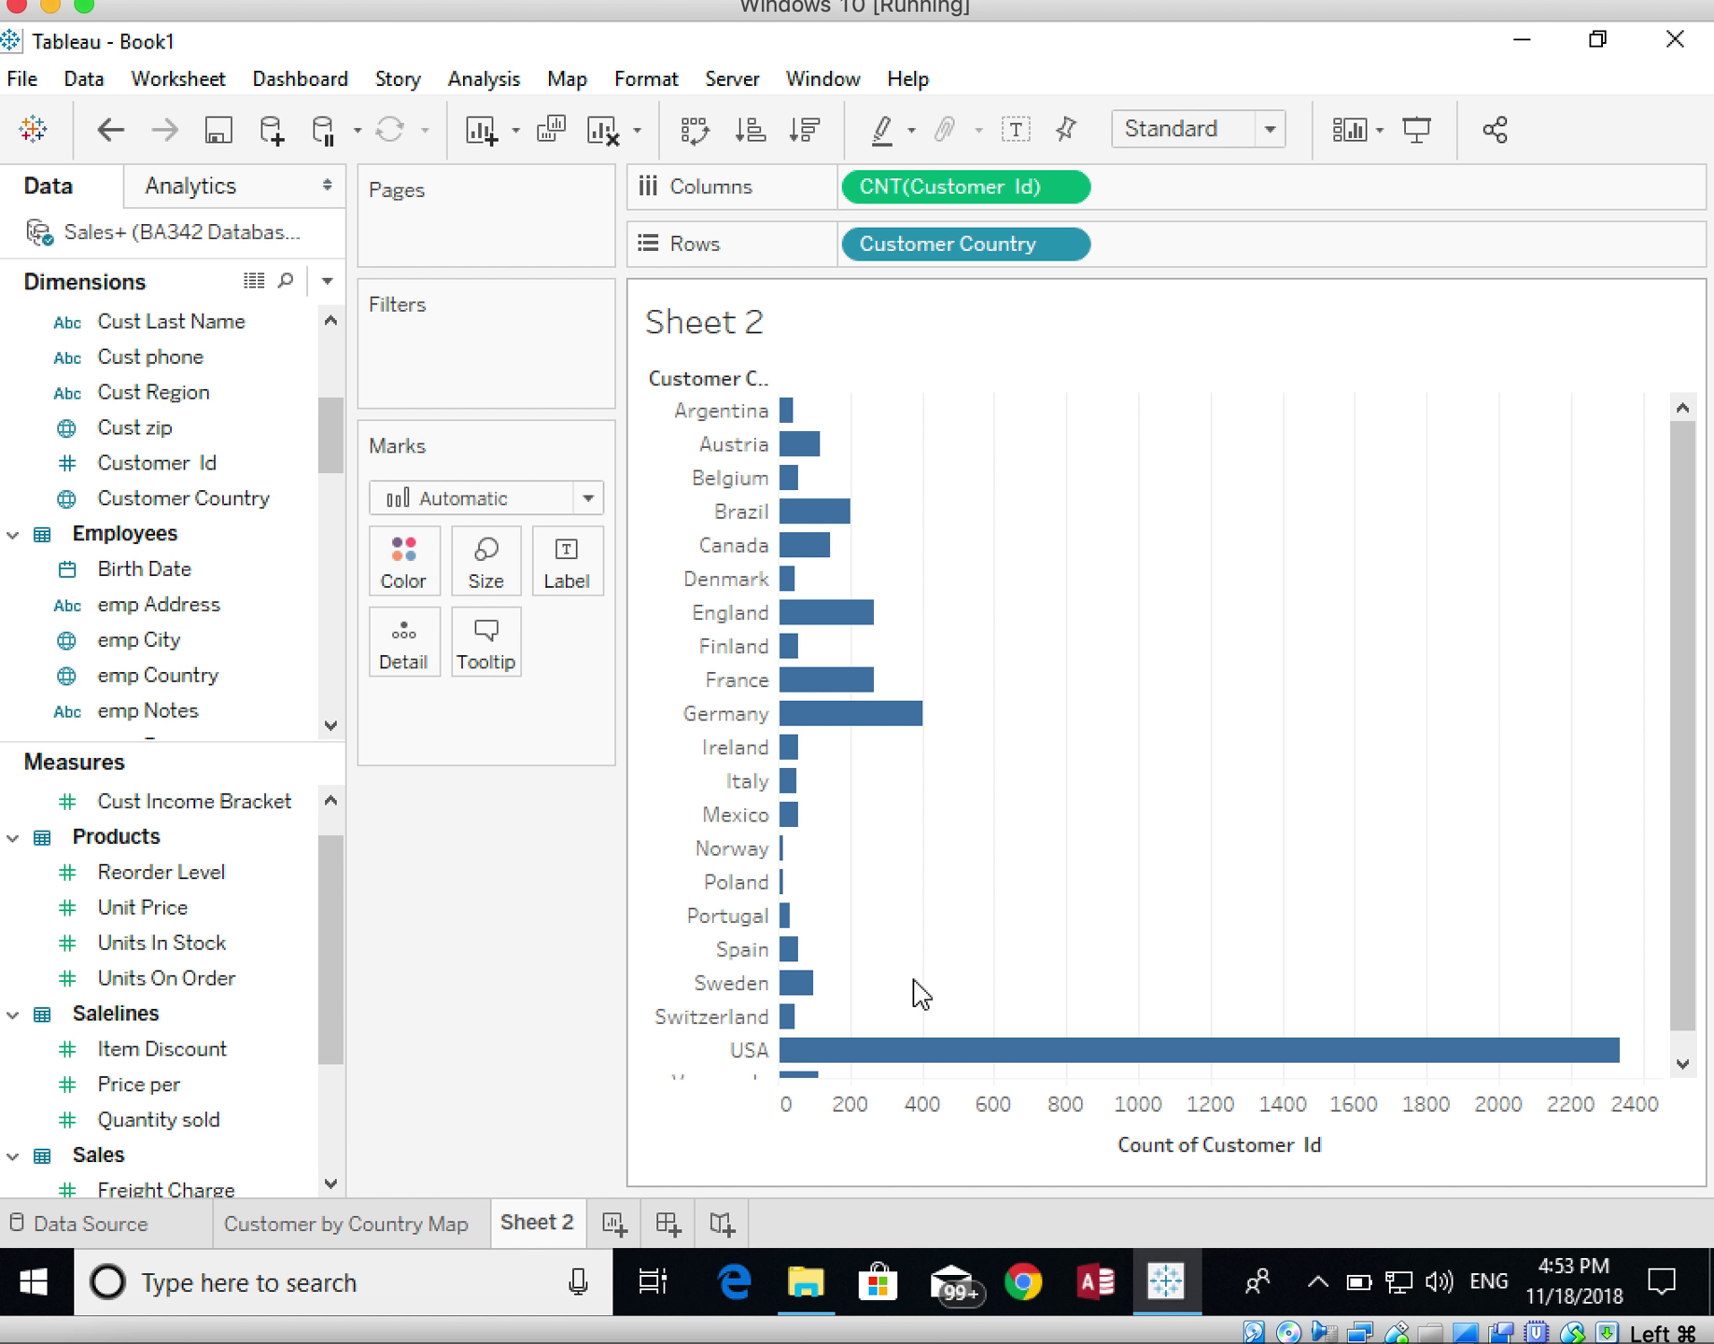
mouse_move(872, 1064)
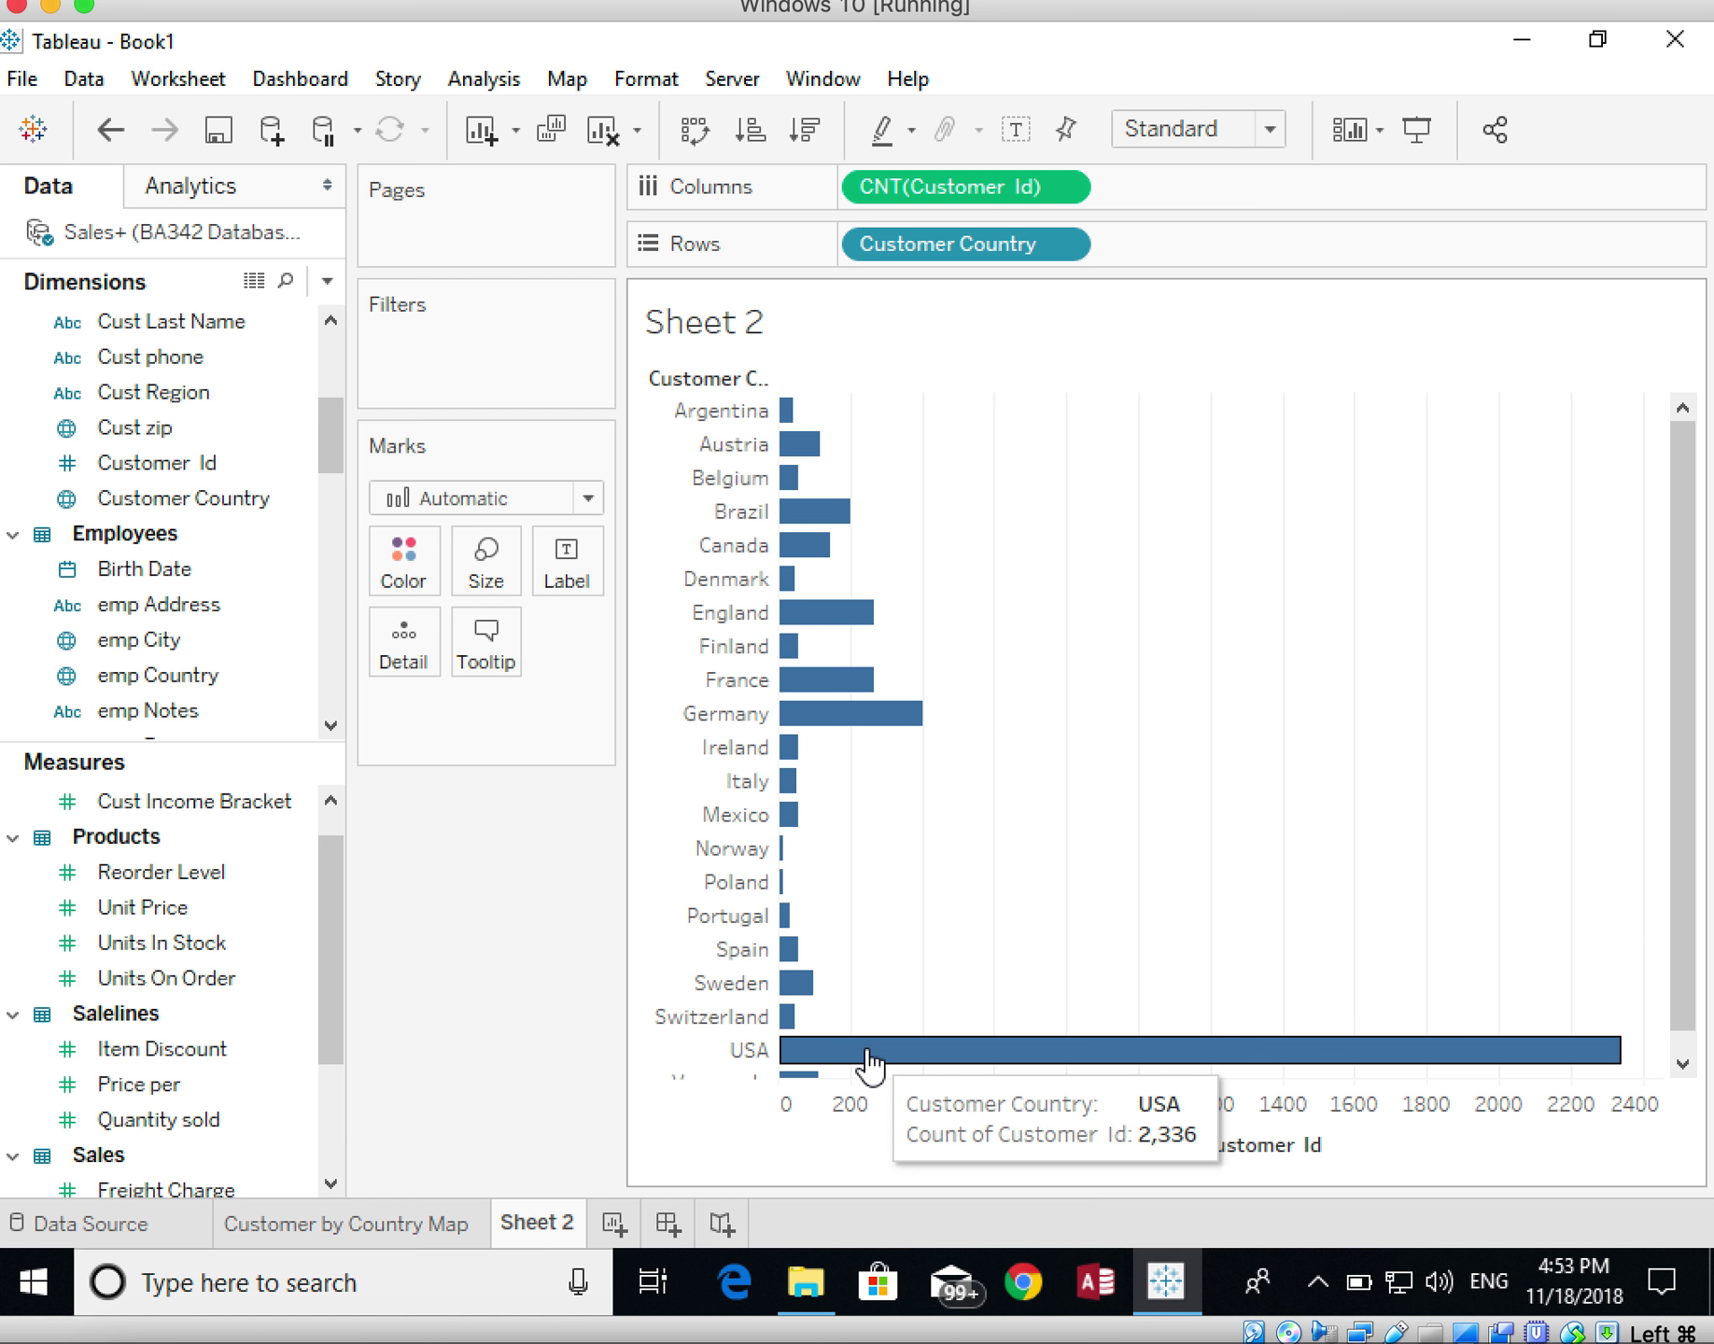
Change the aggregation of Customer Id on the columns to Count (Distinct) and check the USA bar
click(1061, 190)
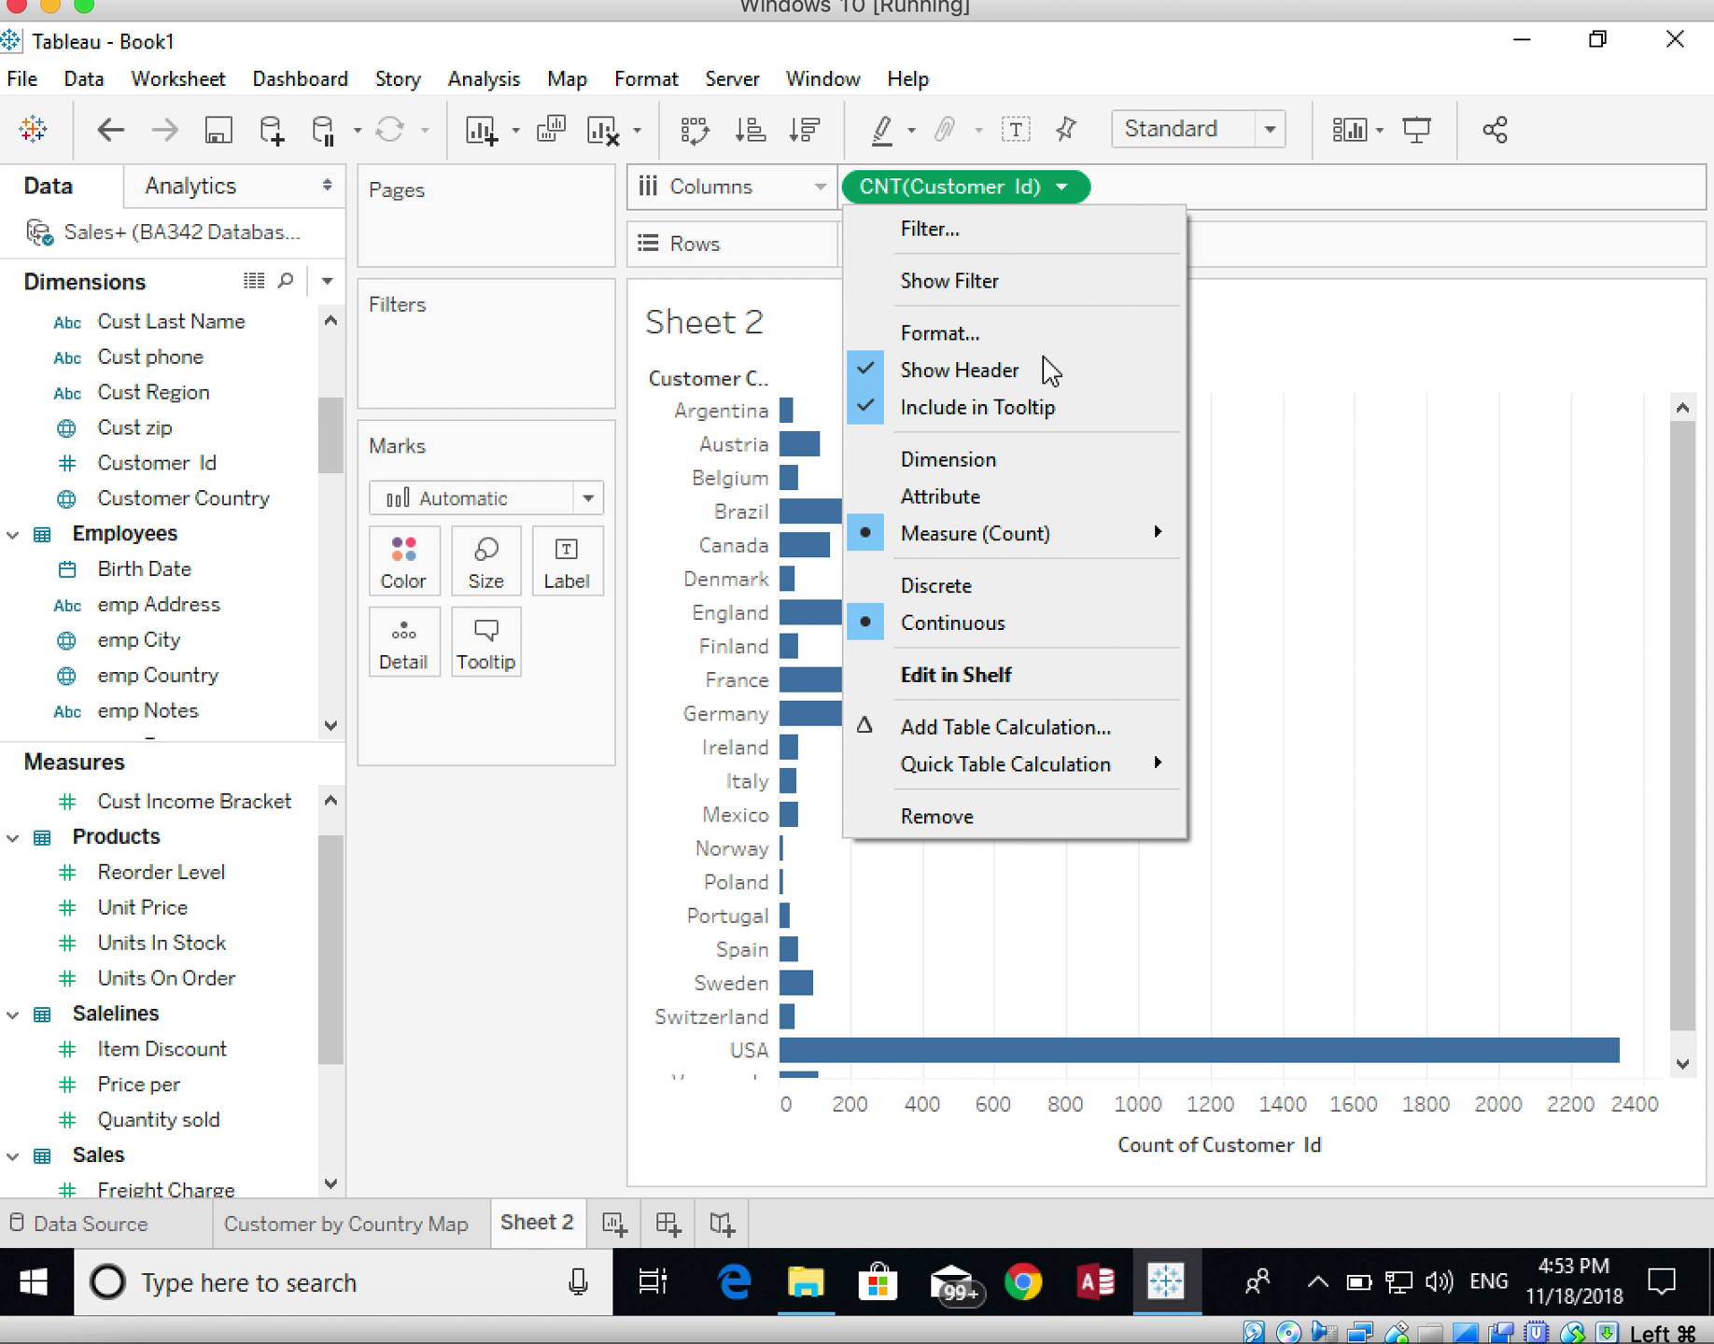
mouse_move(957, 540)
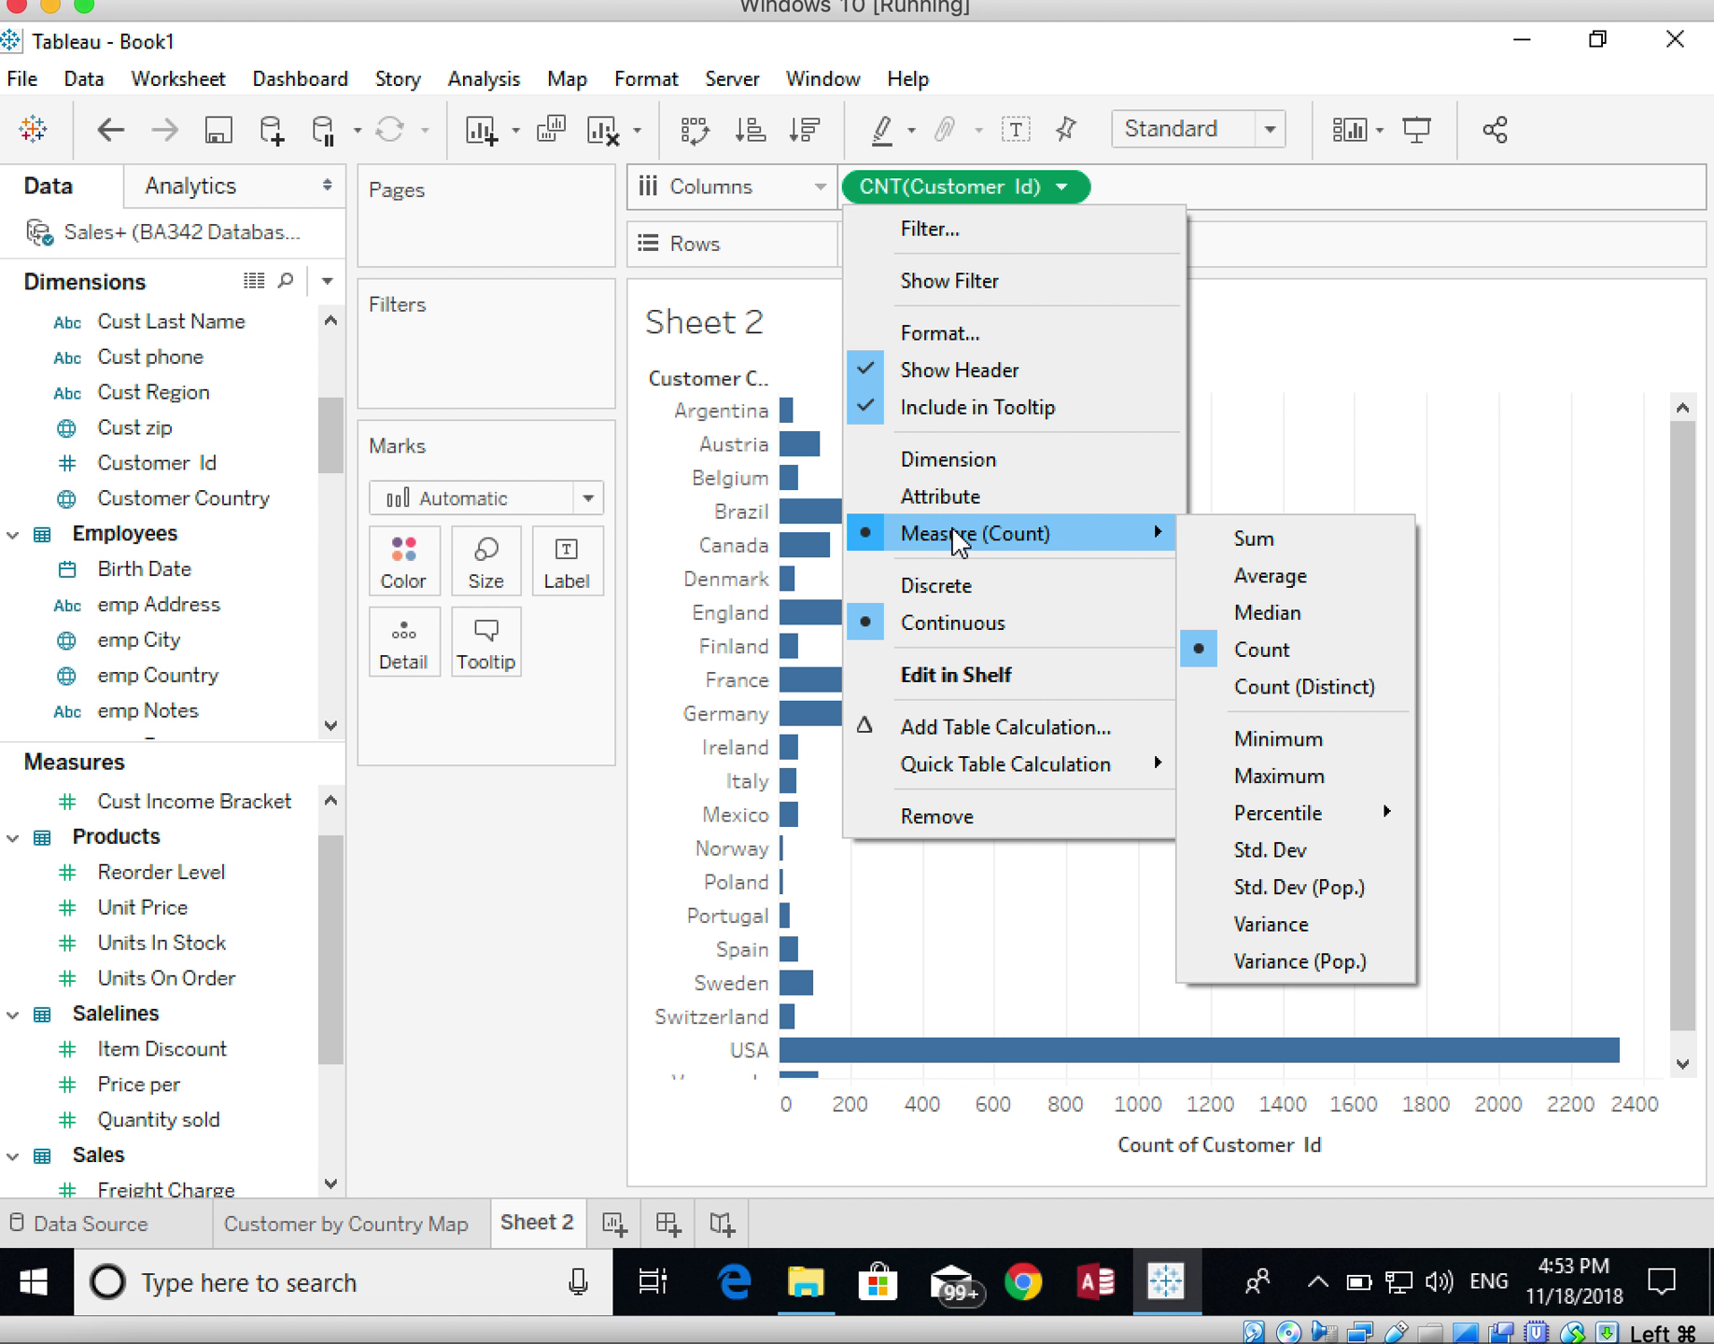
click(1247, 682)
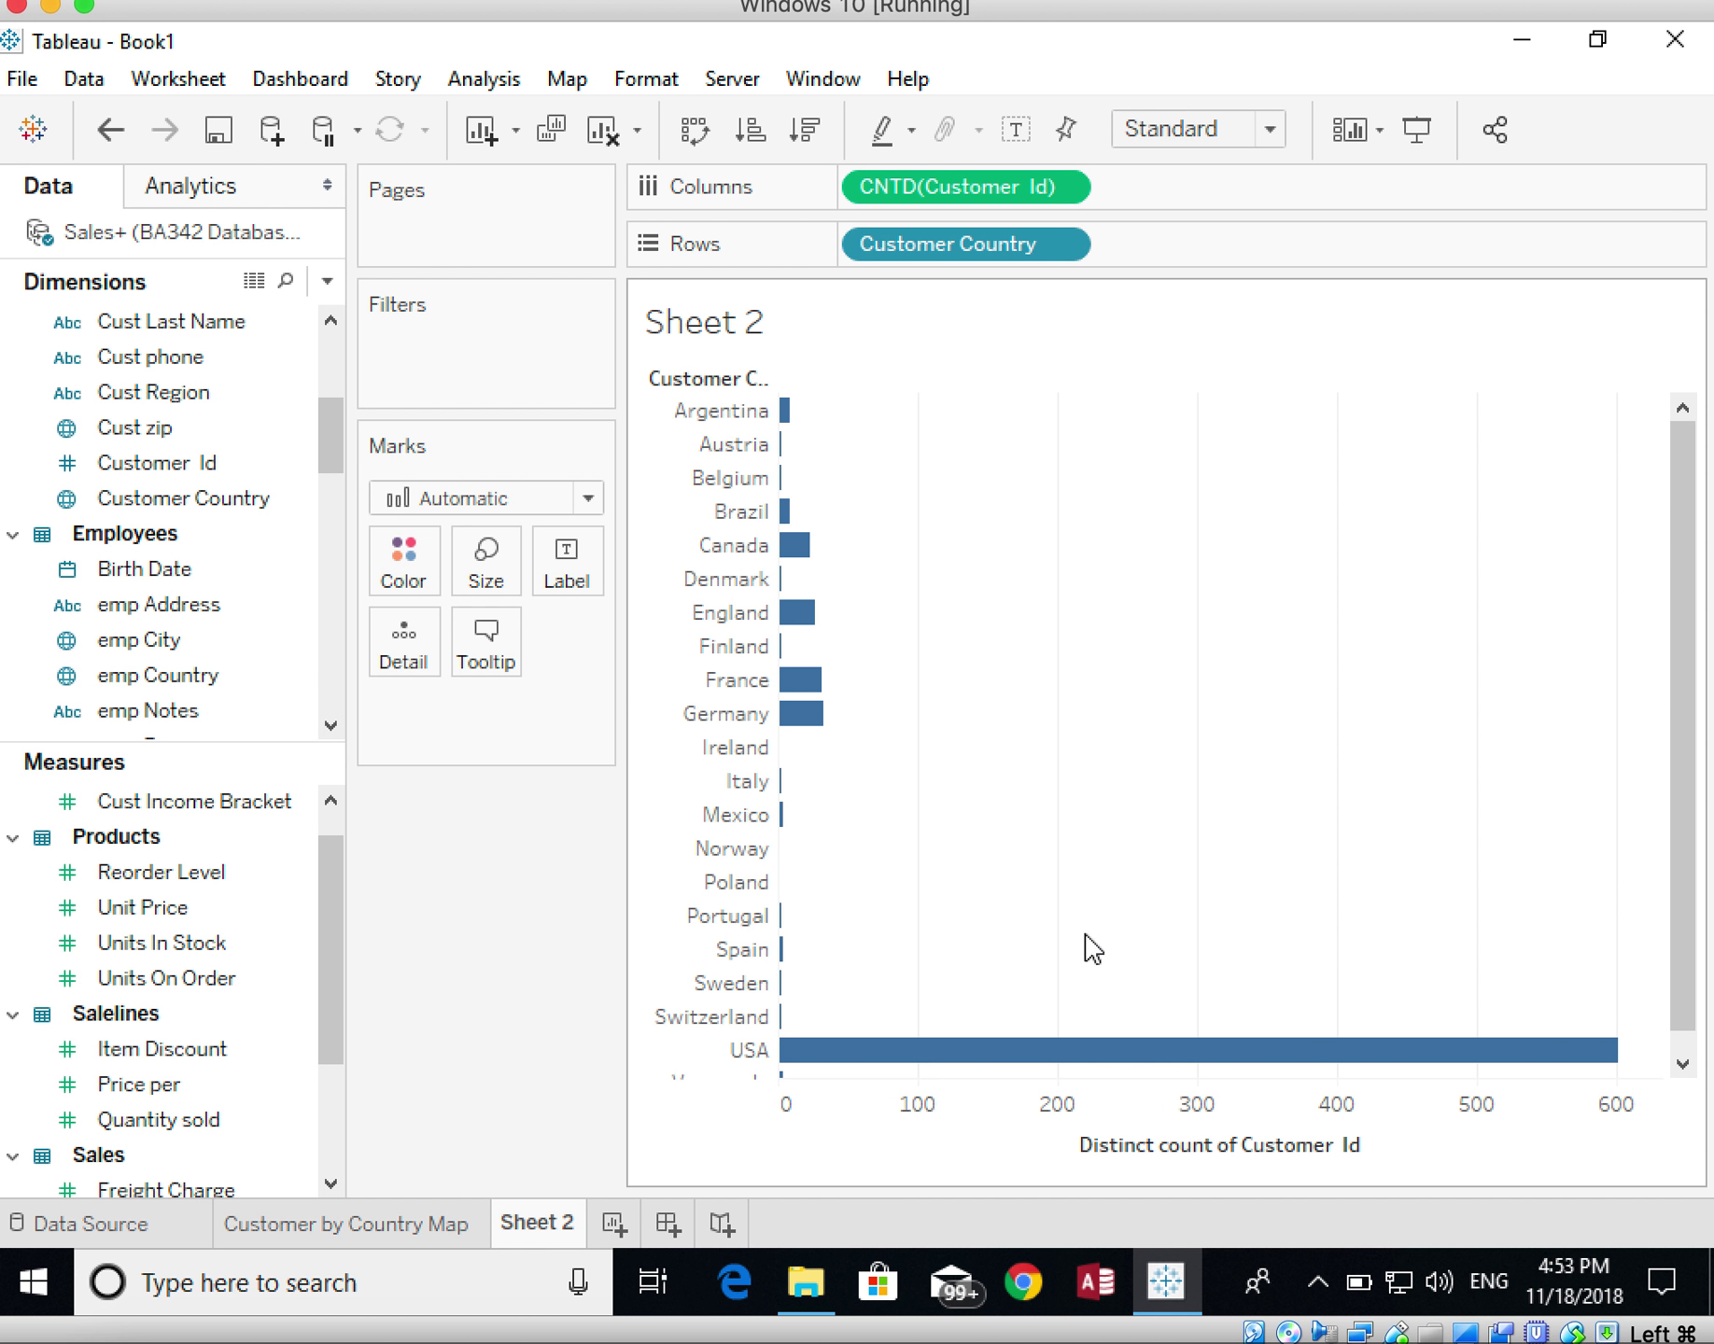
mouse_move(1023, 1063)
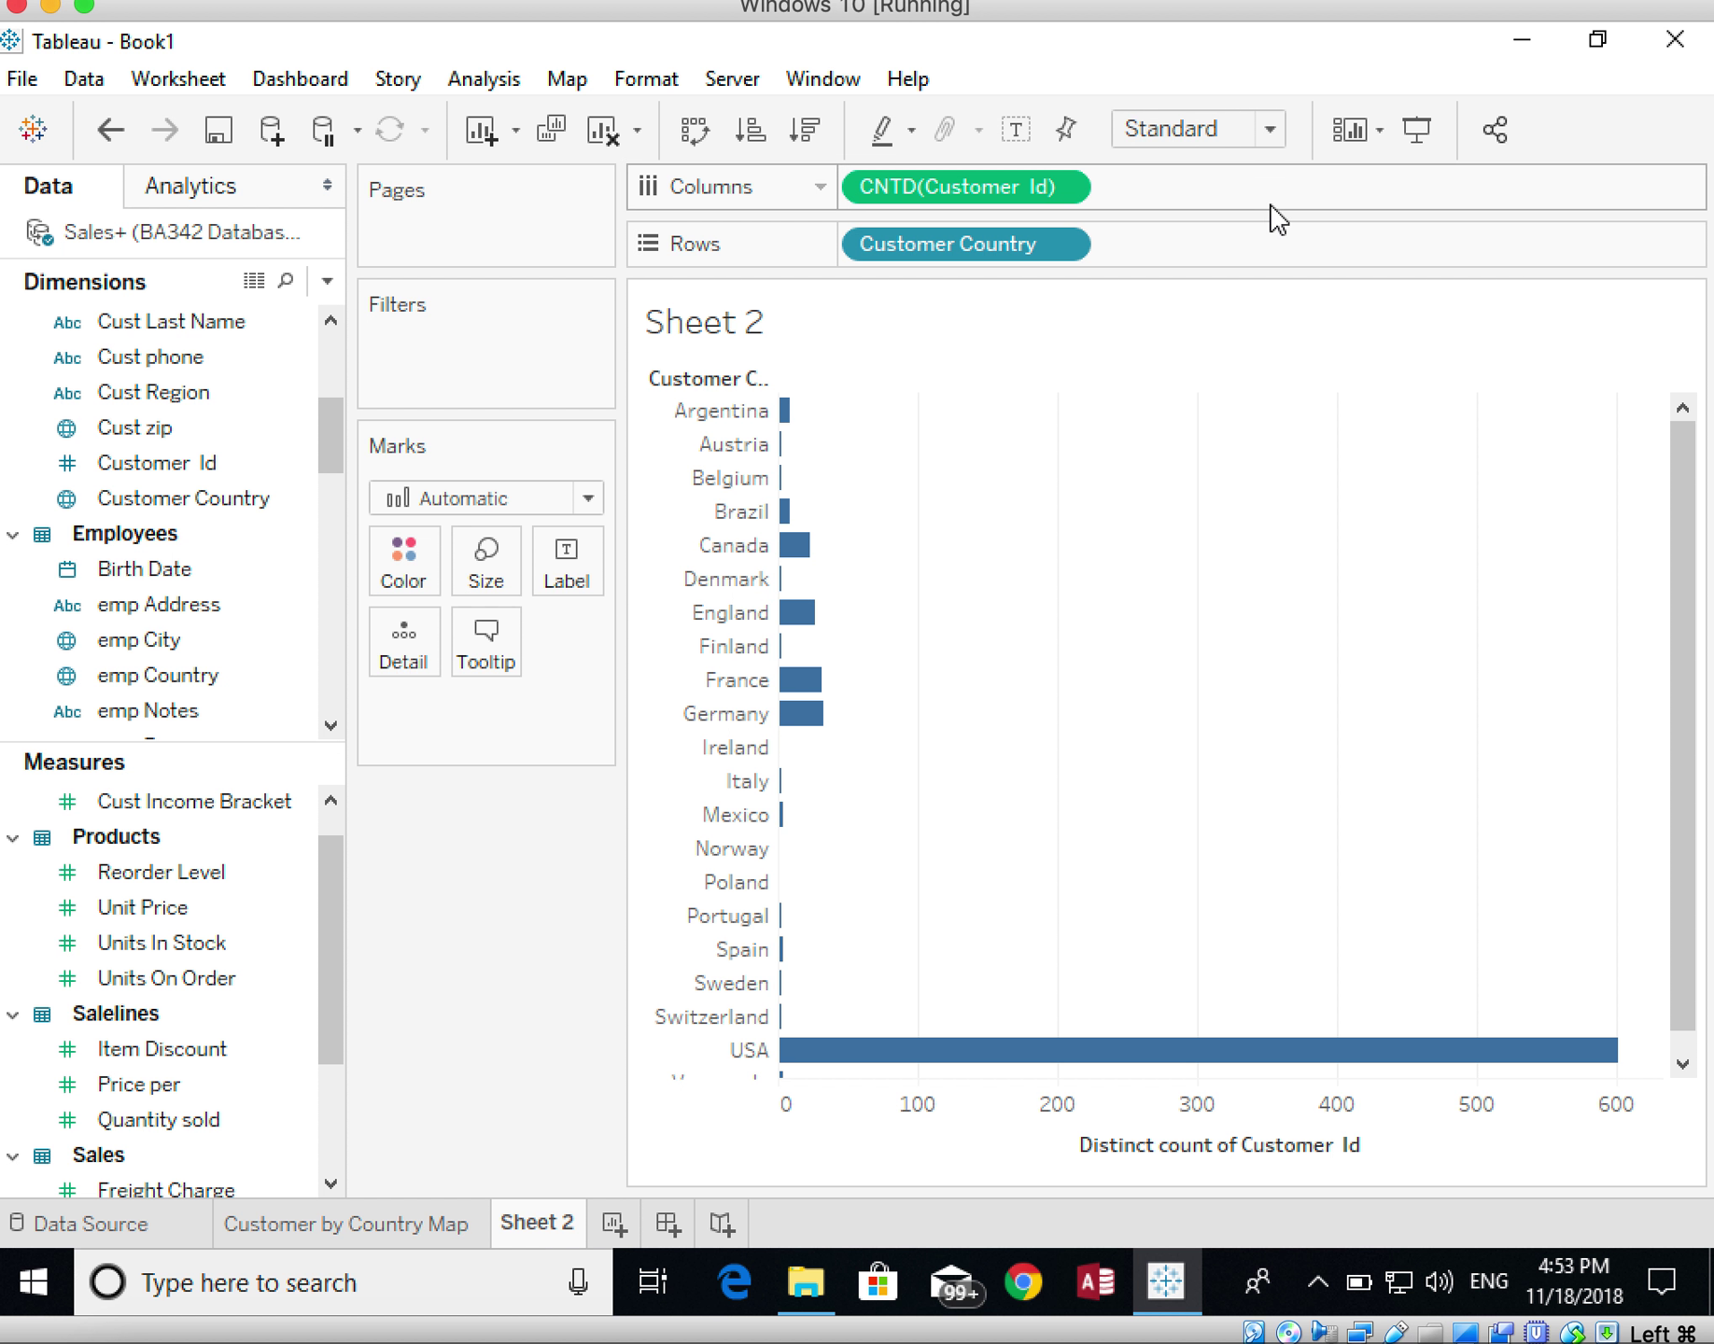
Try showing the customer counts by country as packed bubbles, stacked bars and a treemap
click(1576, 122)
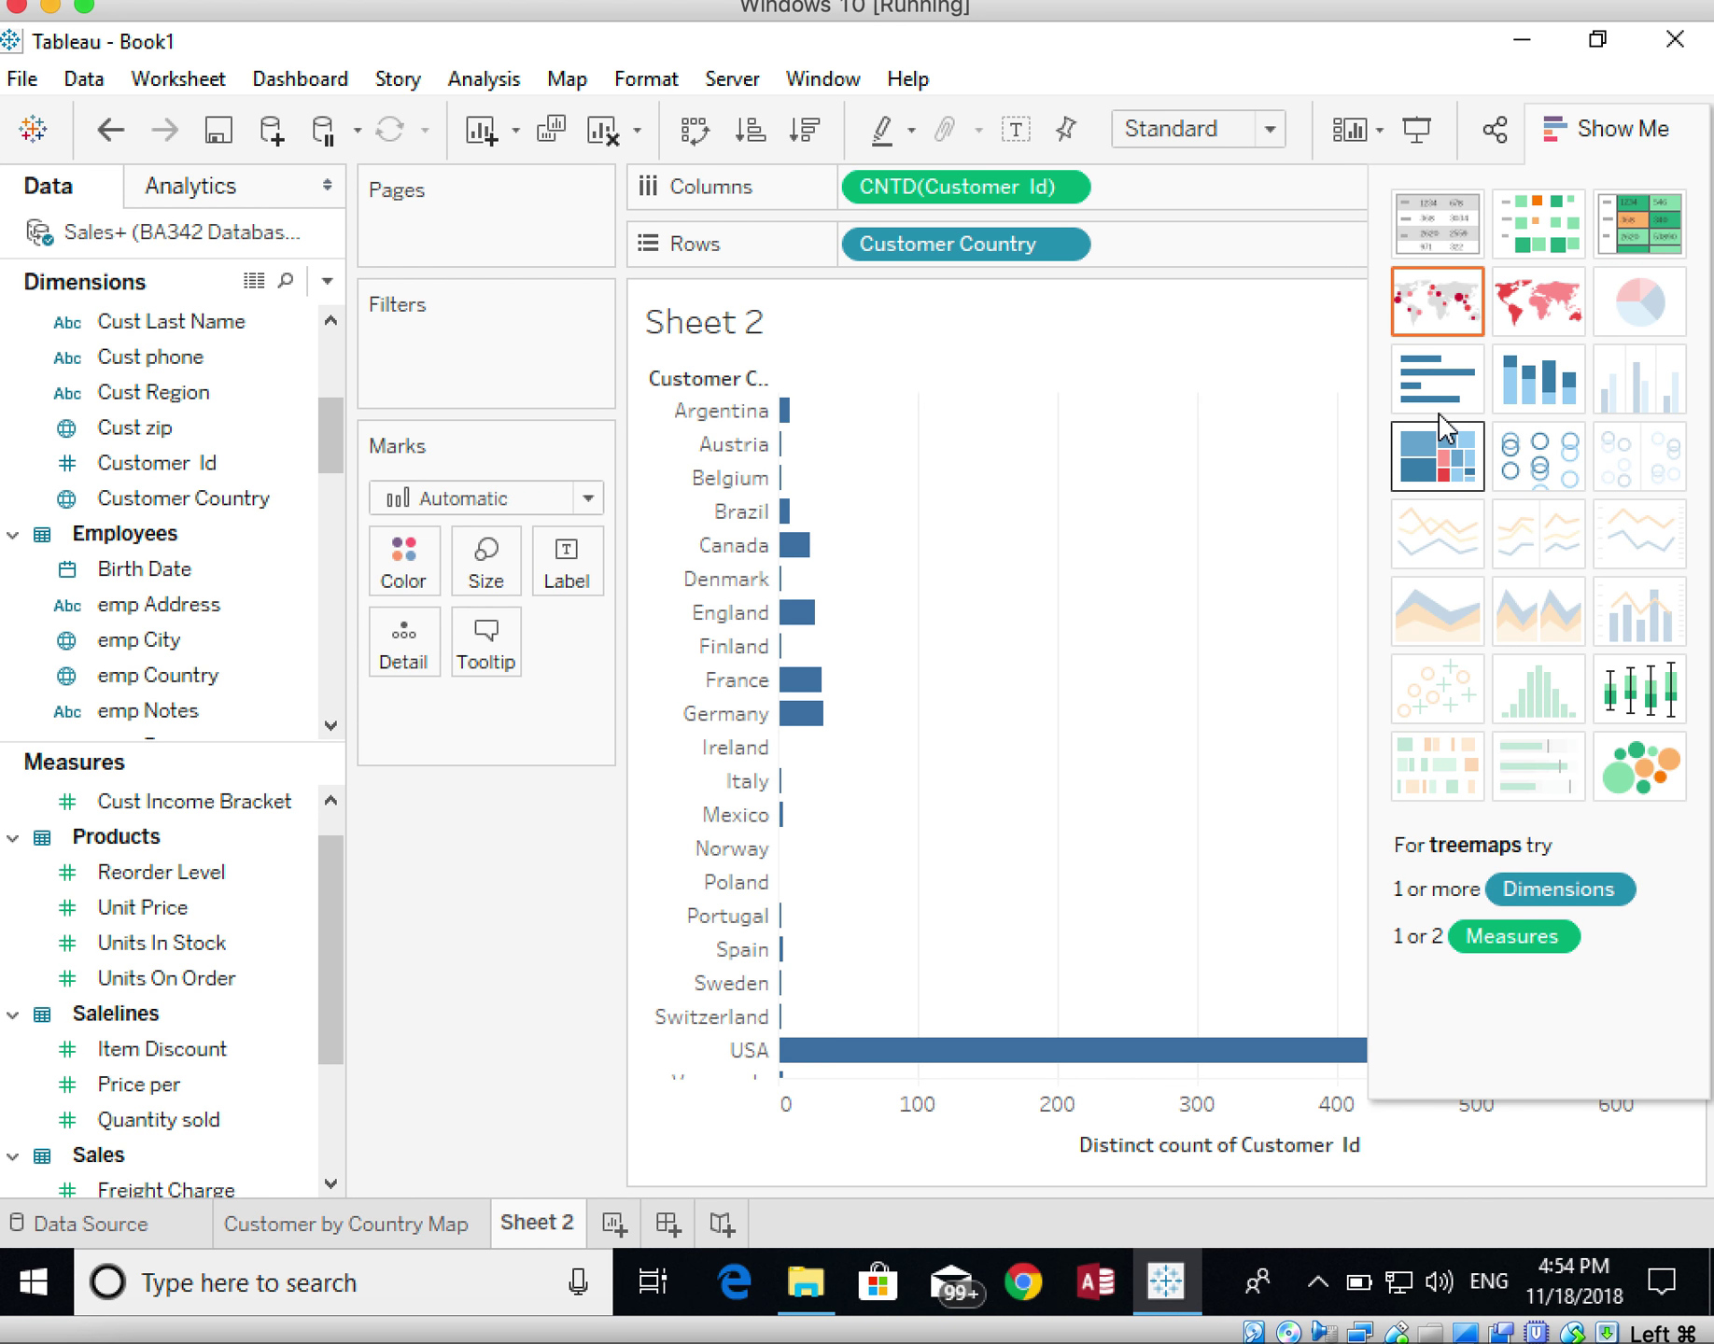
click(1634, 775)
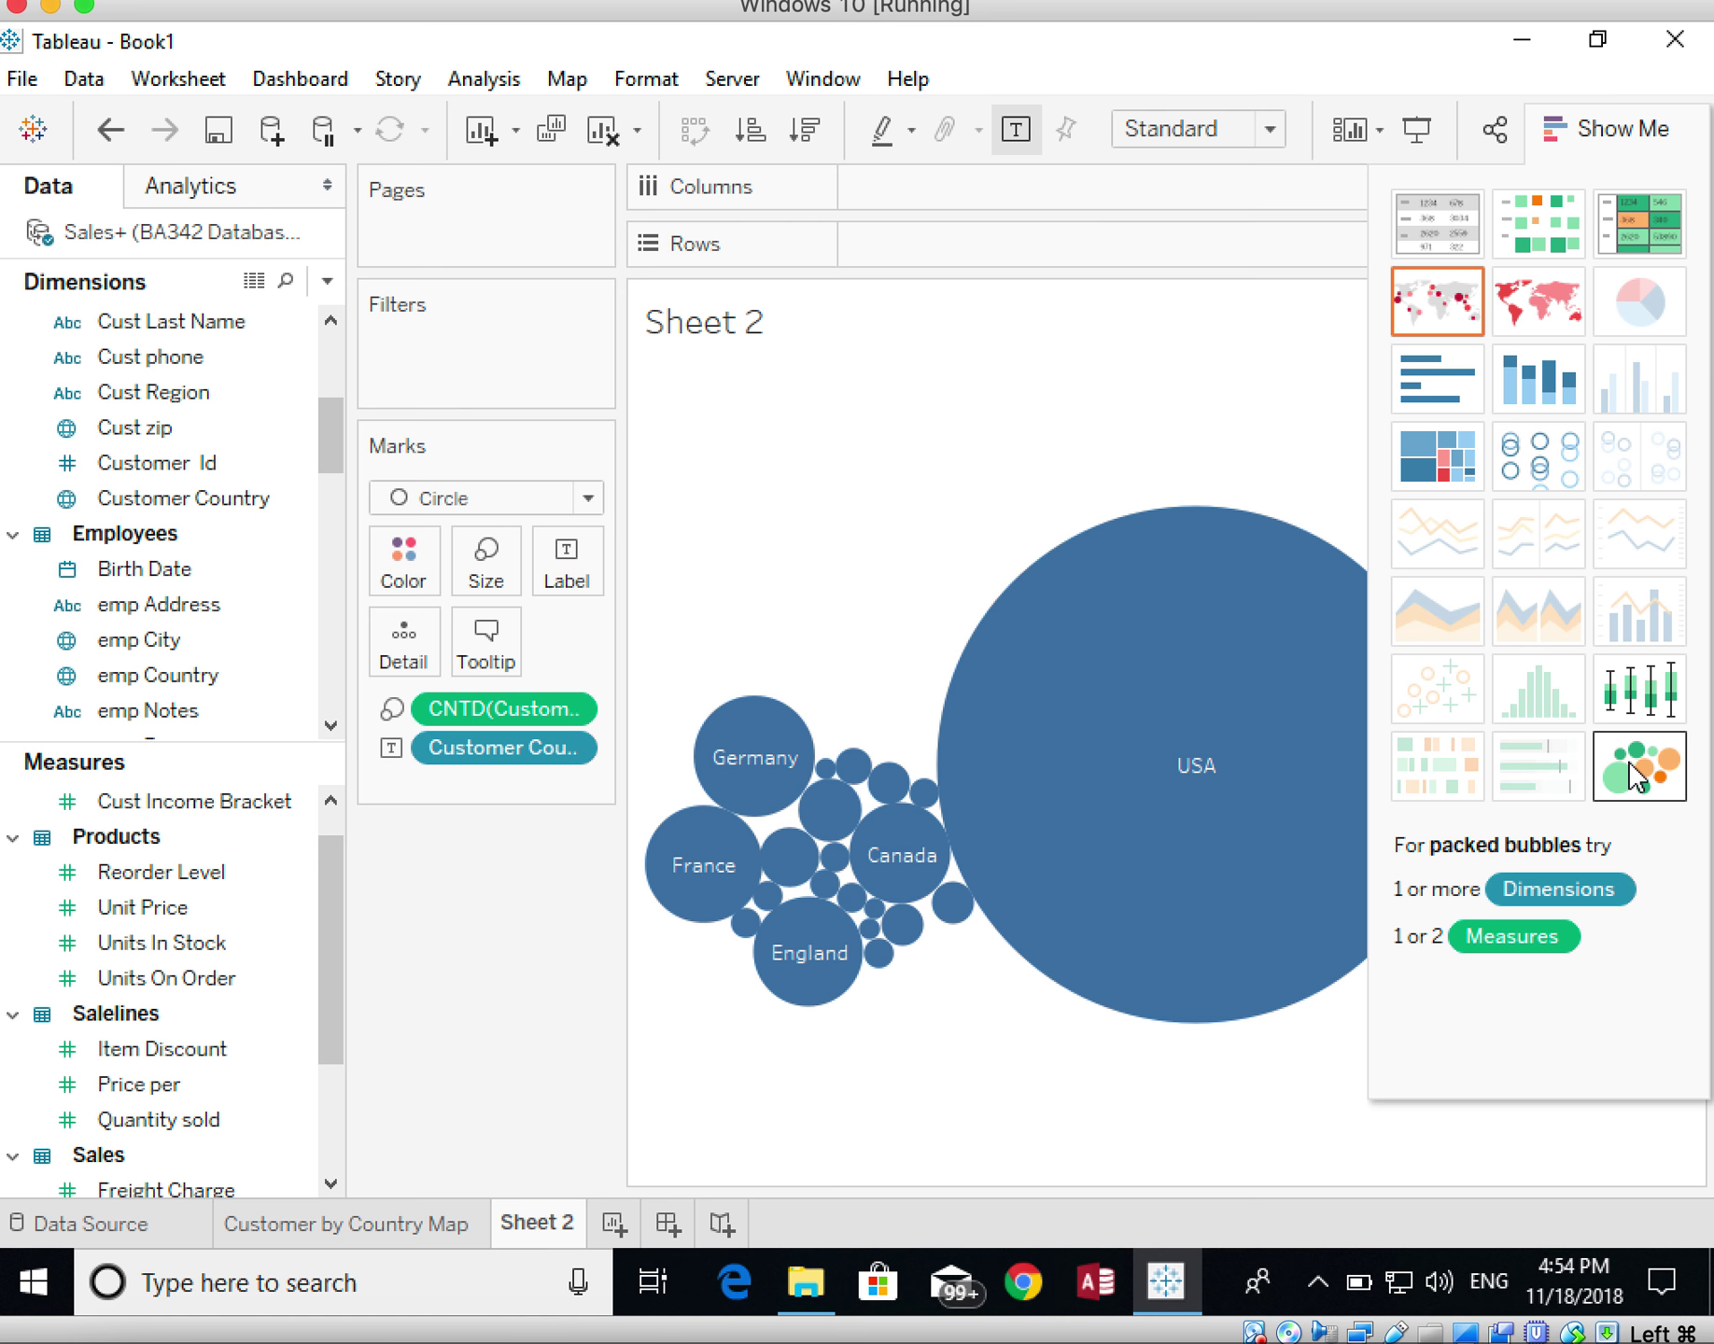
click(1534, 393)
click(1442, 457)
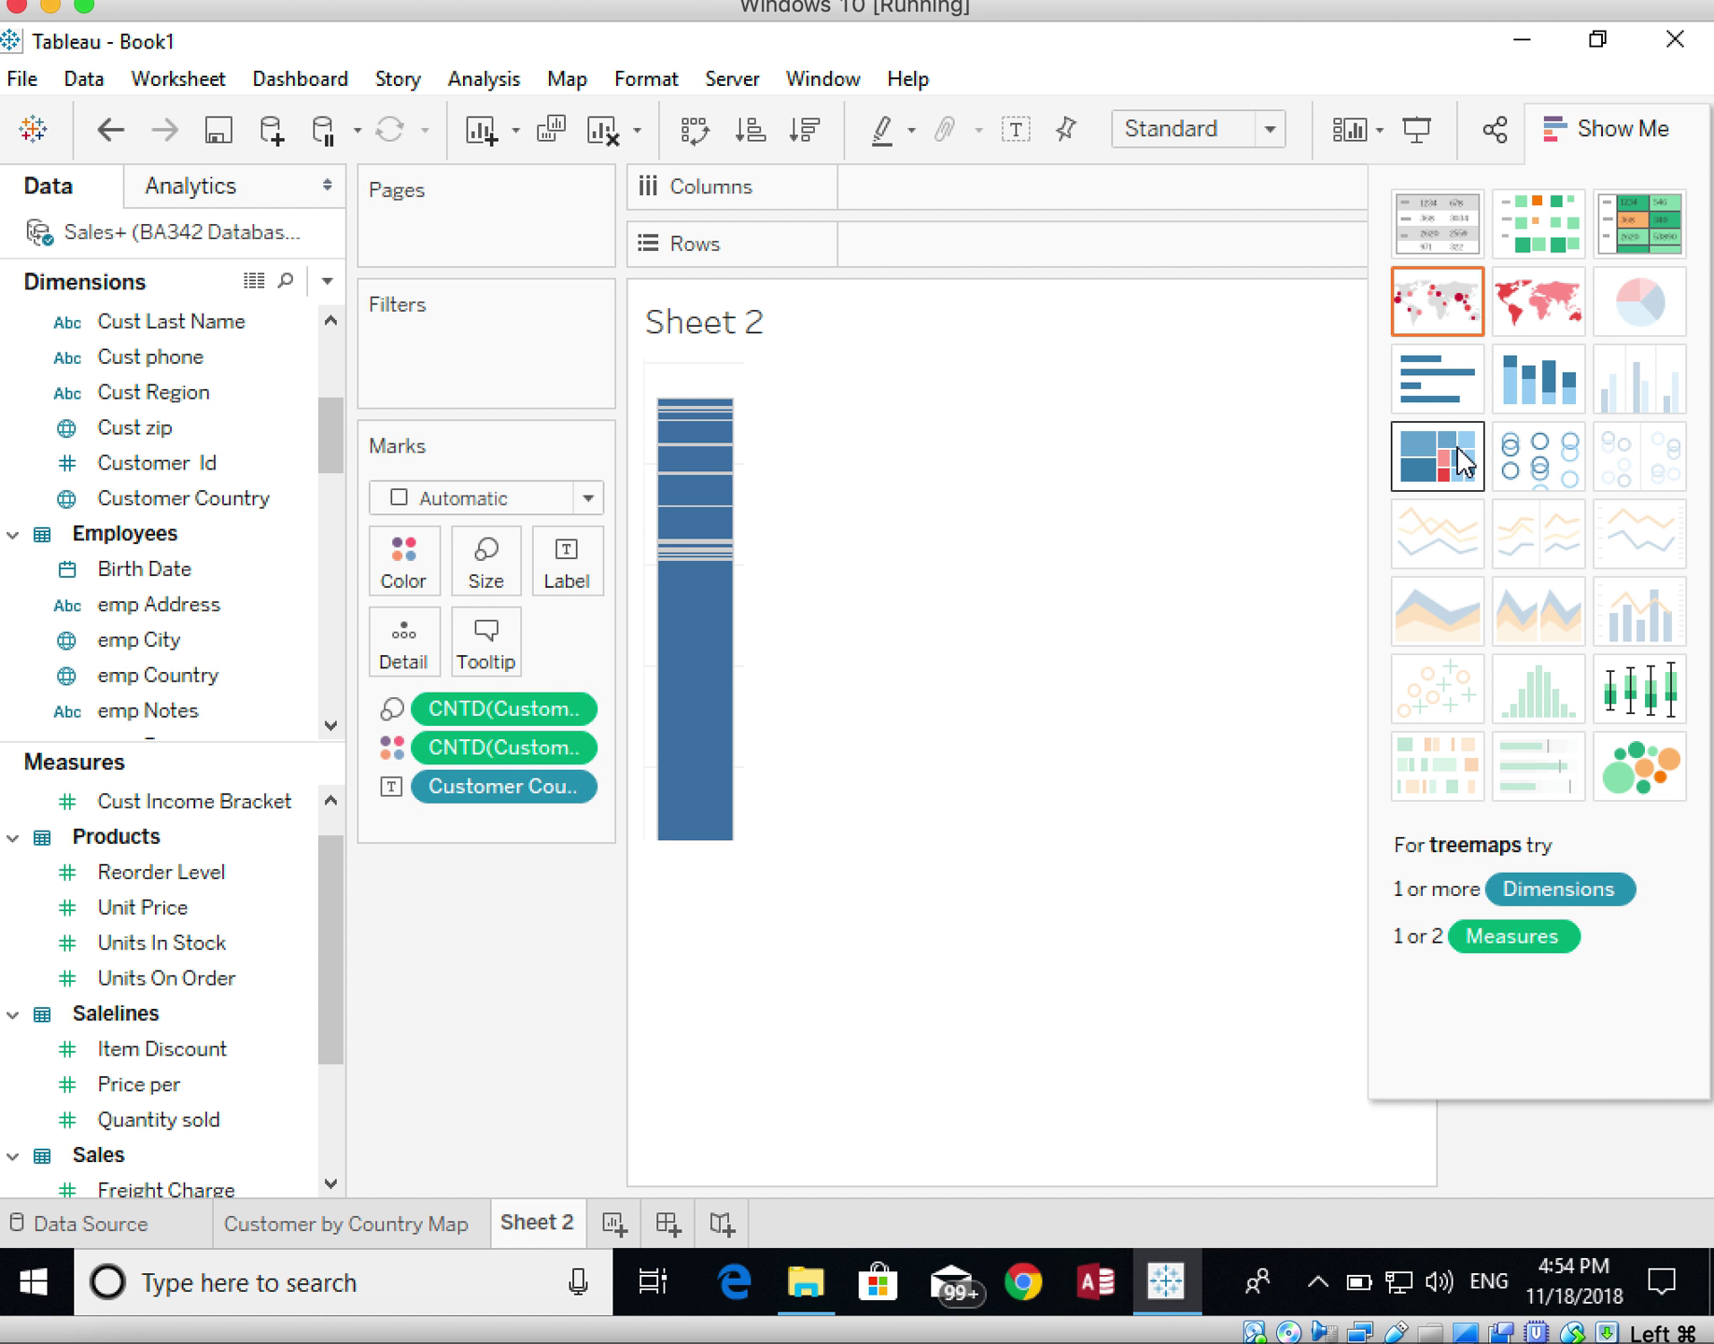
Convert the chart to a text table and widen the Customer Country column to fit its full heading
click(1457, 244)
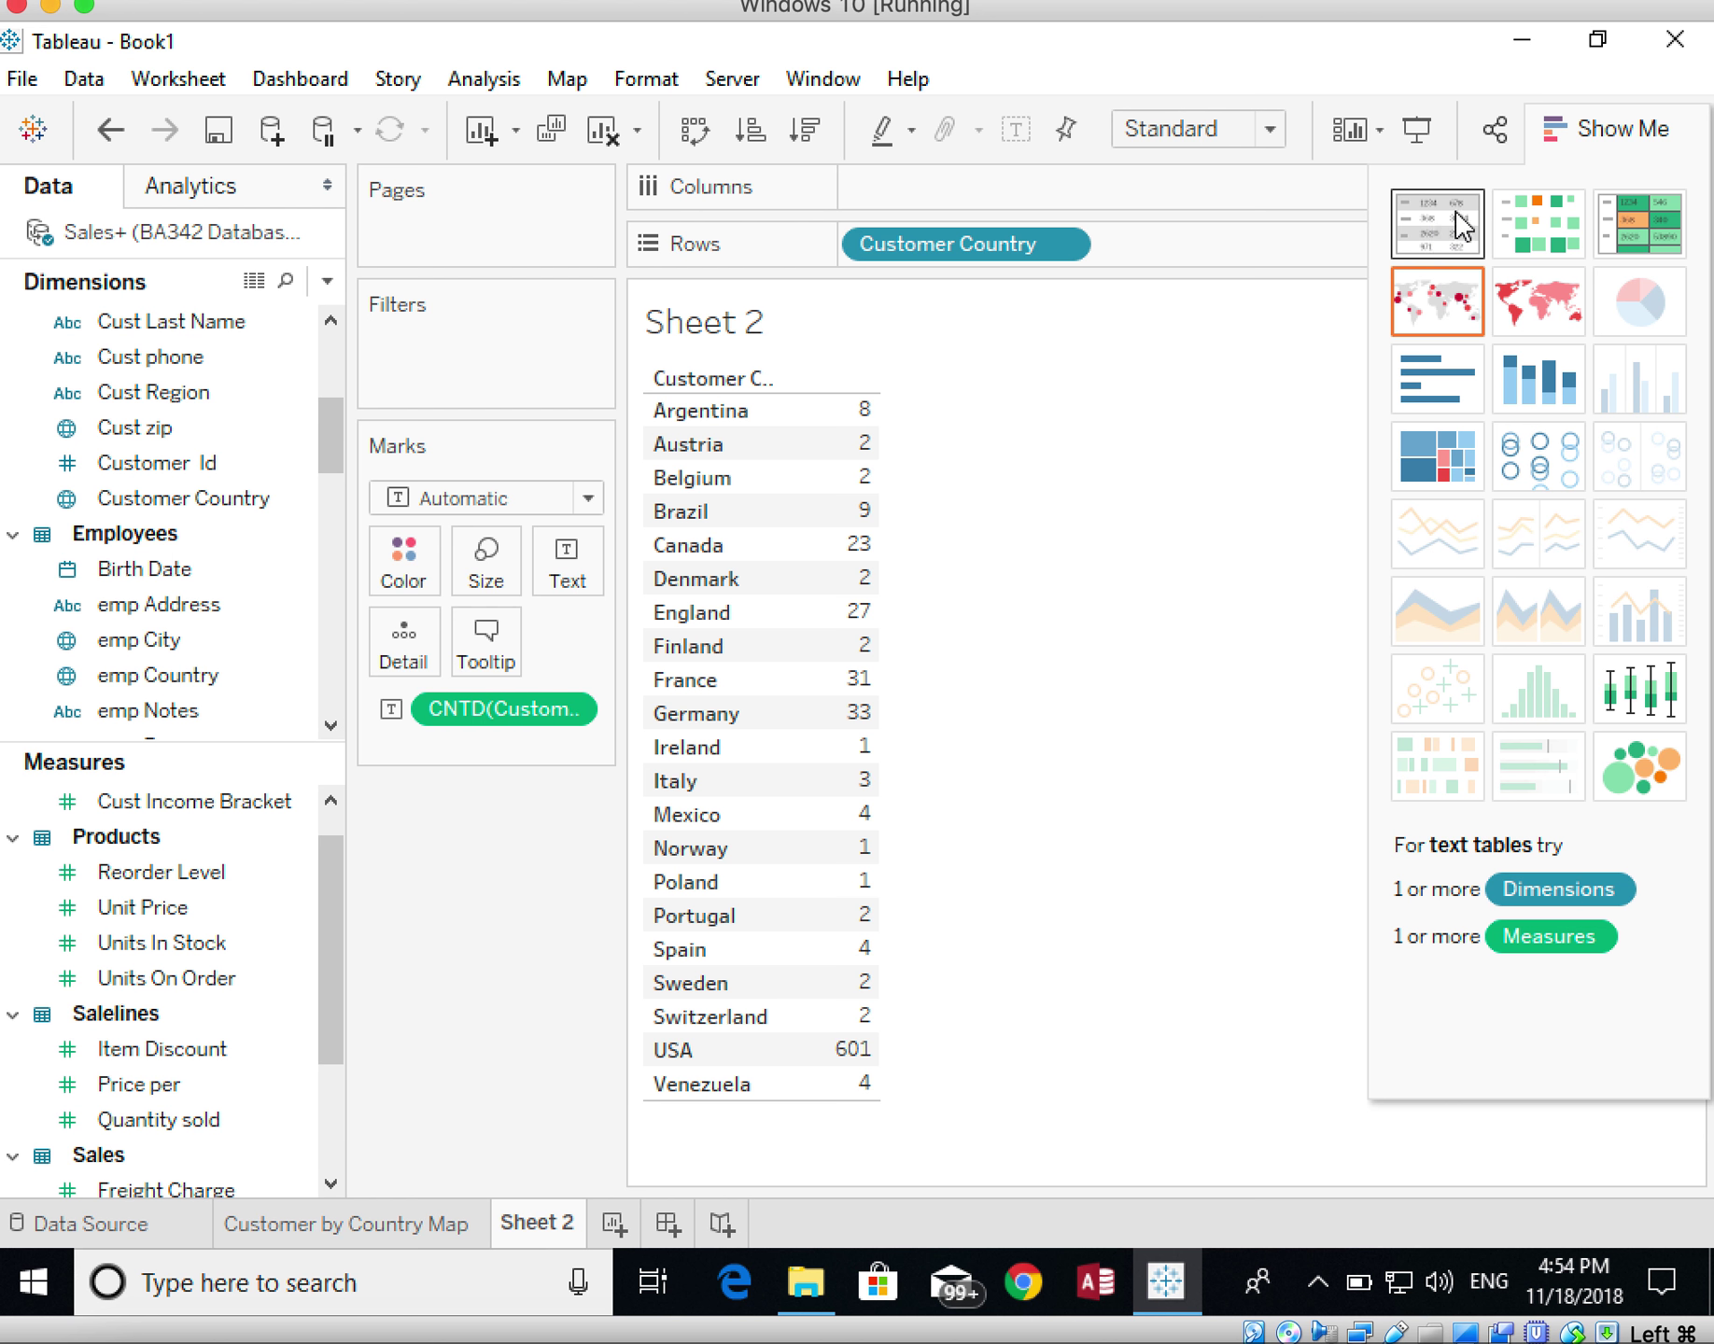
click(1604, 140)
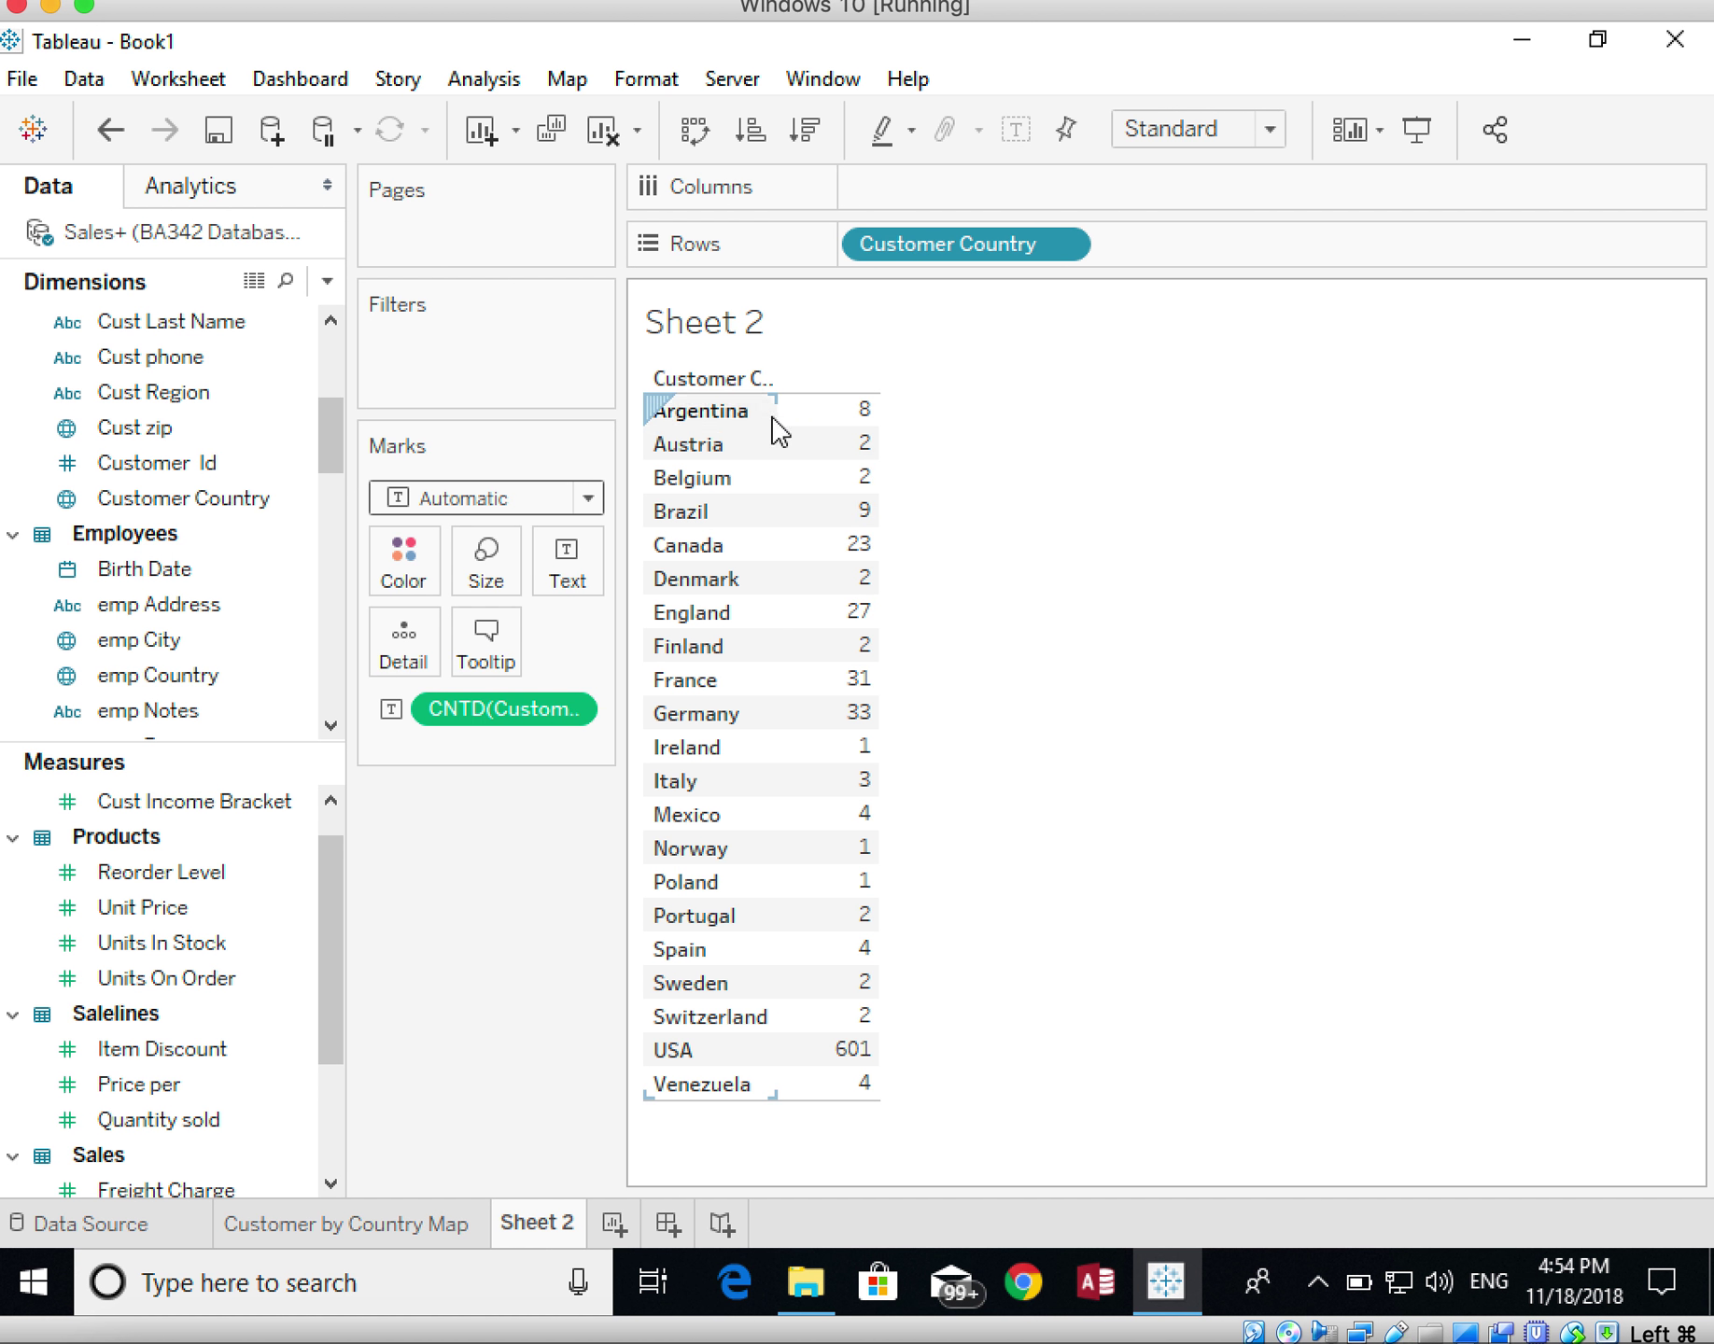
drag(780, 414, 924, 420)
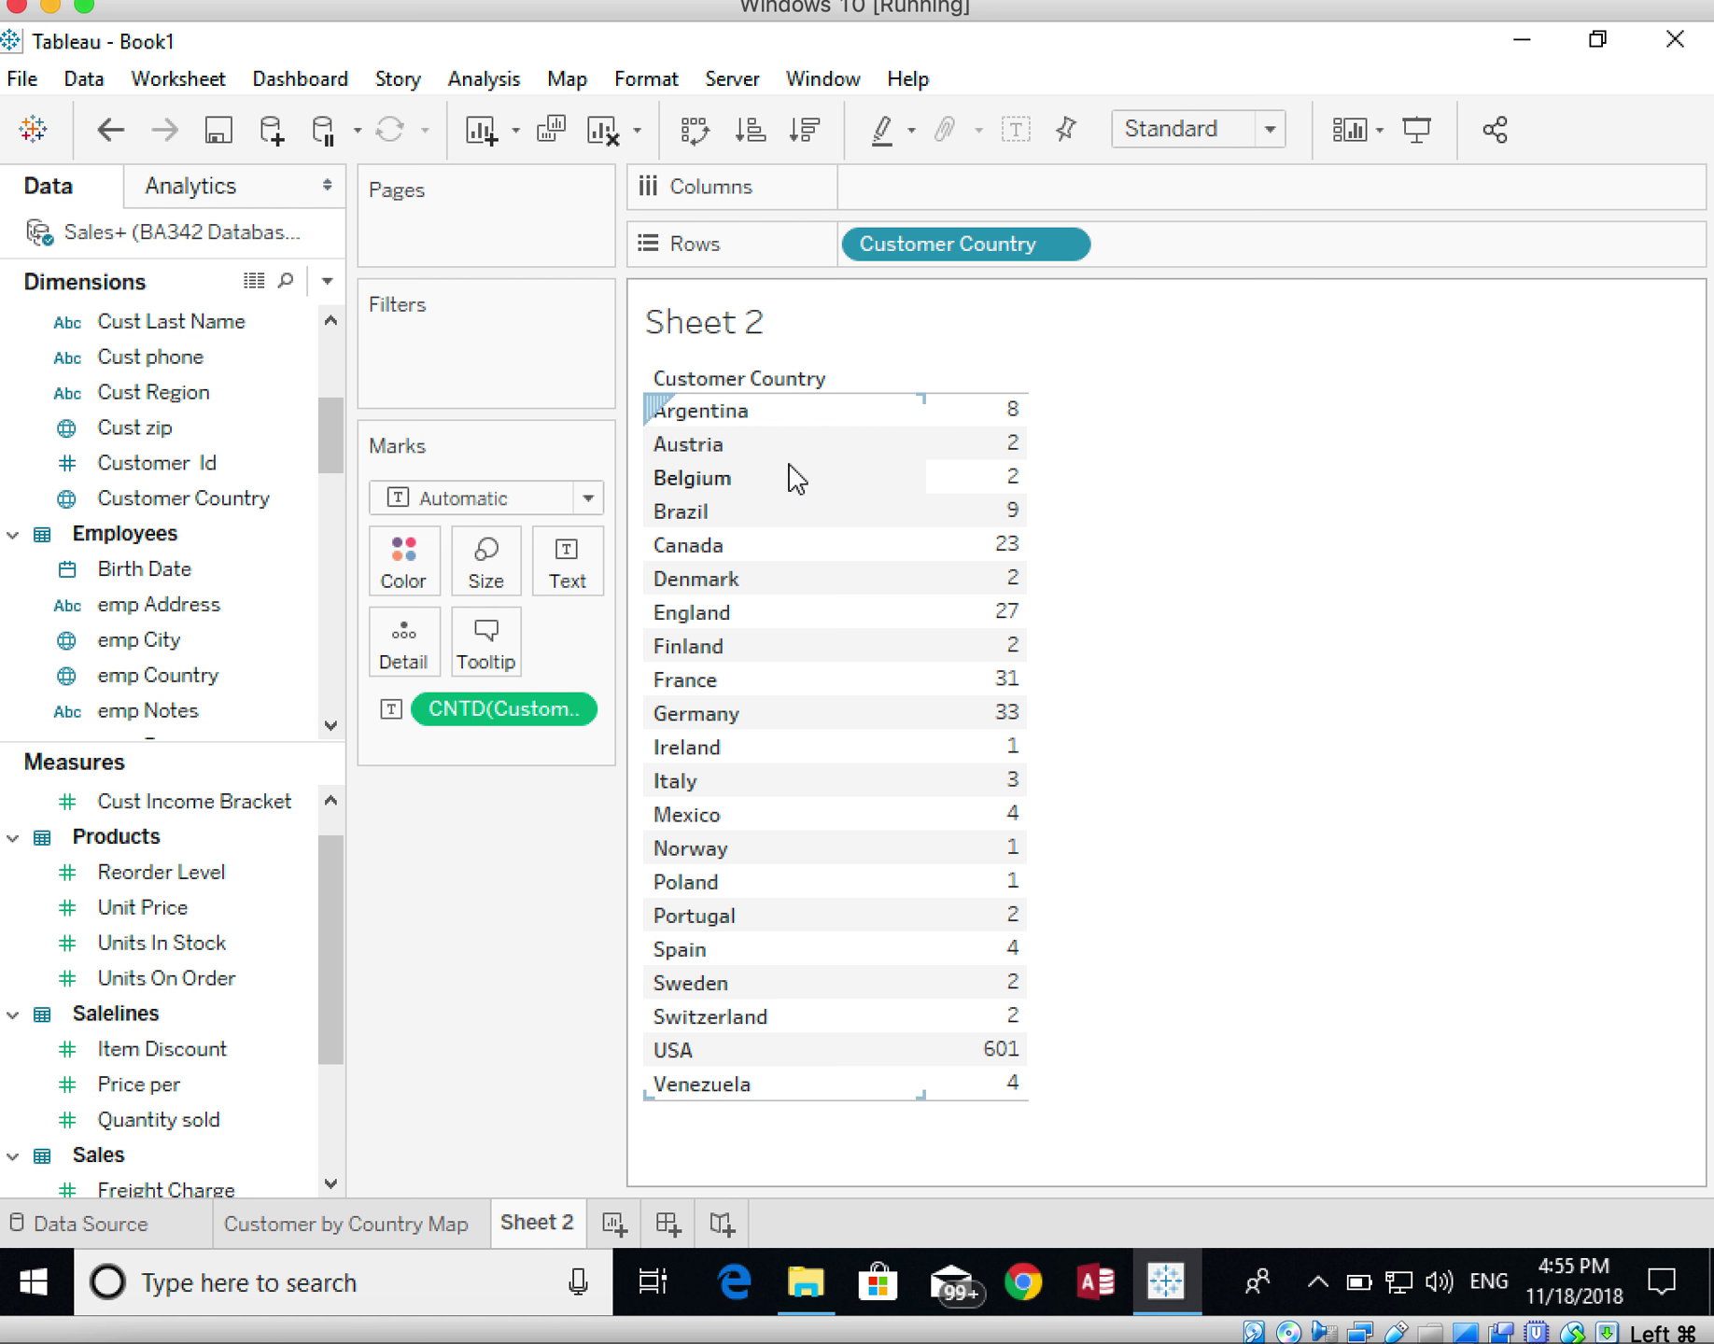
mouse_move(938, 425)
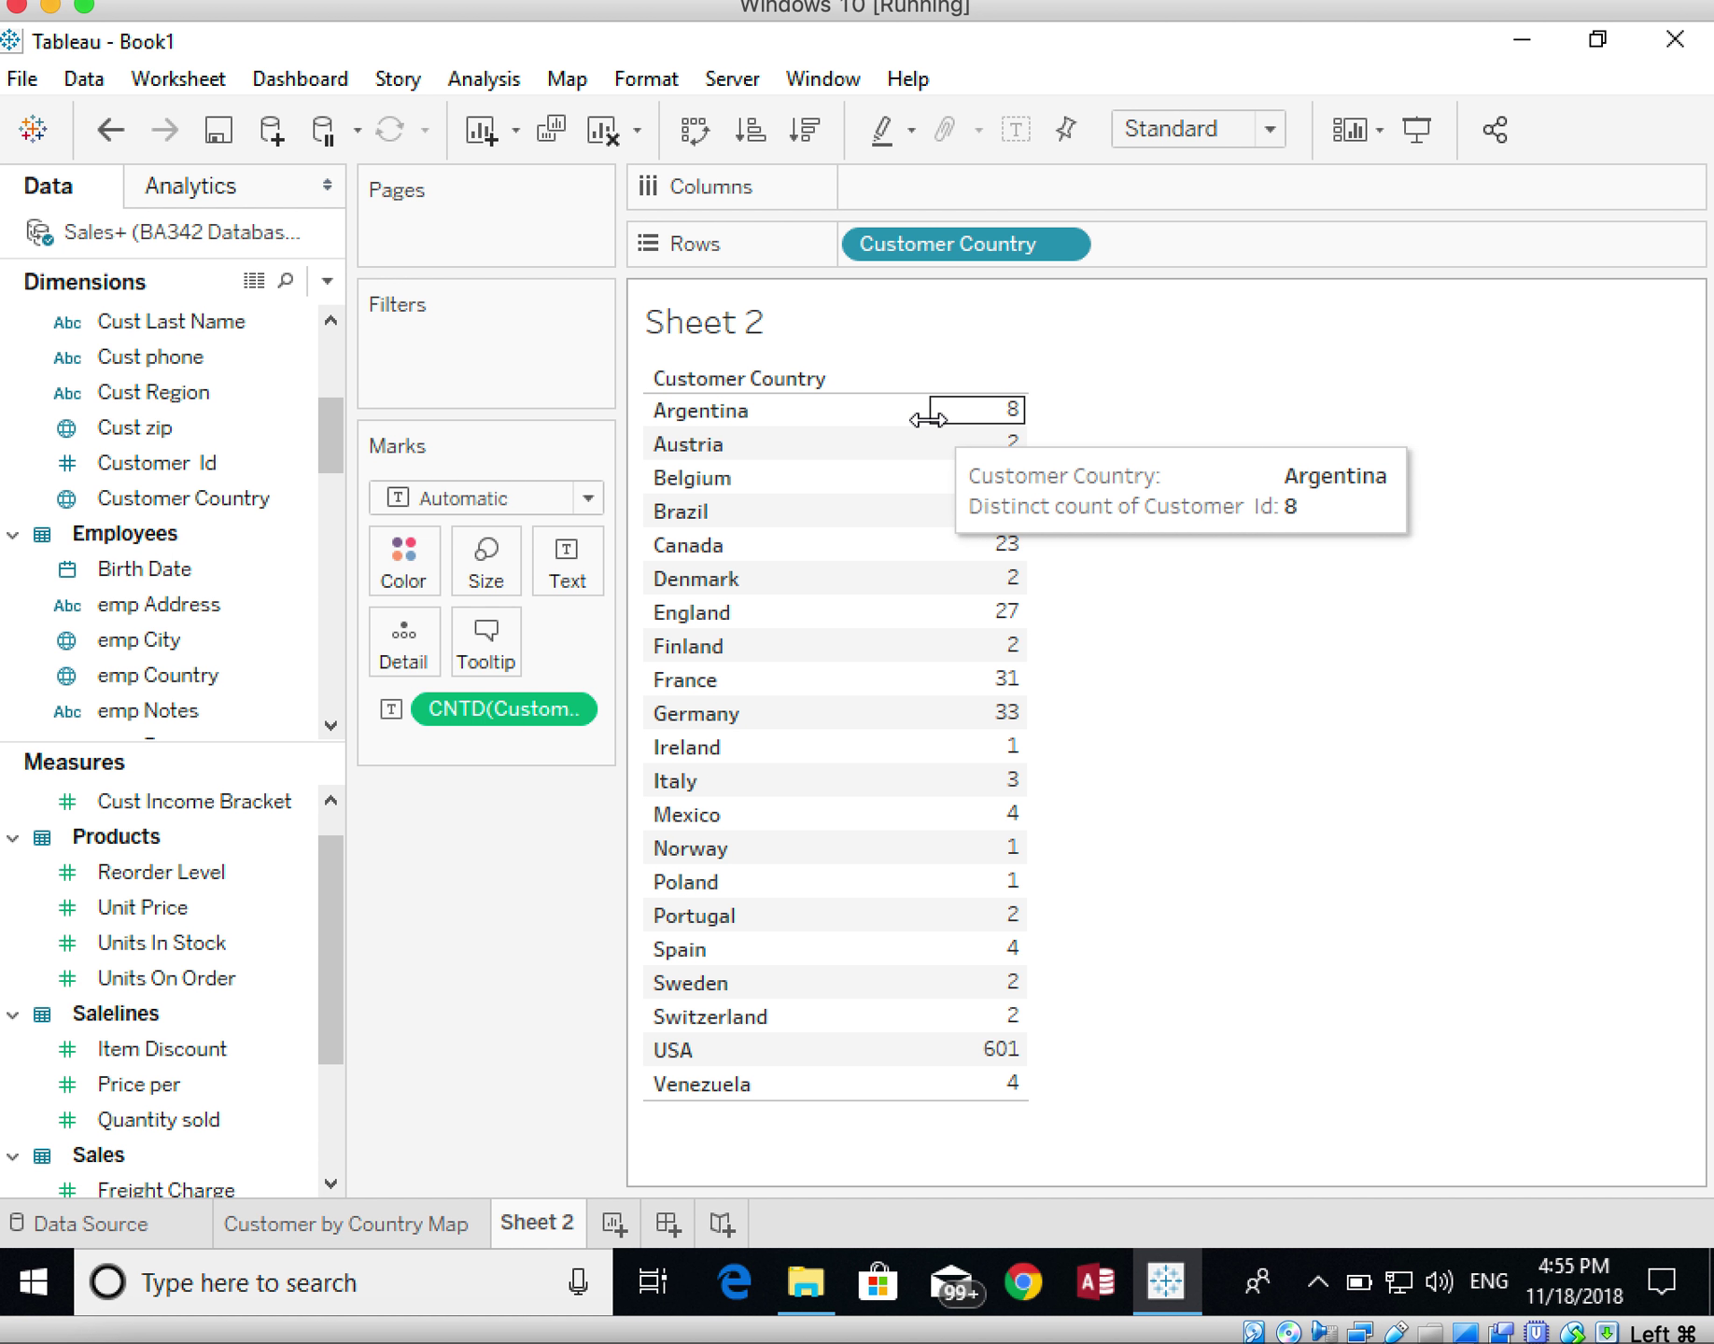
drag(919, 417, 876, 420)
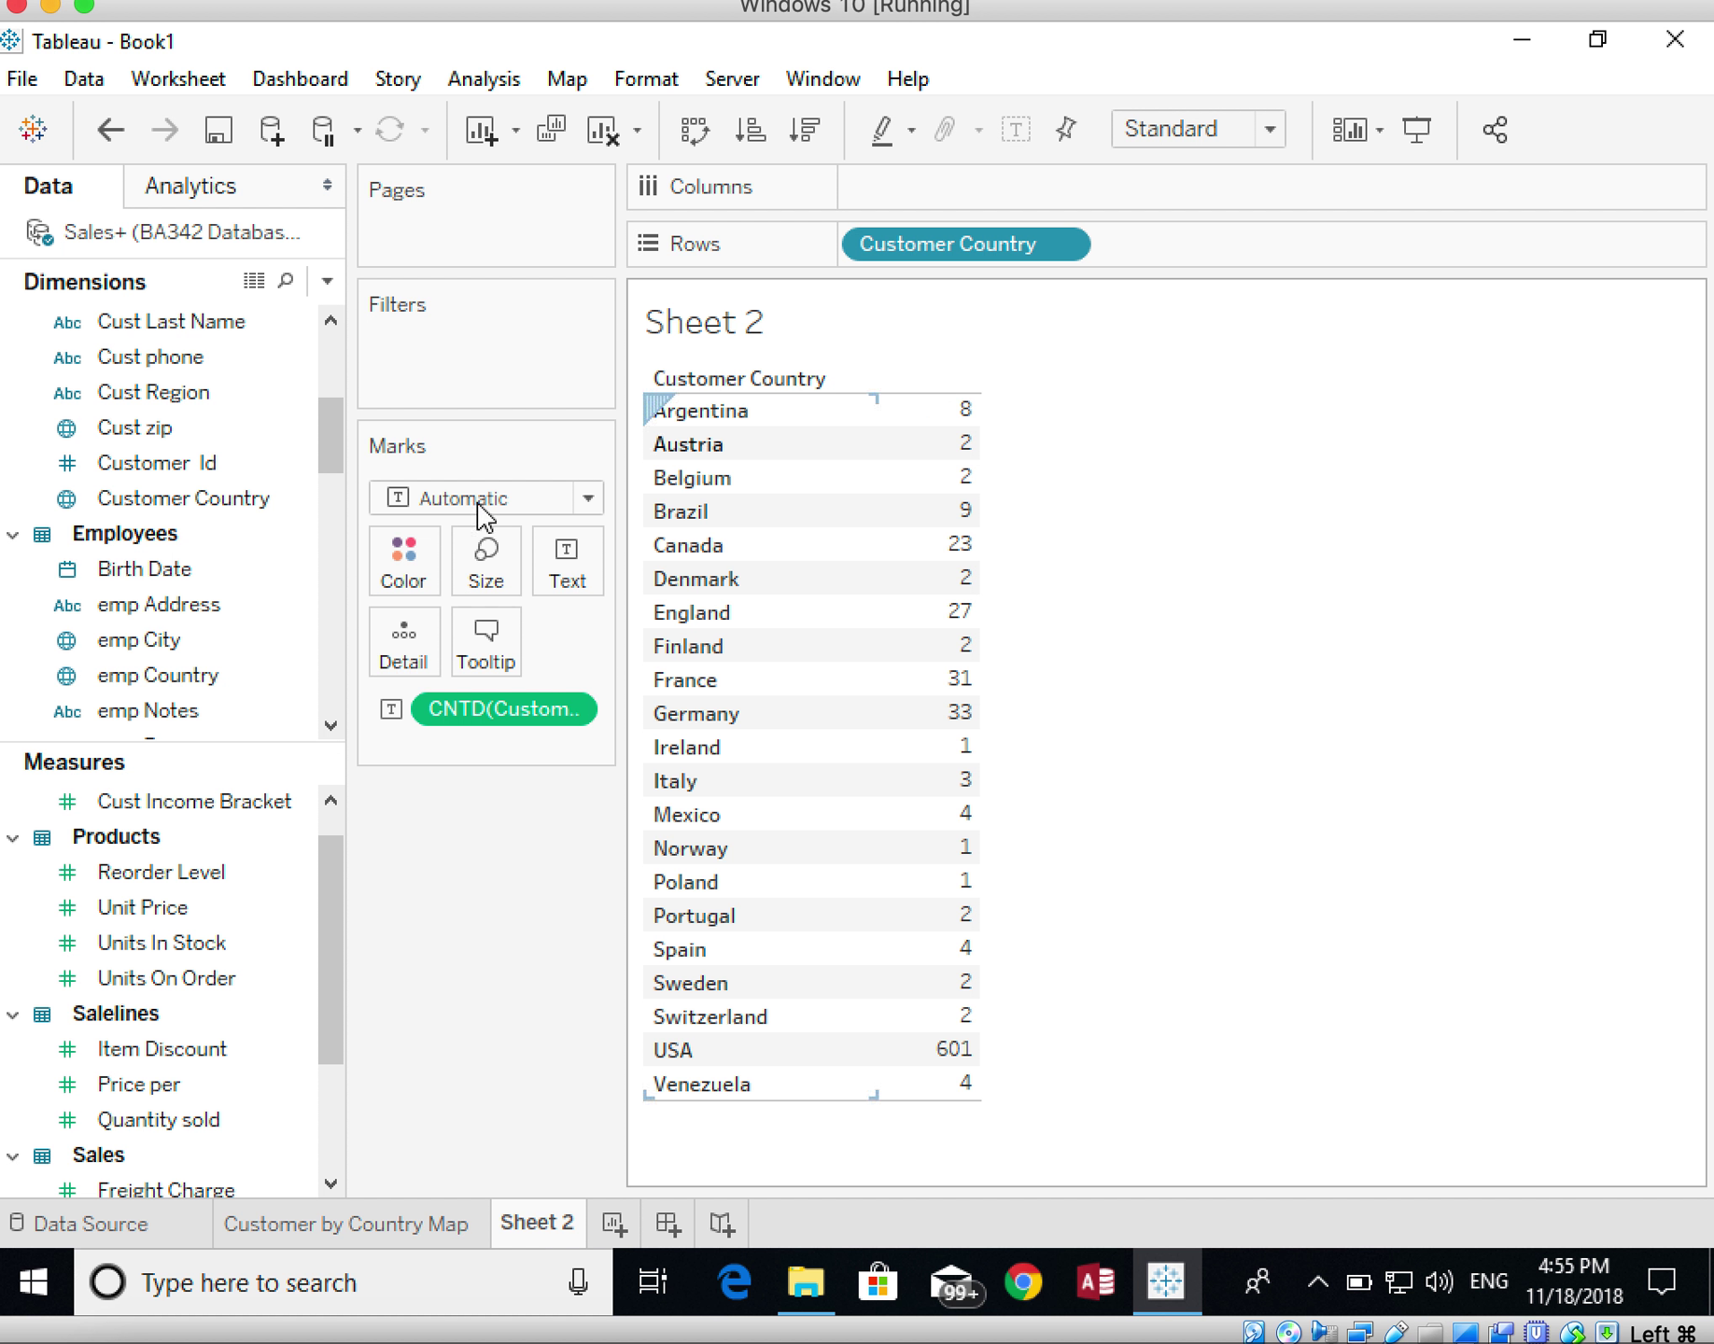
Add Measure Names above the table's customer counts as a column header and widen that column
drag(330, 429, 325, 714)
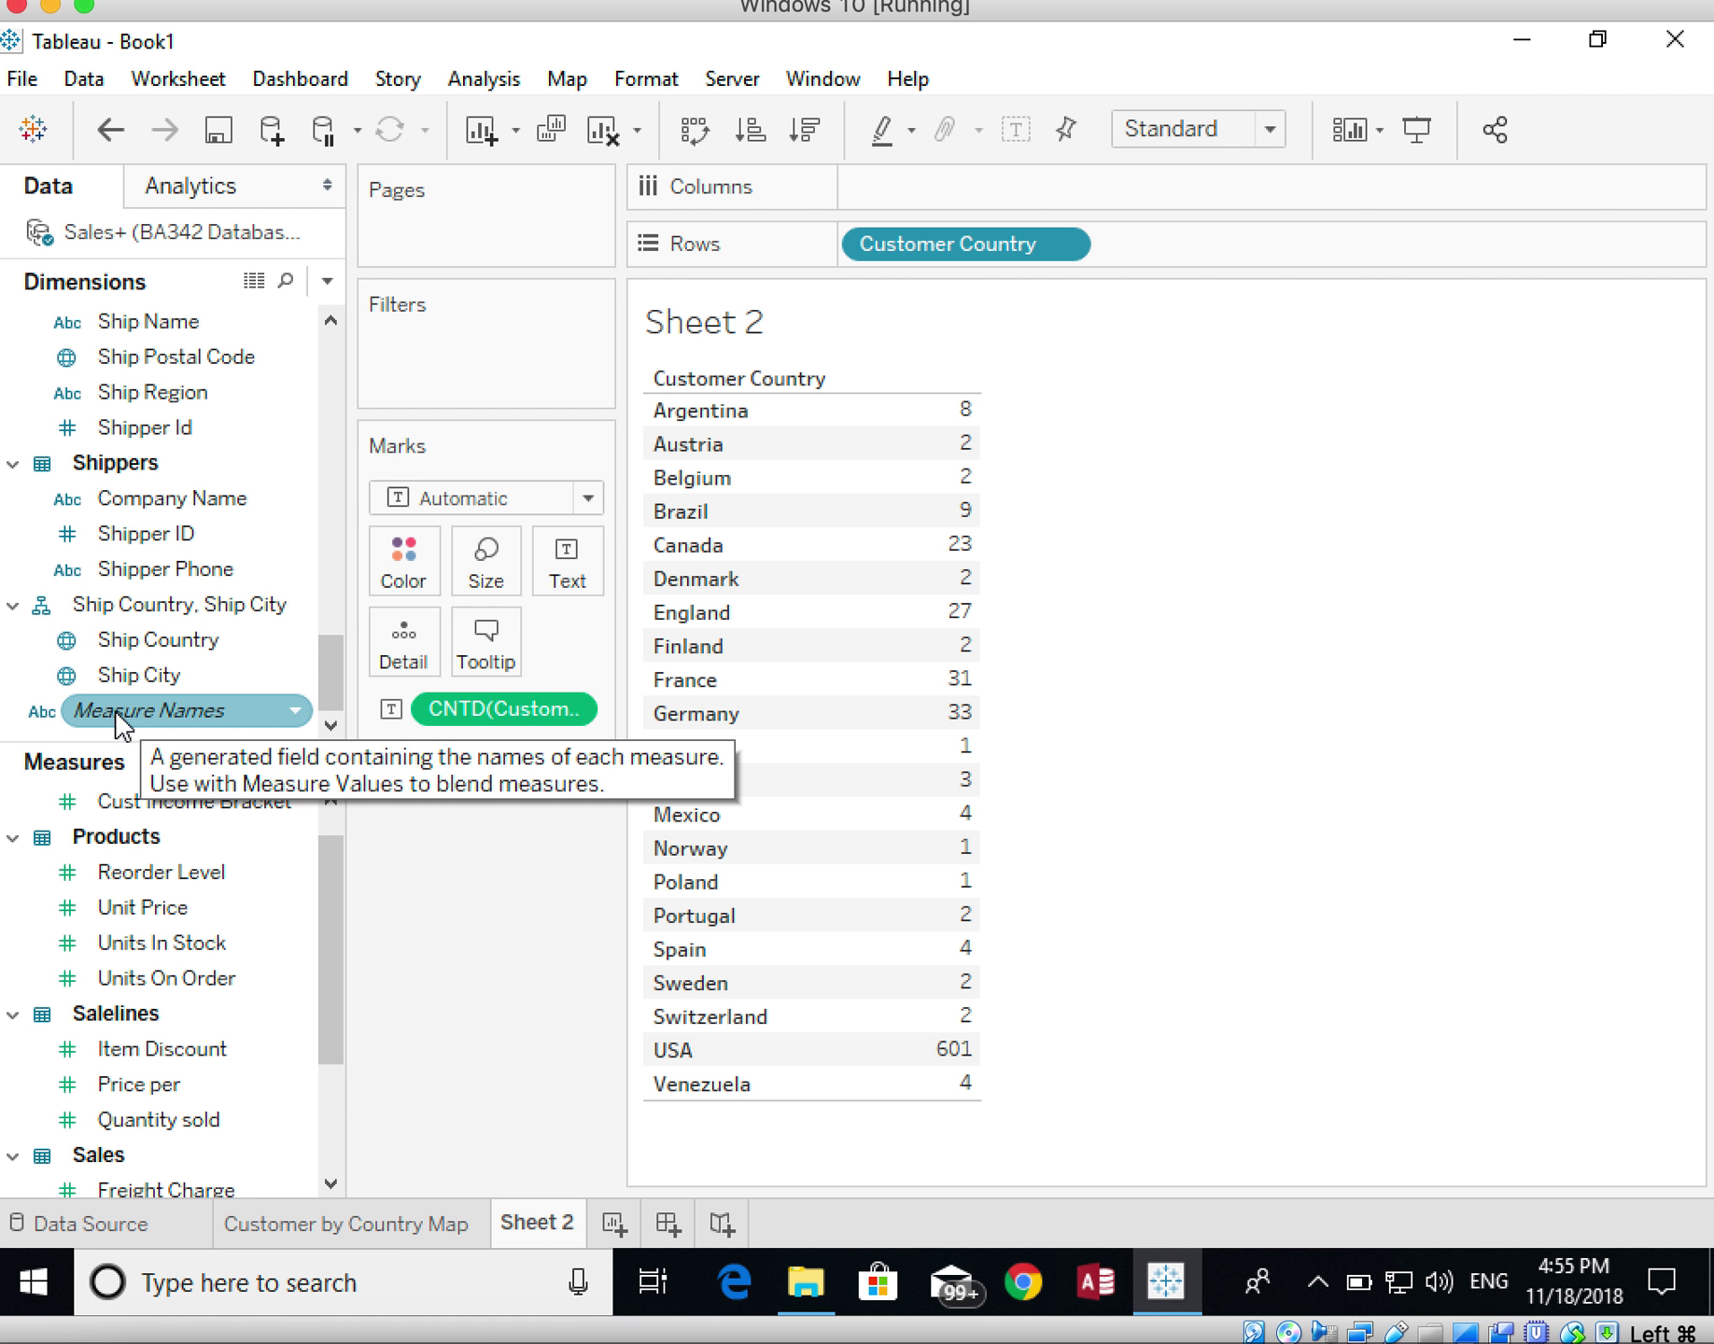
drag(122, 723, 937, 382)
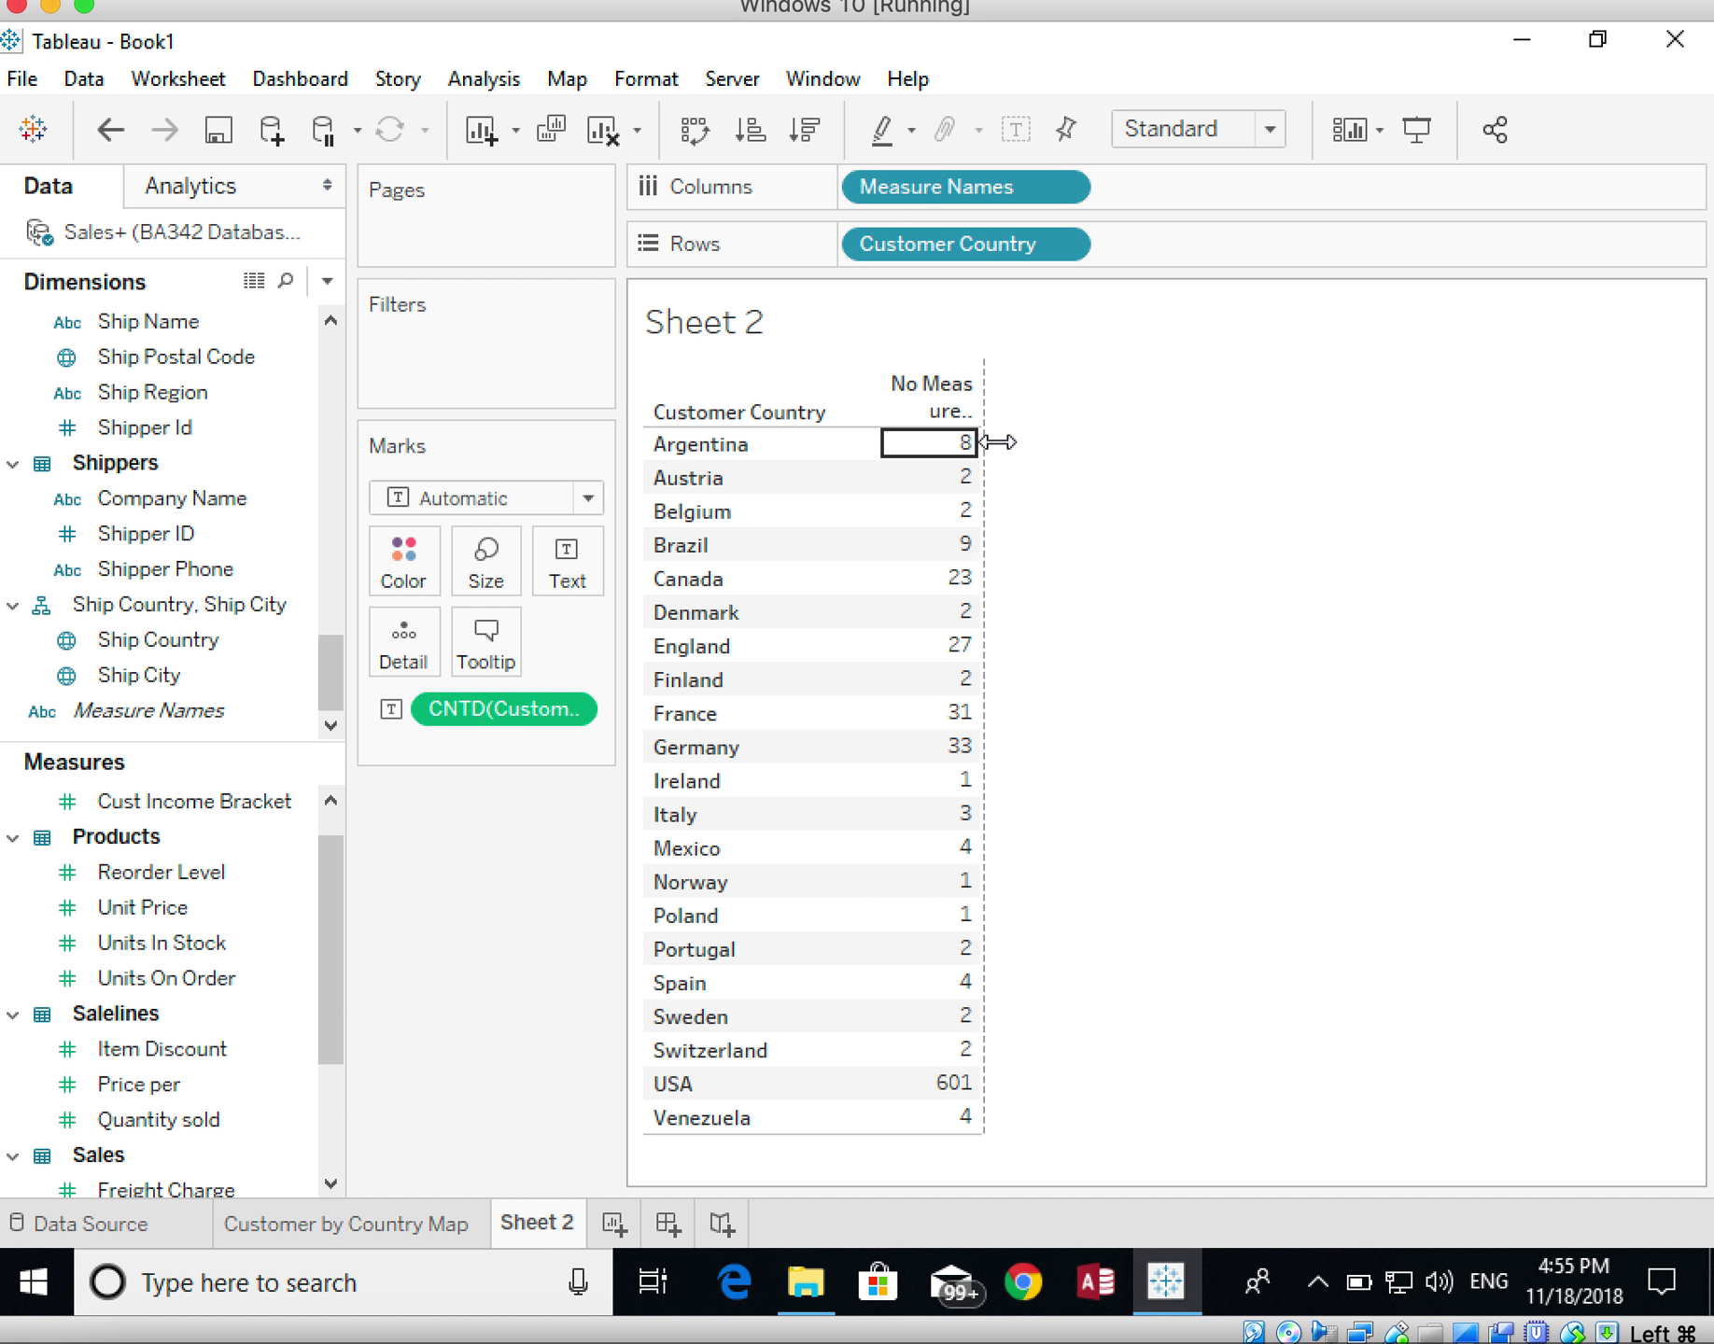
drag(997, 443, 1032, 455)
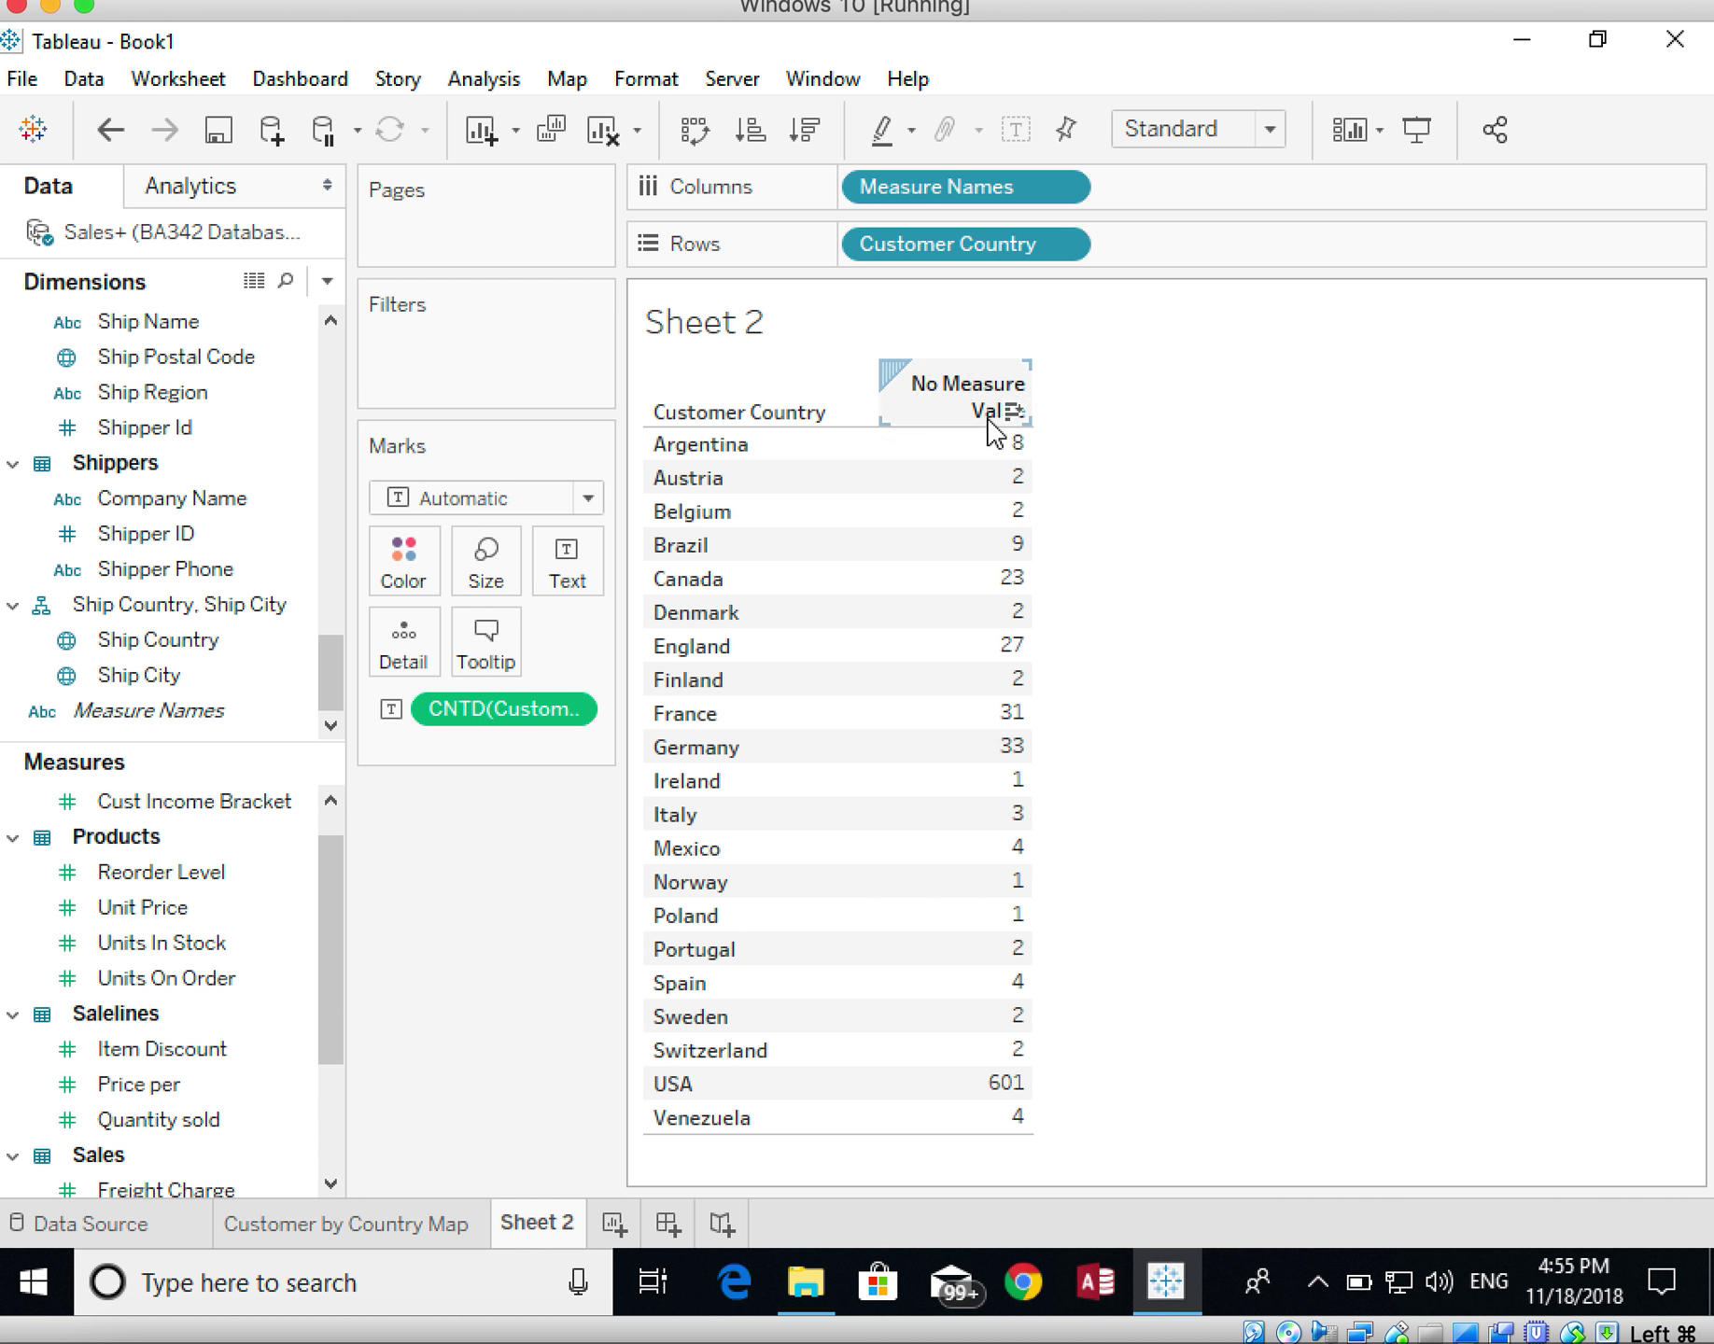
Change the alias of the "No Measure Value" column header to "Total"
mouse_move(930, 528)
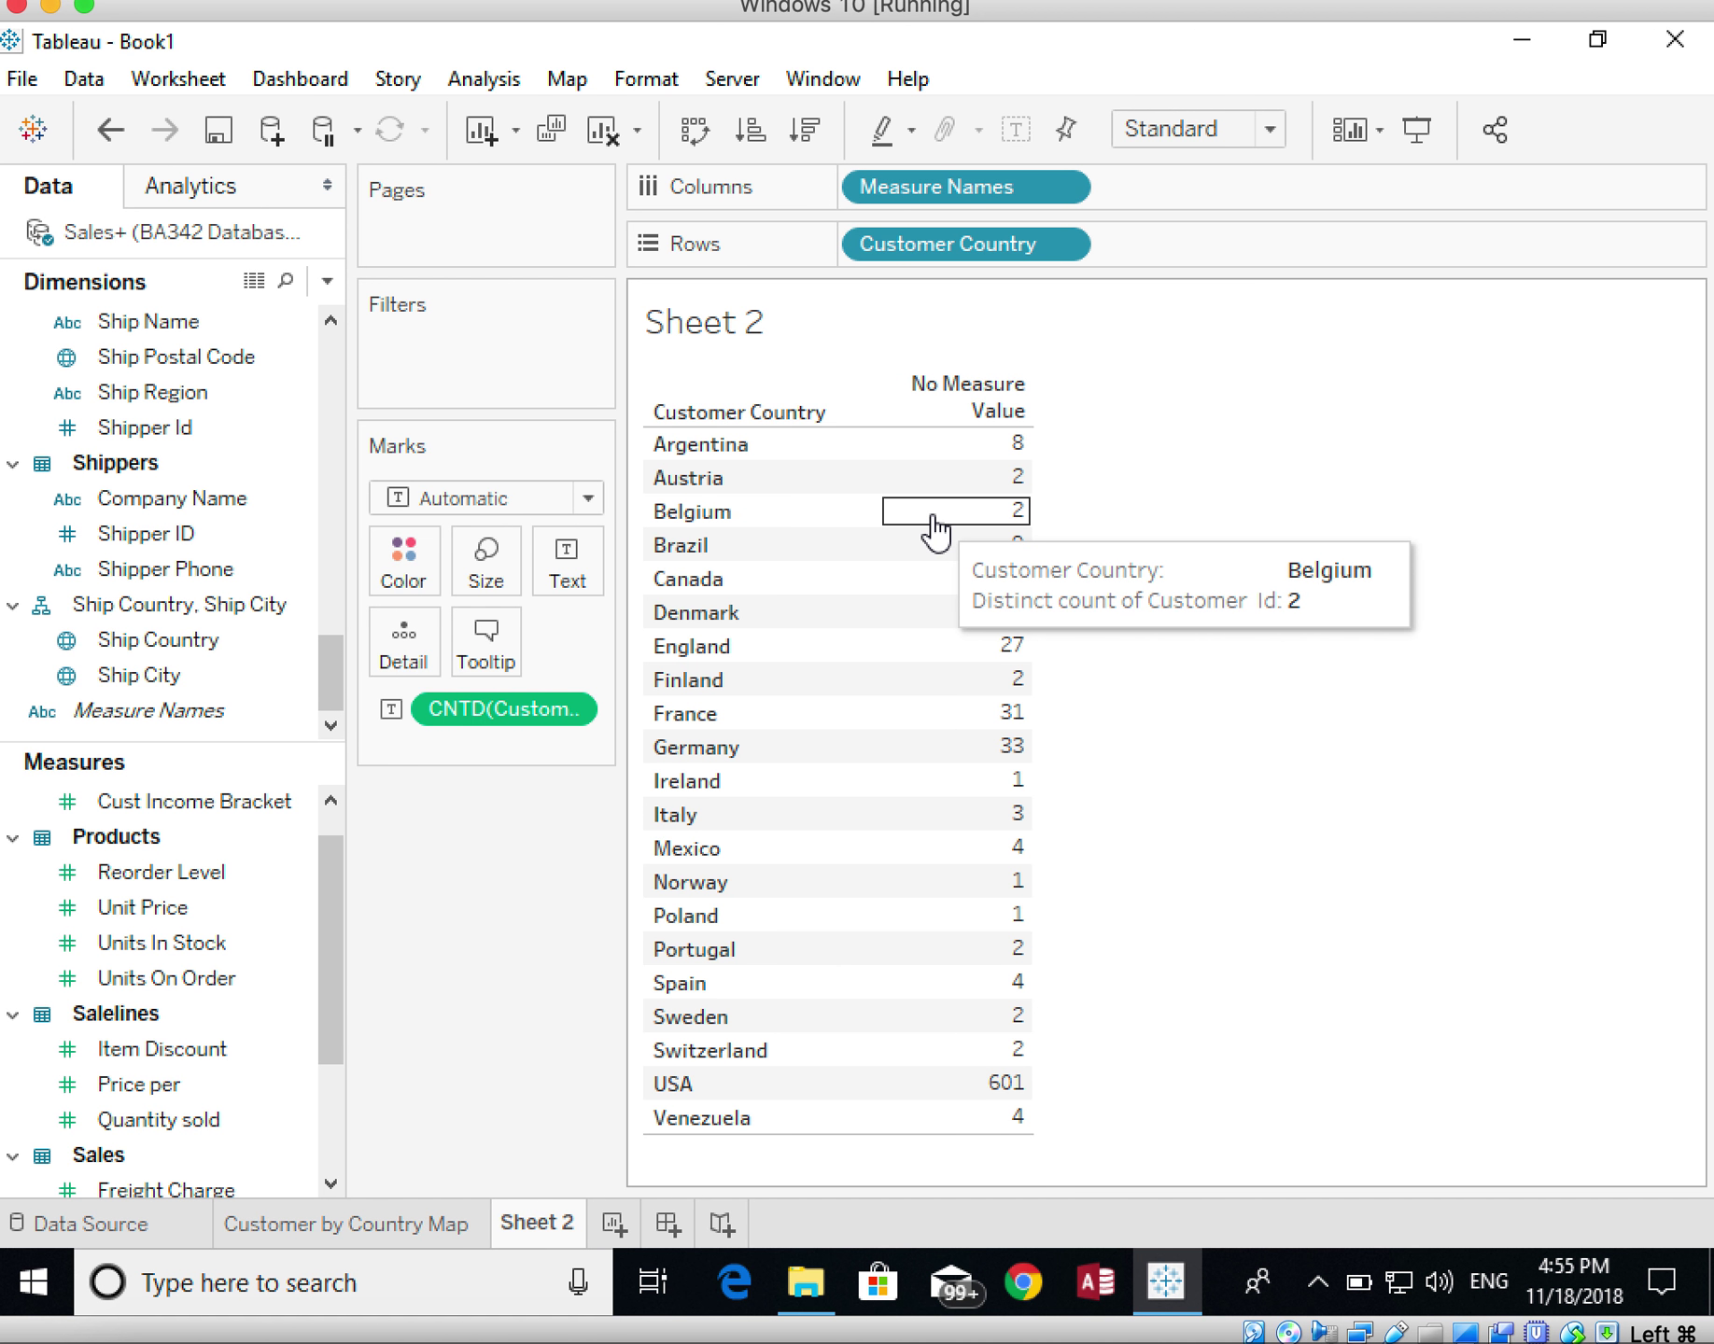
right_click(945, 415)
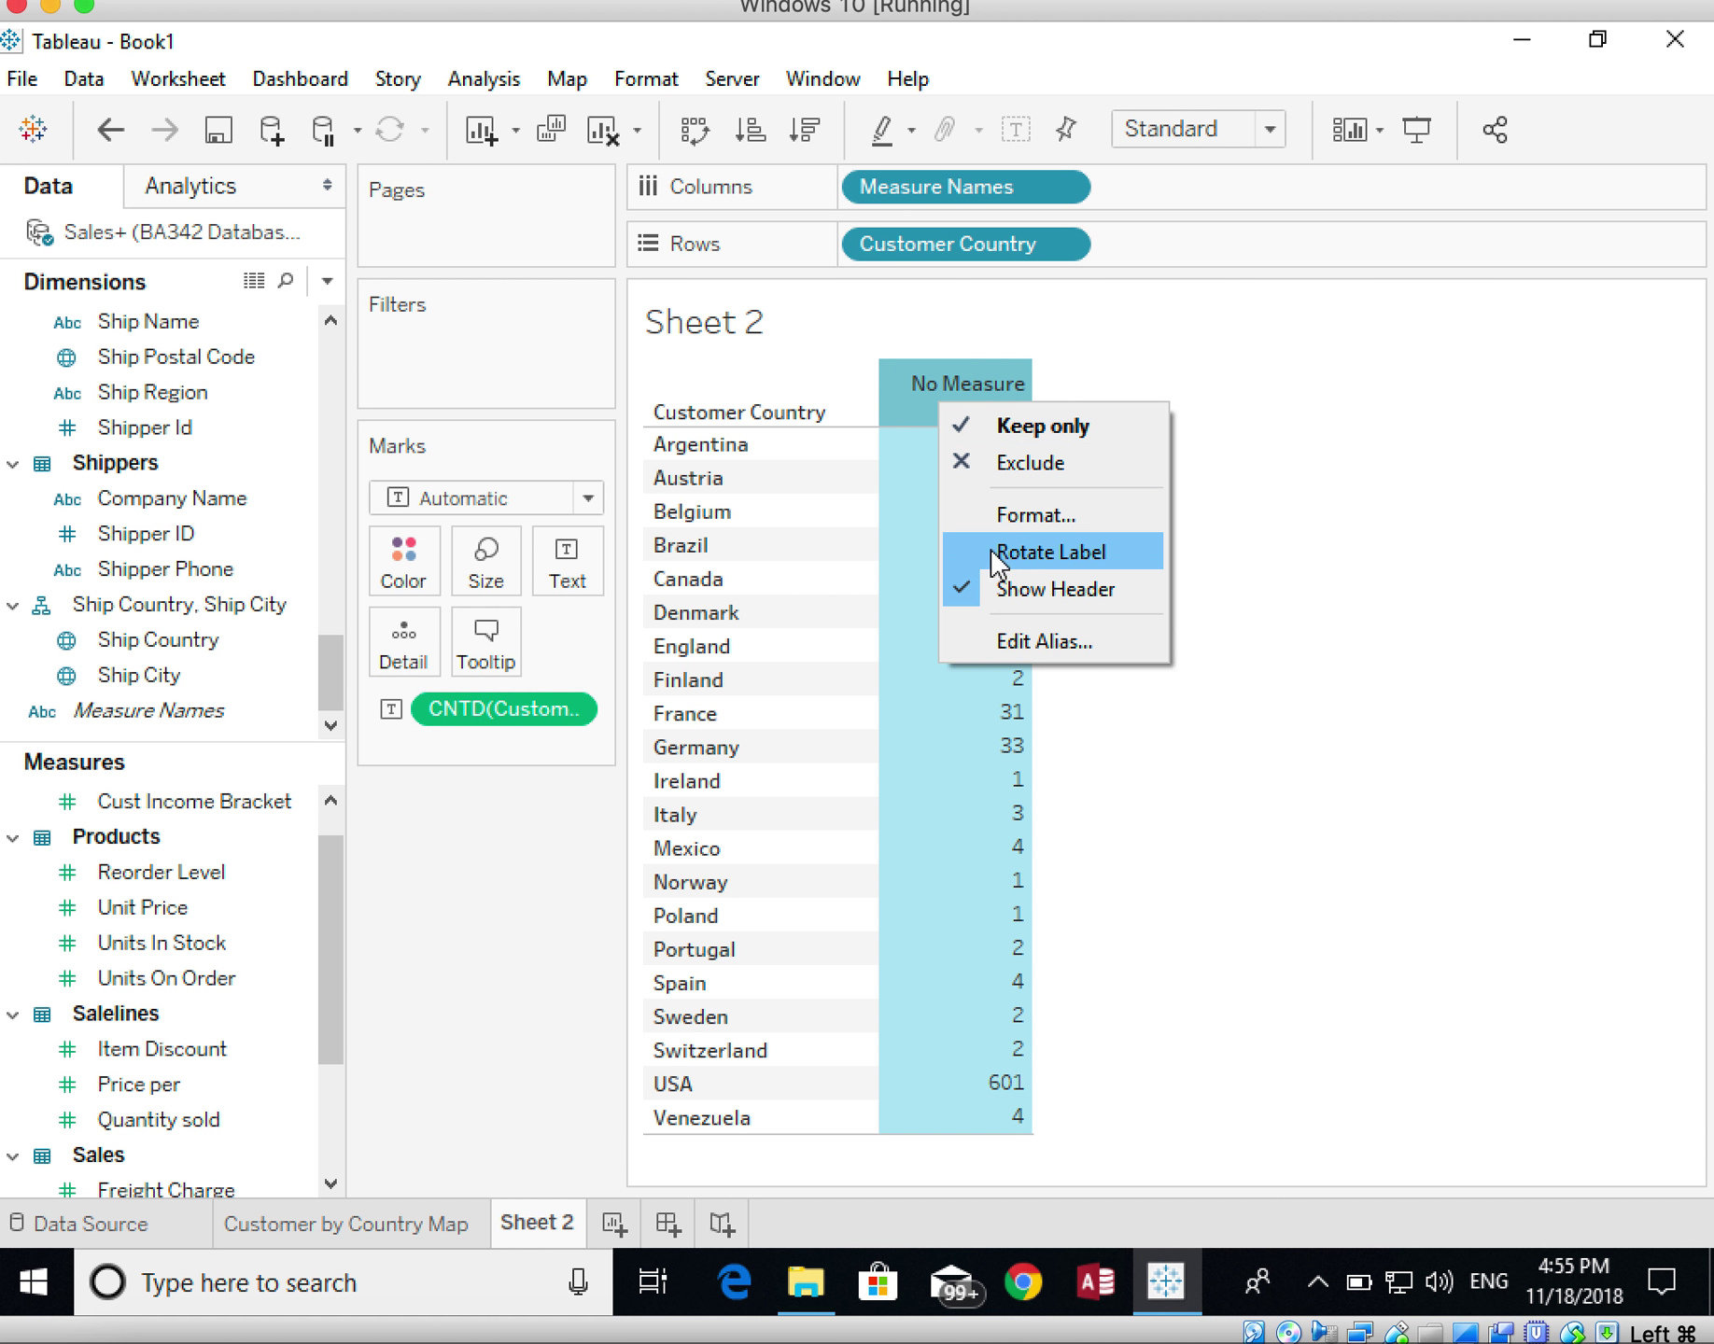
click(1017, 641)
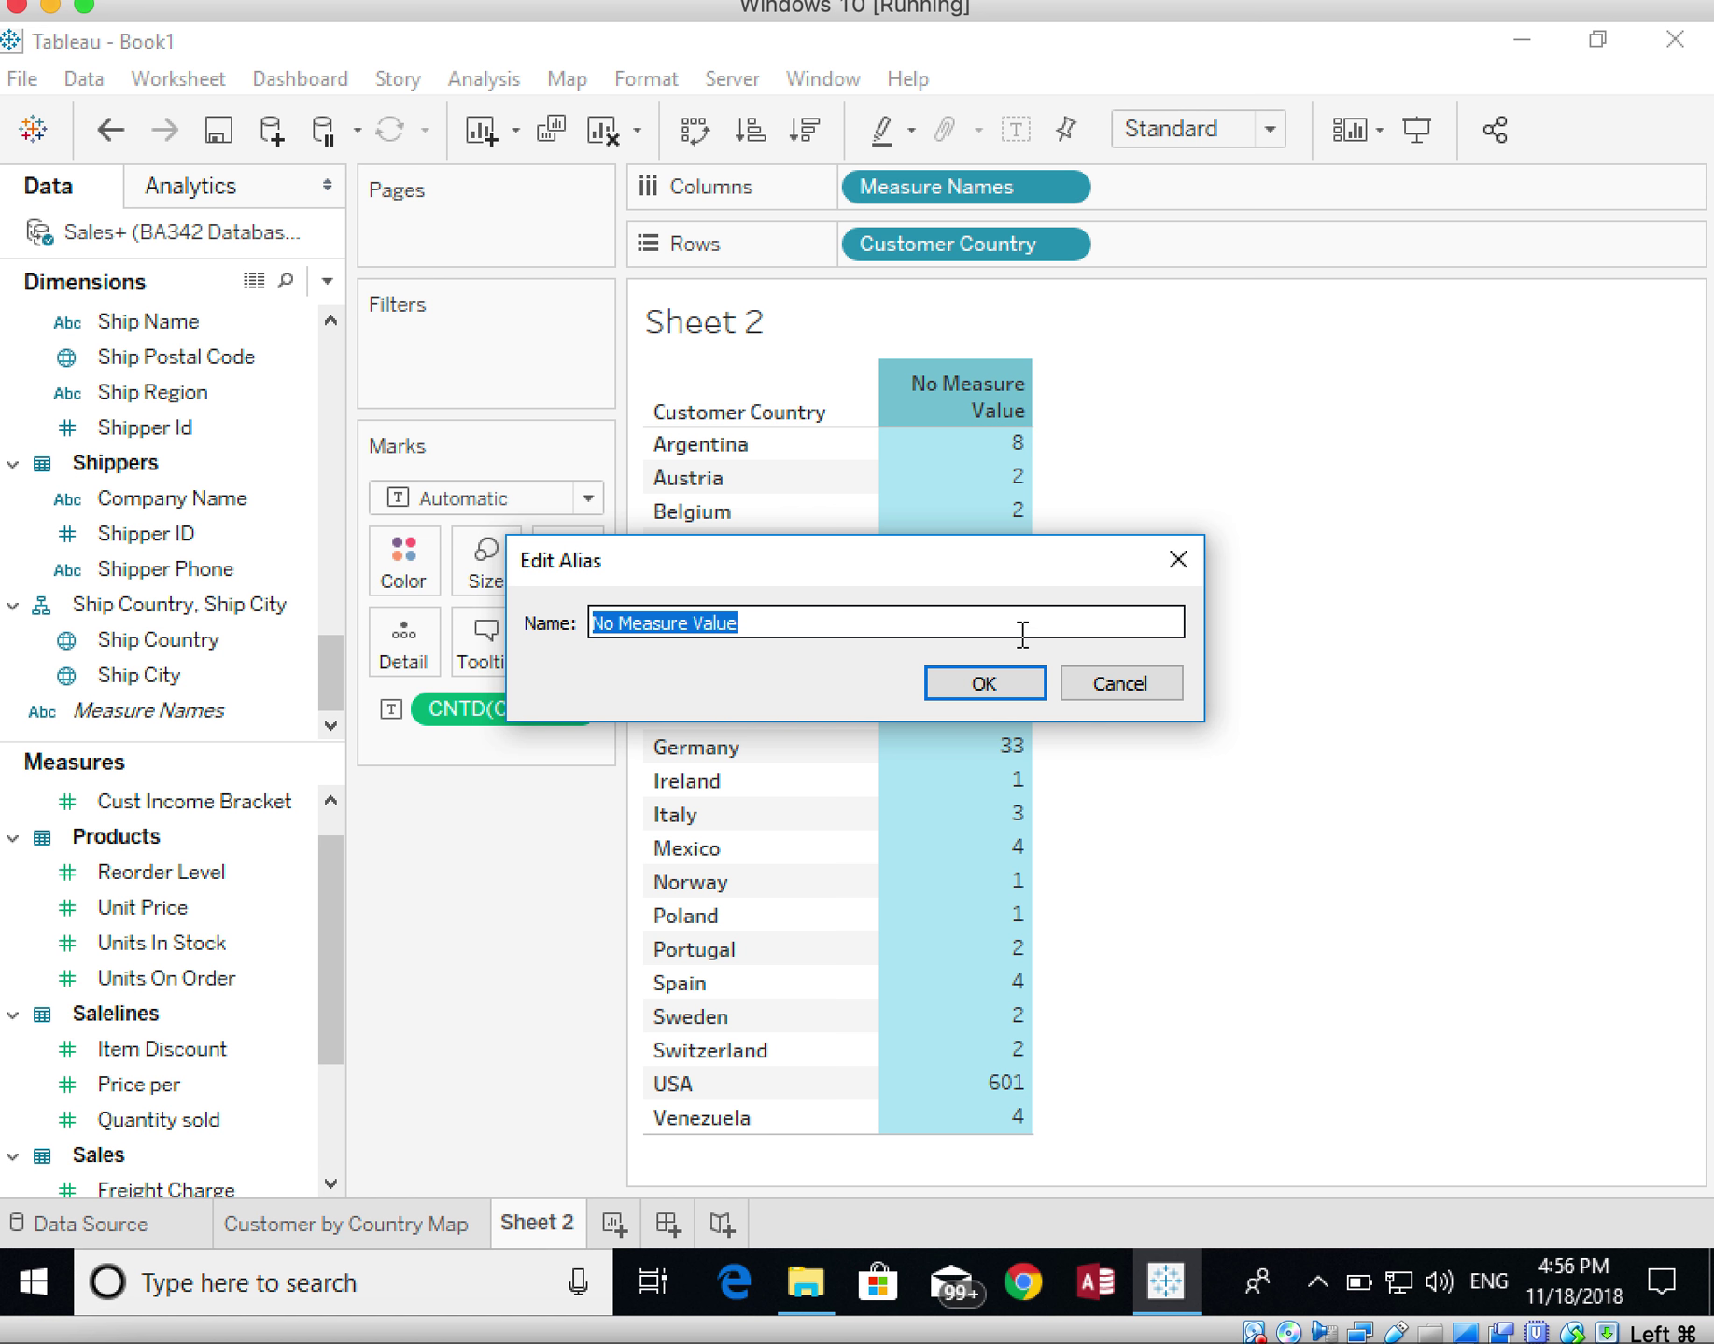
text(Total)
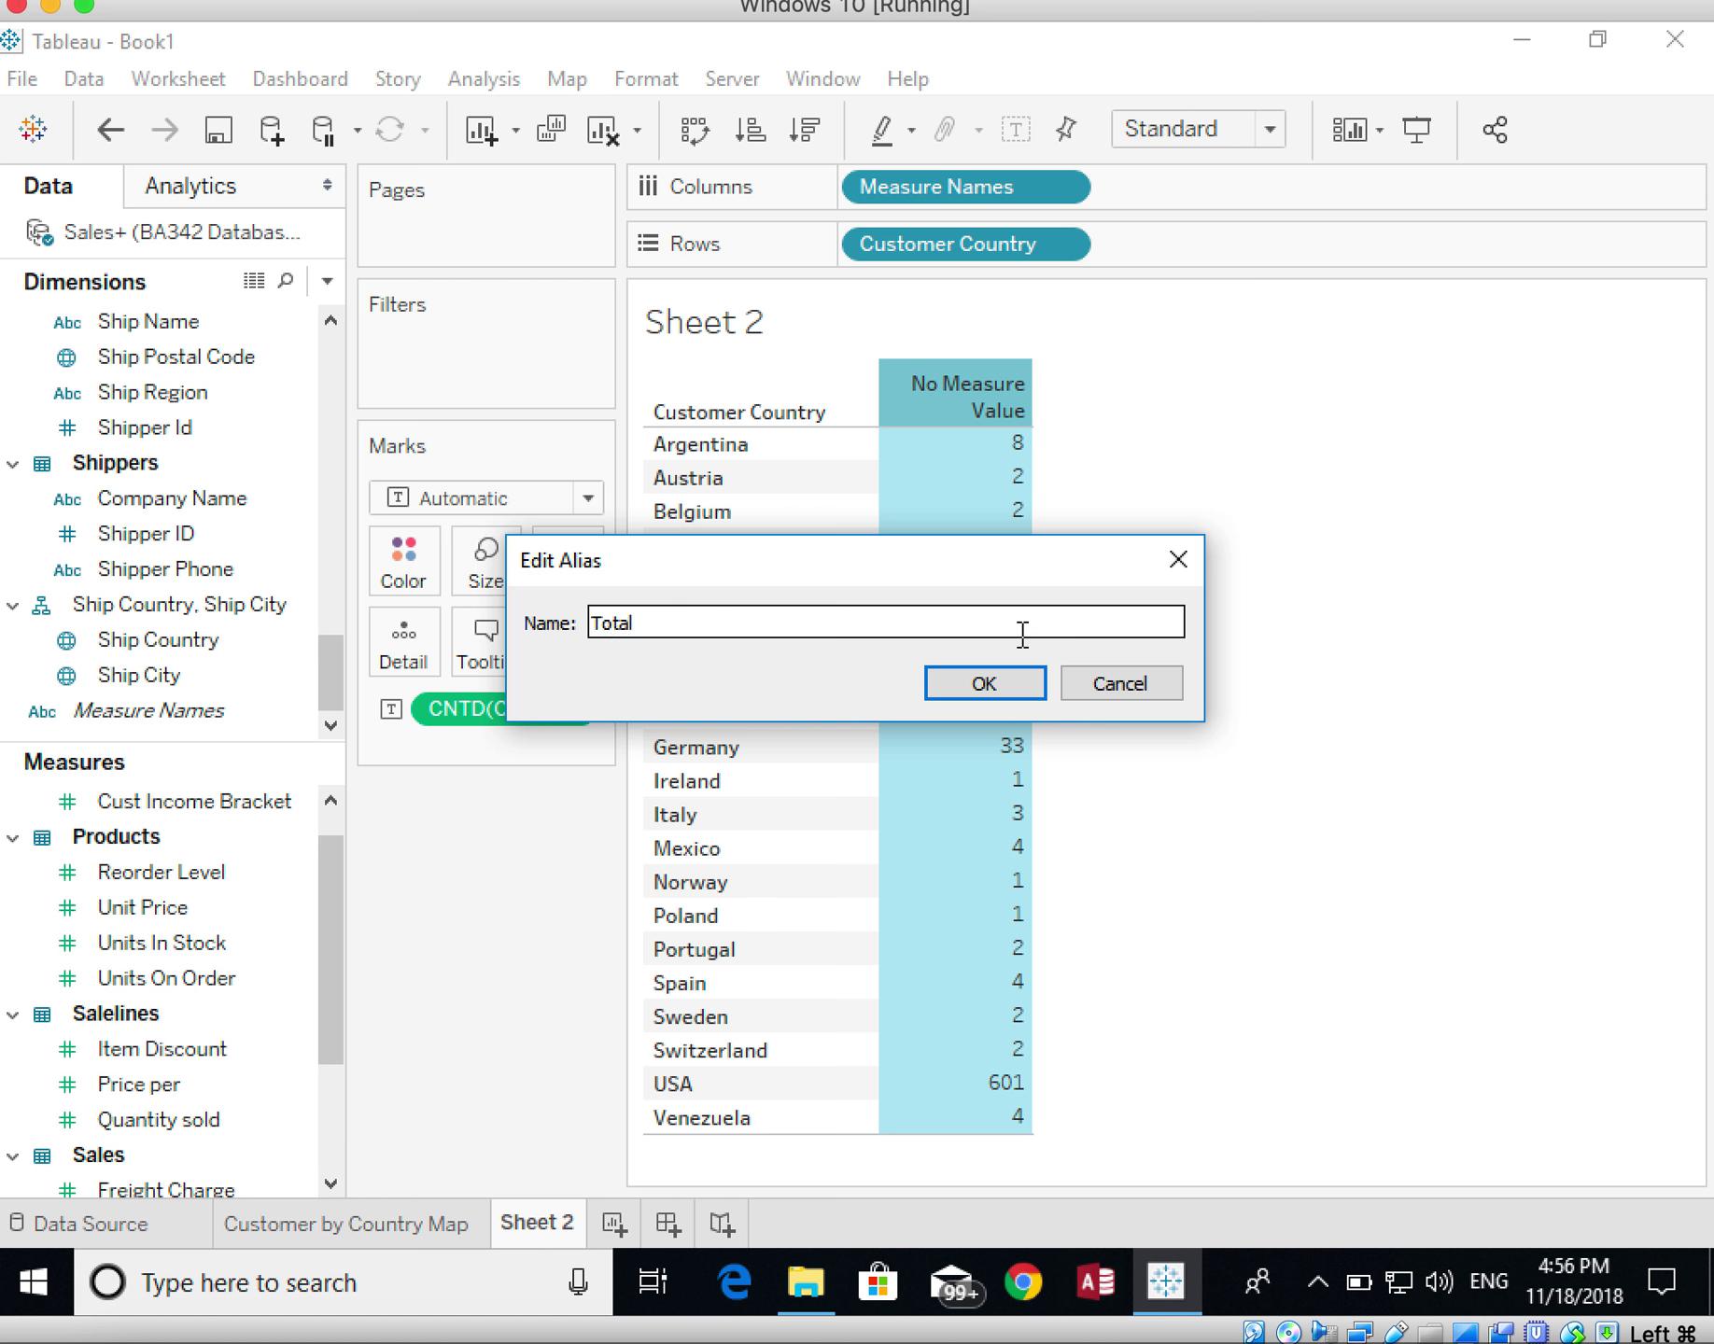
click(1015, 684)
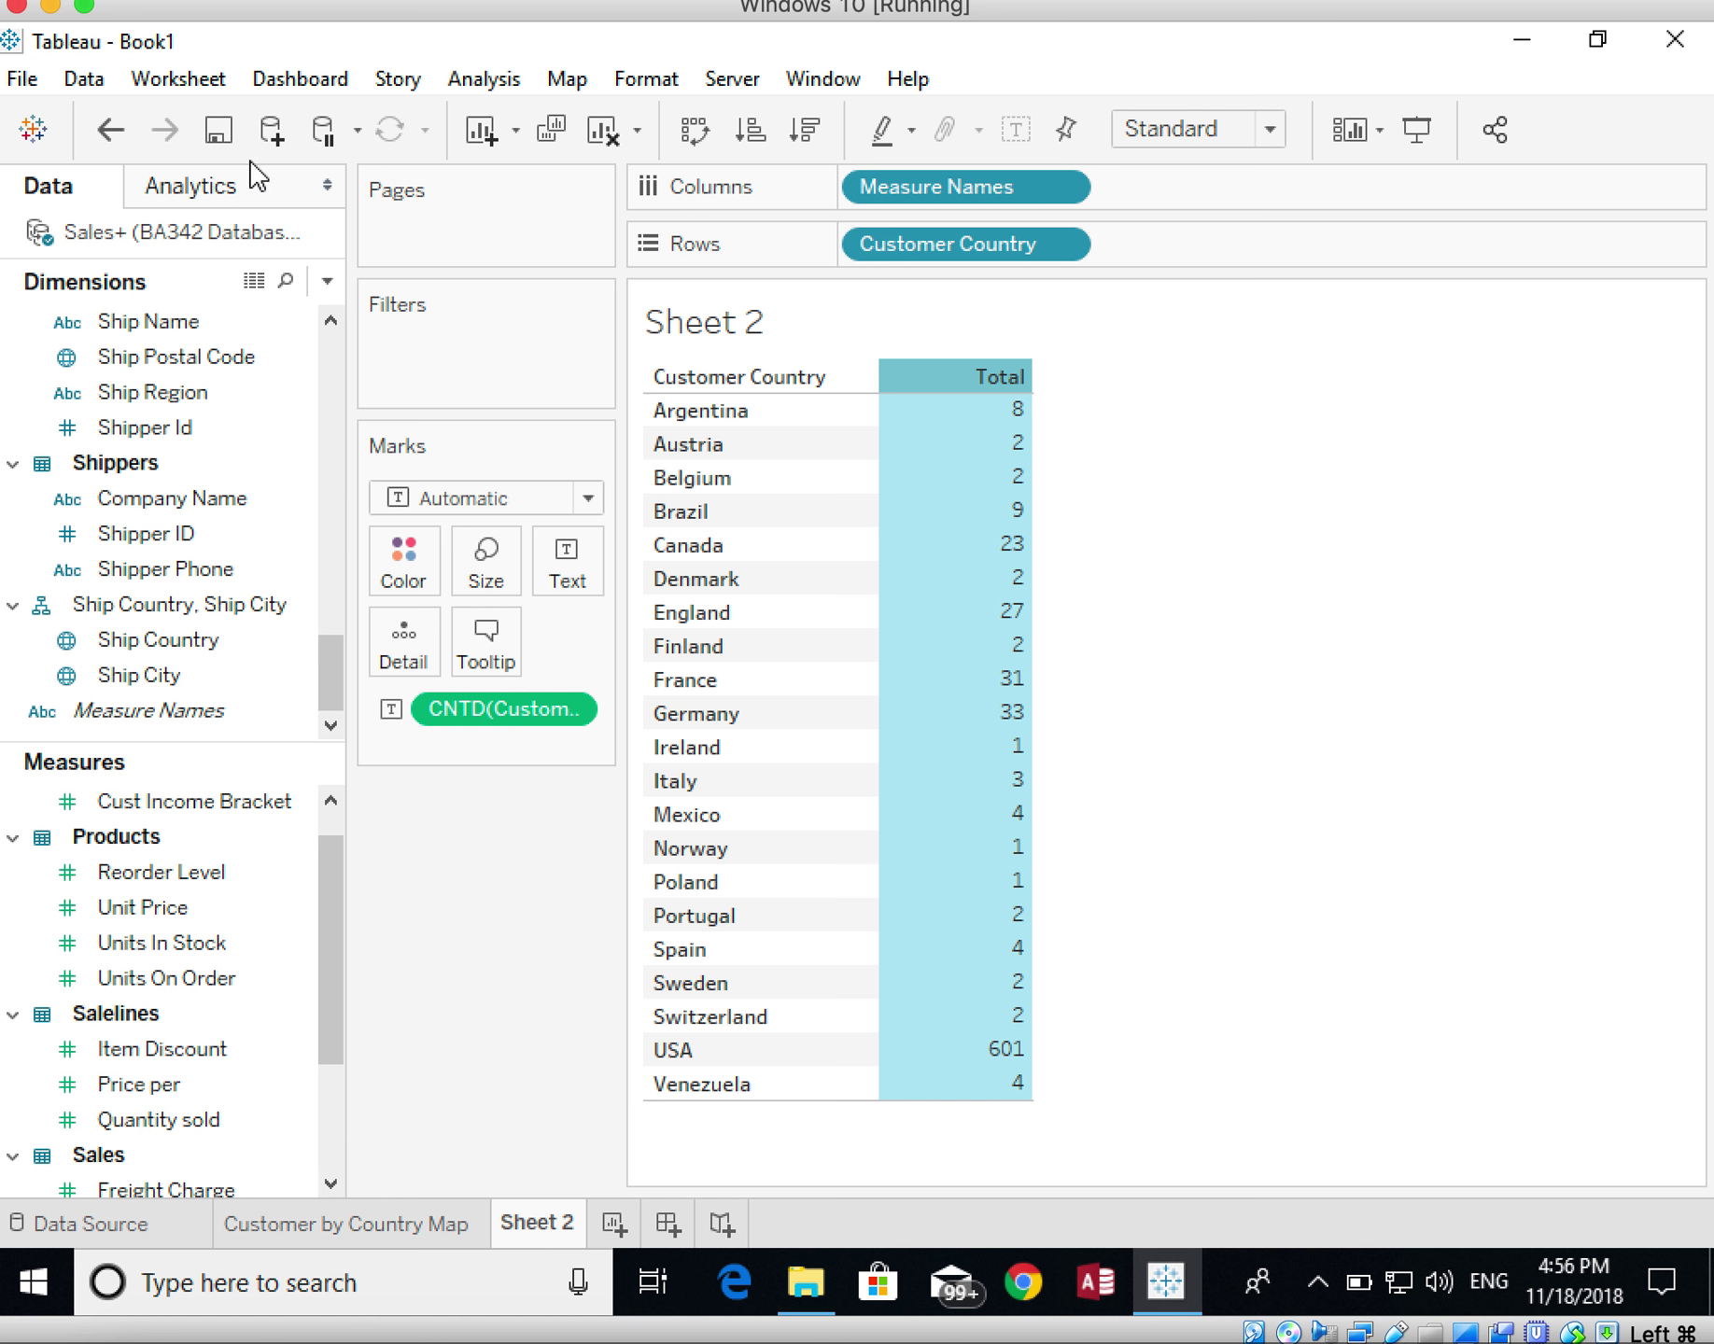
Add a grand total row to the customer count table and deselect the Total column
click(213, 199)
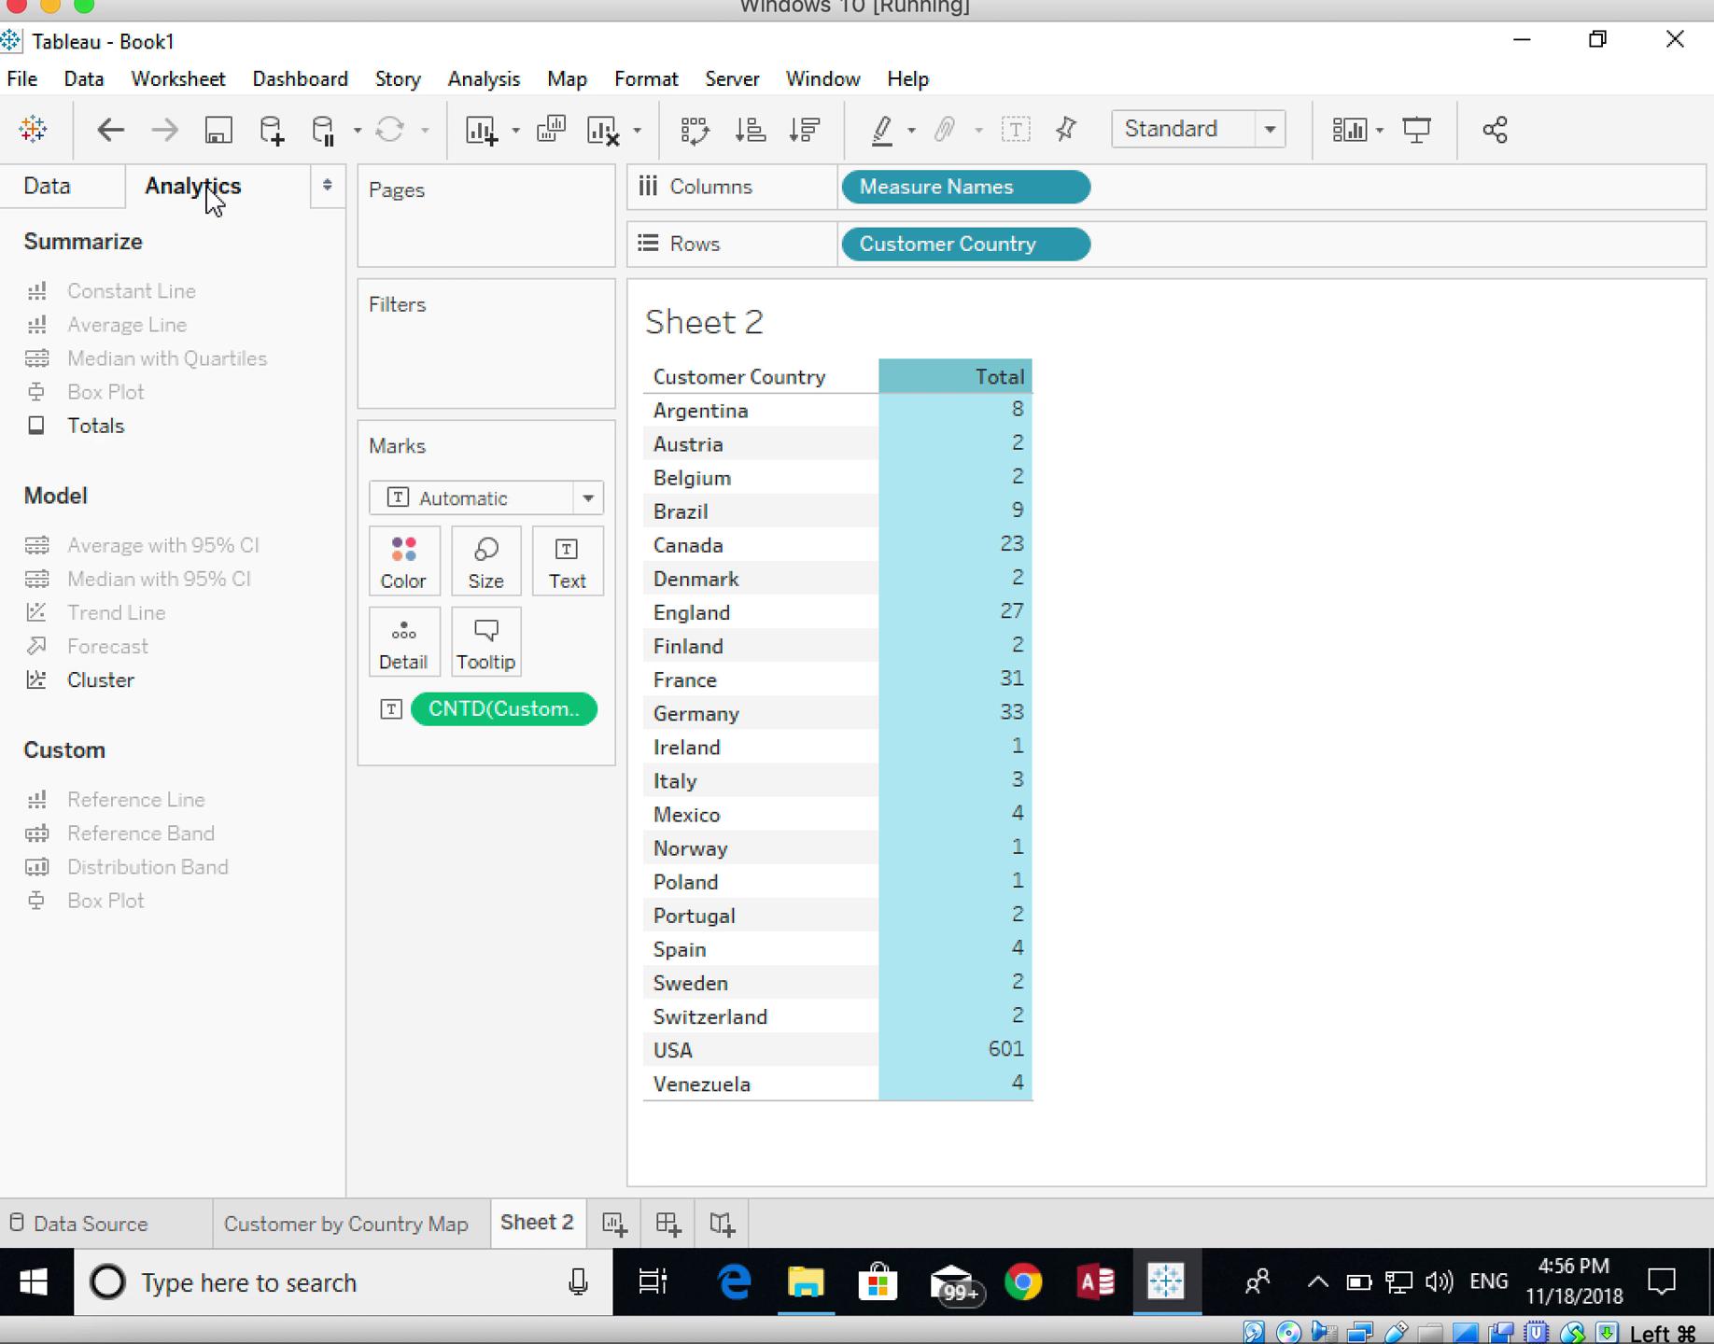
click(58, 198)
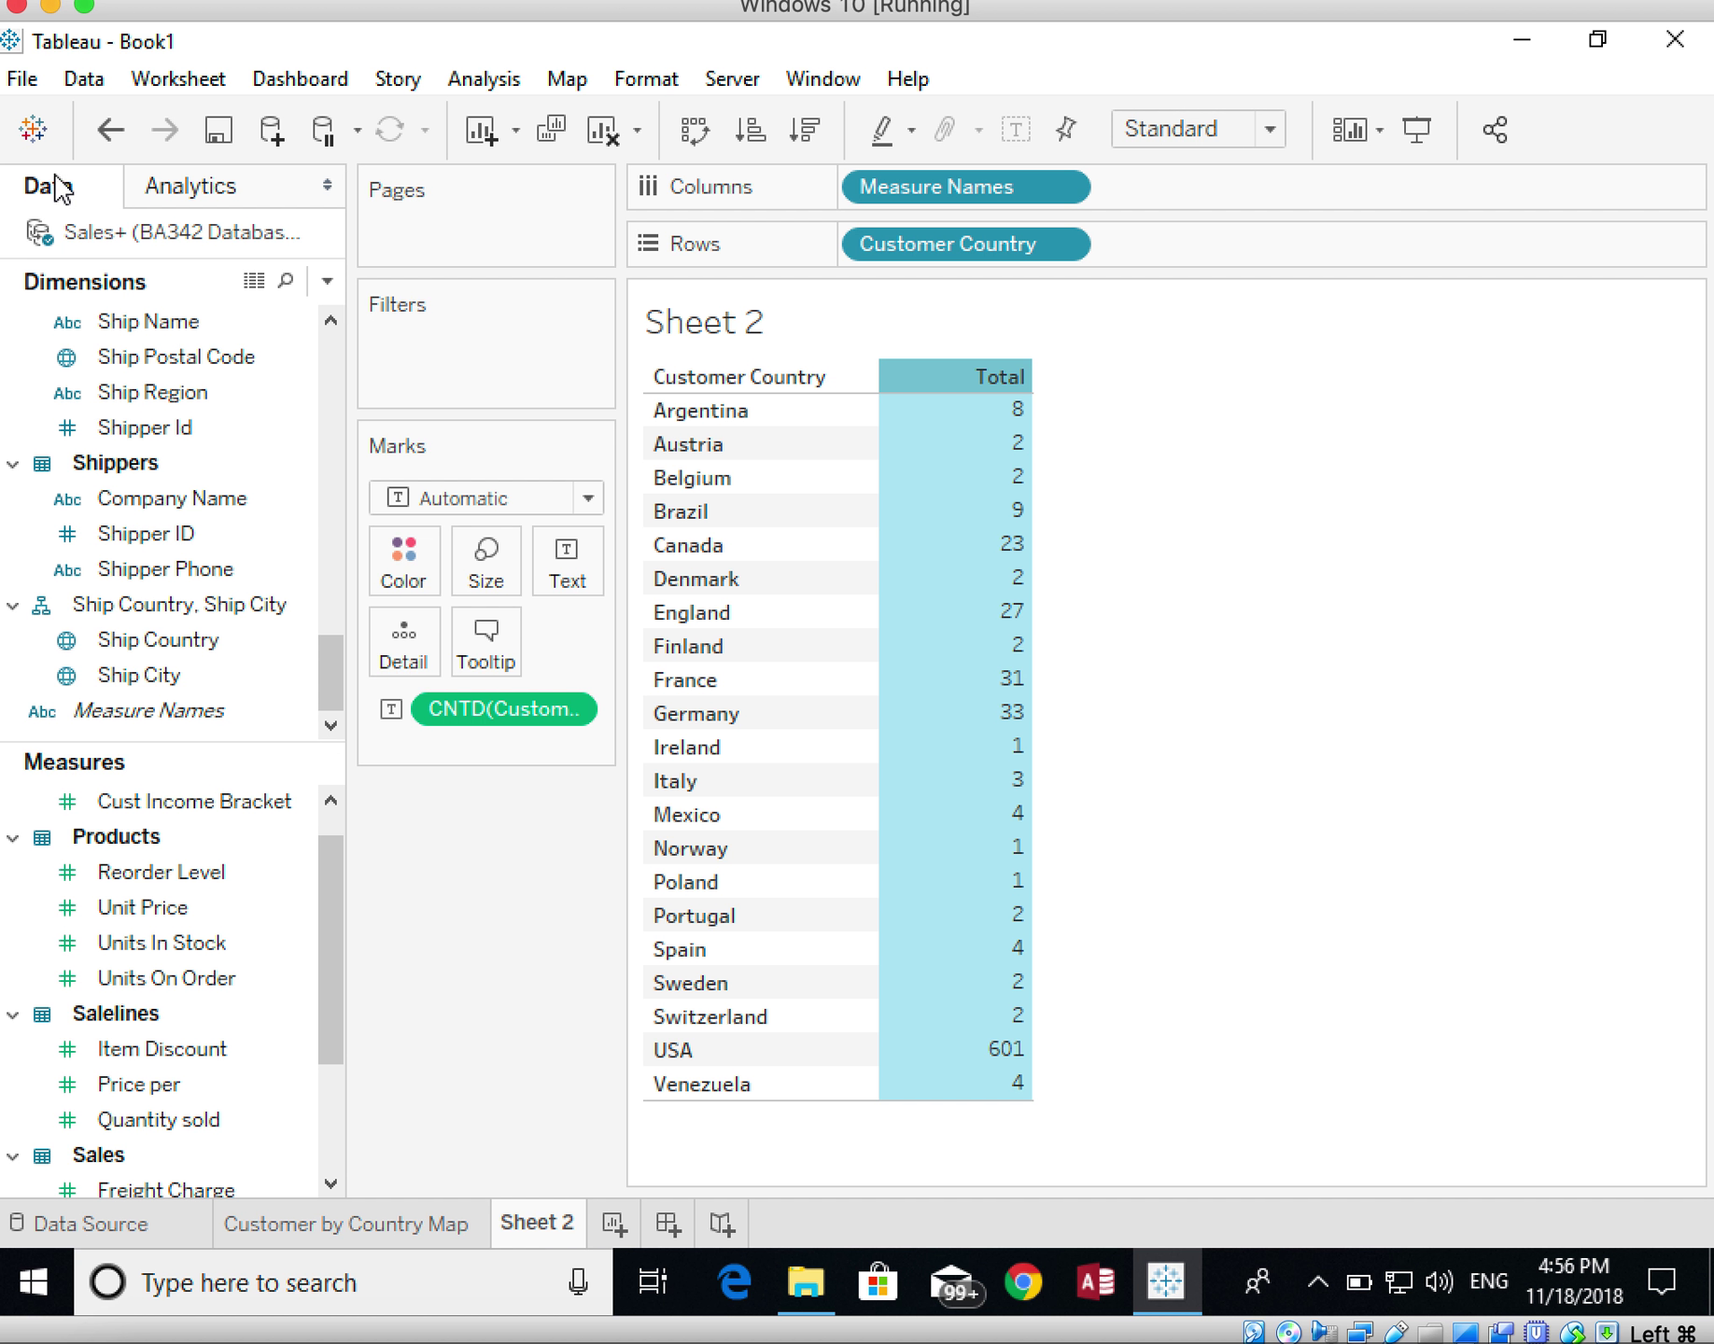
click(186, 191)
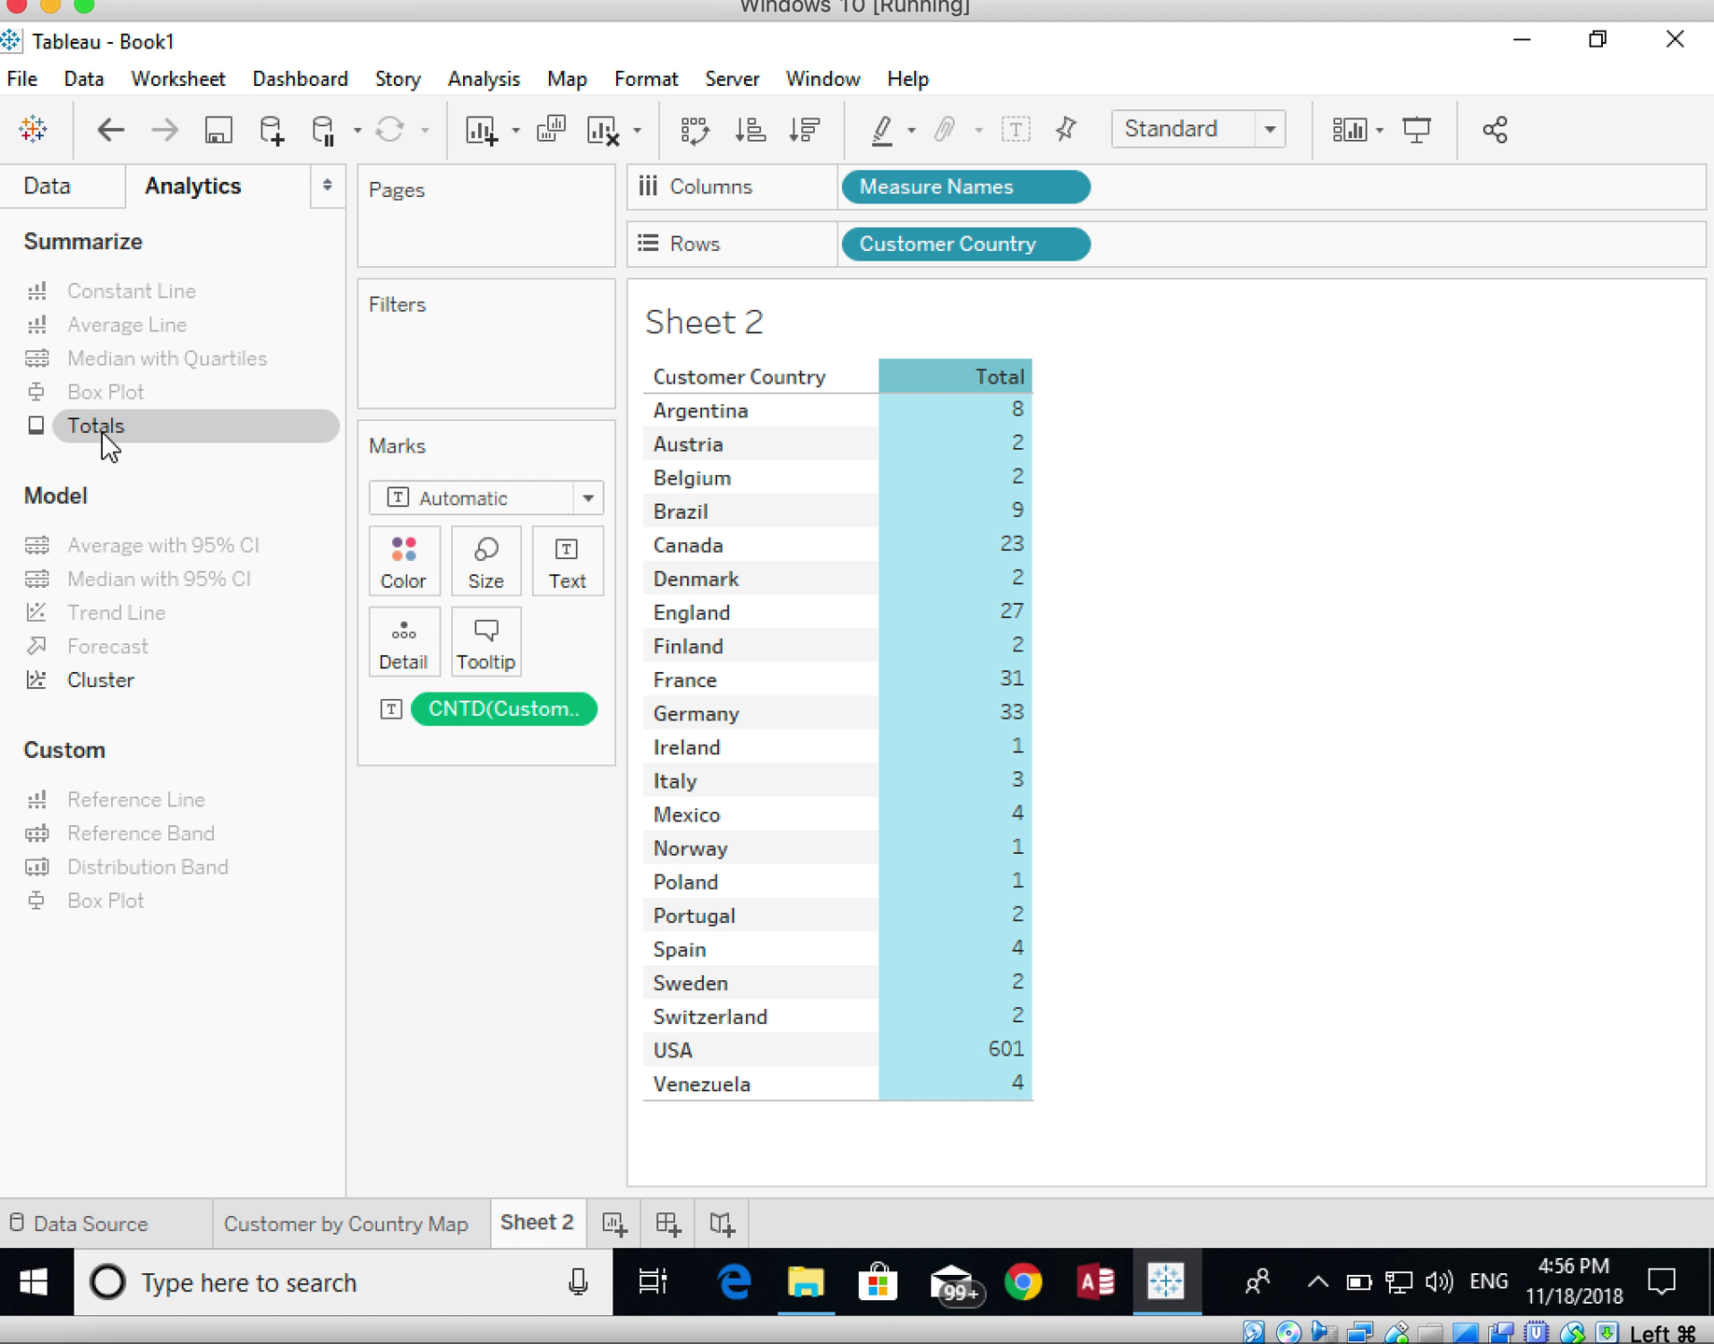
drag(110, 448, 1131, 450)
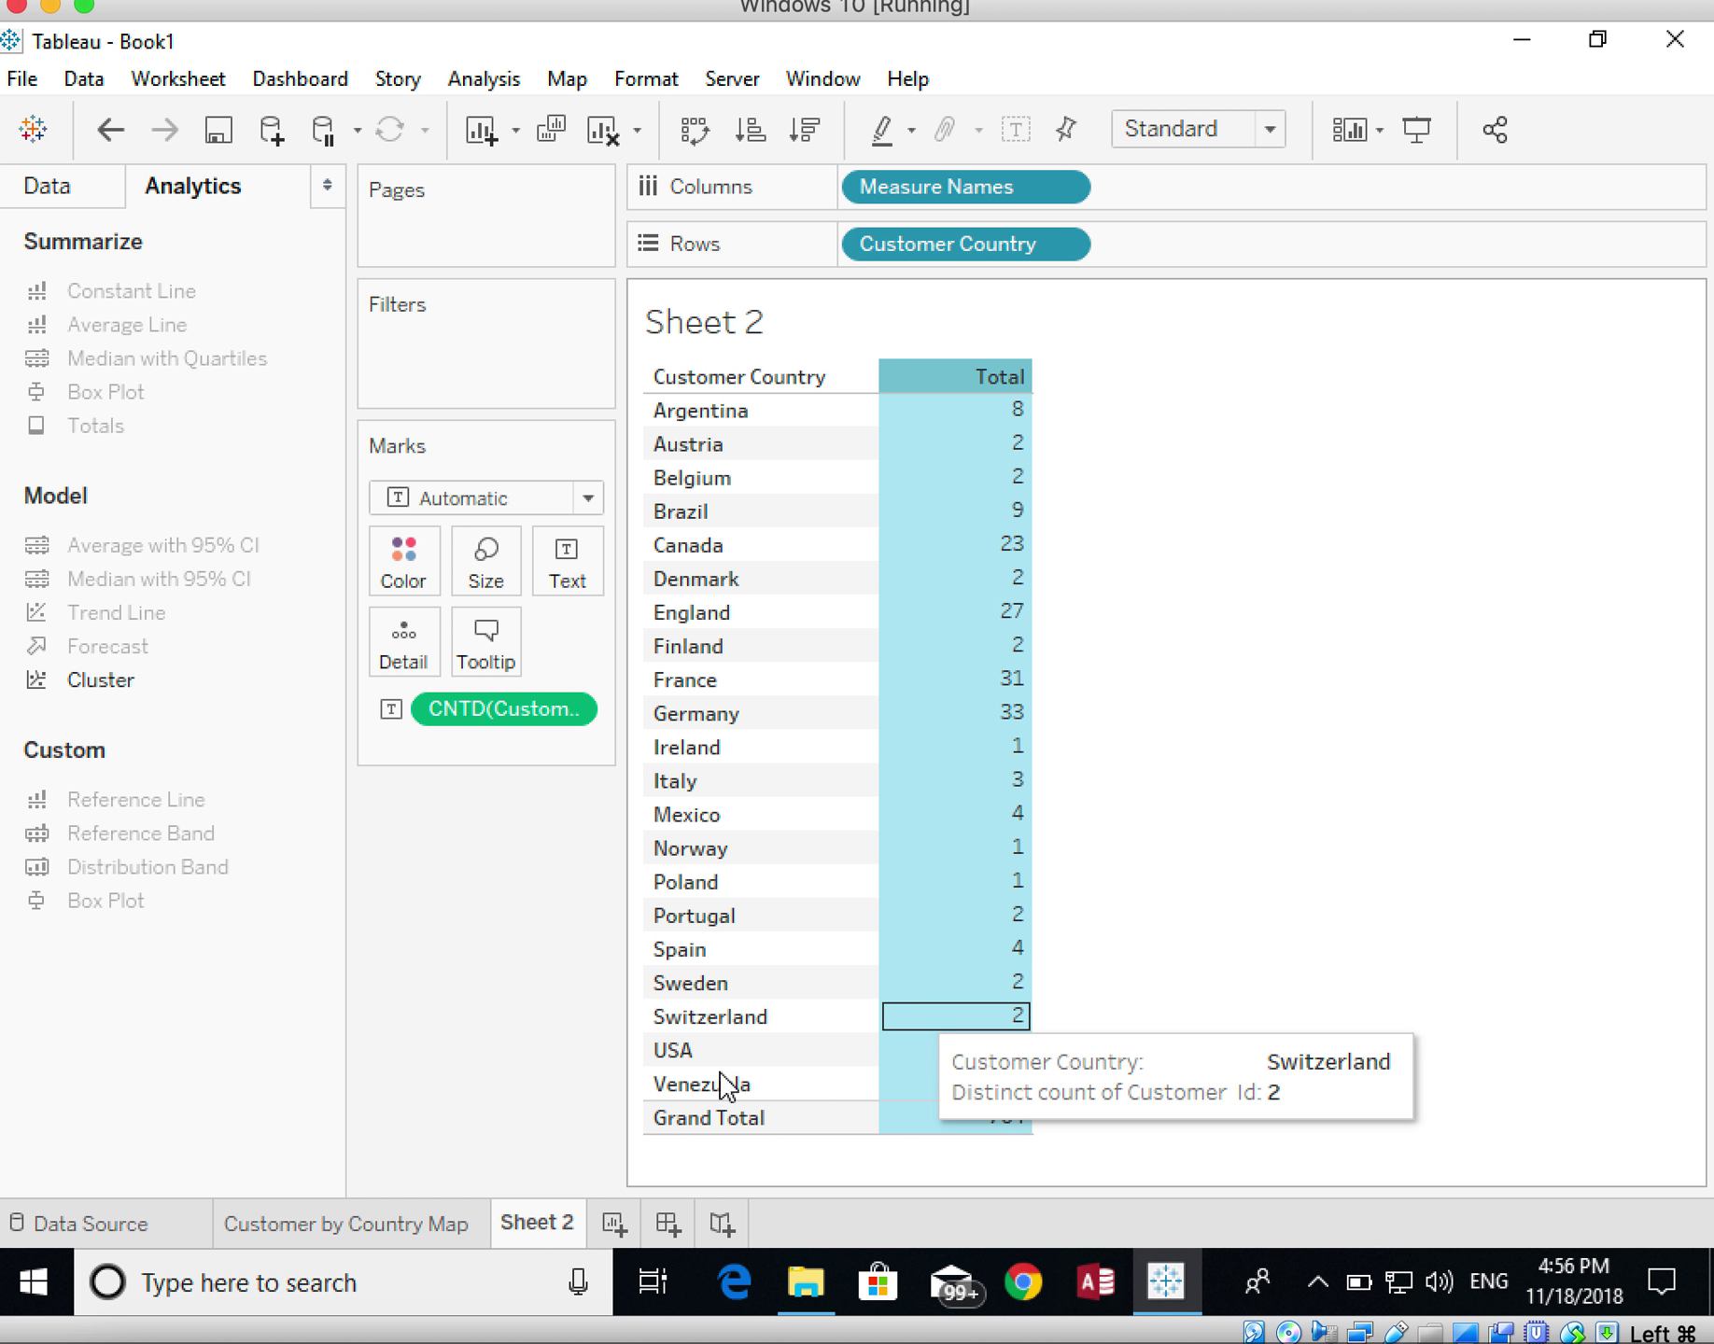
mouse_move(1004, 1134)
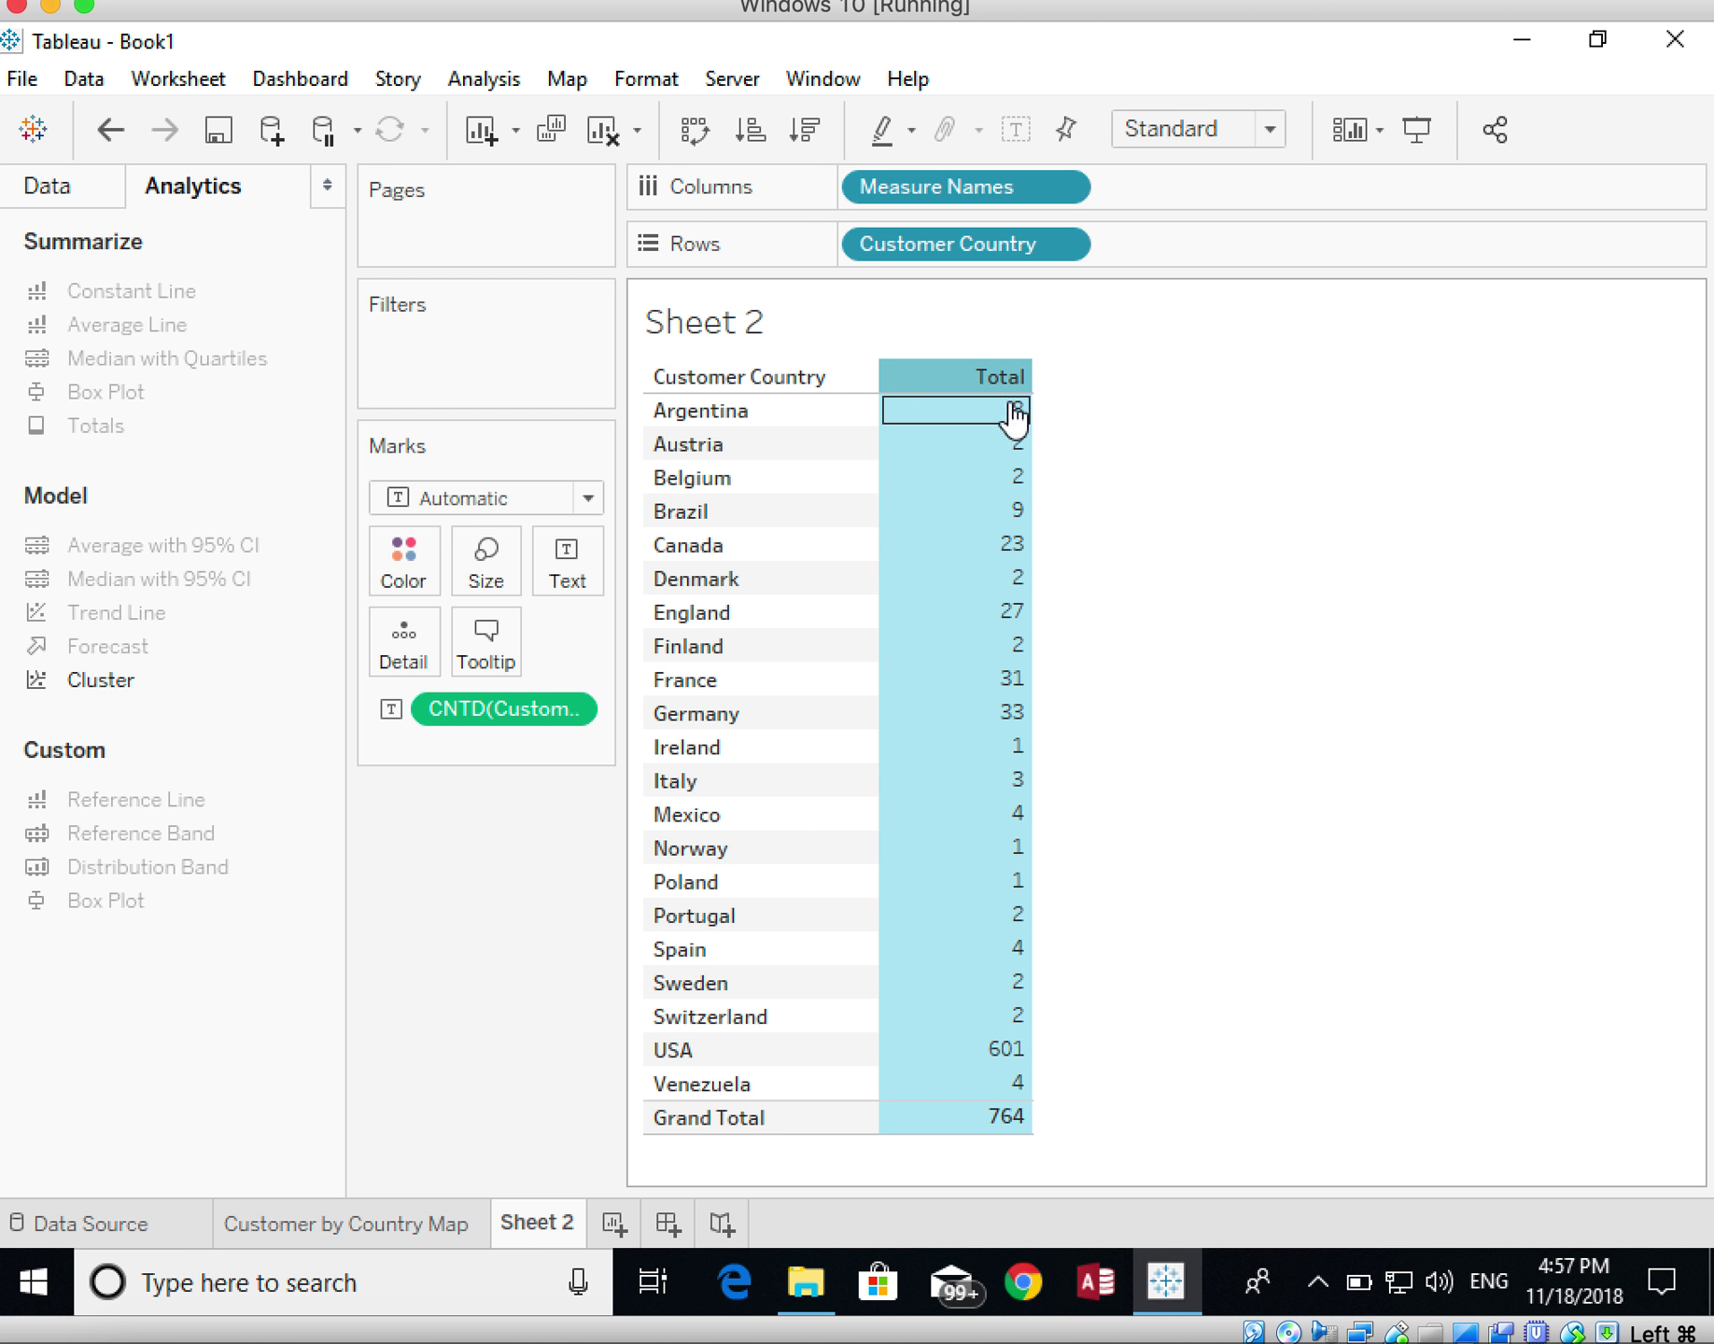
mouse_move(988, 448)
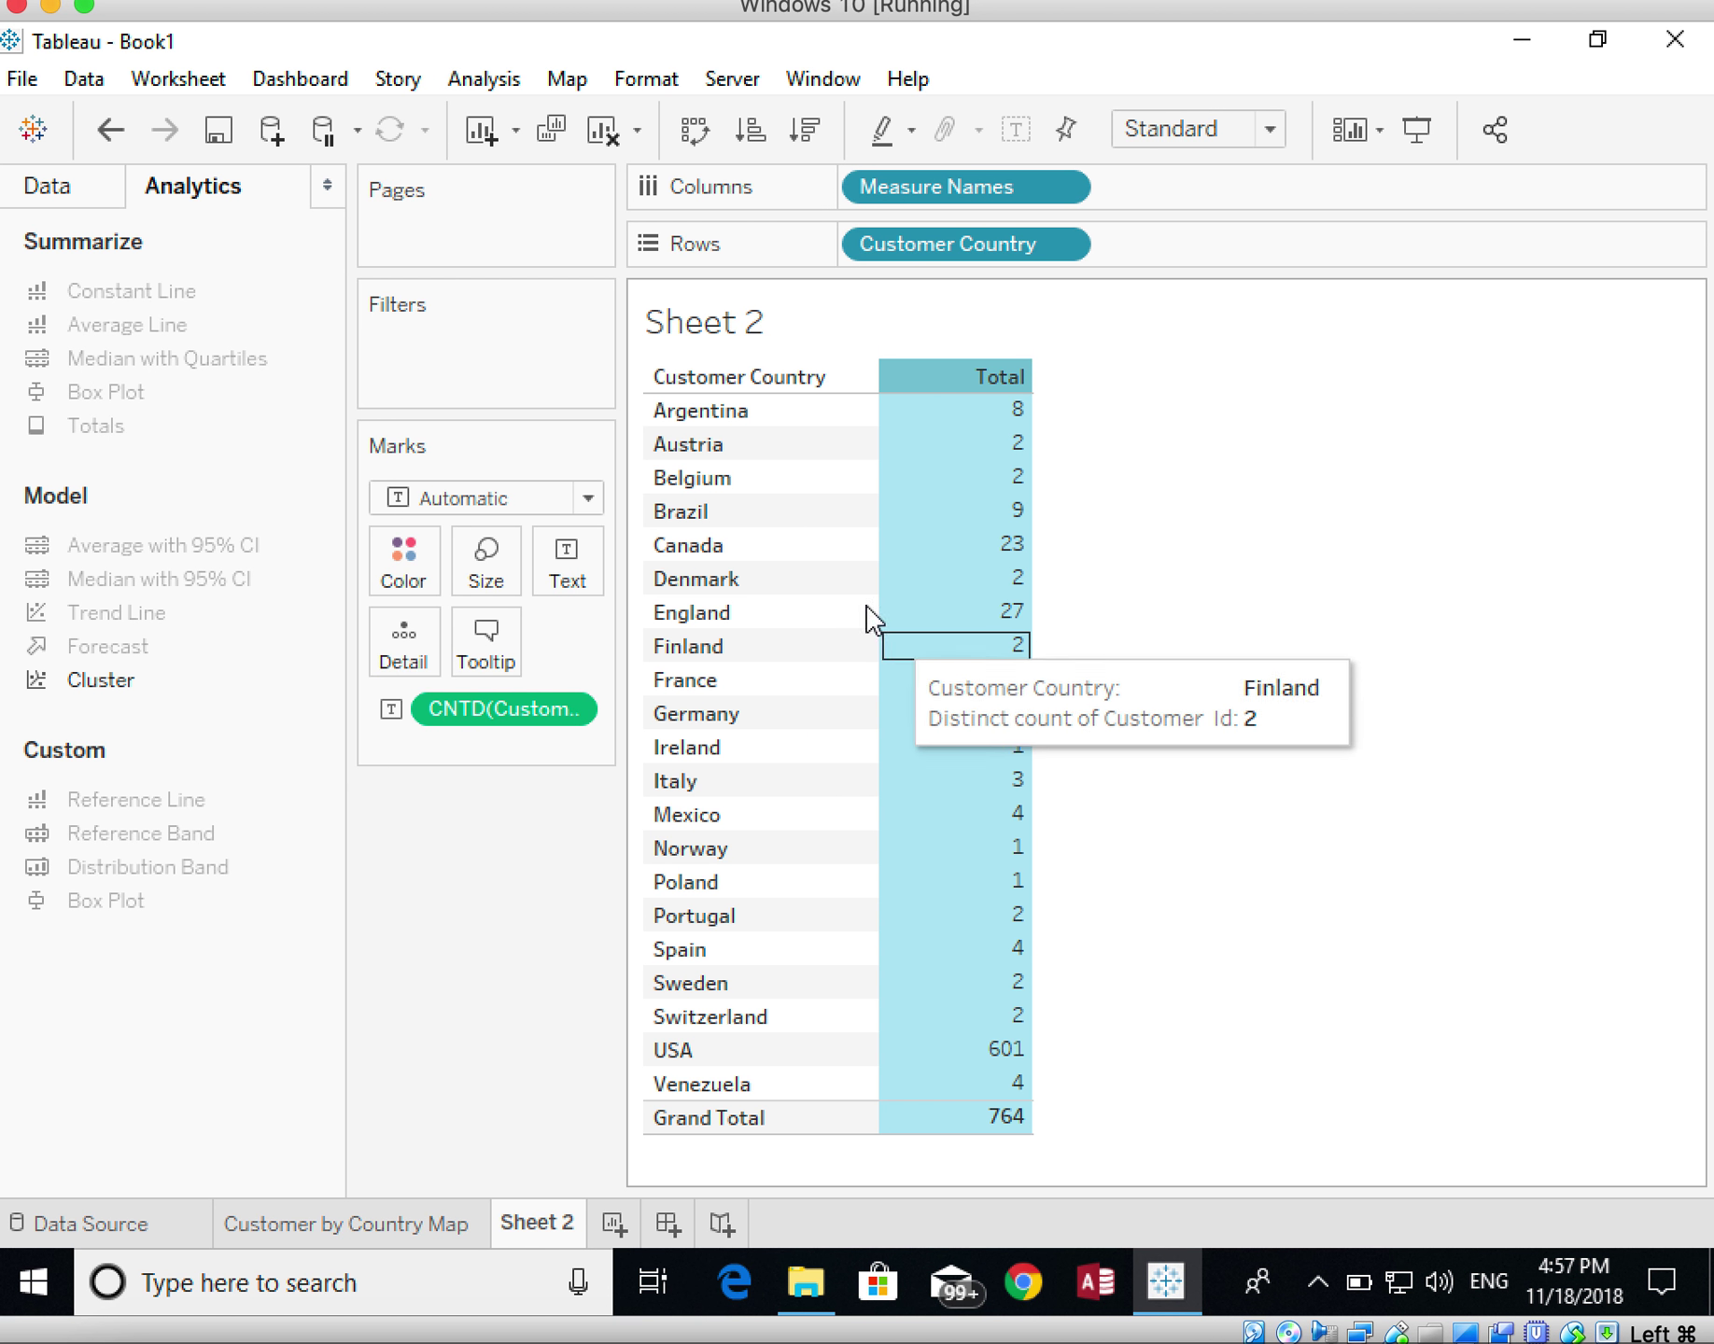
click(49, 187)
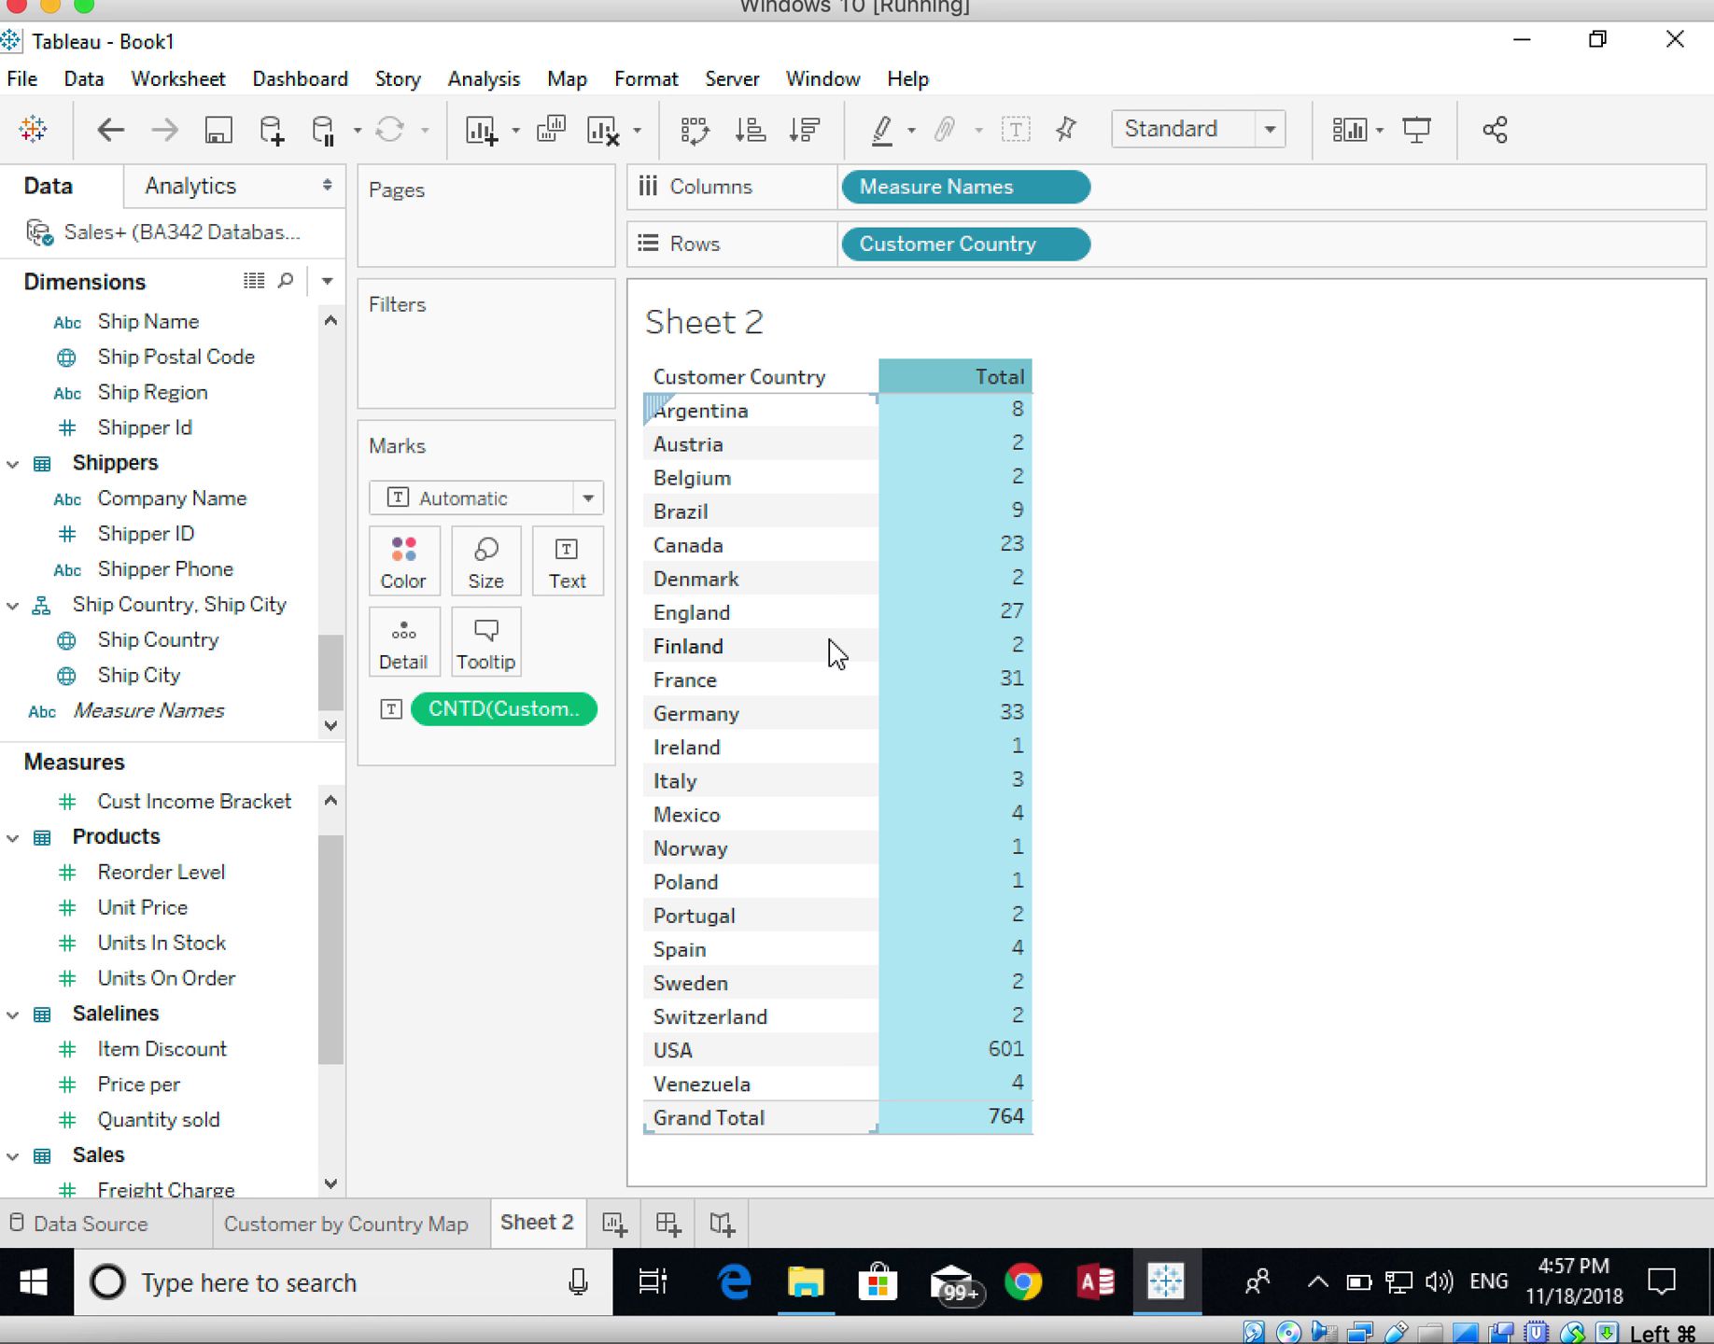
mouse_move(969, 588)
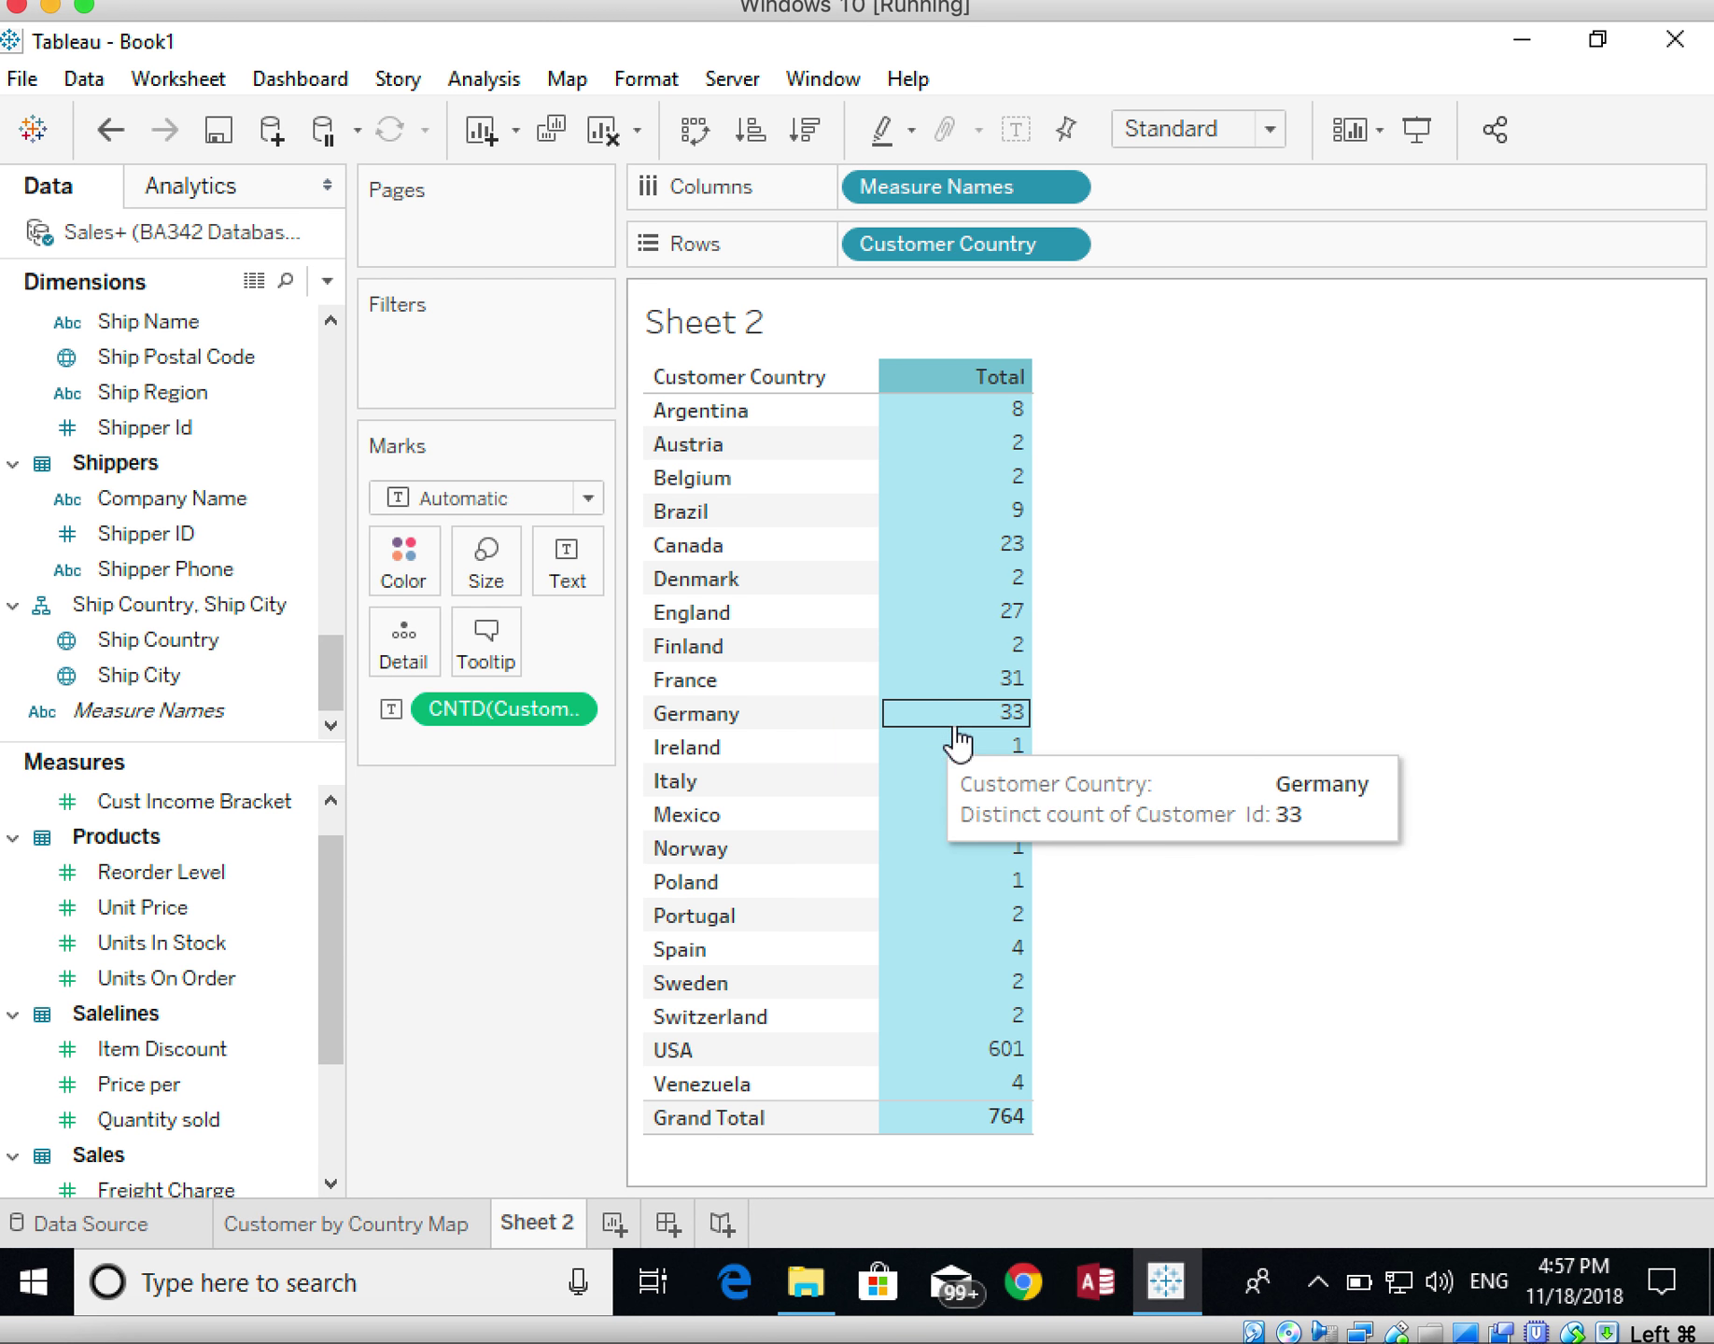
click(1145, 597)
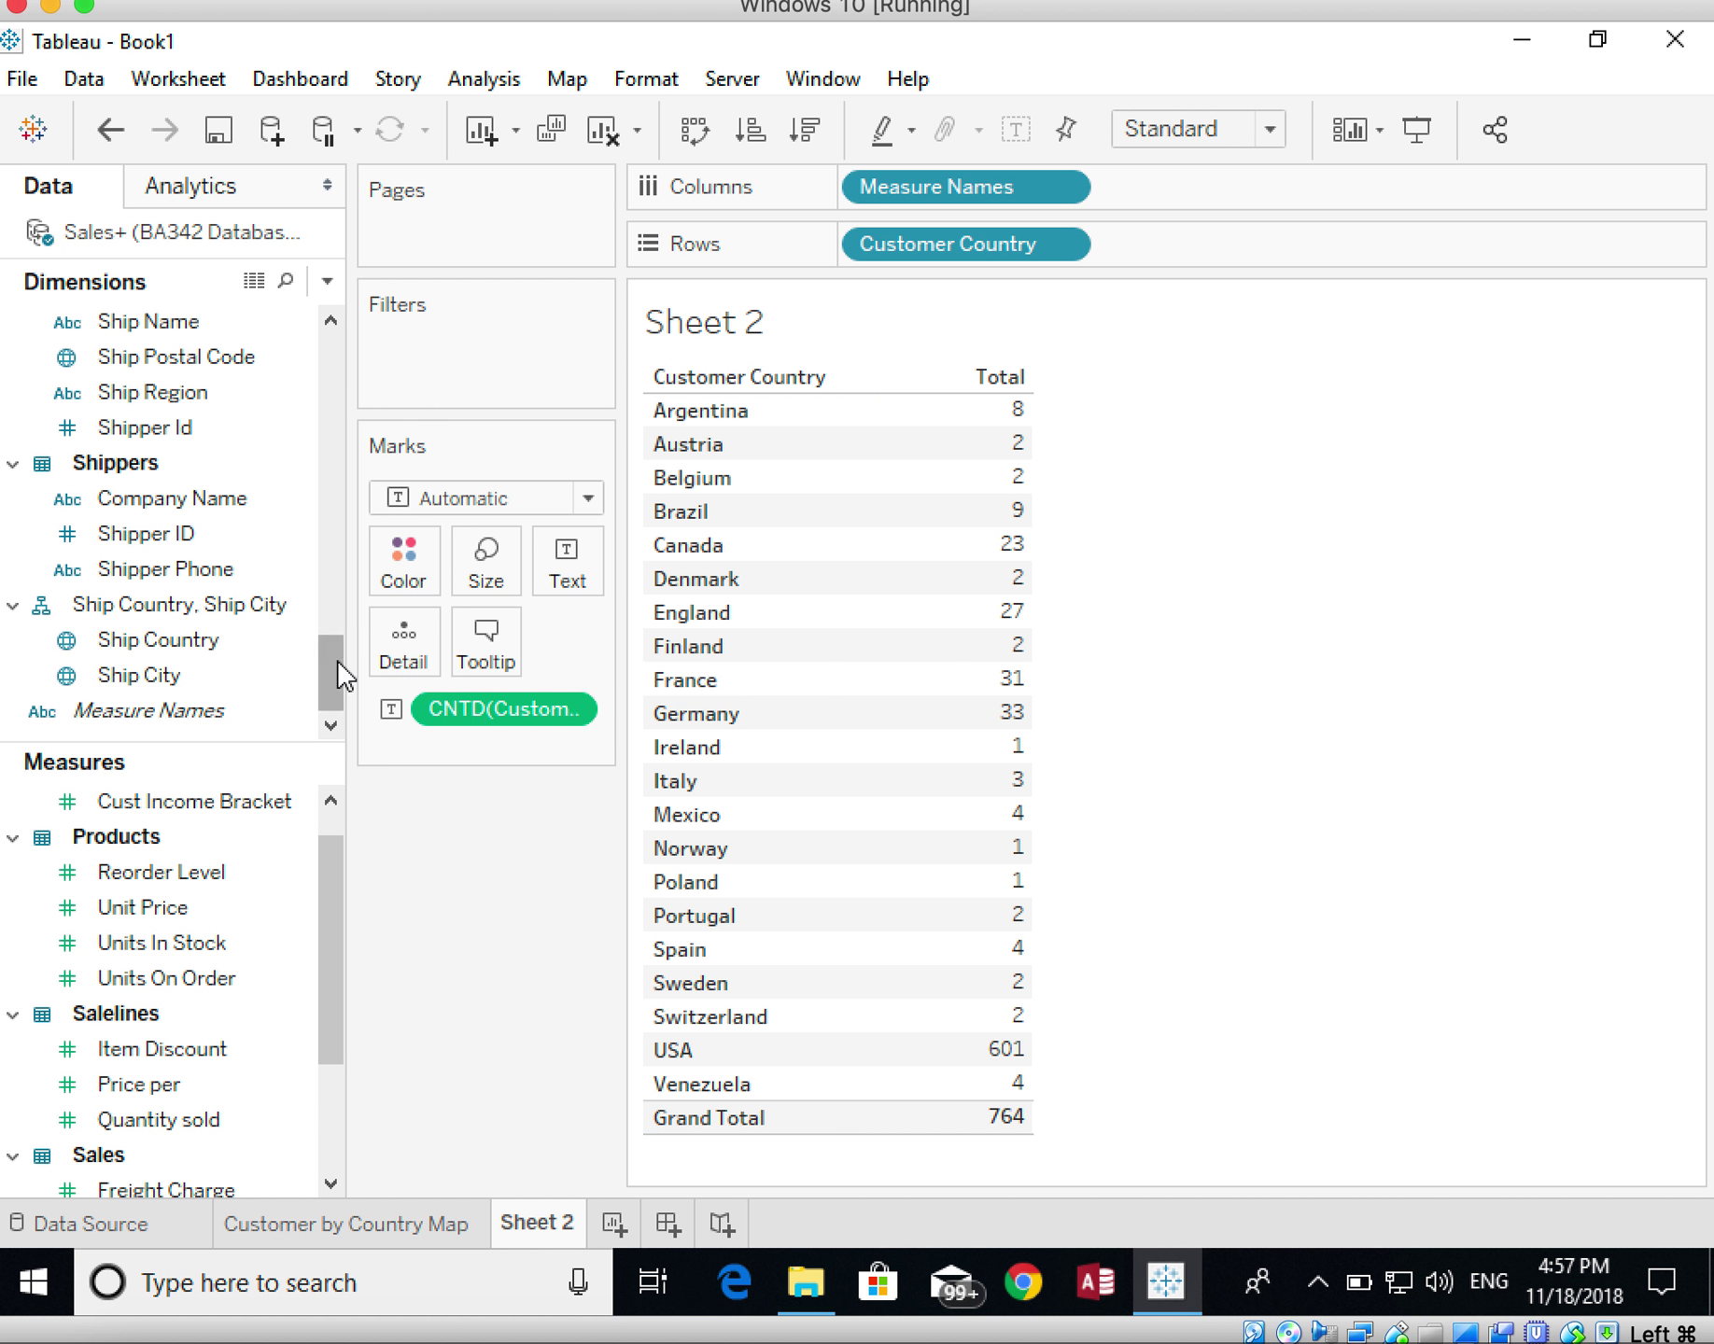
Color the table's marks by the Customer Id dimension, adding all members
drag(328, 667, 329, 443)
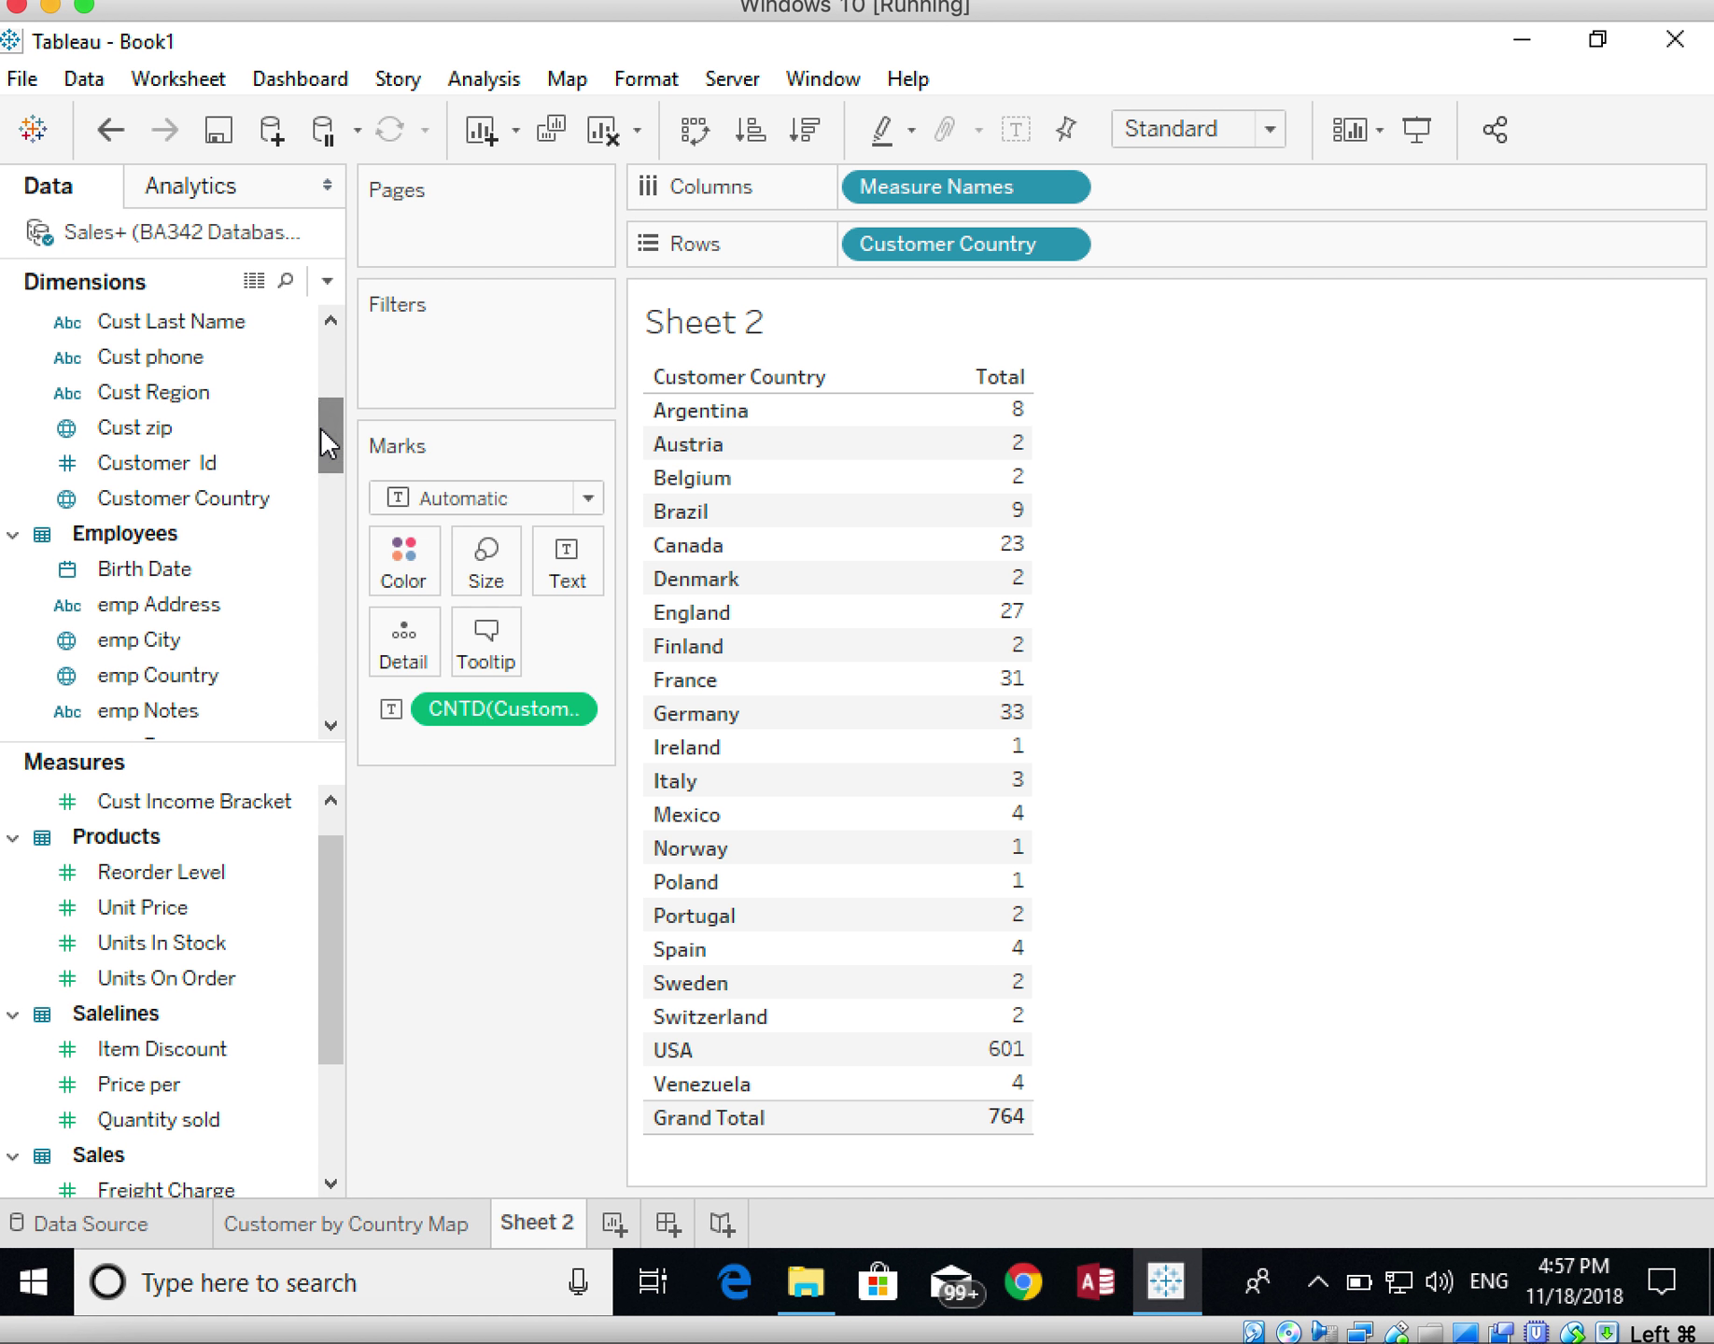
click(129, 463)
click(133, 464)
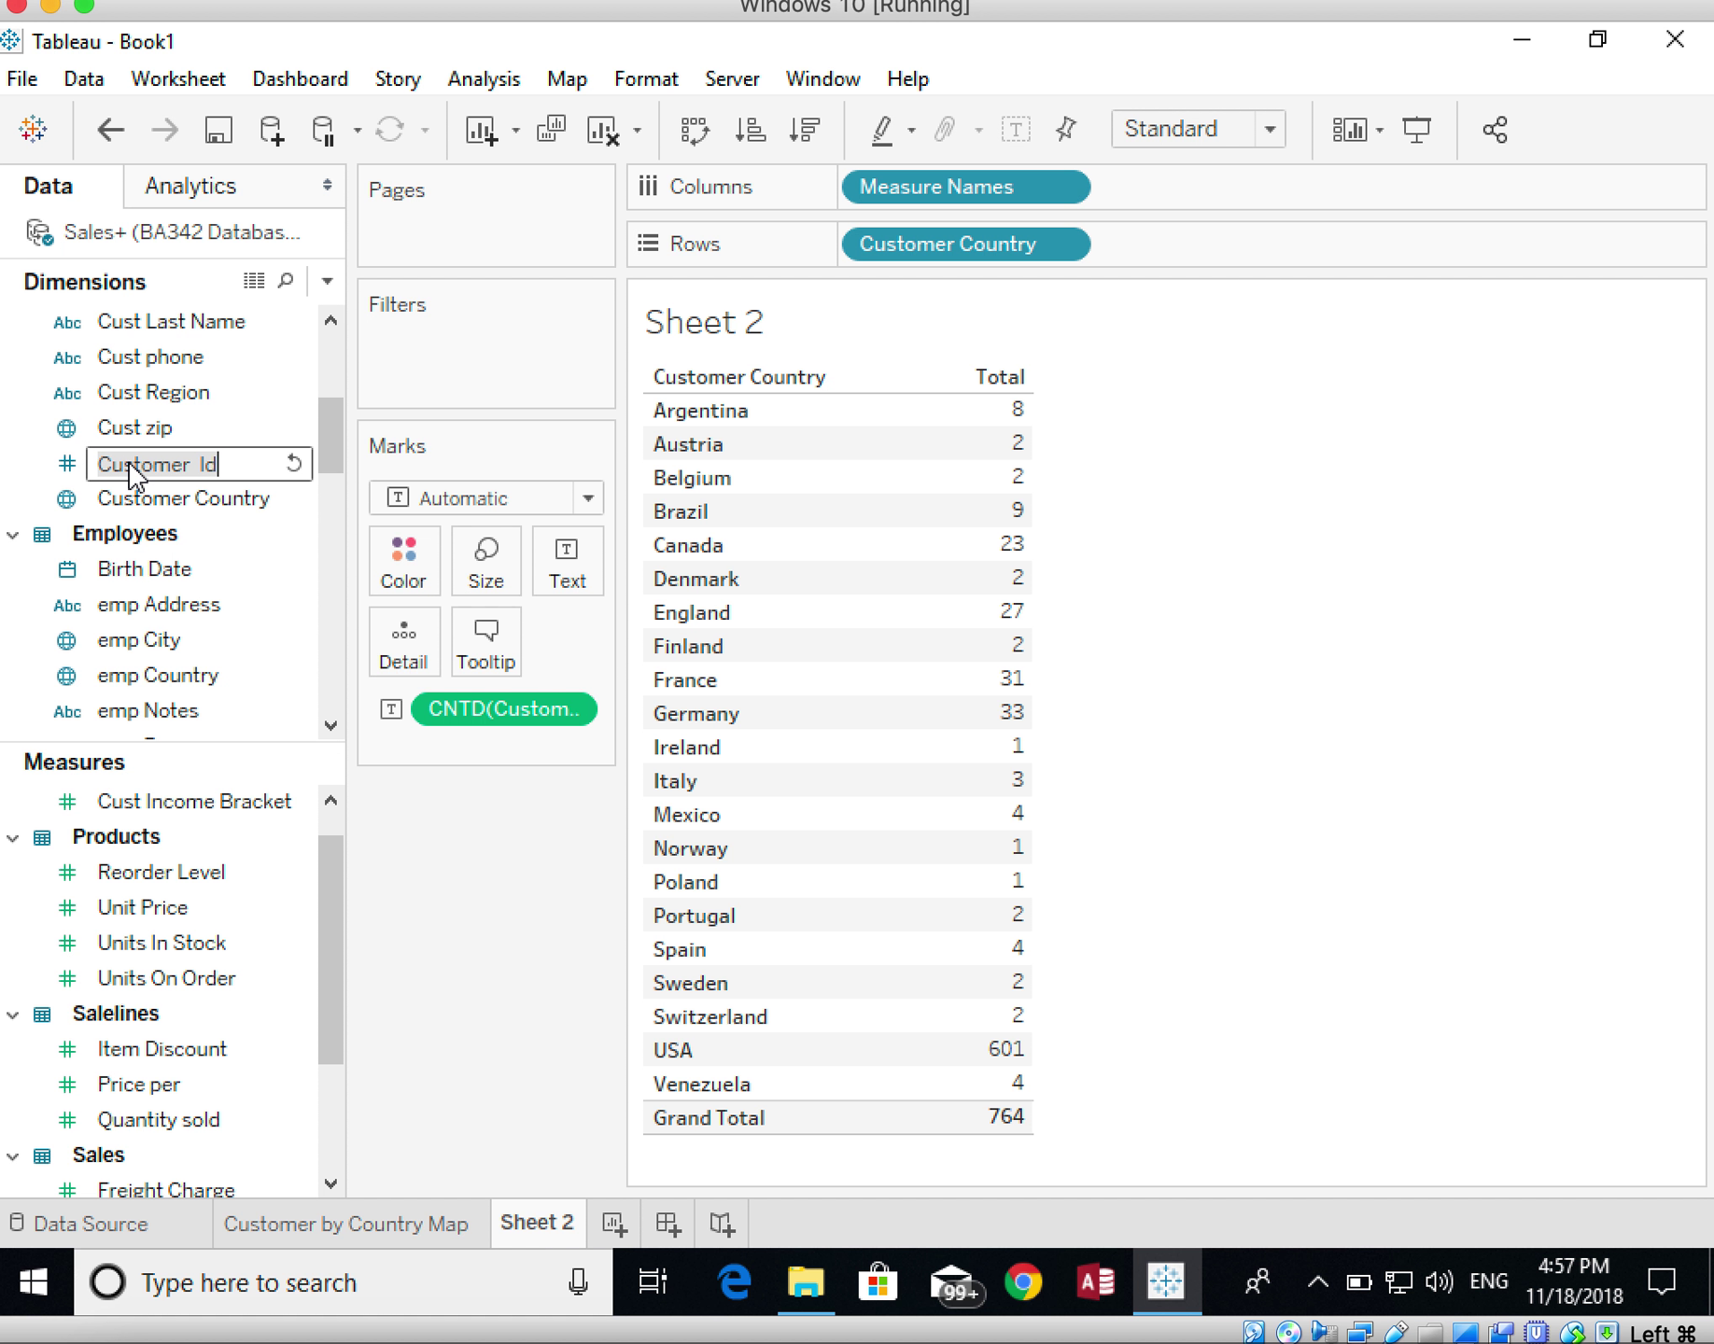
click(151, 432)
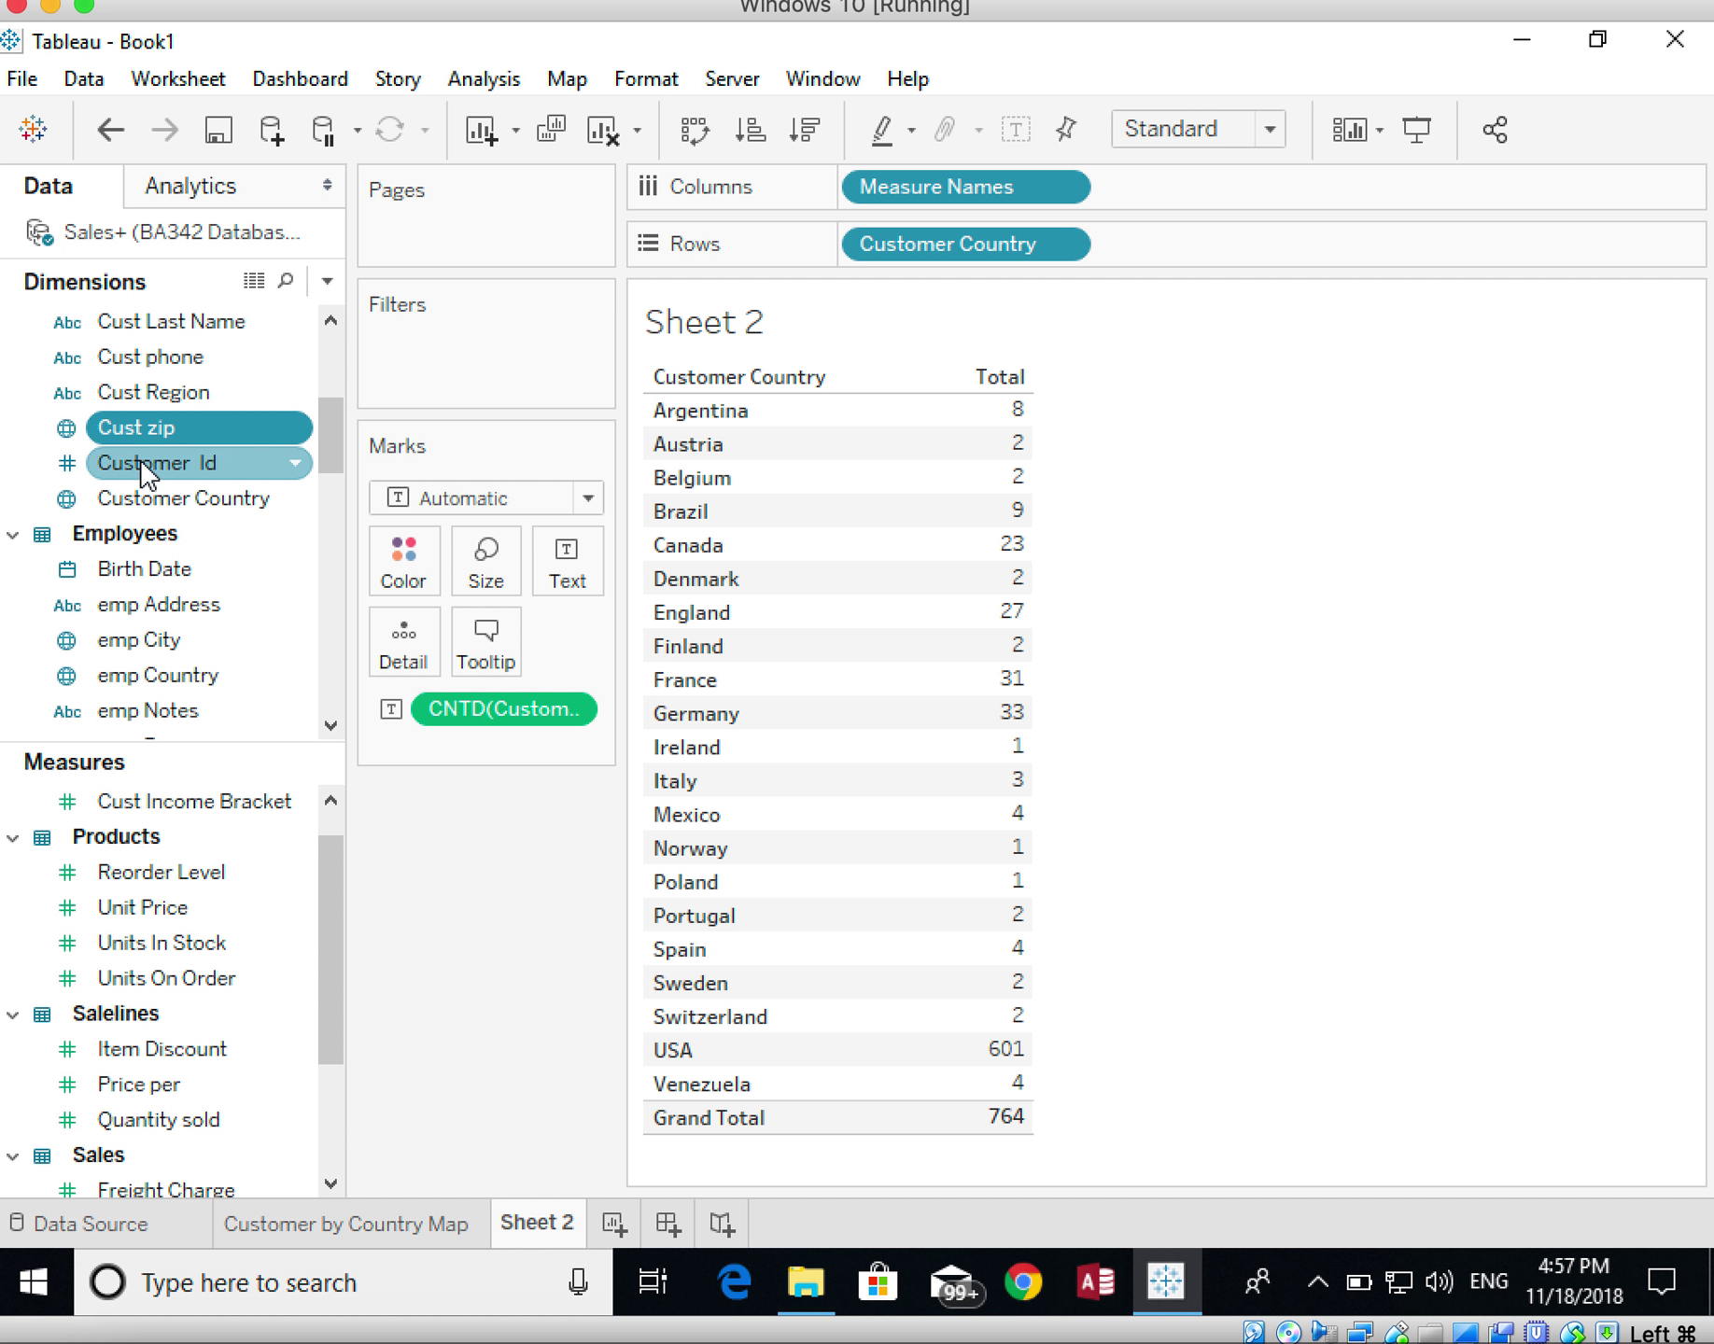
click(141, 464)
drag(145, 467, 396, 551)
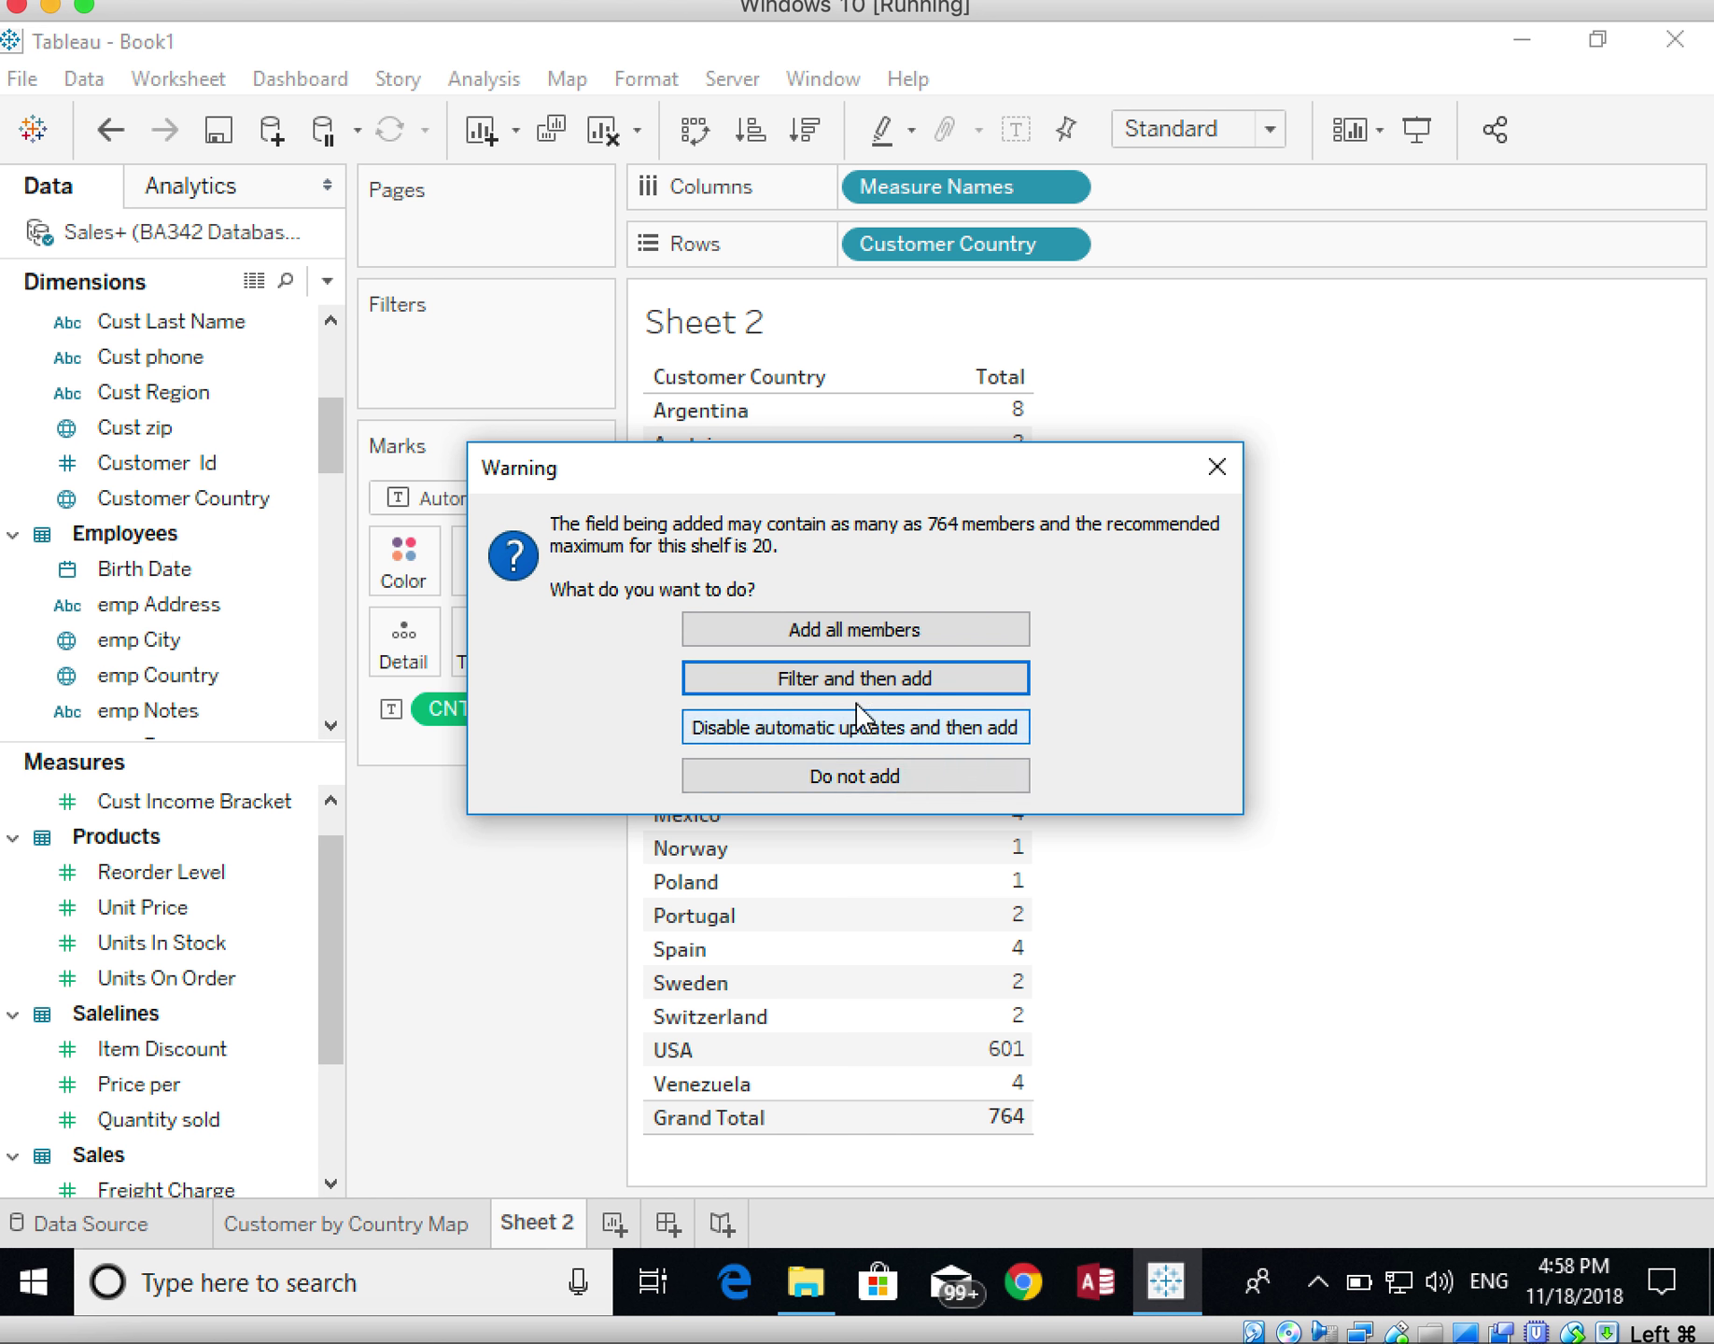
click(834, 631)
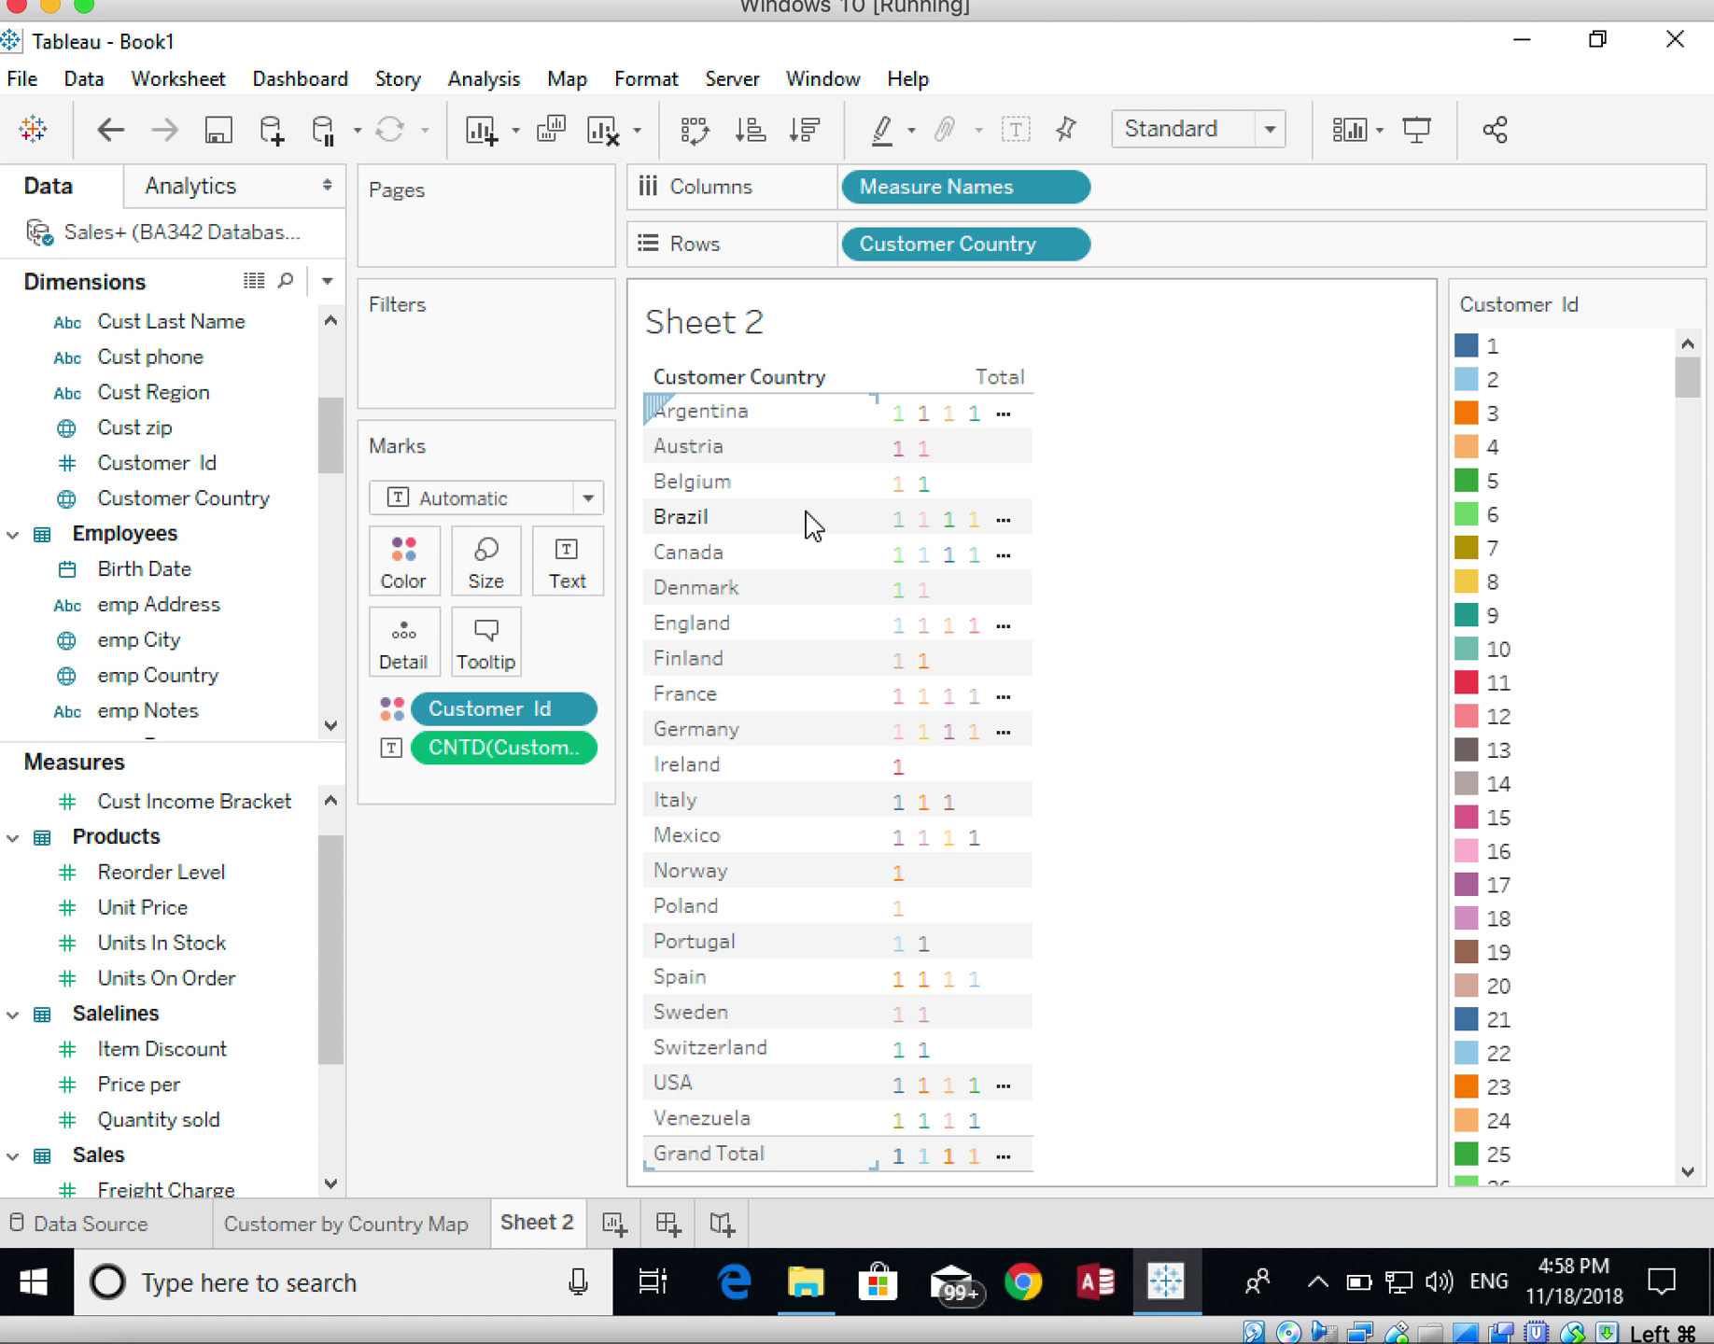
Change the Customer Id field on Color to a Count (Distinct) measure
mouse_move(899, 422)
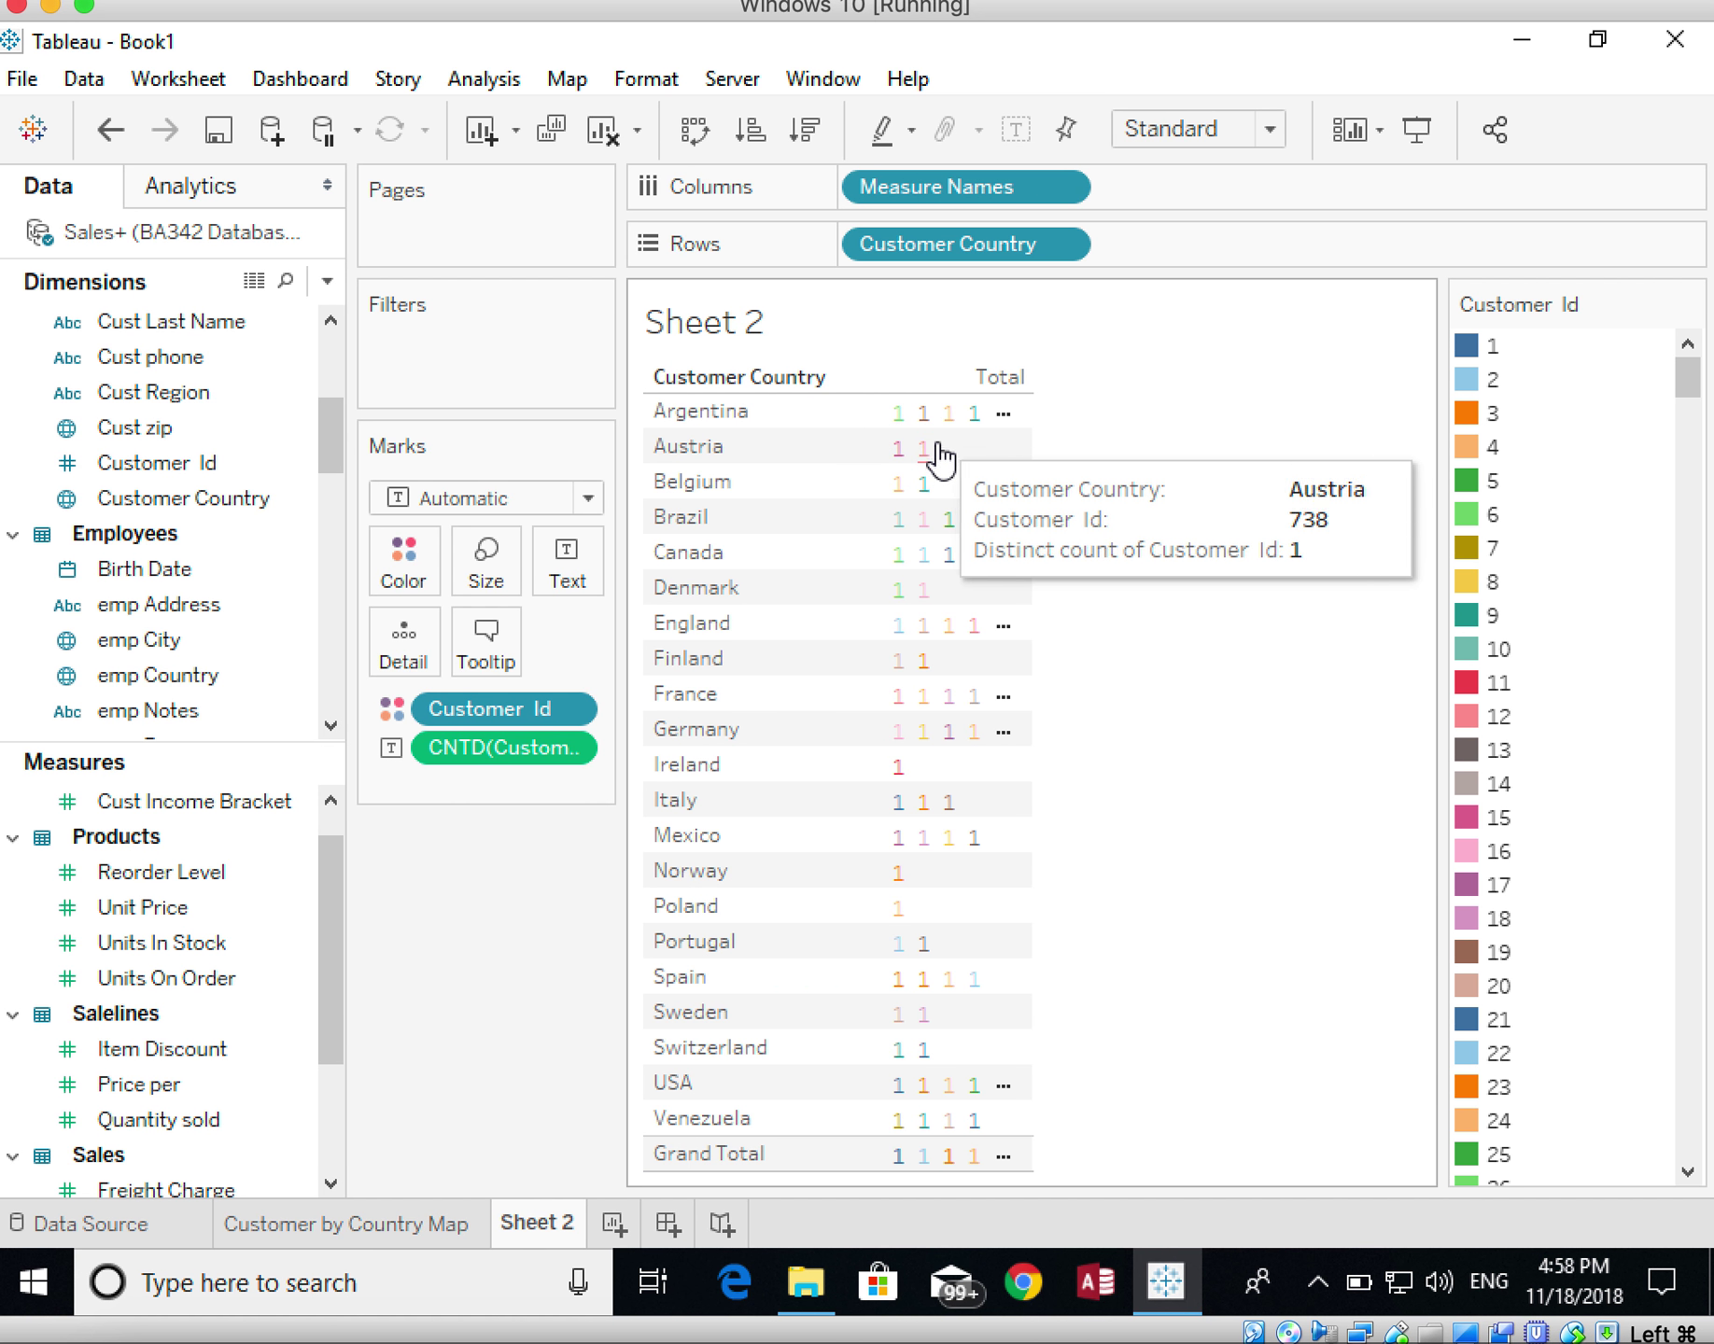
click(566, 712)
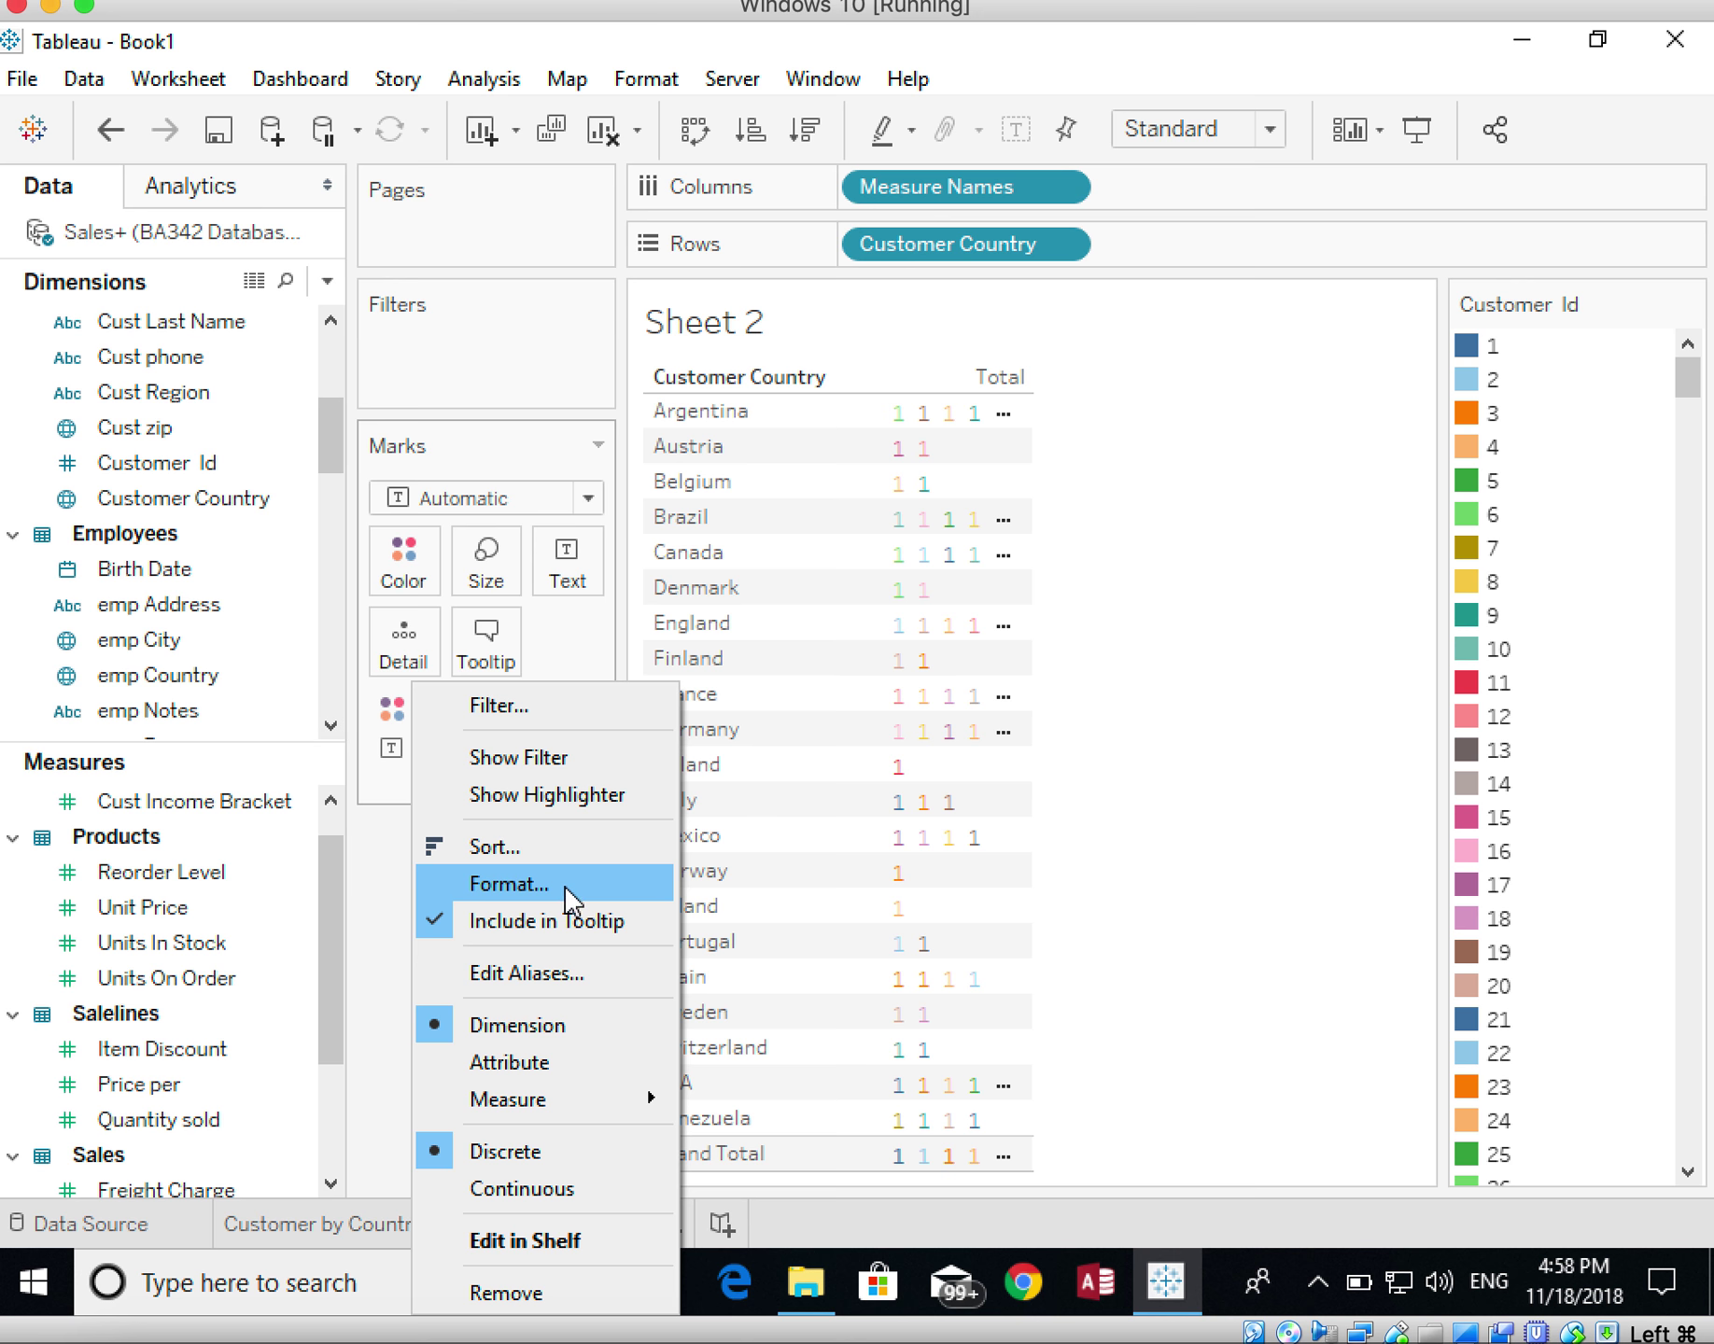
mouse_move(537, 1106)
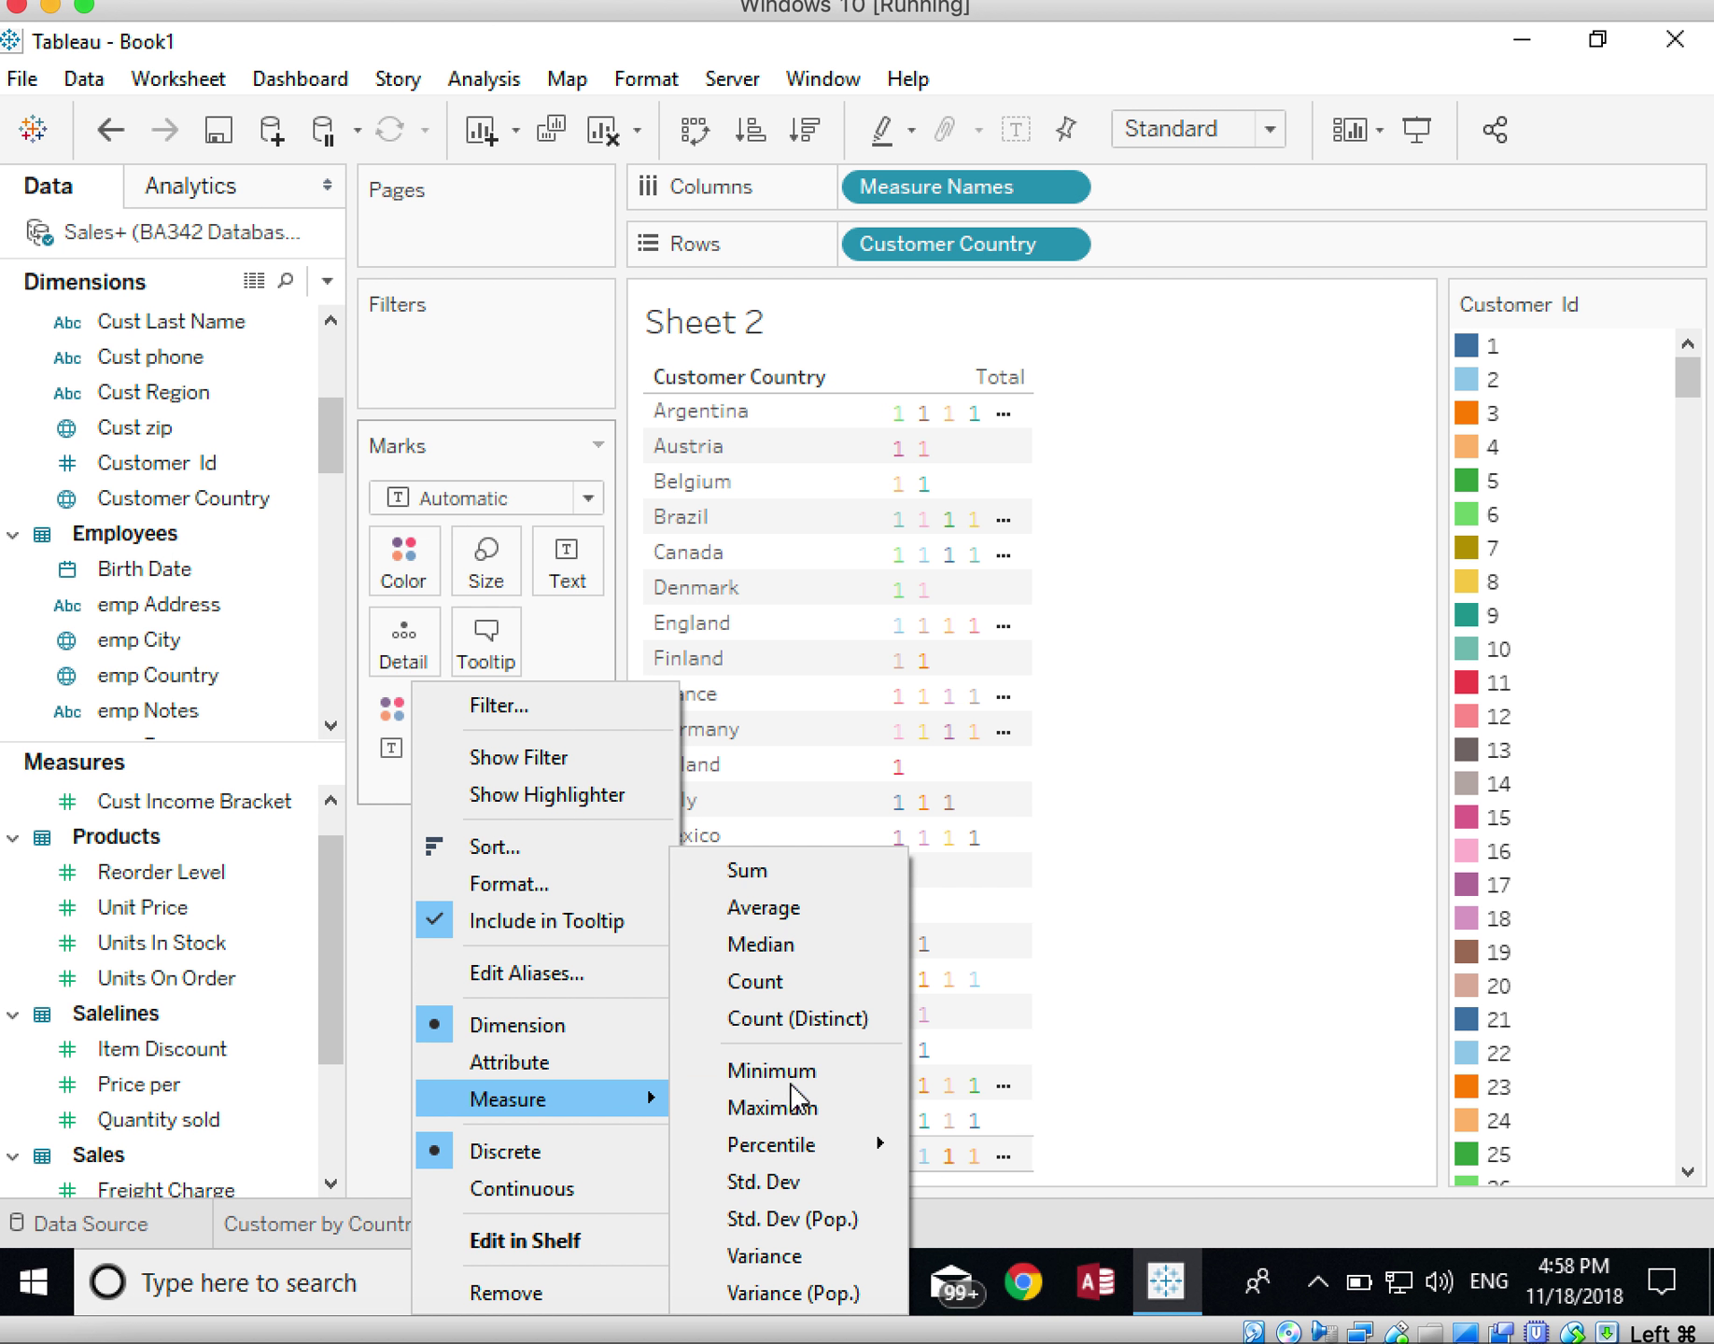
click(783, 1020)
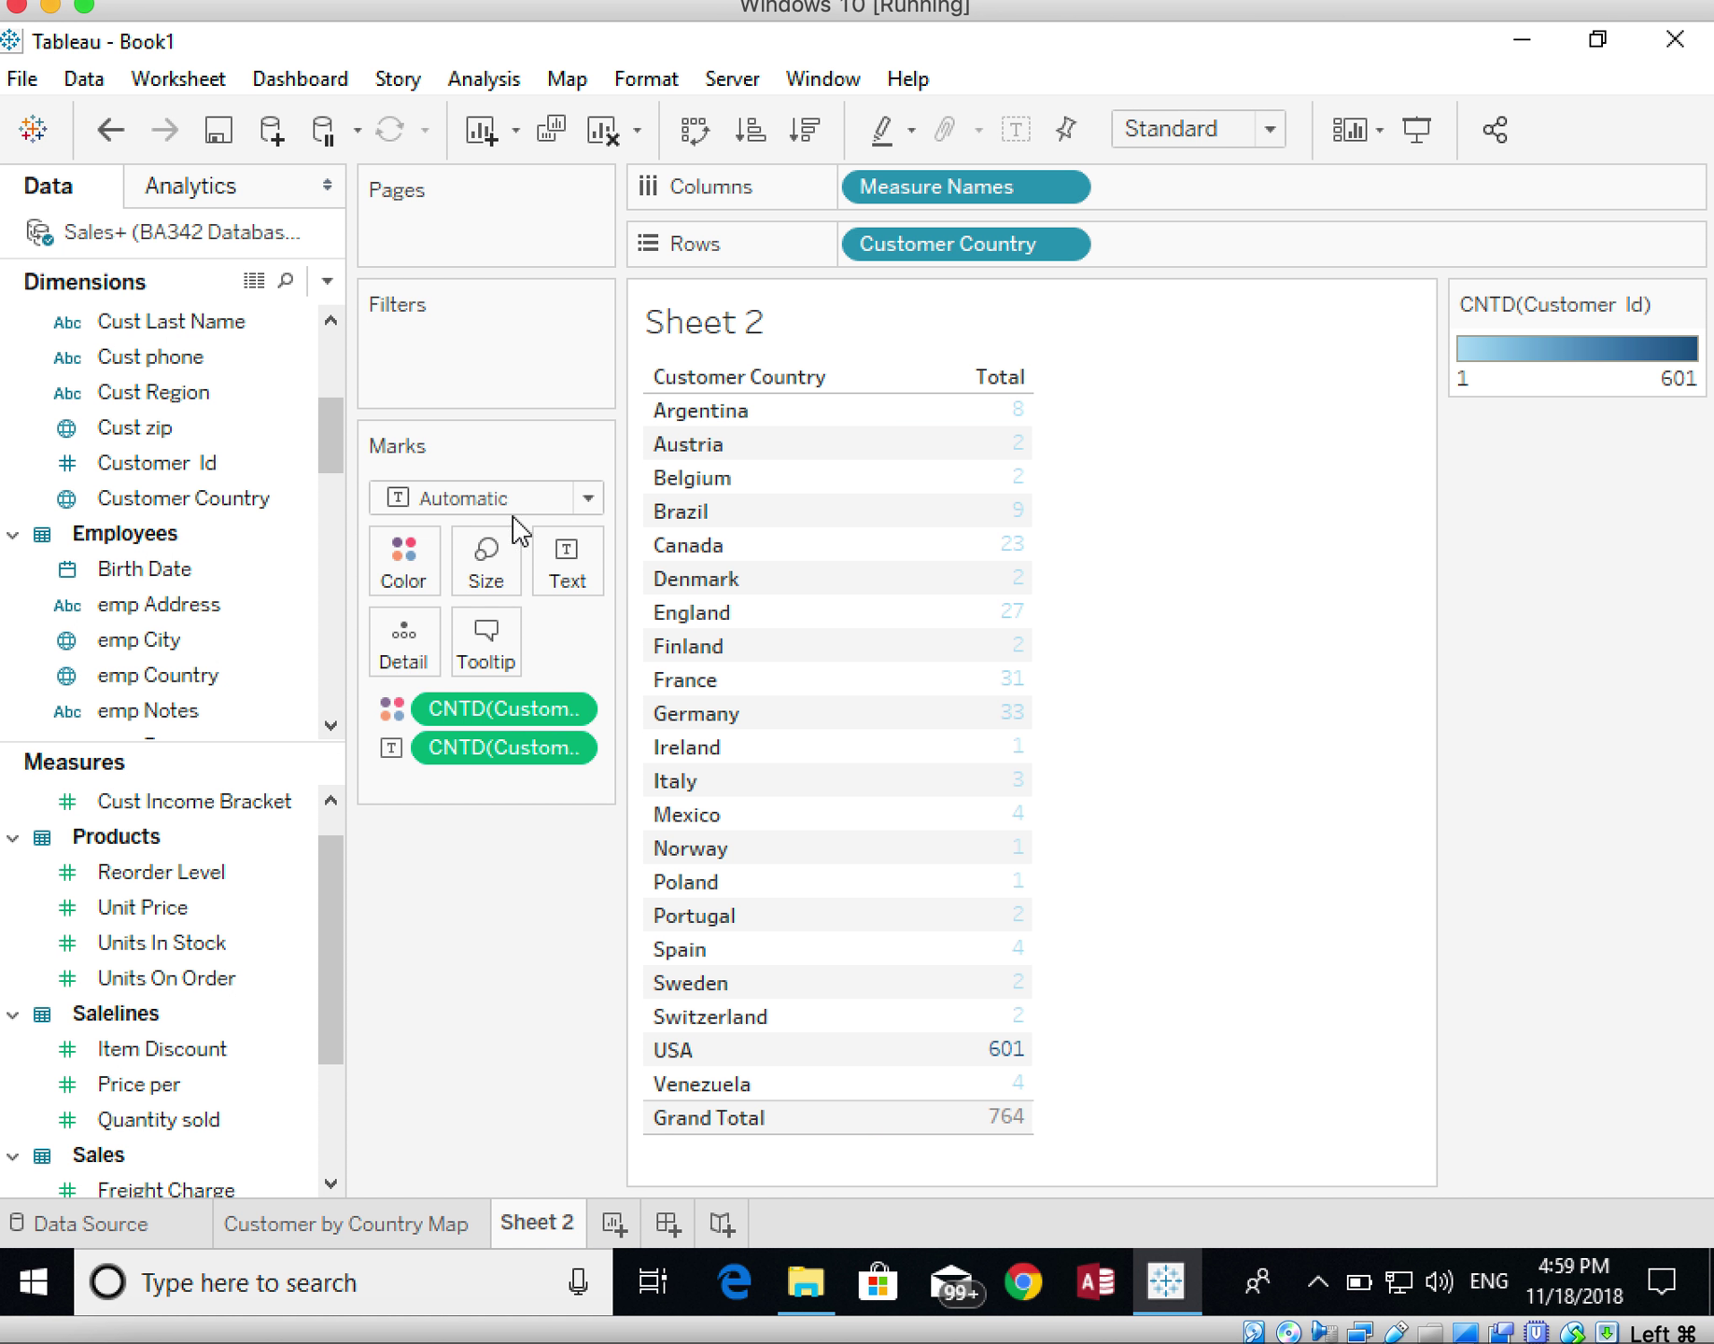
Apply the Sunrise-Sunset Diverging palette to the distinct customer counts
click(422, 574)
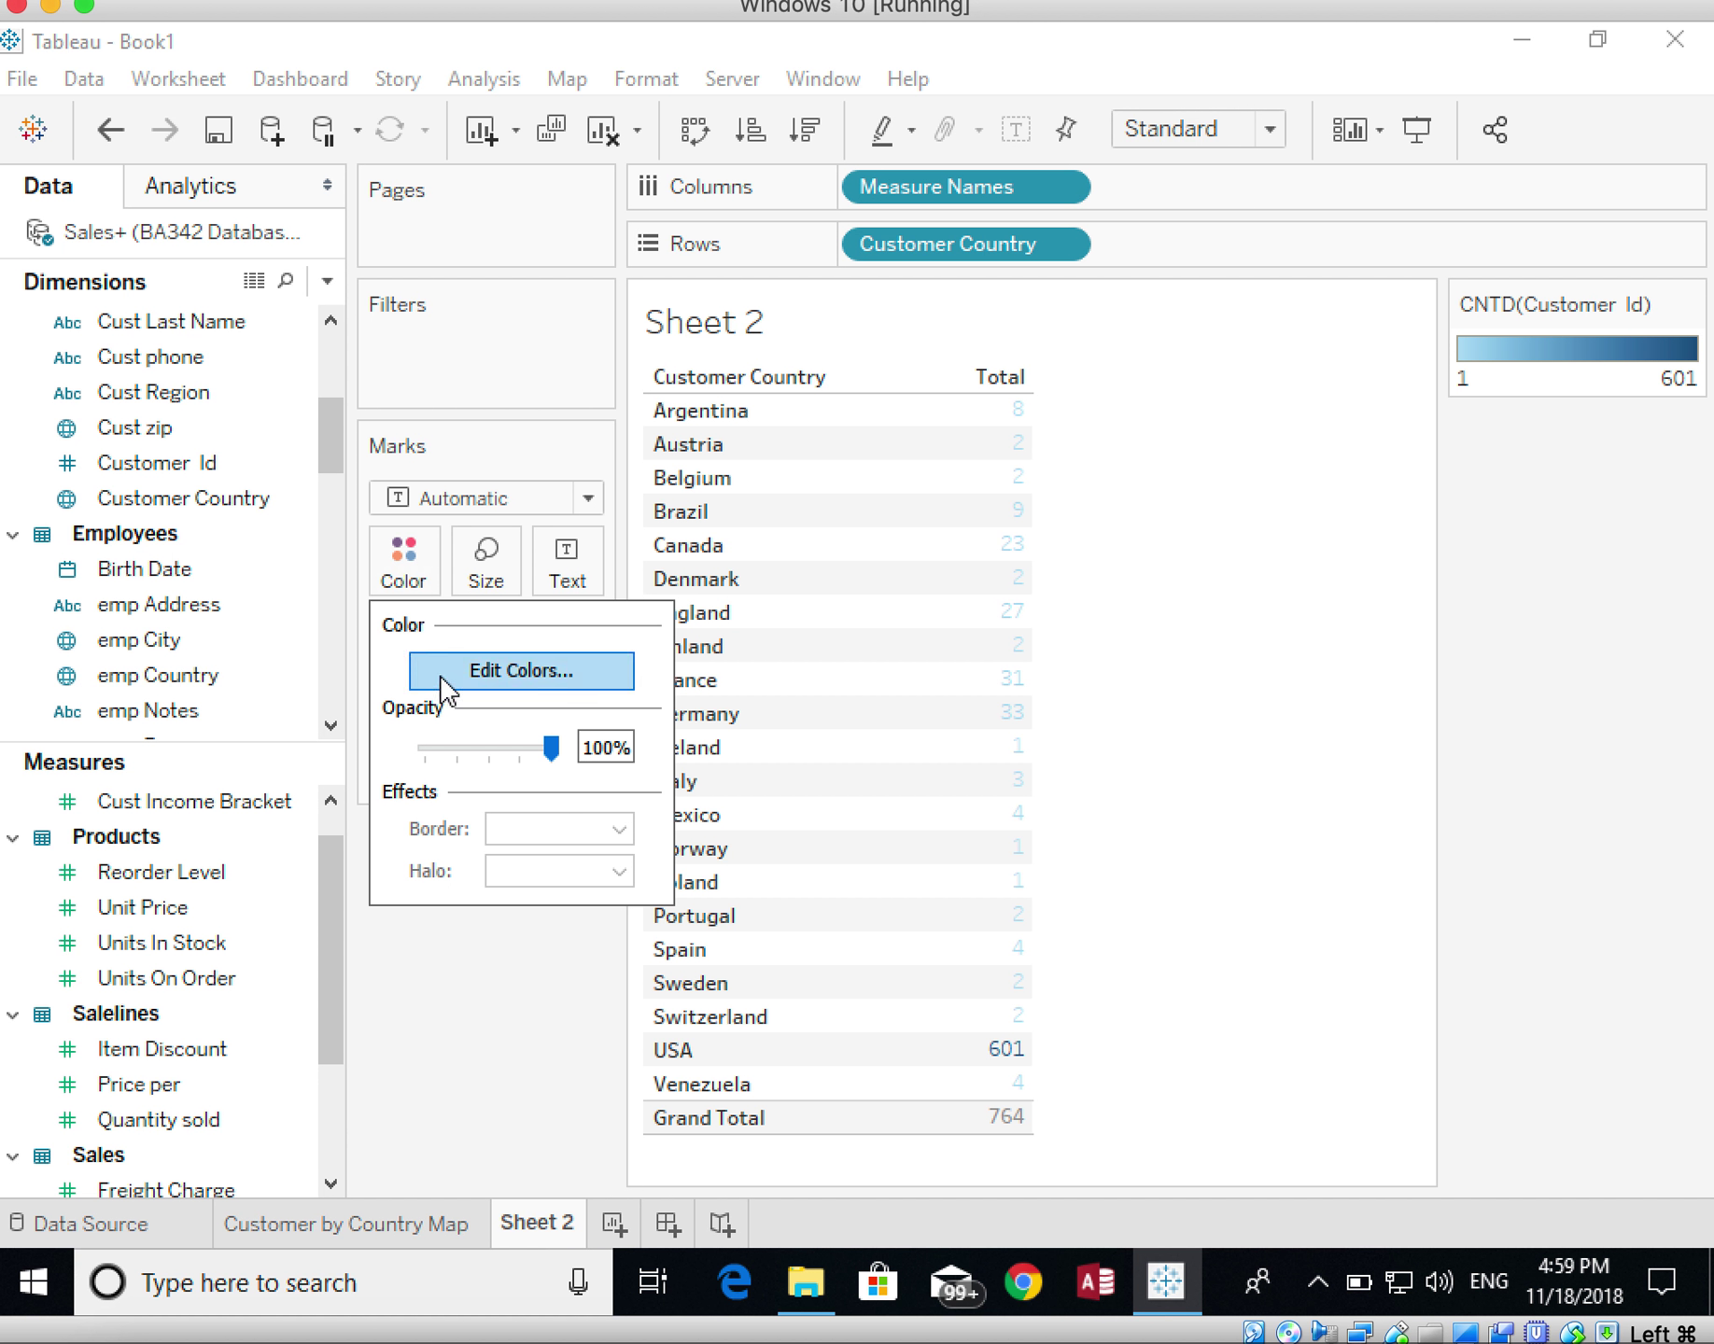
click(442, 678)
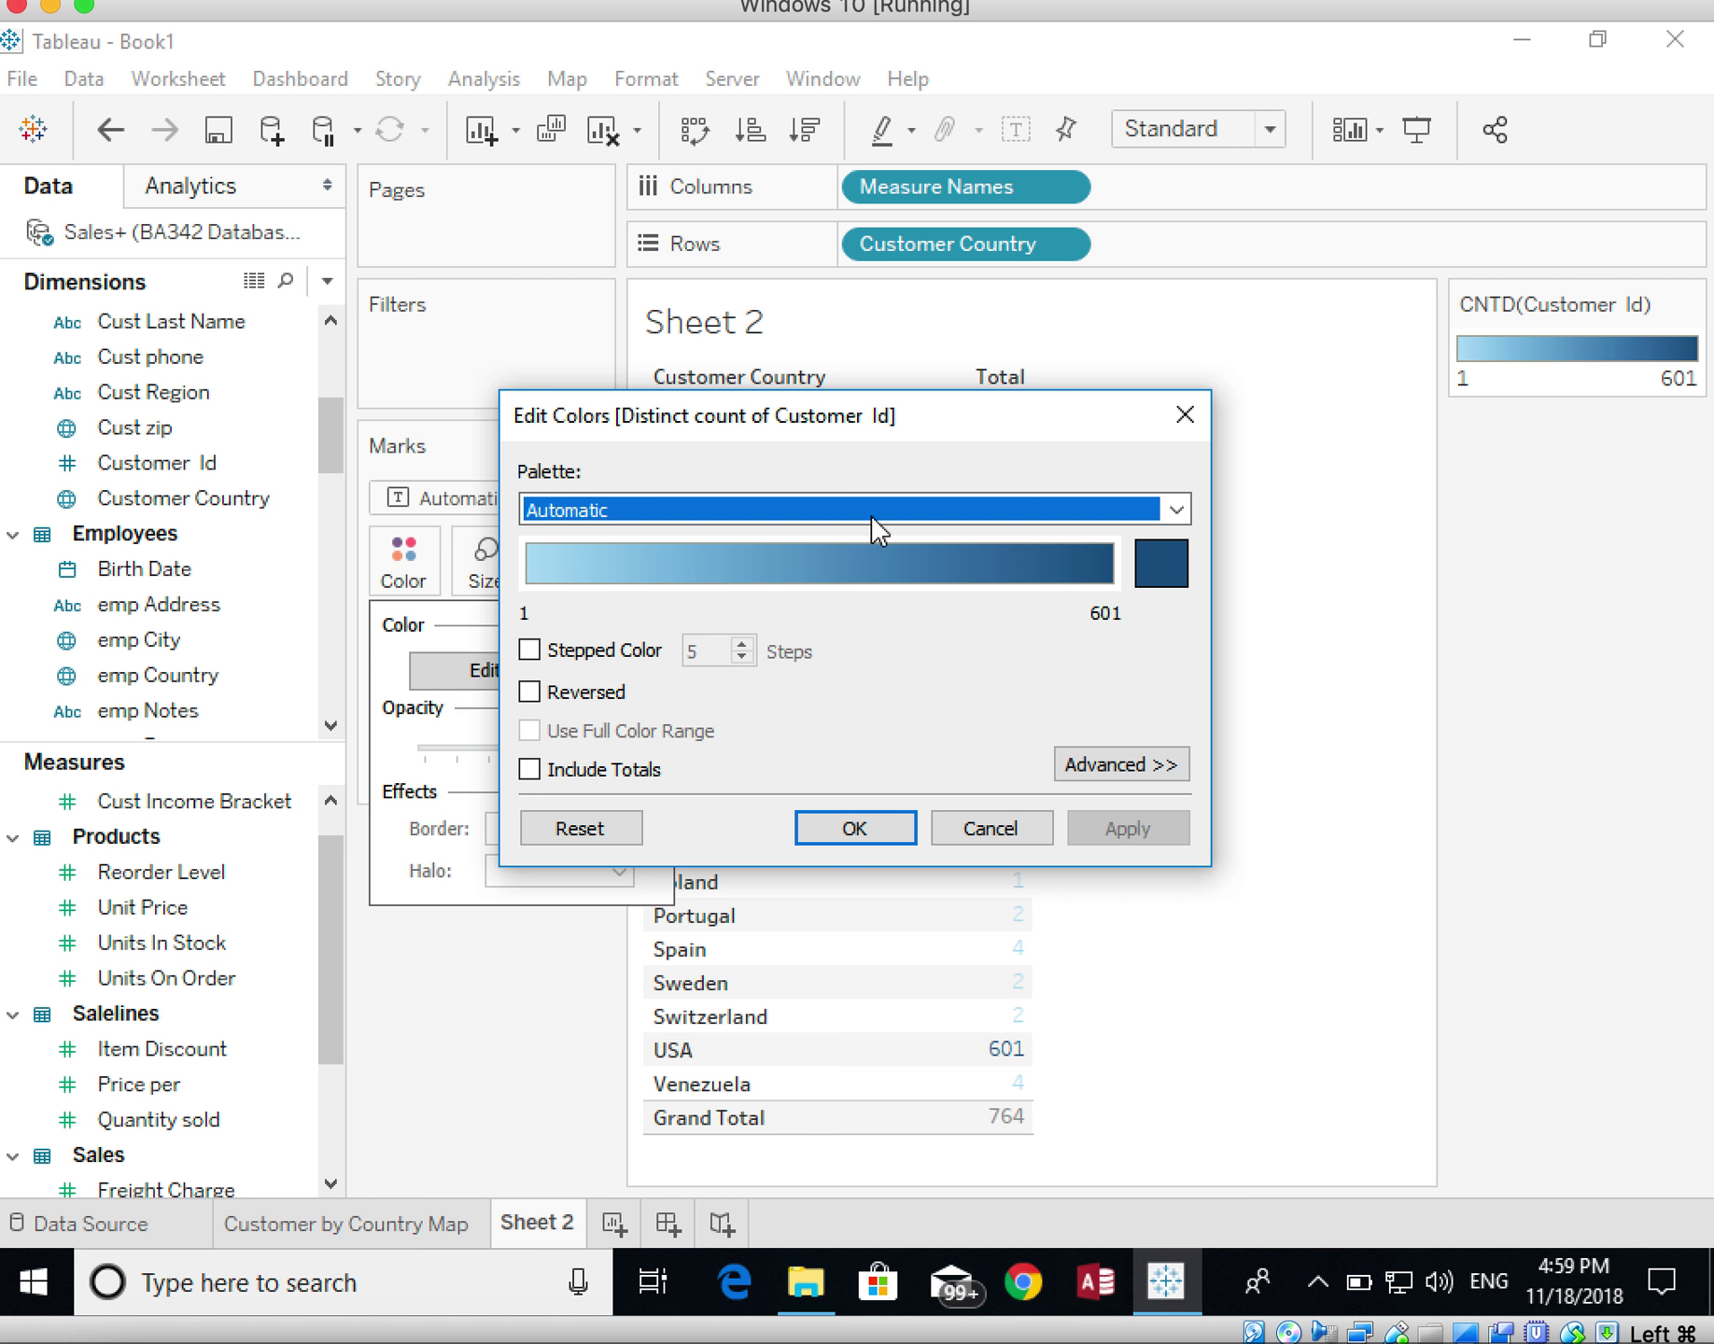
click(1178, 510)
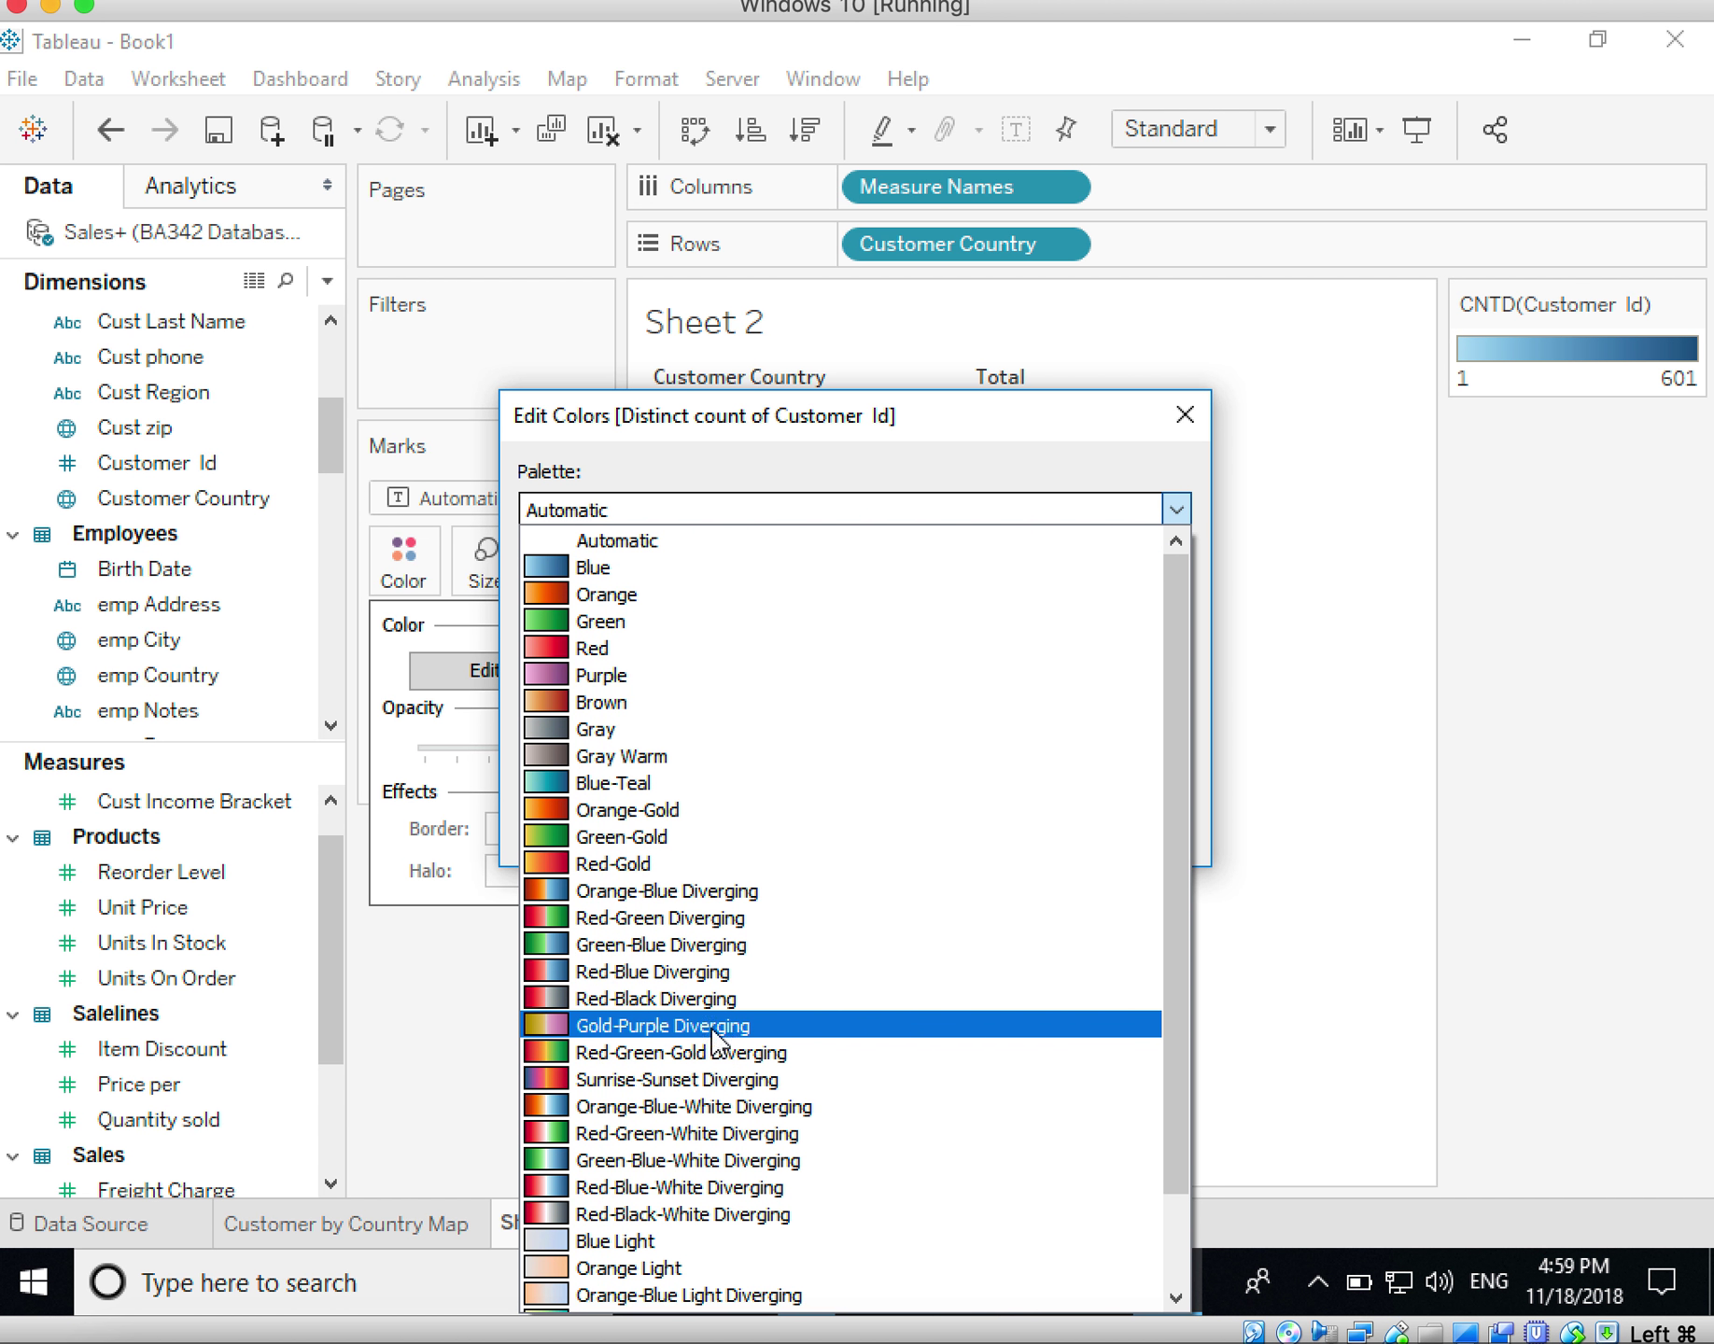
click(646, 1083)
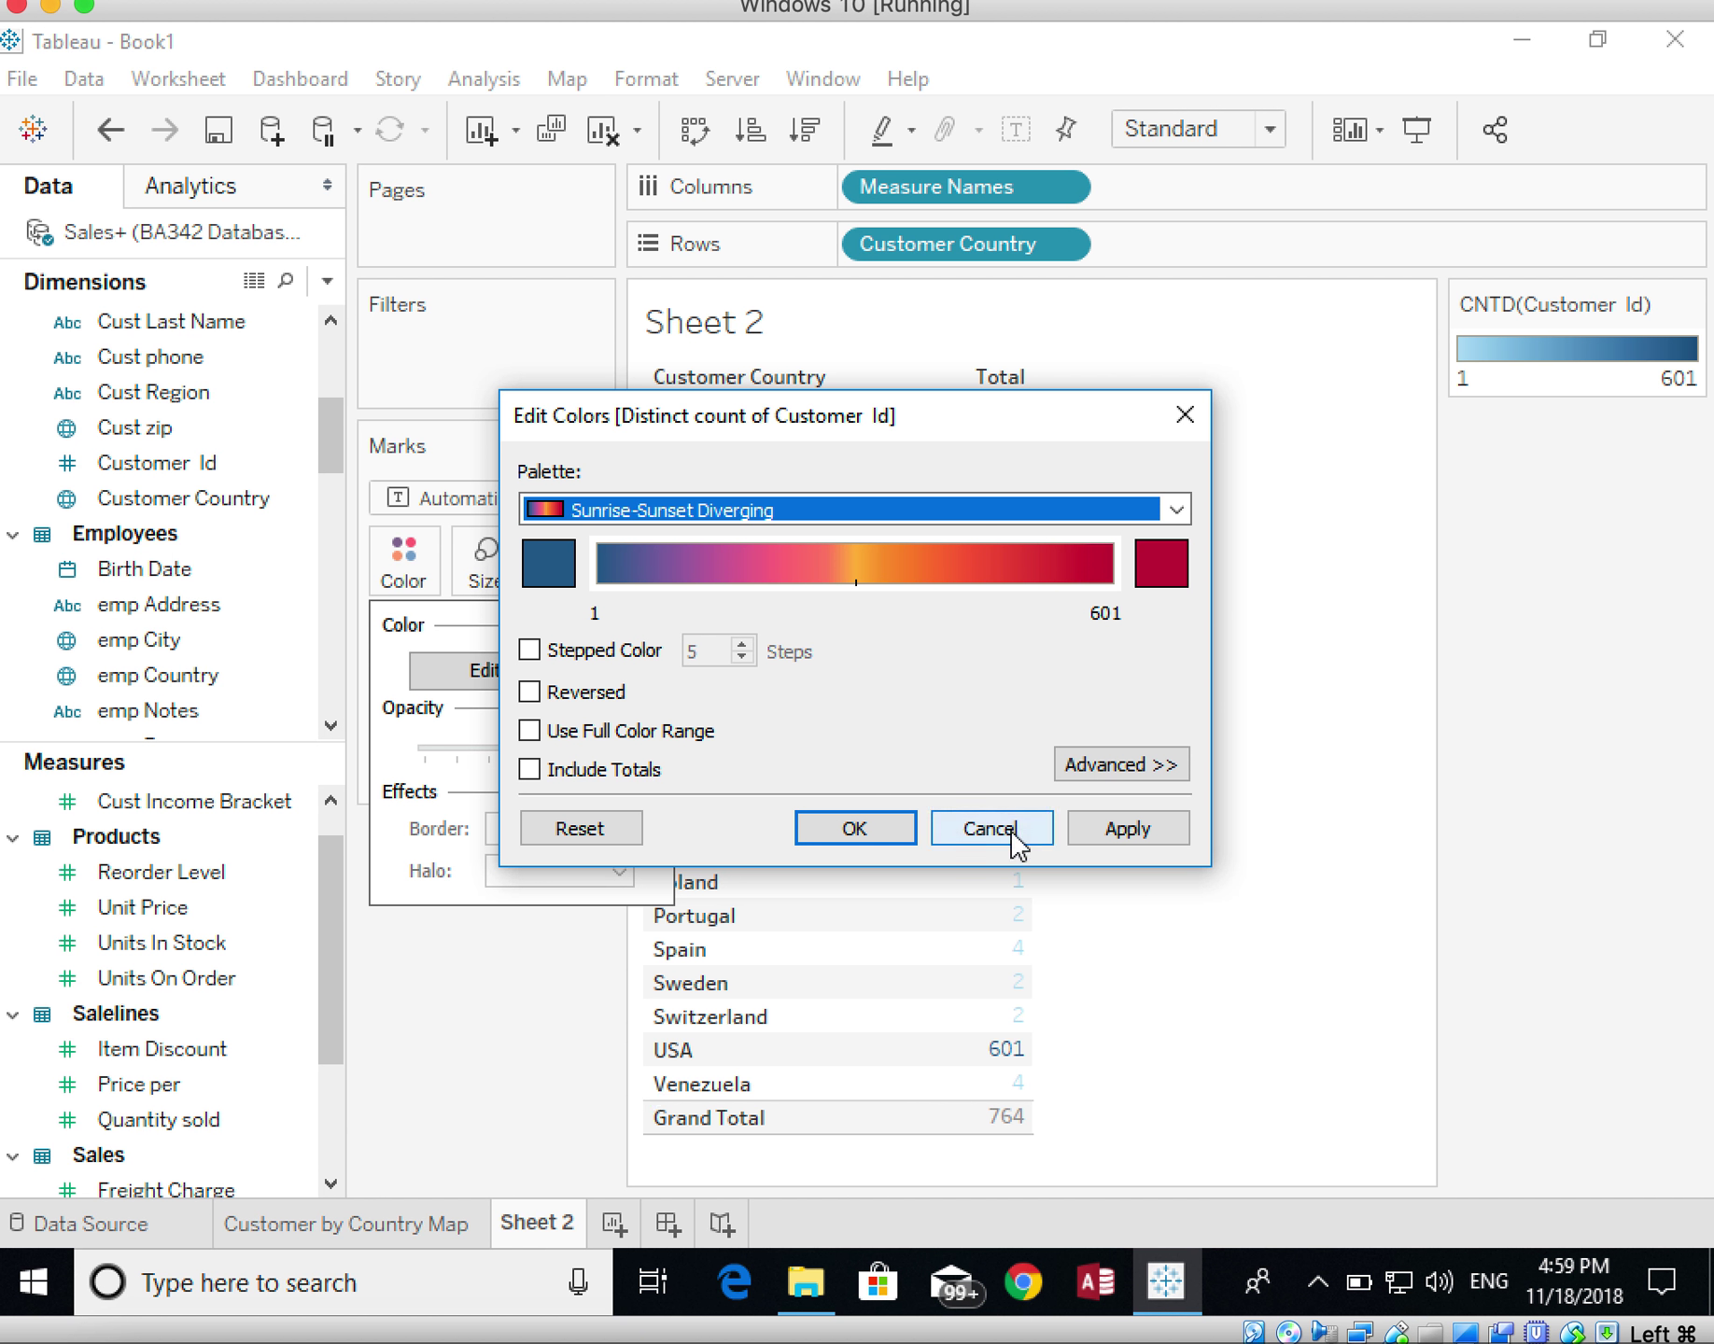
click(1099, 837)
click(864, 838)
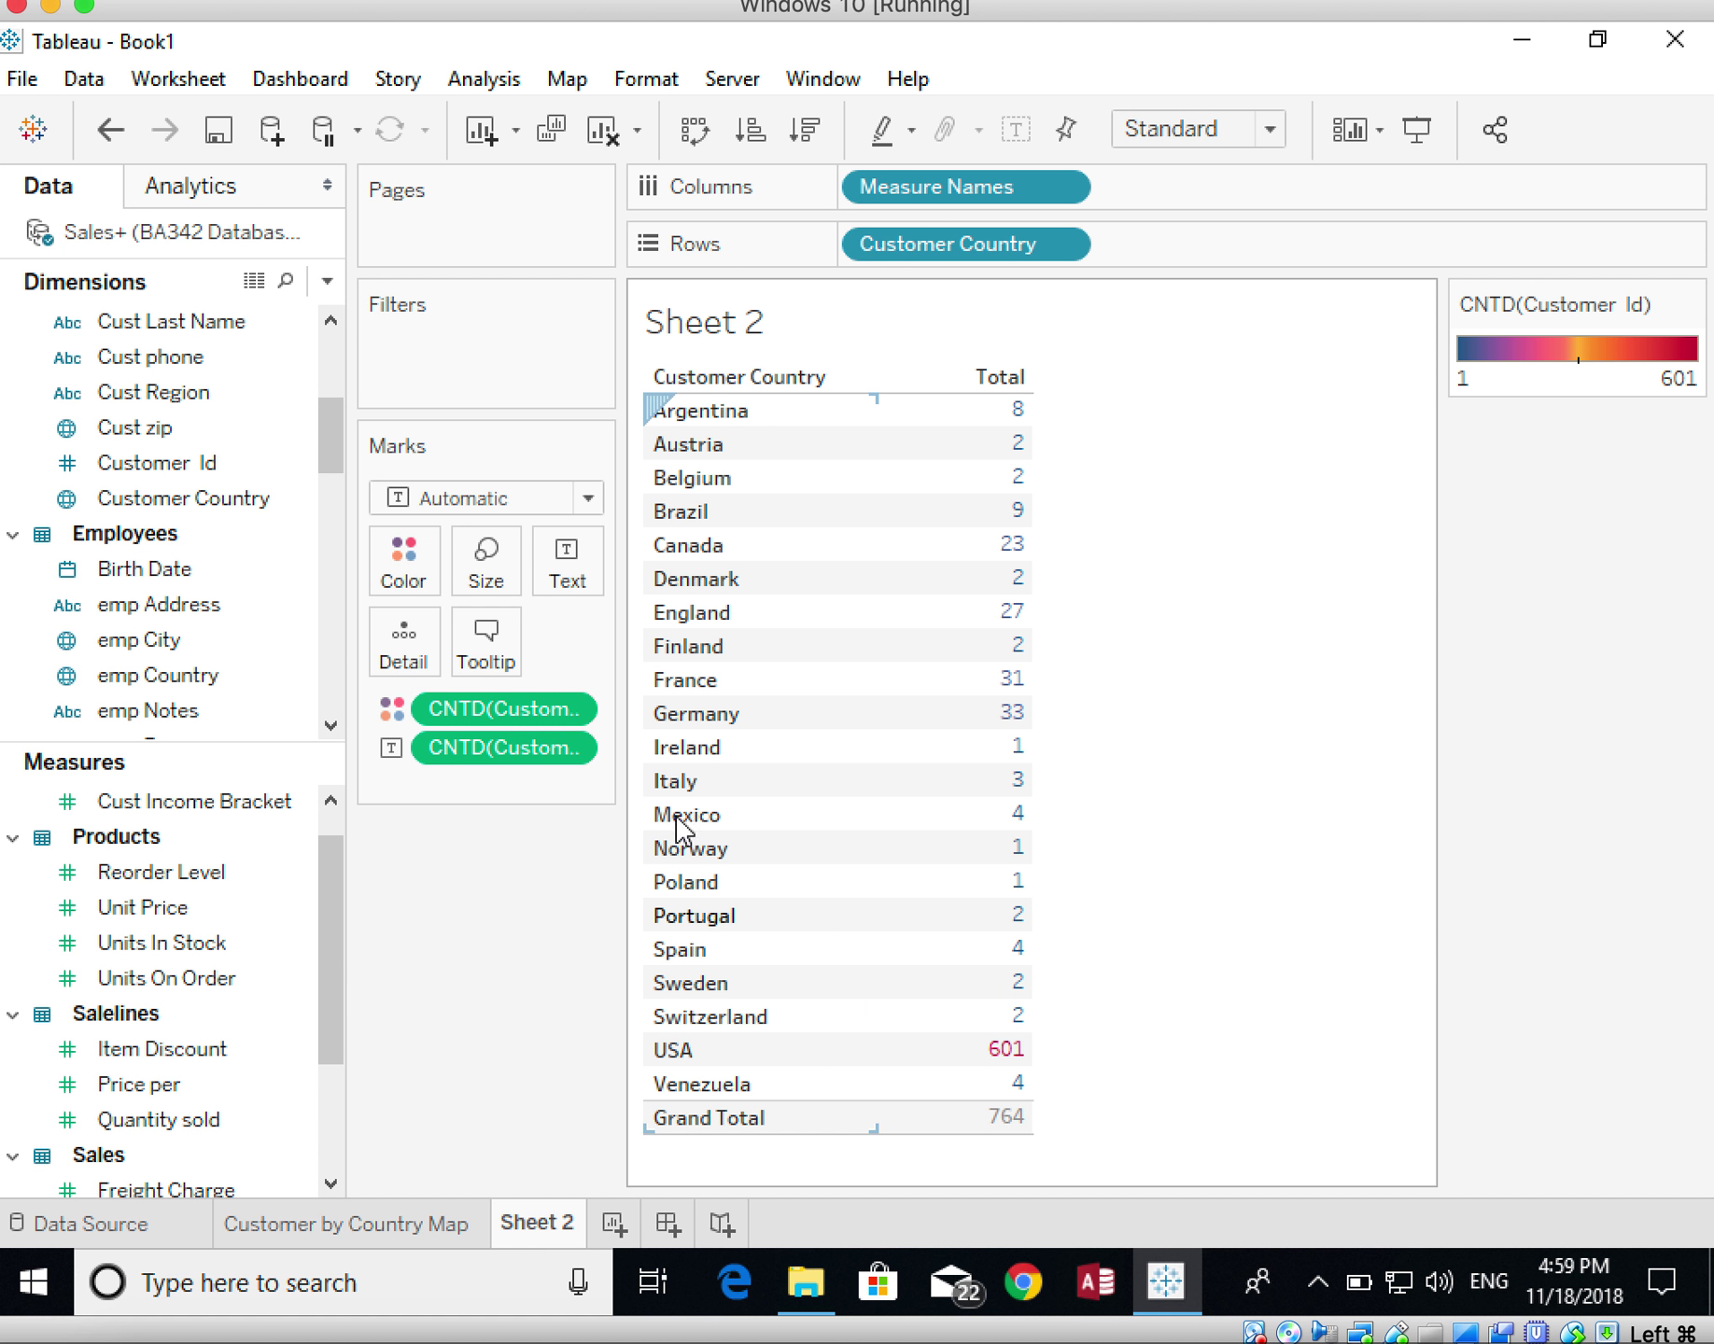
Try encoding the text count field as mark size, and return it to a text label
click(392, 749)
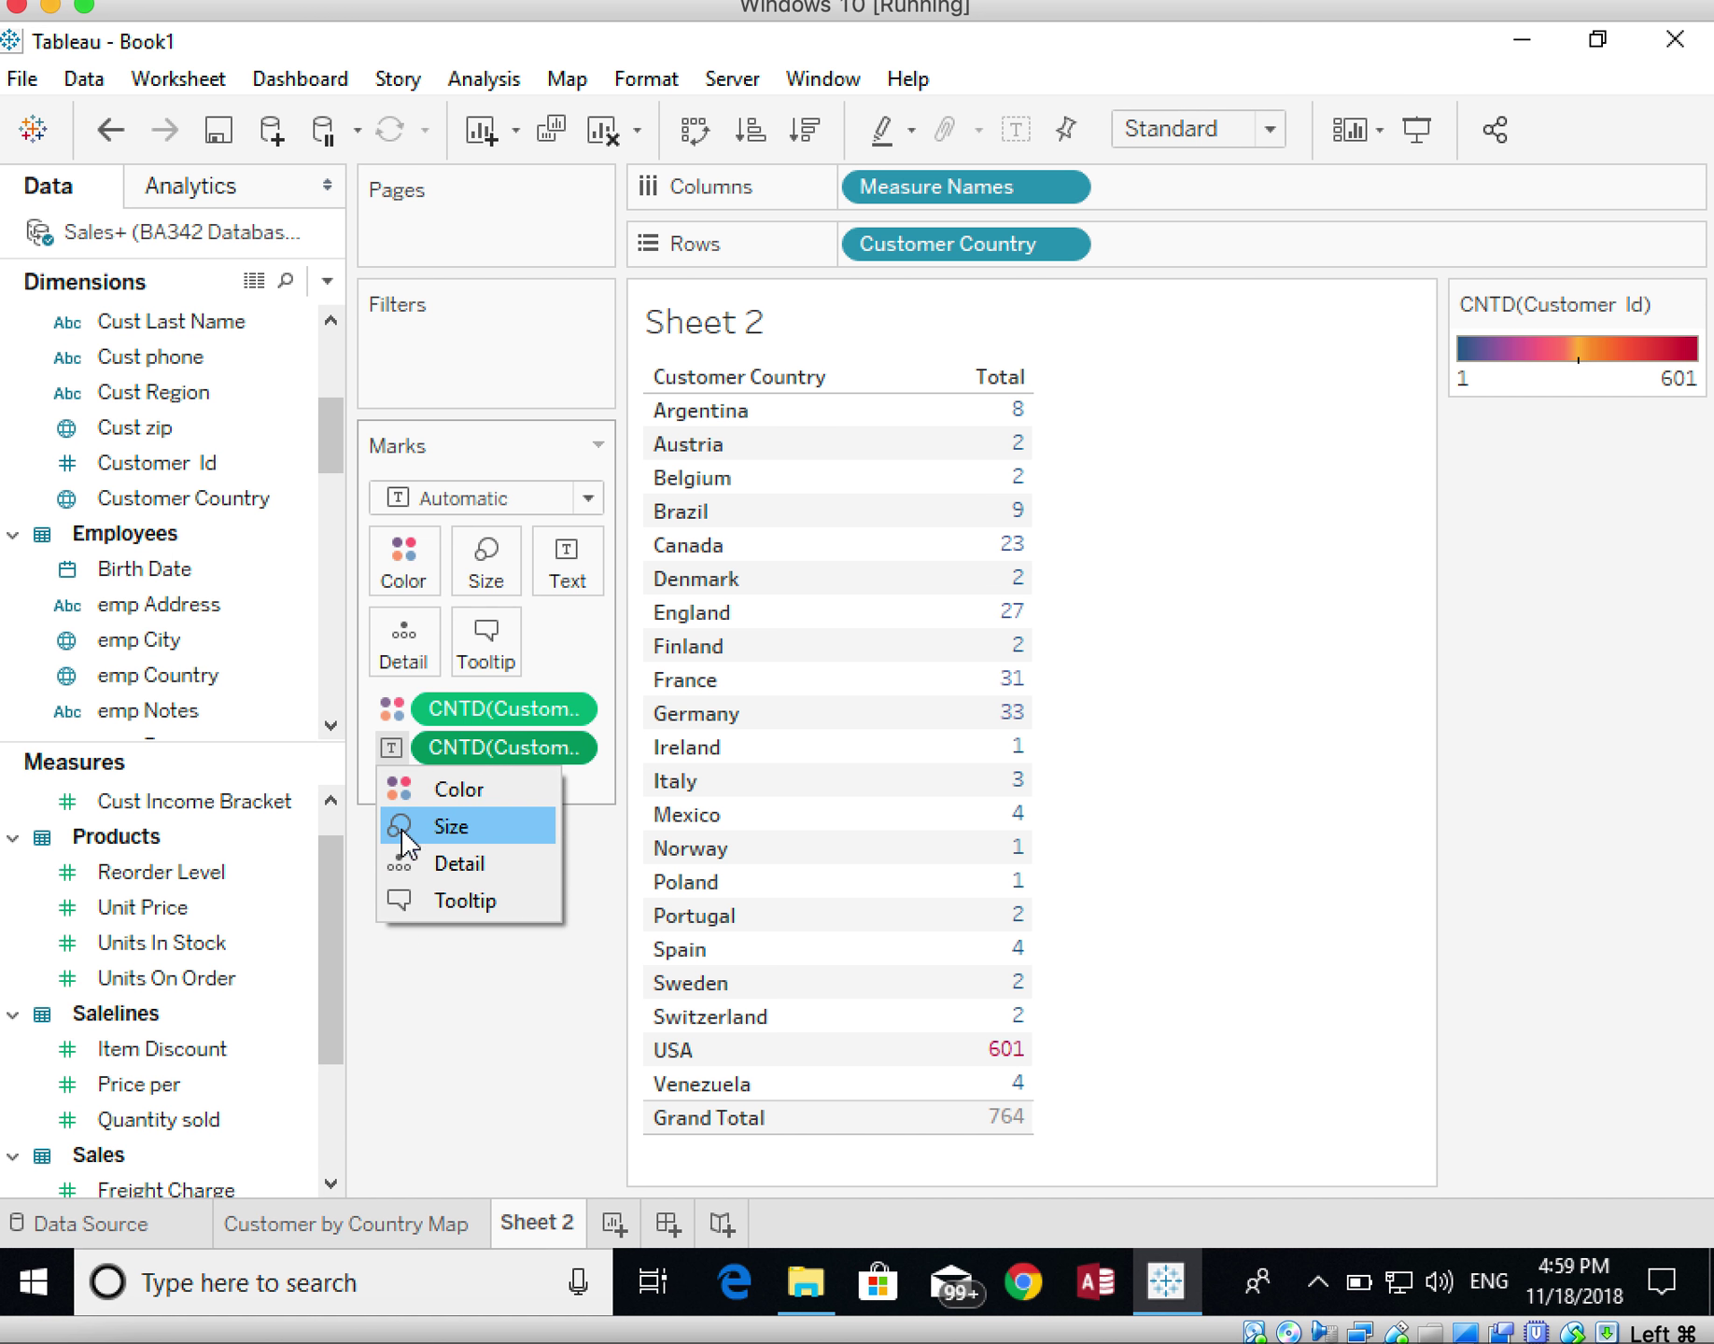
click(451, 826)
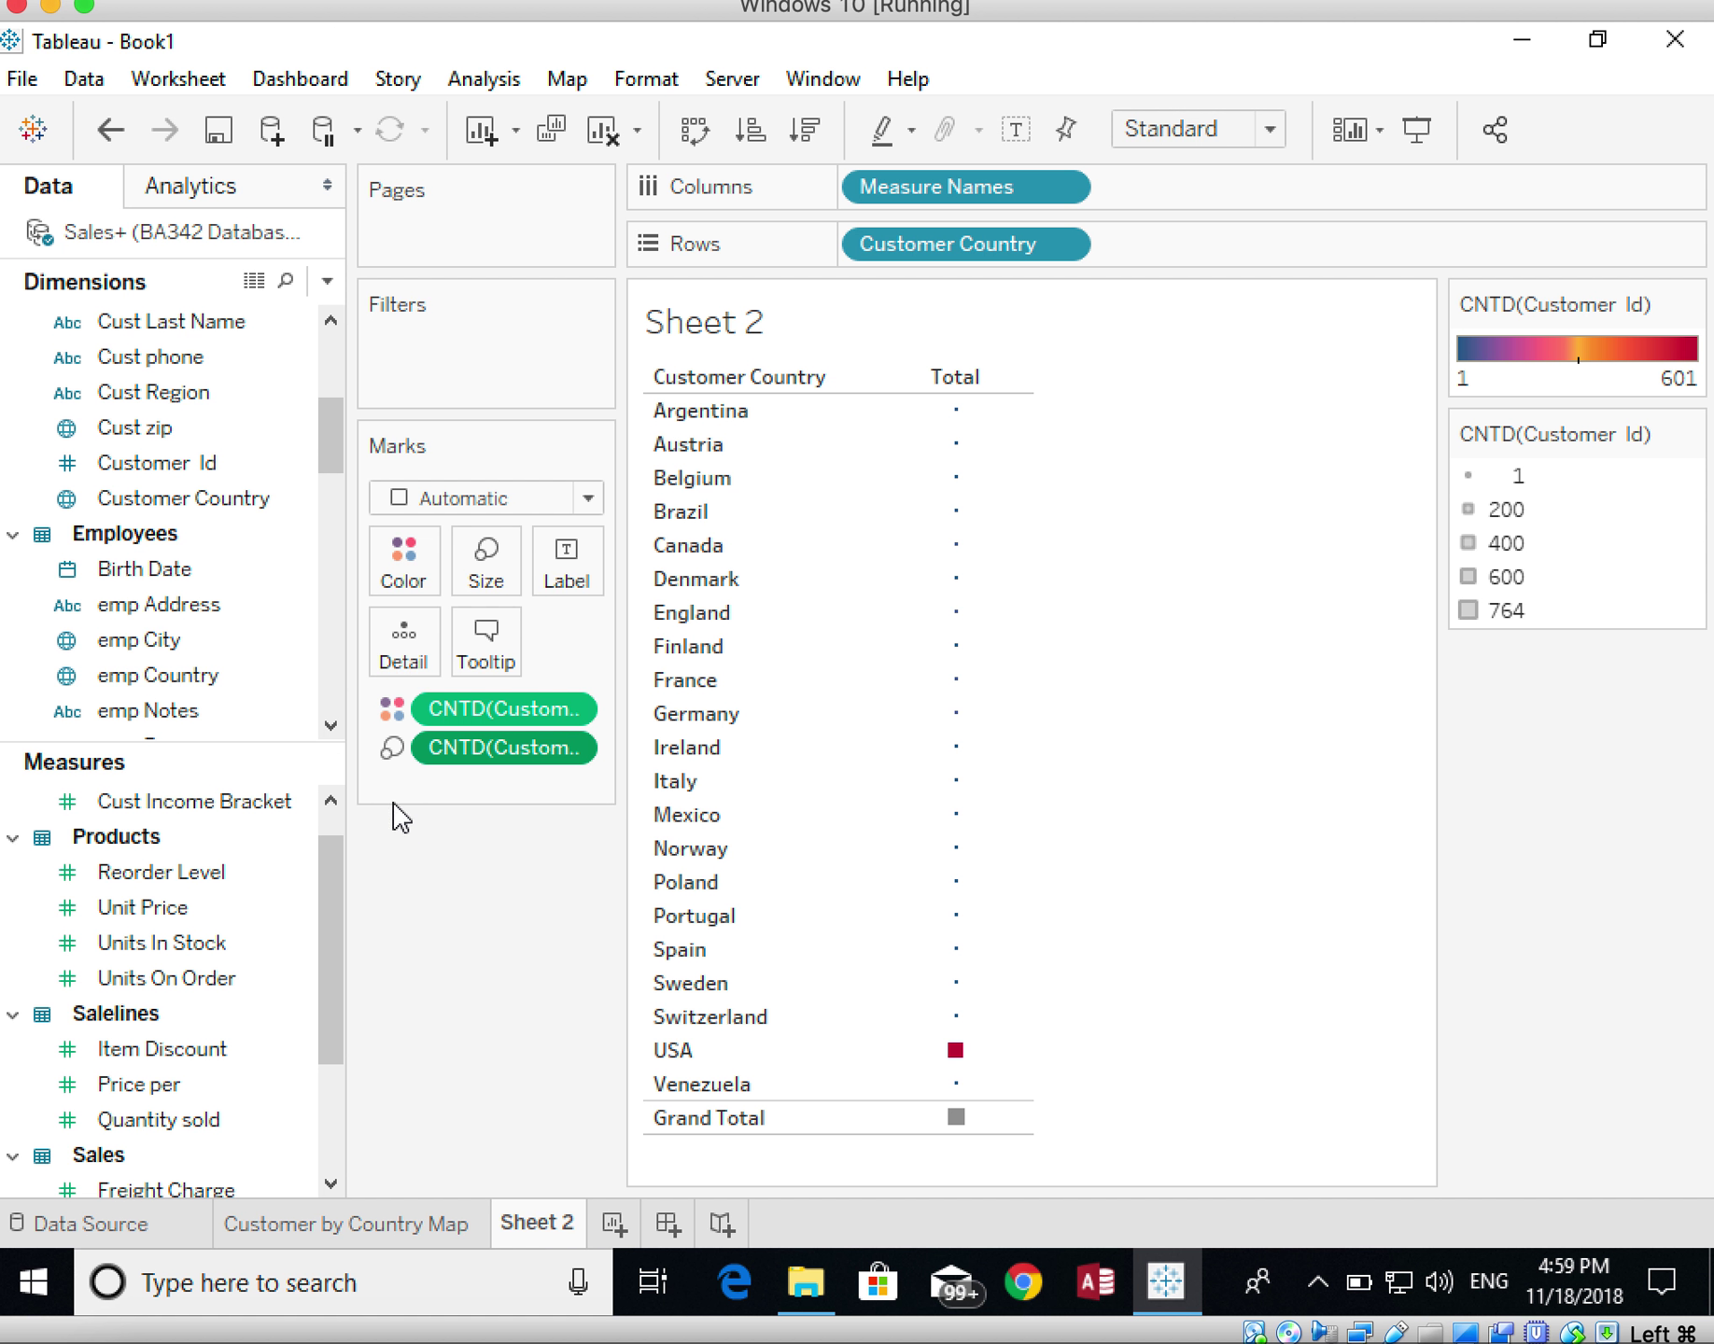
click(392, 748)
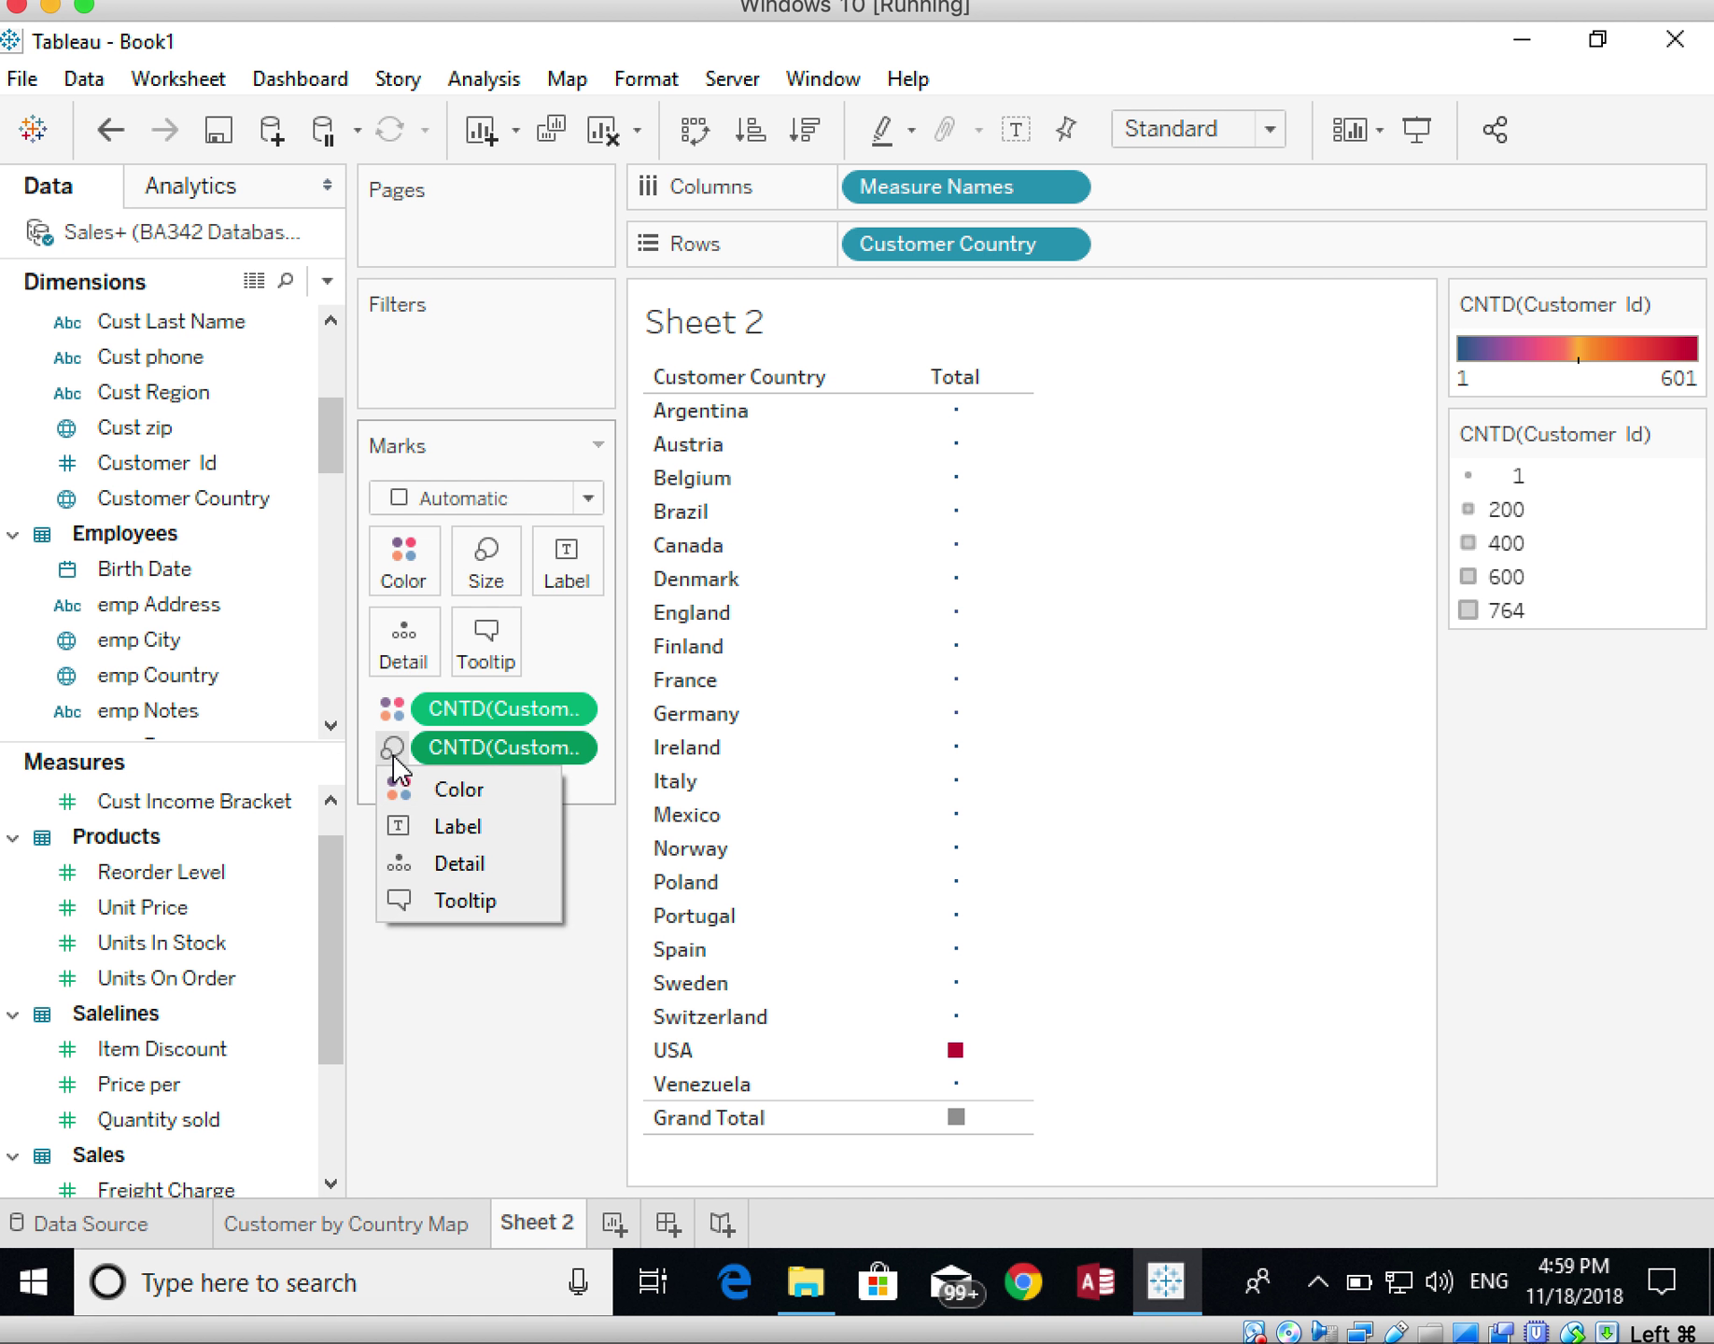
click(416, 827)
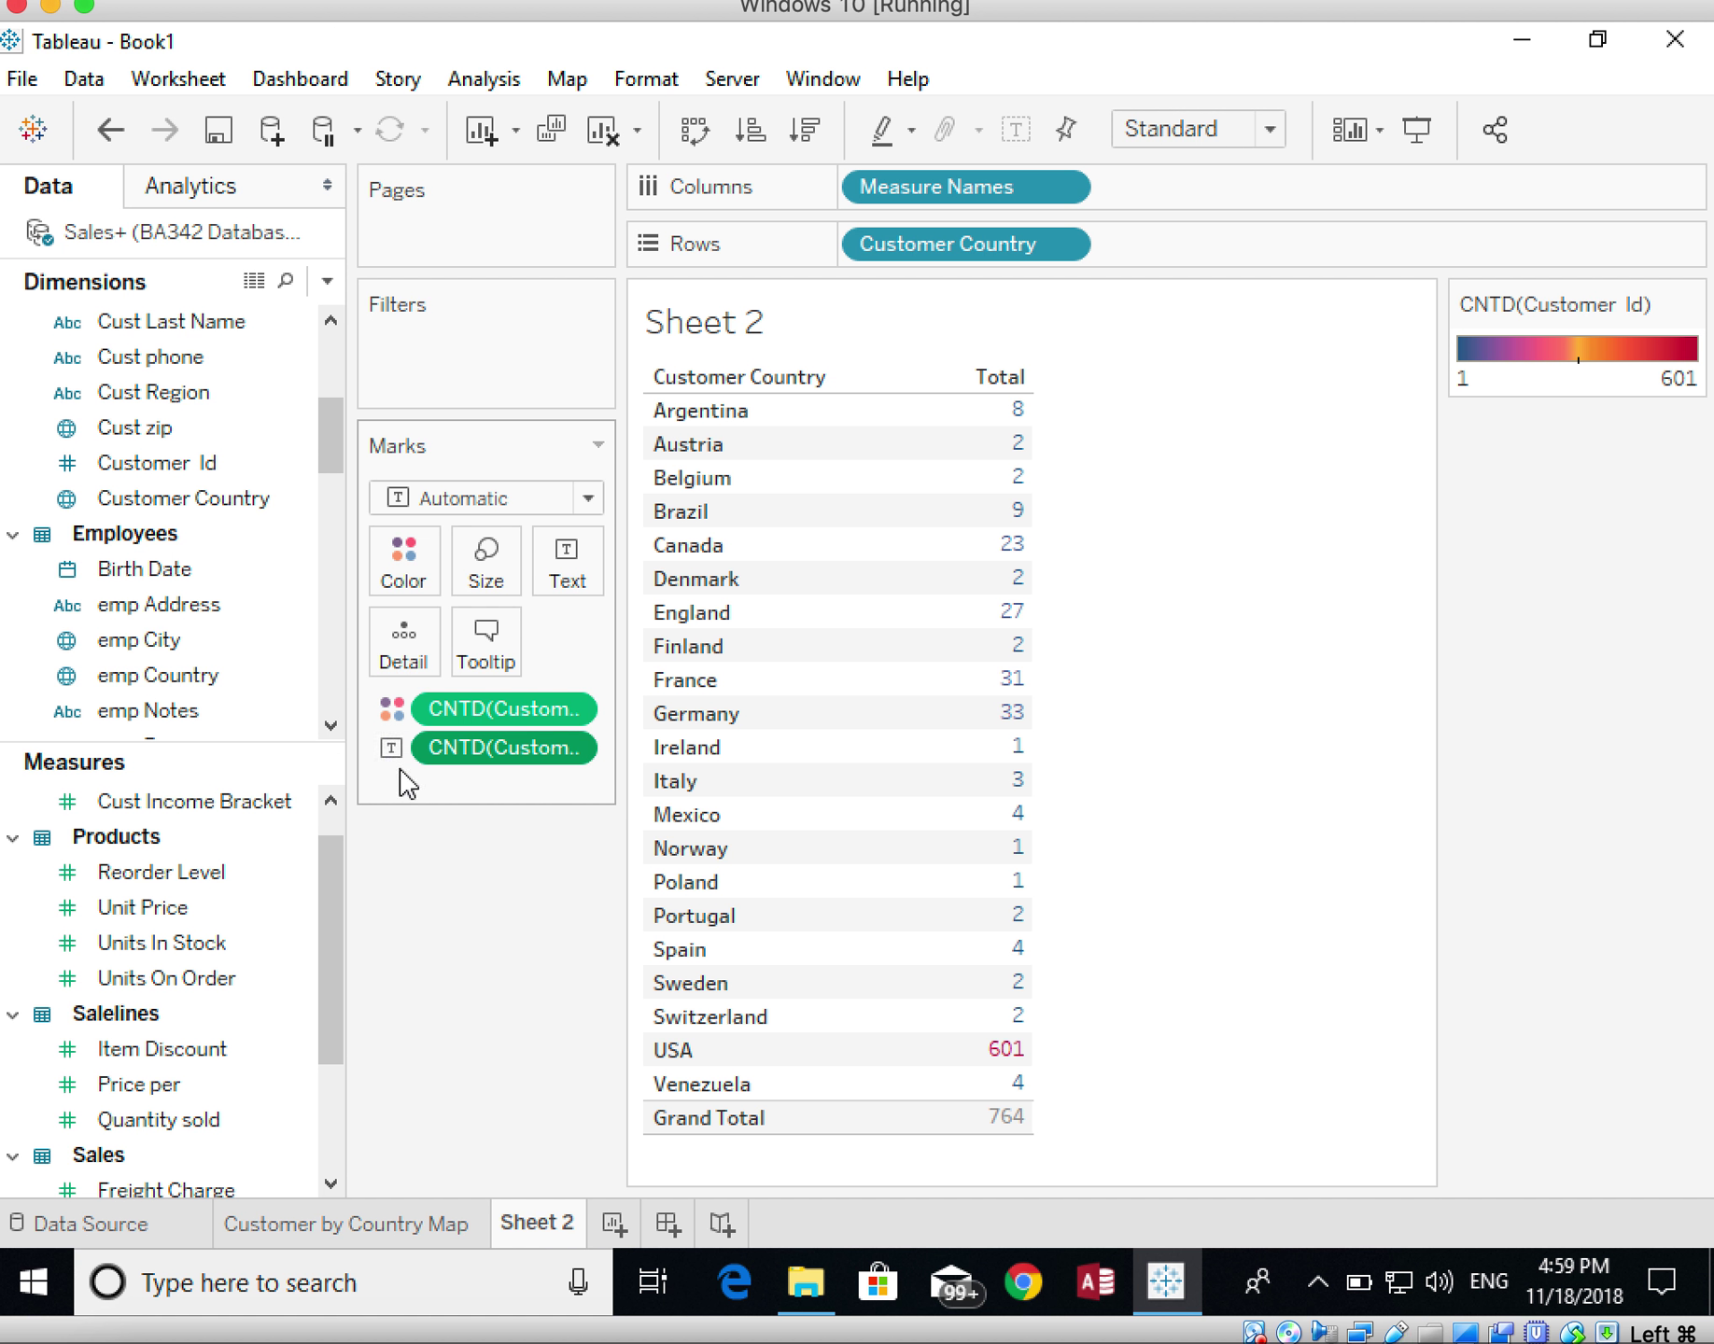
Try encoding the color count field as detail and as mark size, and undo both changes
click(393, 710)
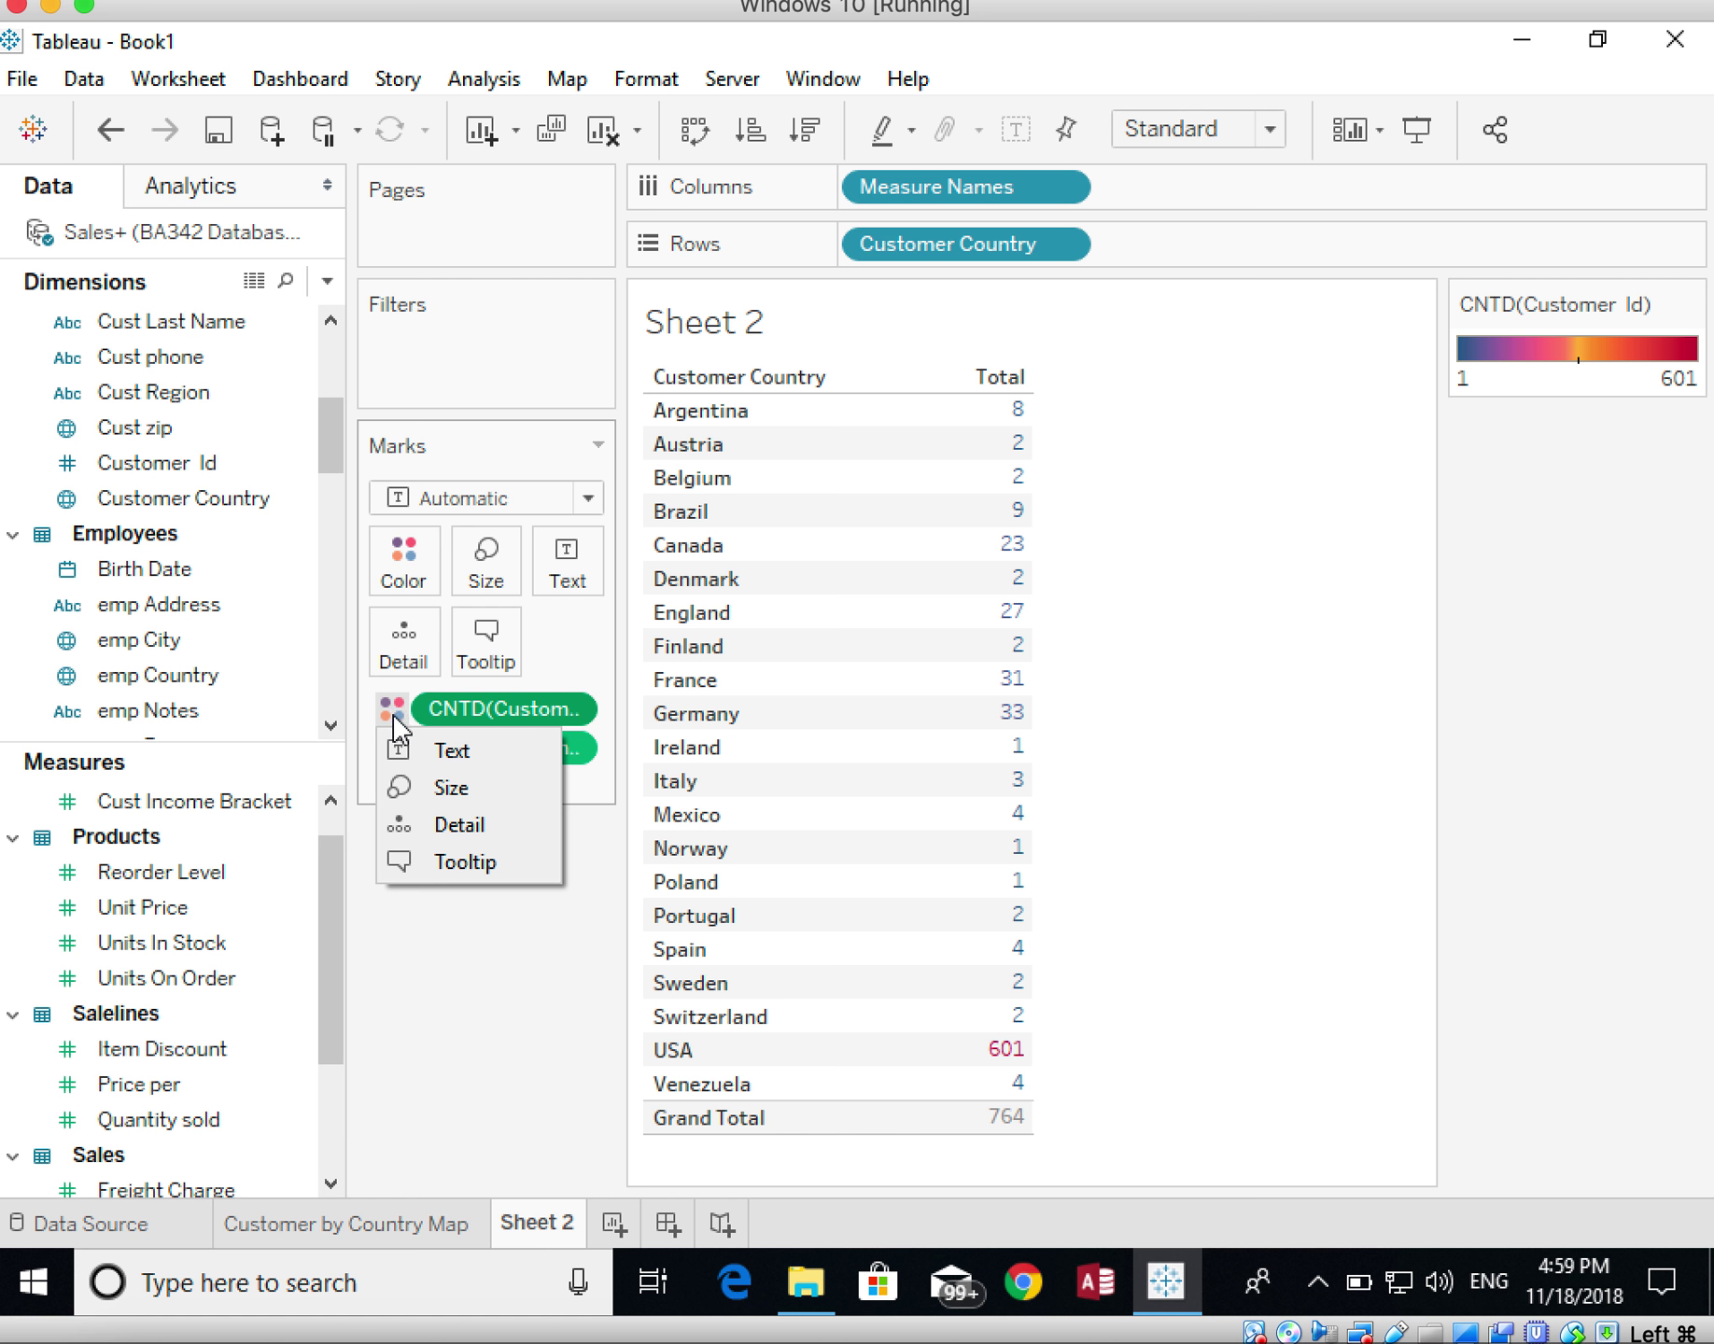
click(407, 655)
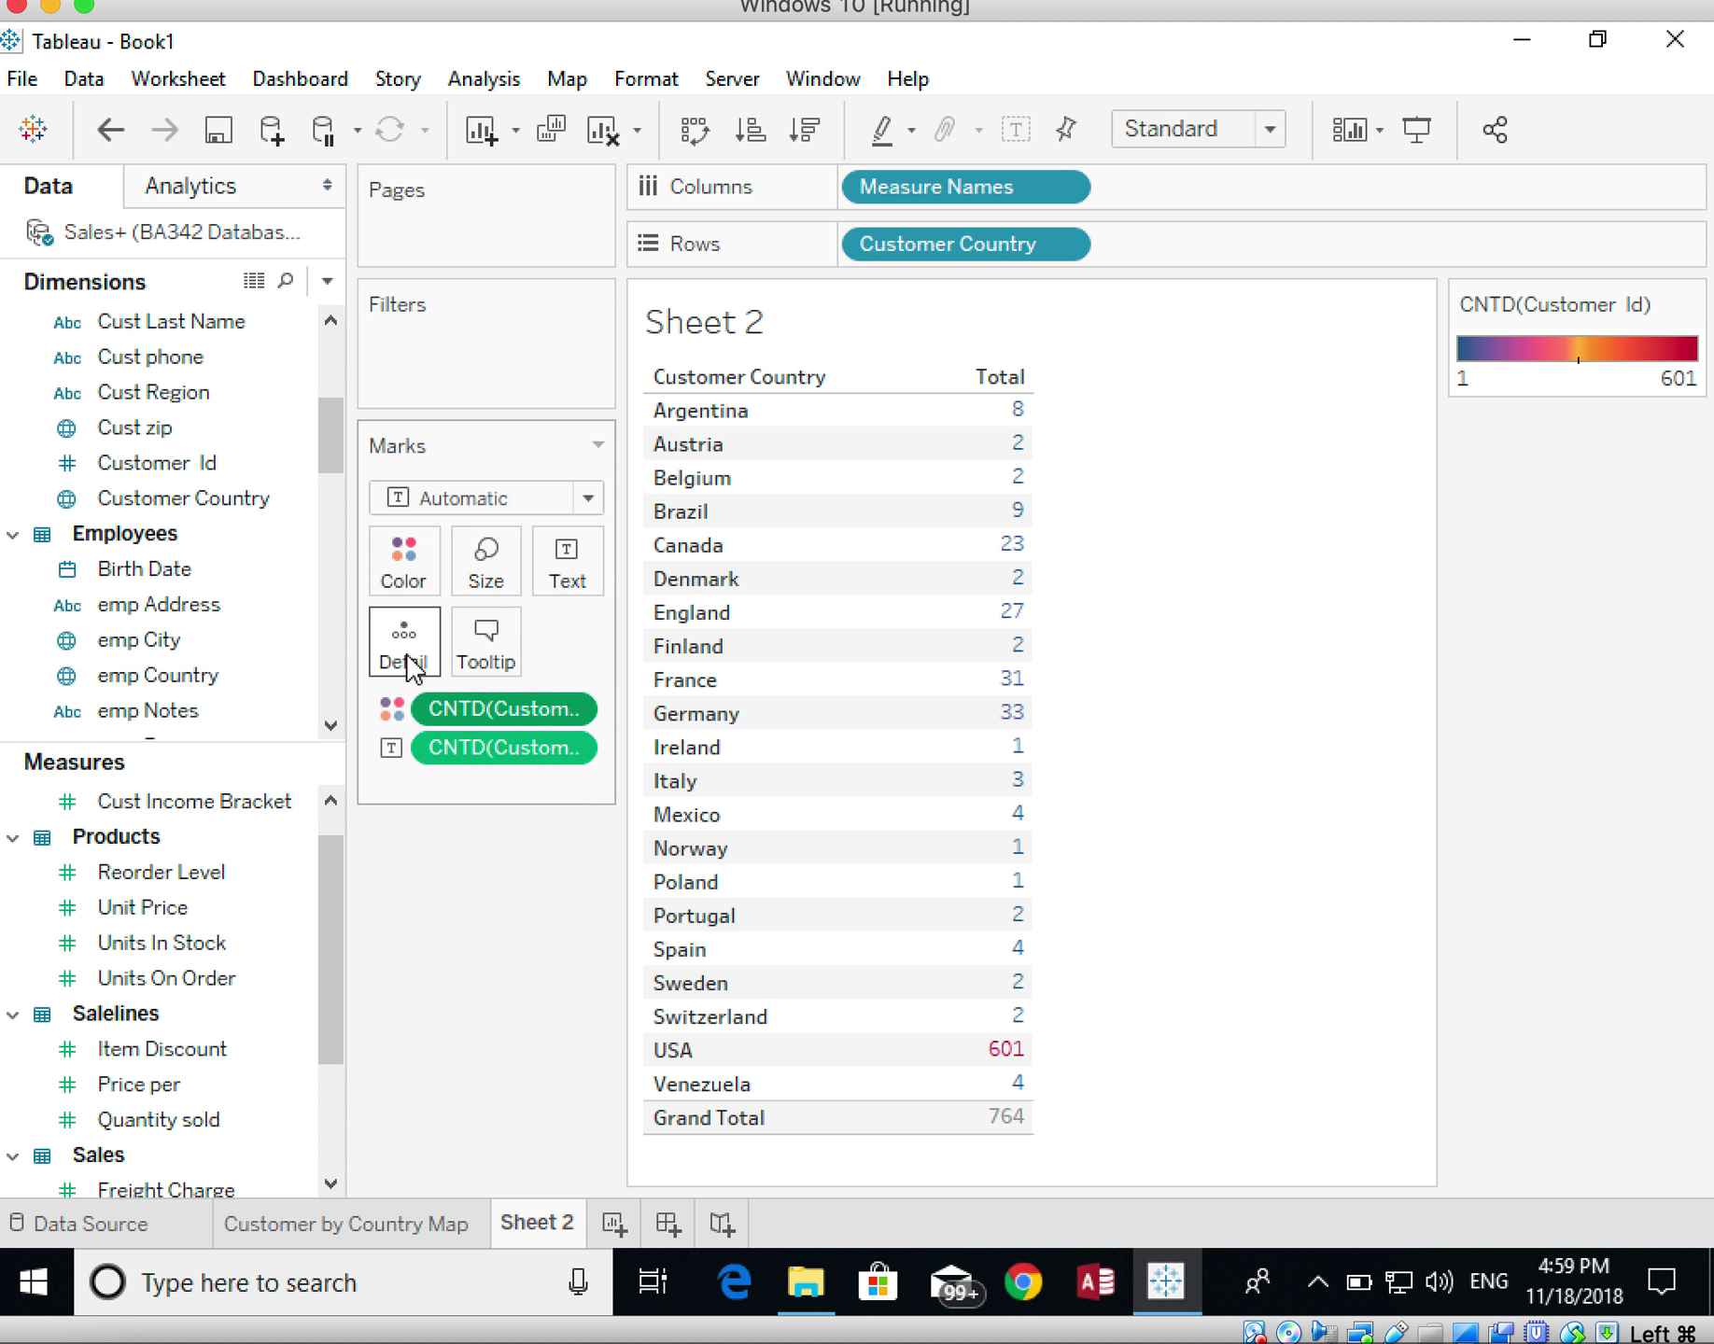
click(393, 709)
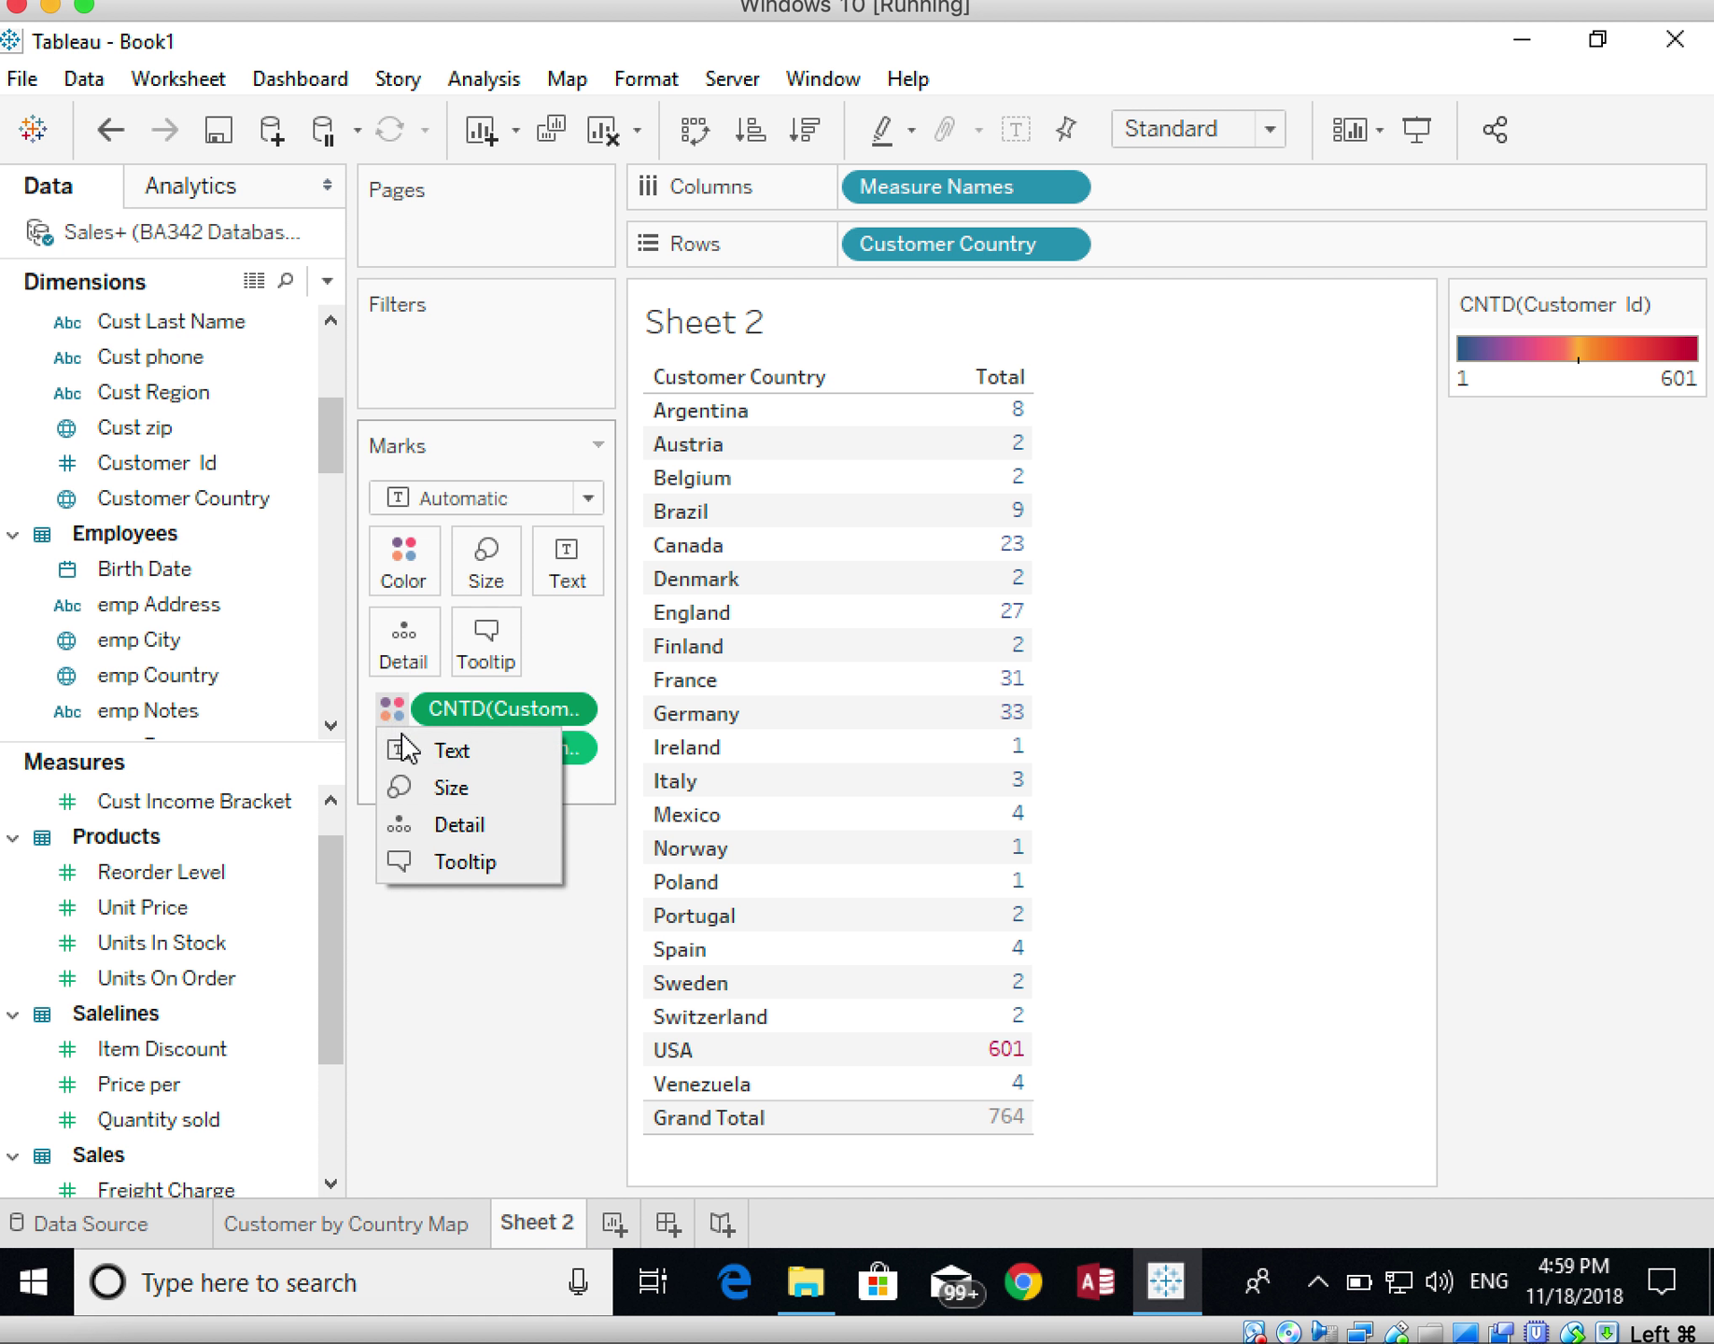
click(407, 825)
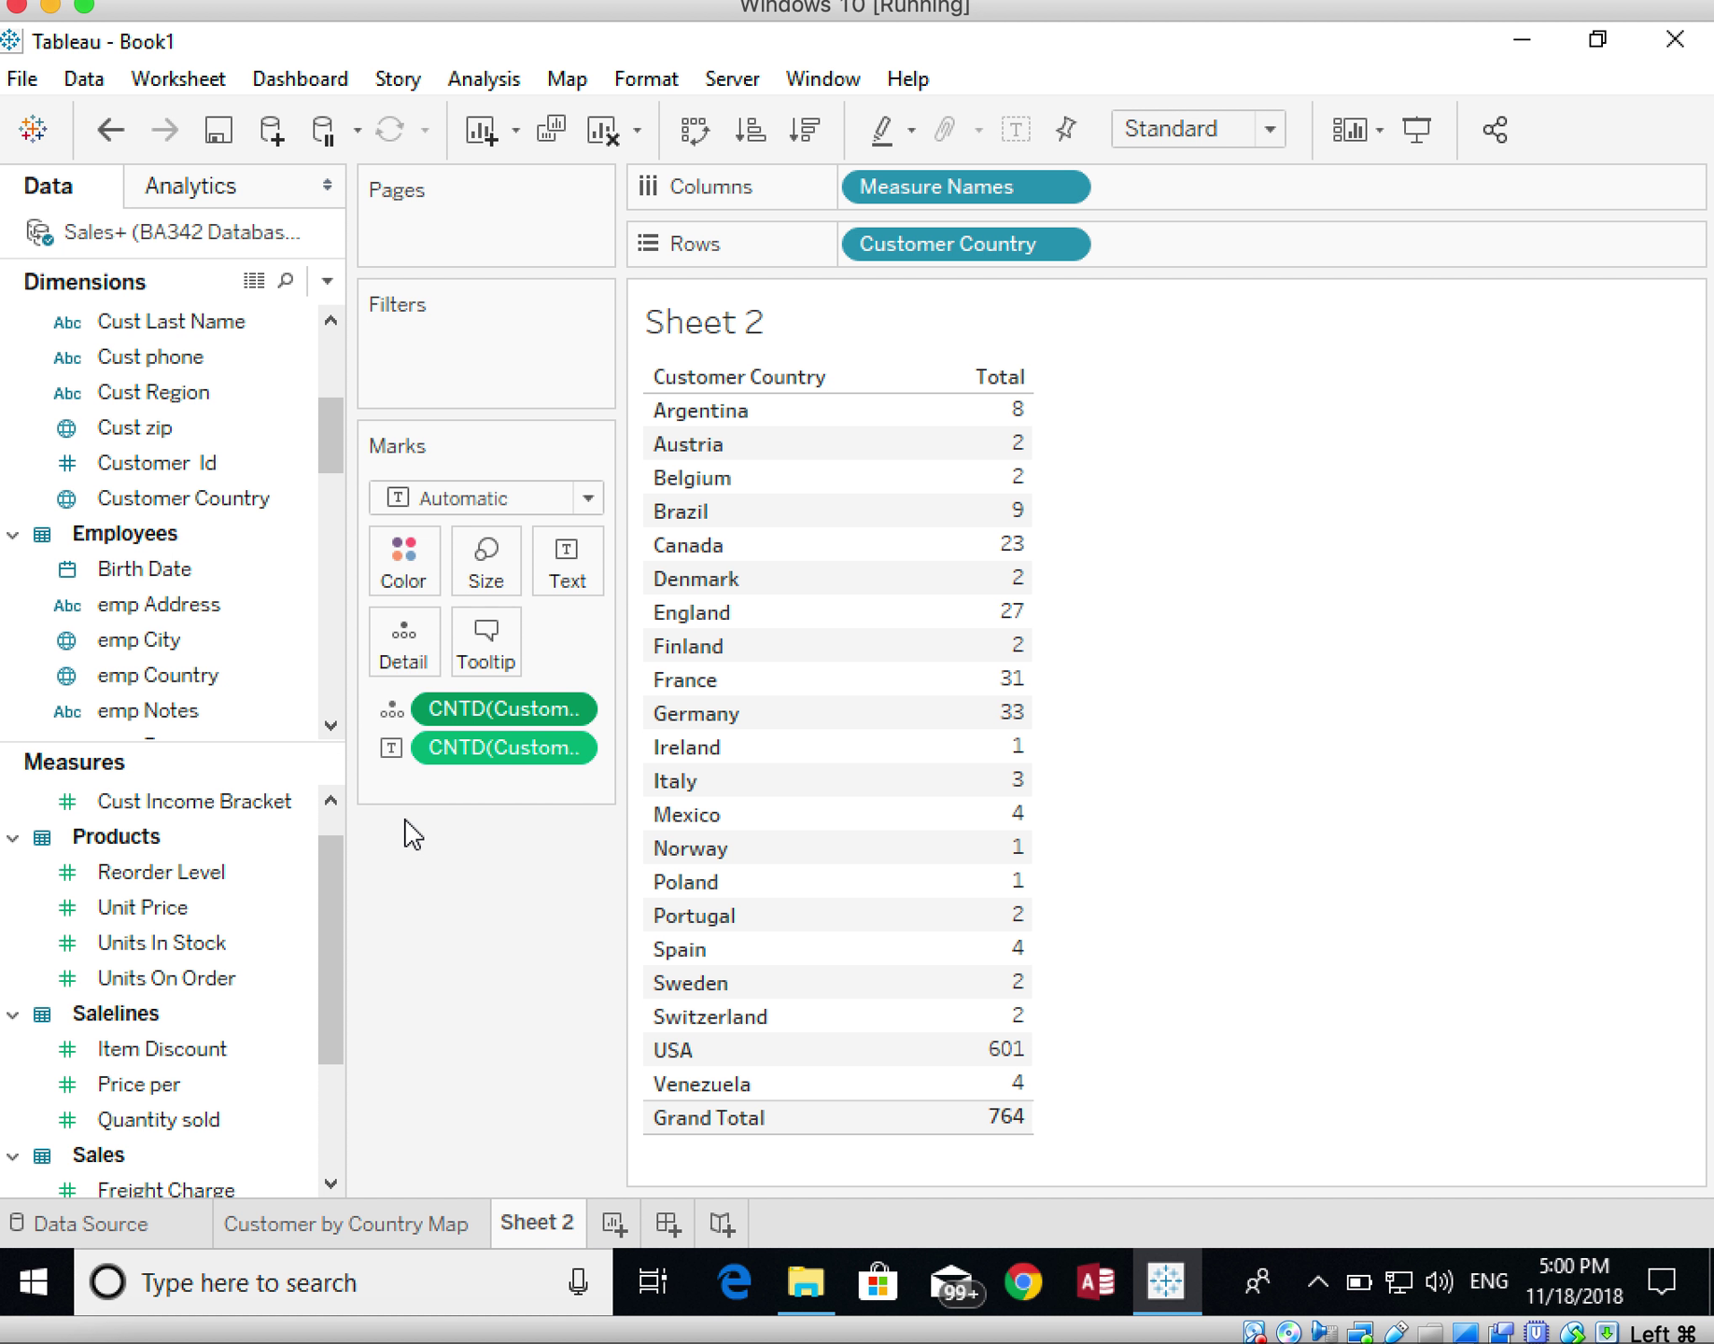
click(392, 710)
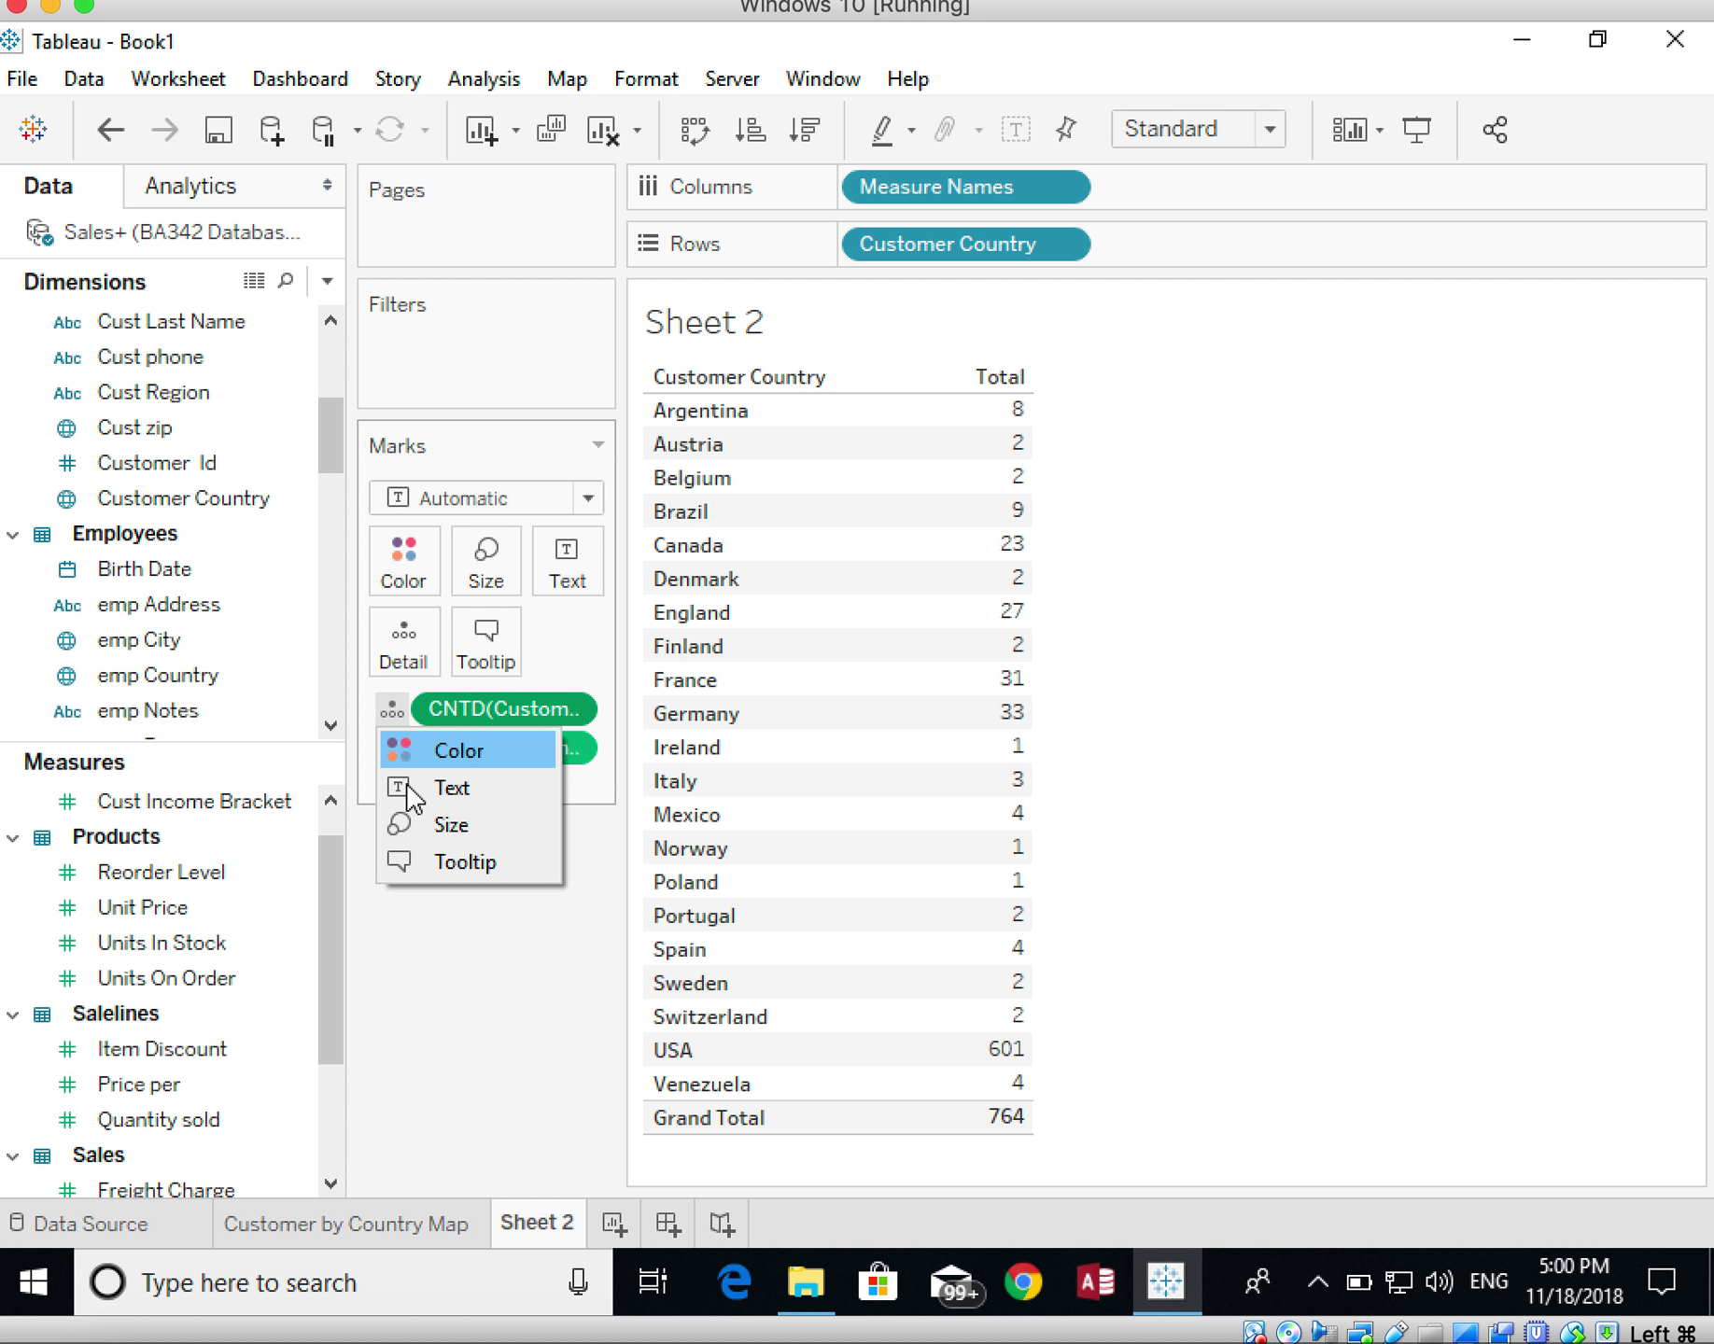
click(408, 822)
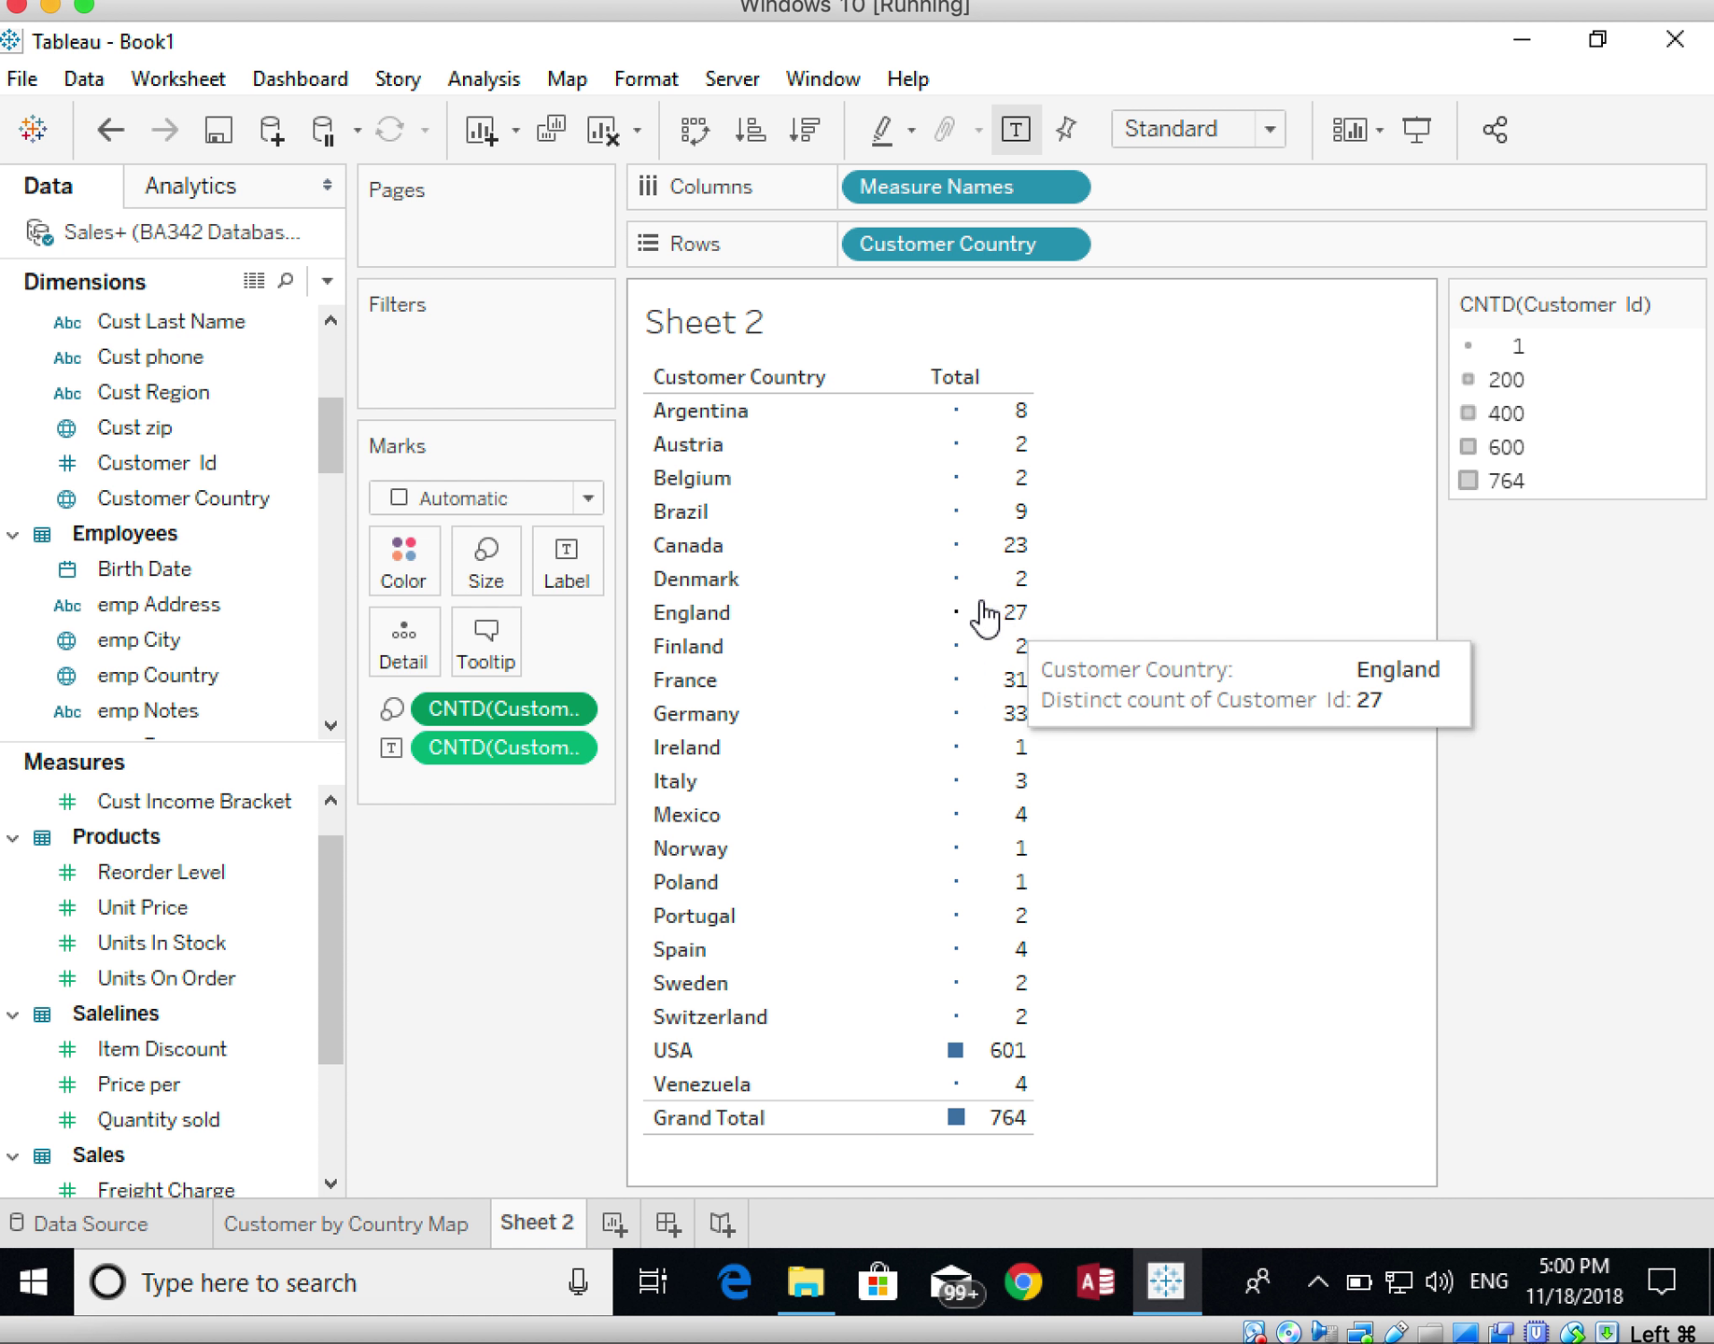
click(109, 131)
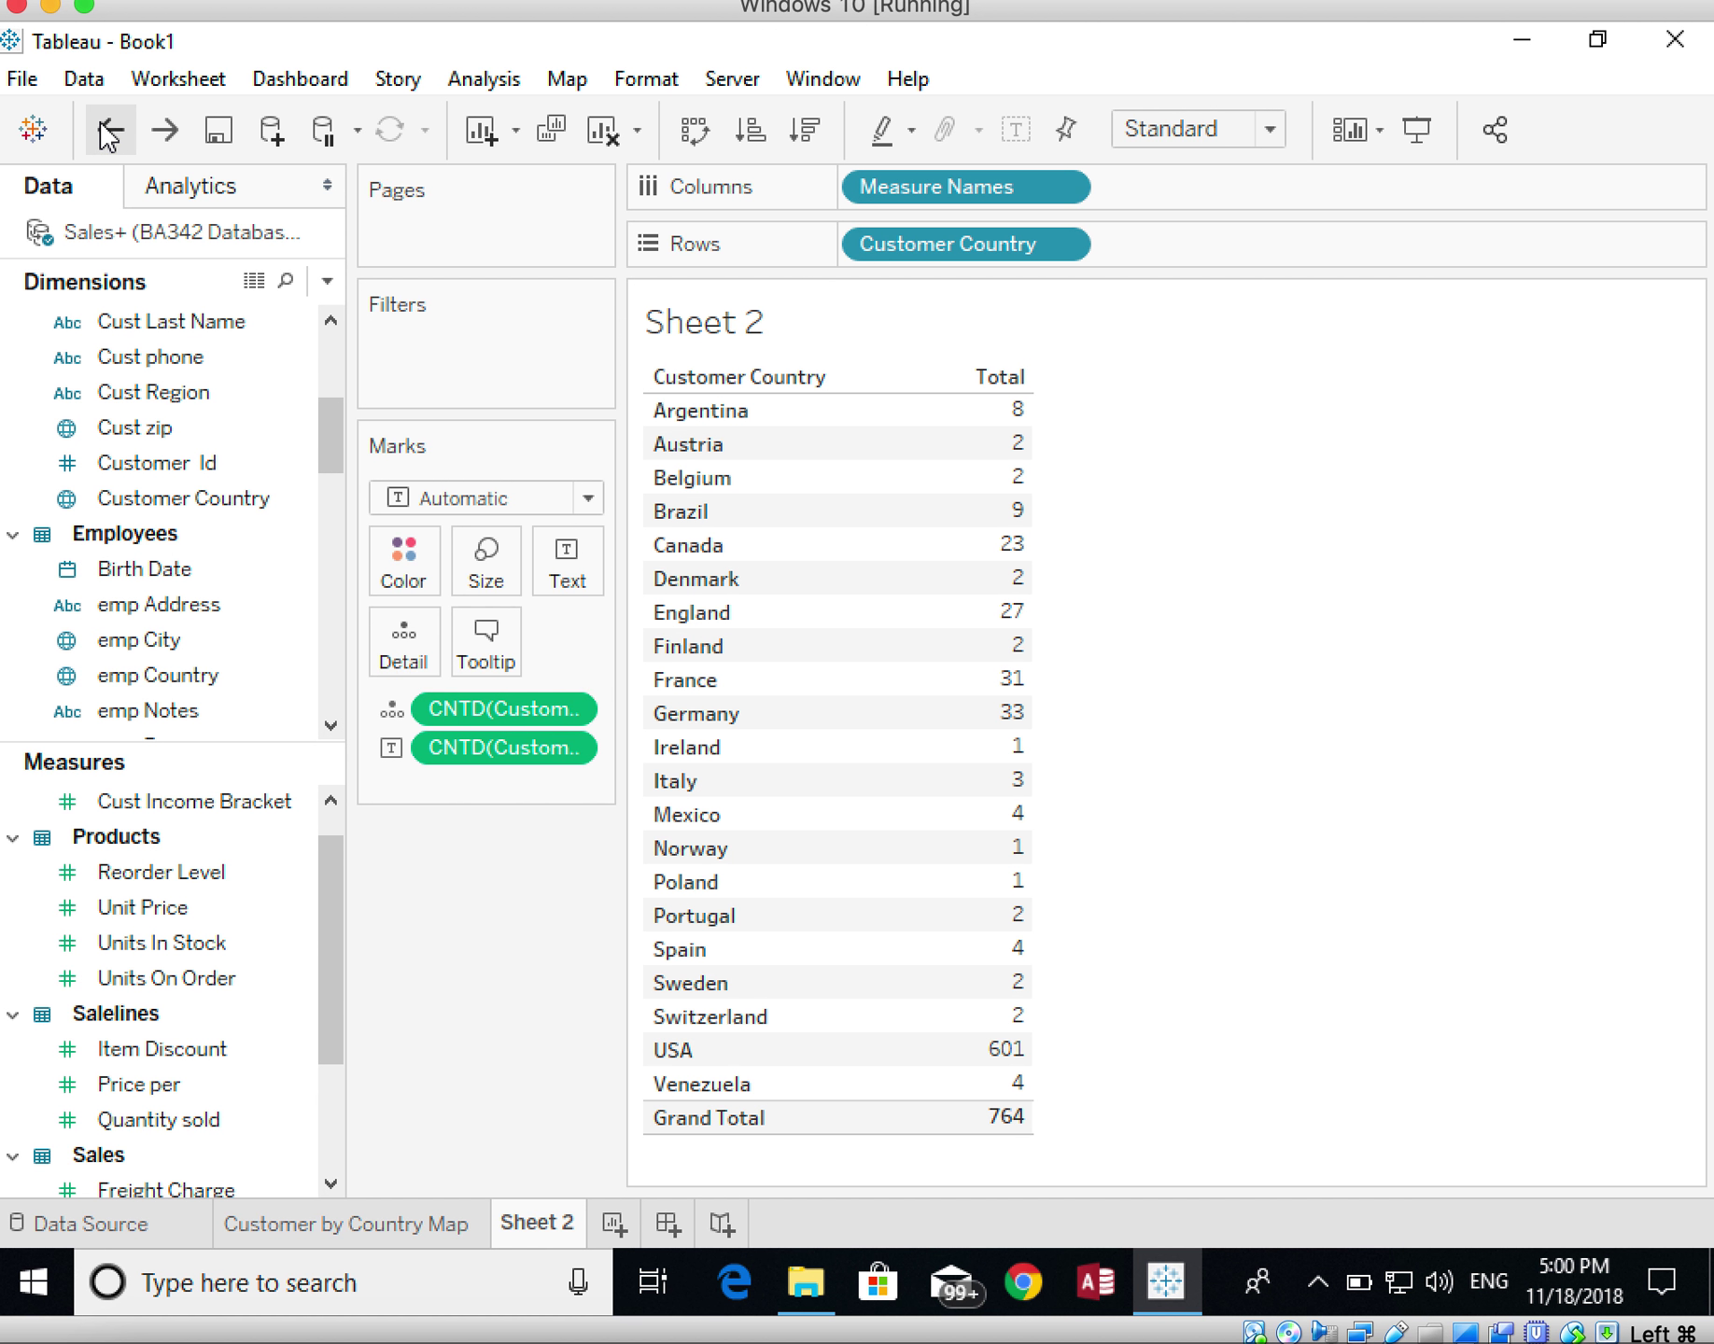
click(110, 131)
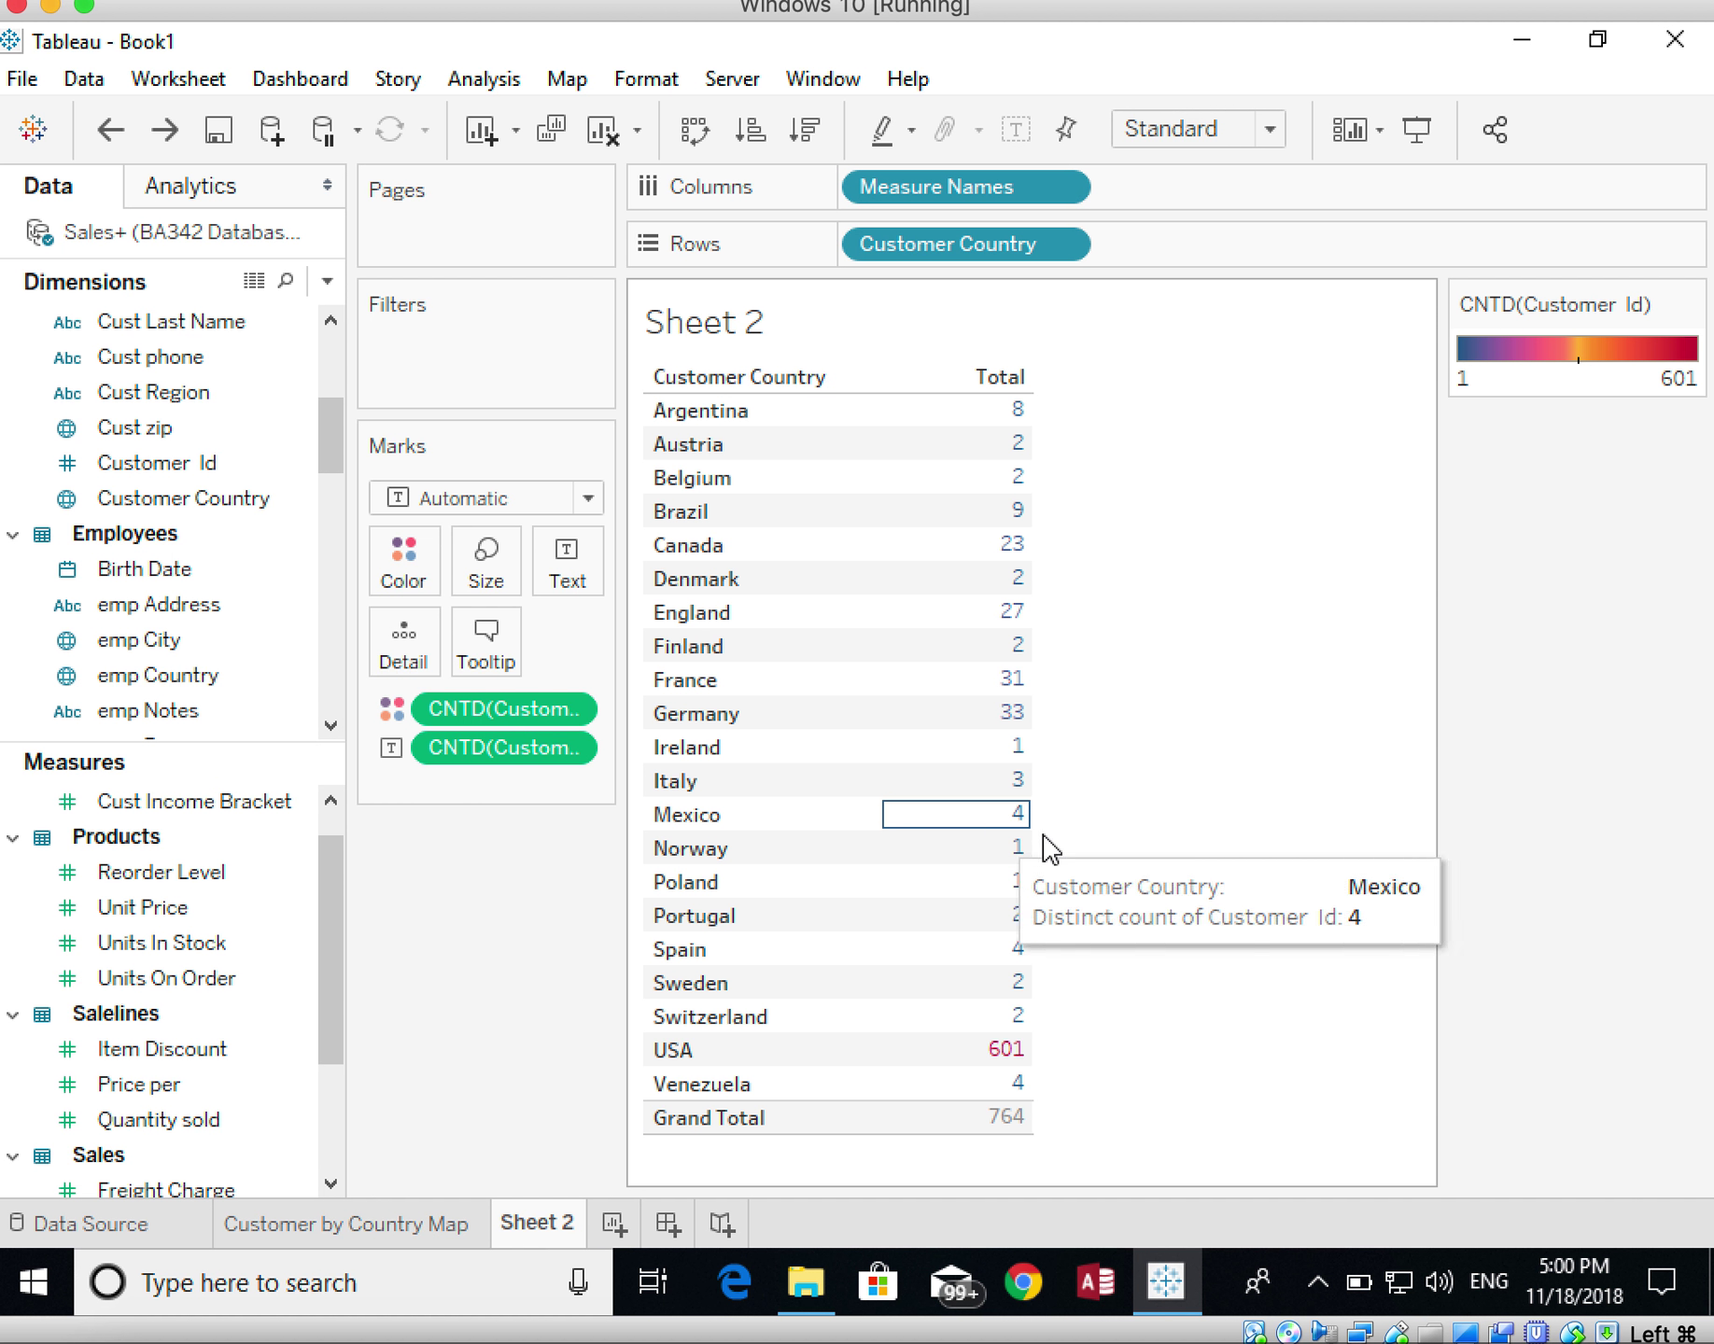
Replace the worksheet's title with "Customer Count Text Table"
double_click(736, 344)
text(C<Sheet Name>)
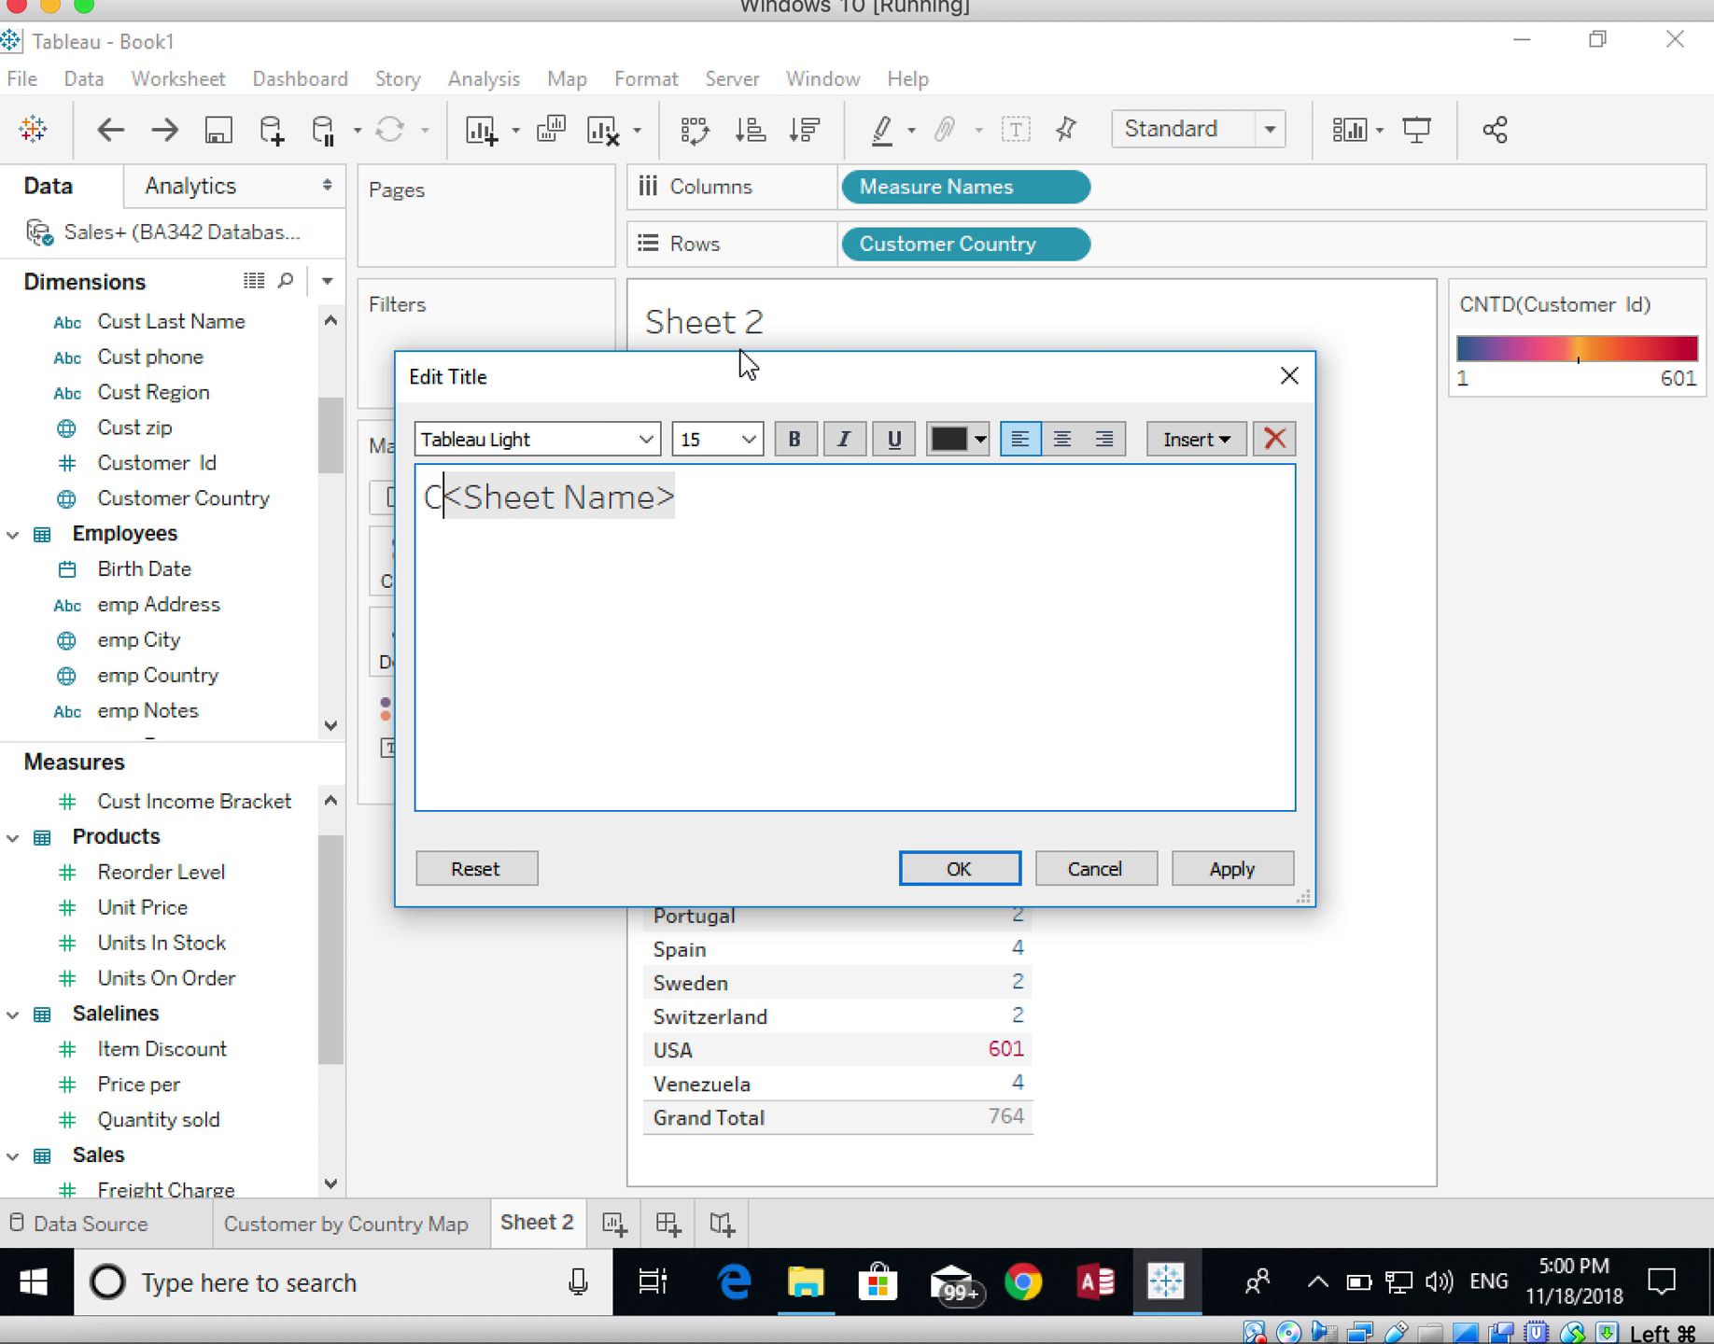
key(BackSpace)
key(BackSpace)
key(BackSpace)
key(BackSpace)
key(BackSpace)
key(BackSpace)
key(BackSpace)
key(BackSpace)
key(BackSpace)
key(BackSpace)
key(BackSpace)
key(BackSpace)
key(BackSpace)
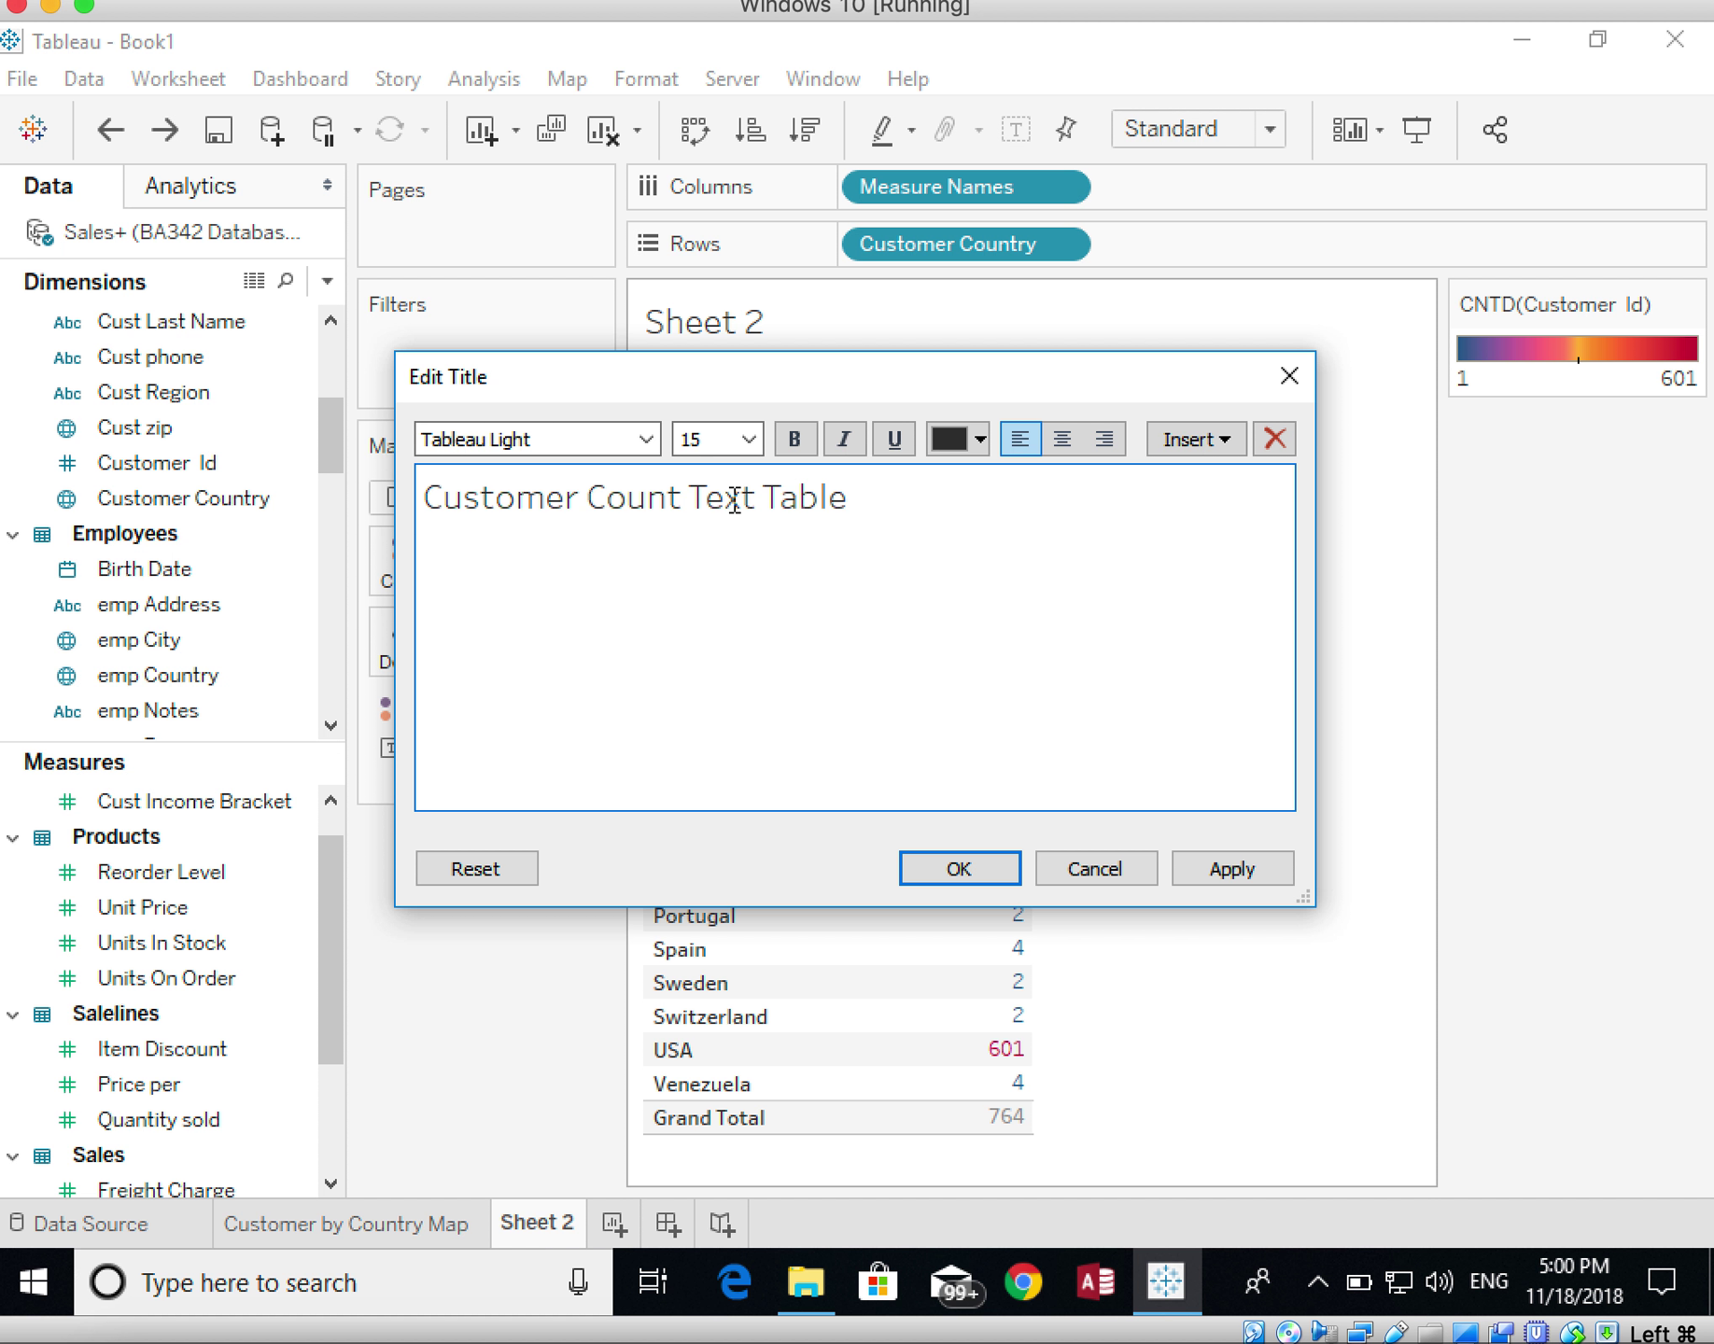
click(1003, 868)
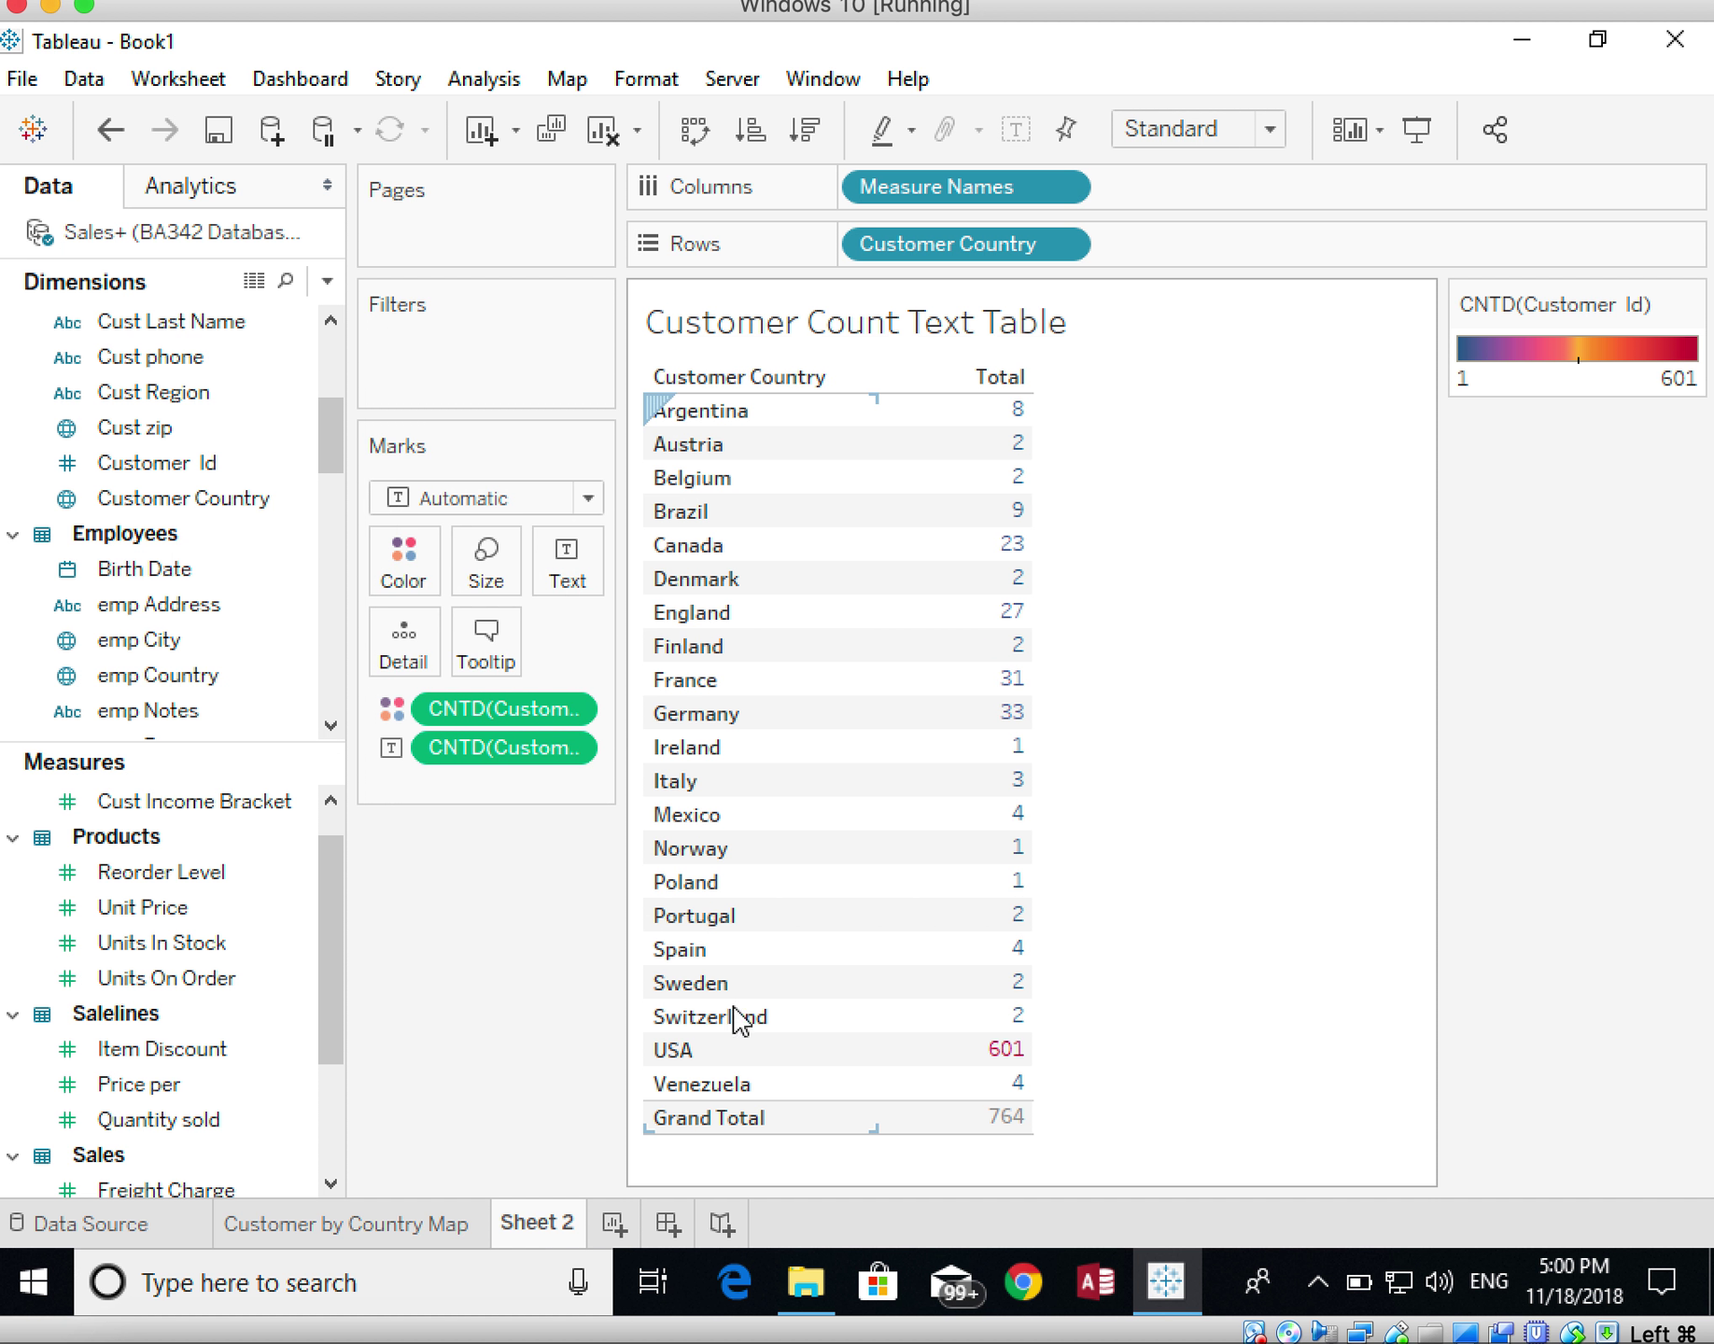
Rename the Sheet 2 worksheet as "Customer Count 2"
right_click(560, 1230)
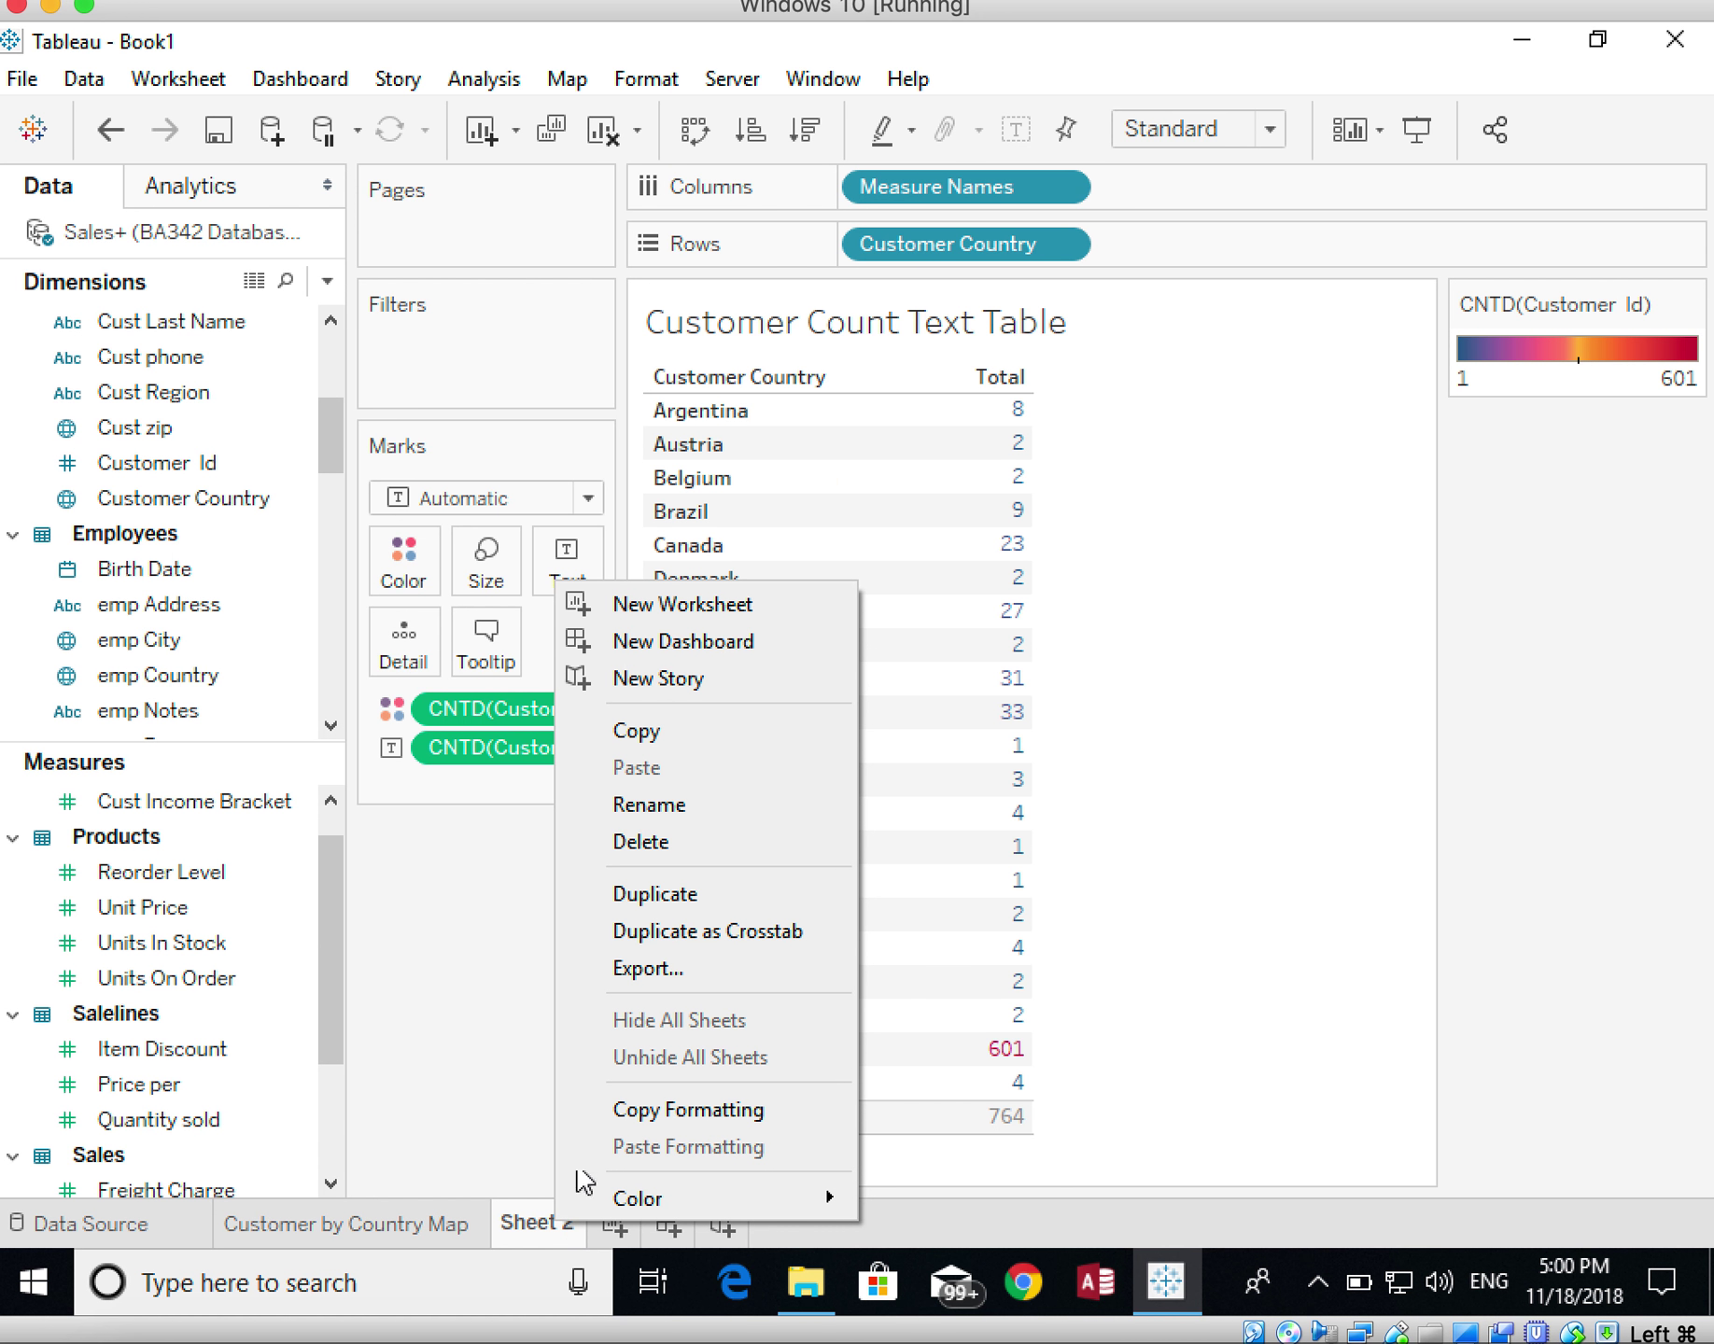
click(635, 809)
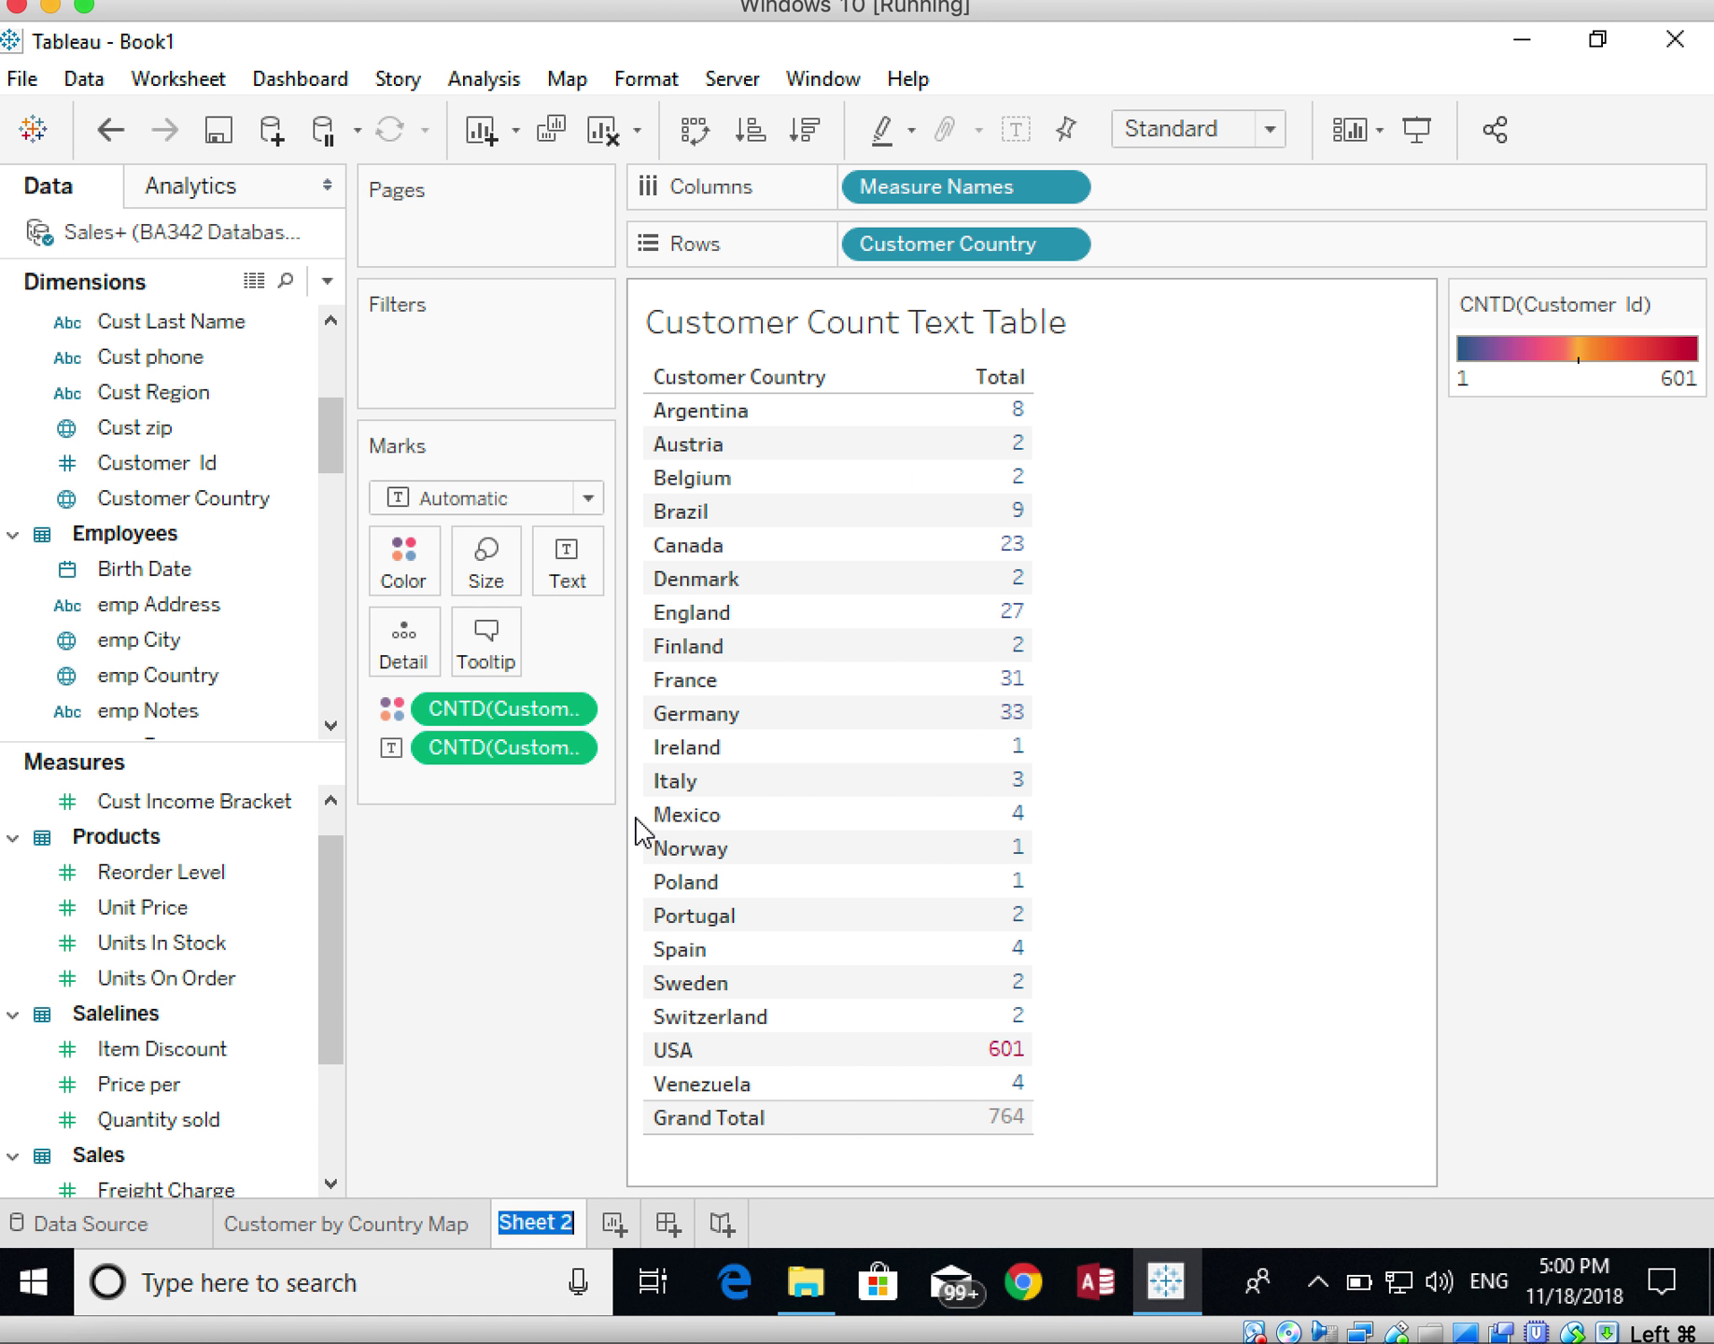
text(Customer Cou)
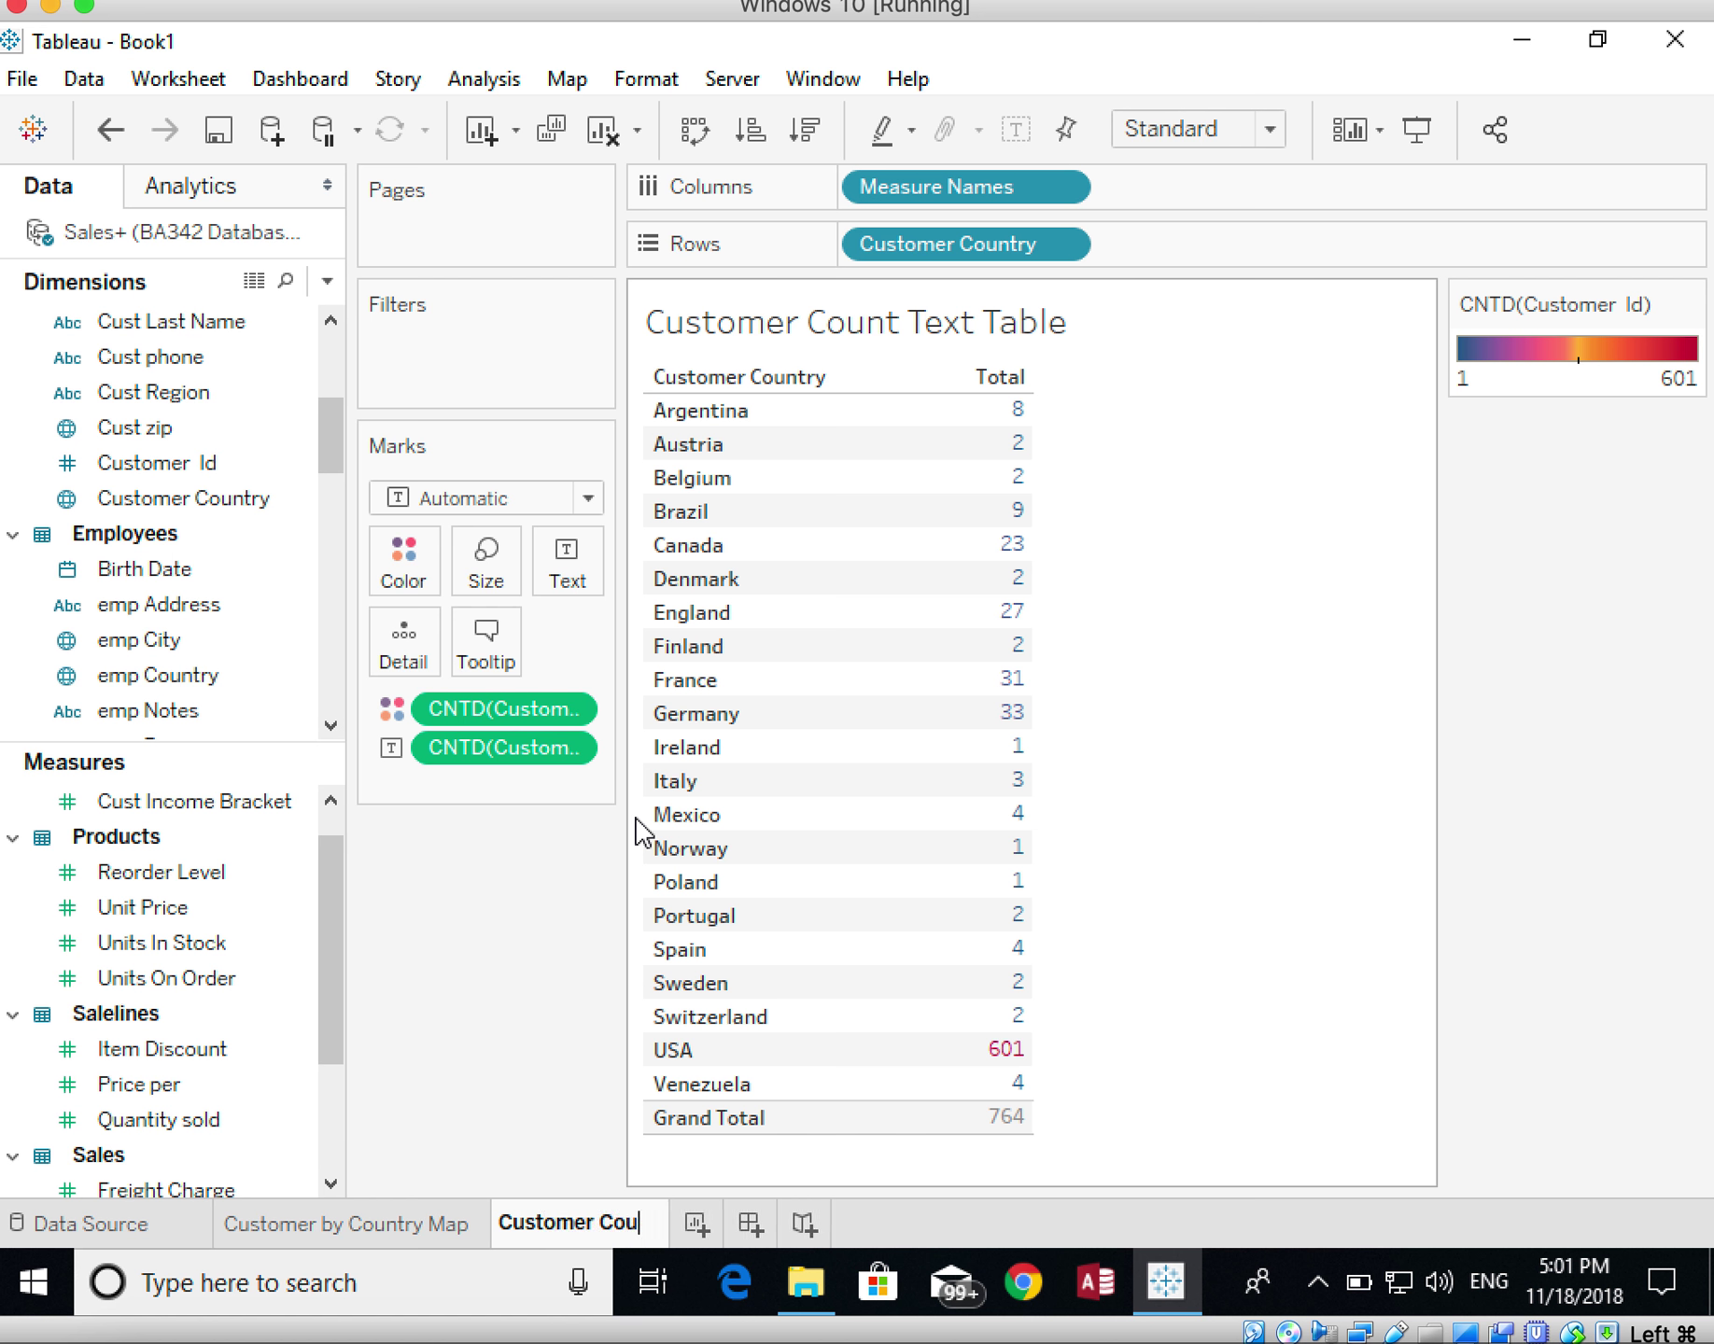
text(nt 2)
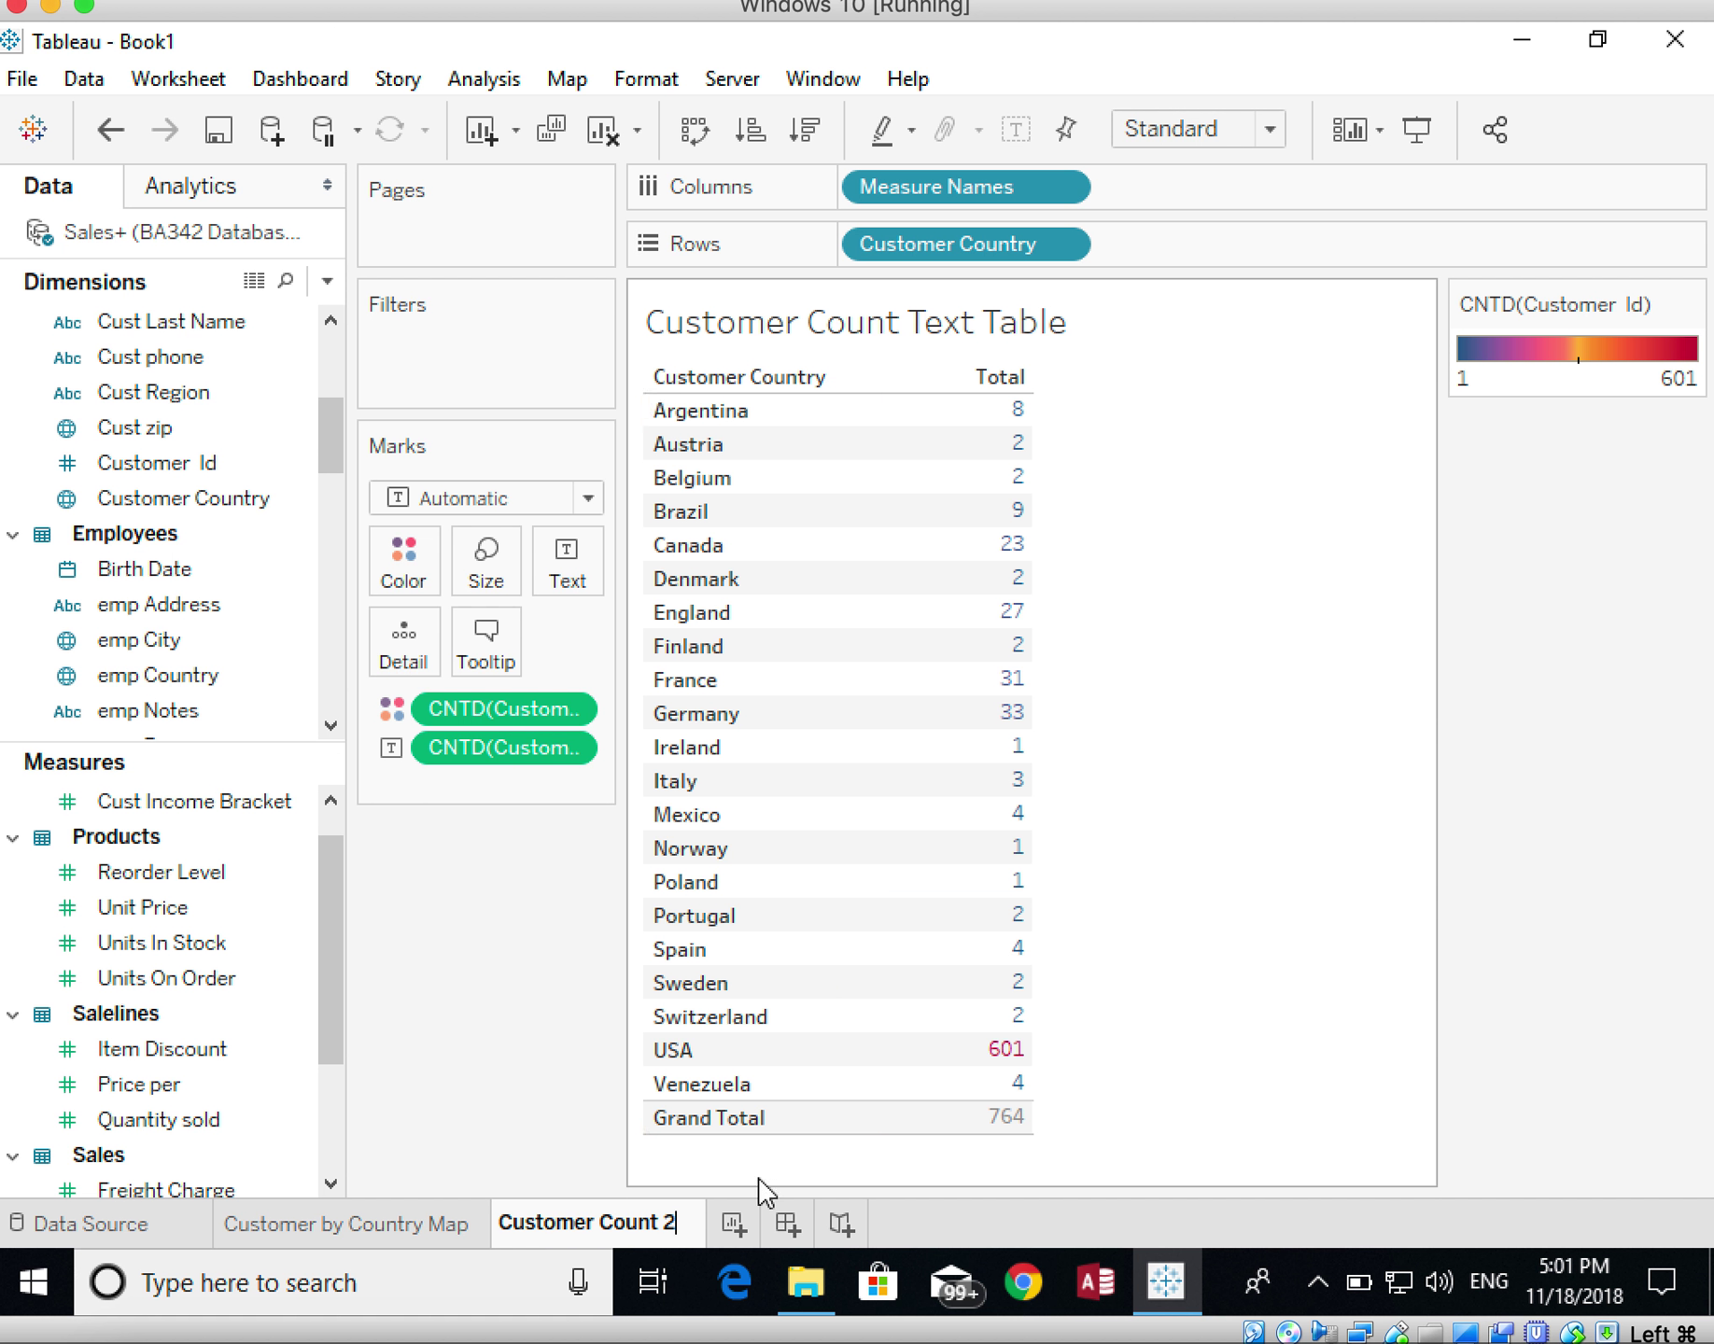
click(1273, 934)
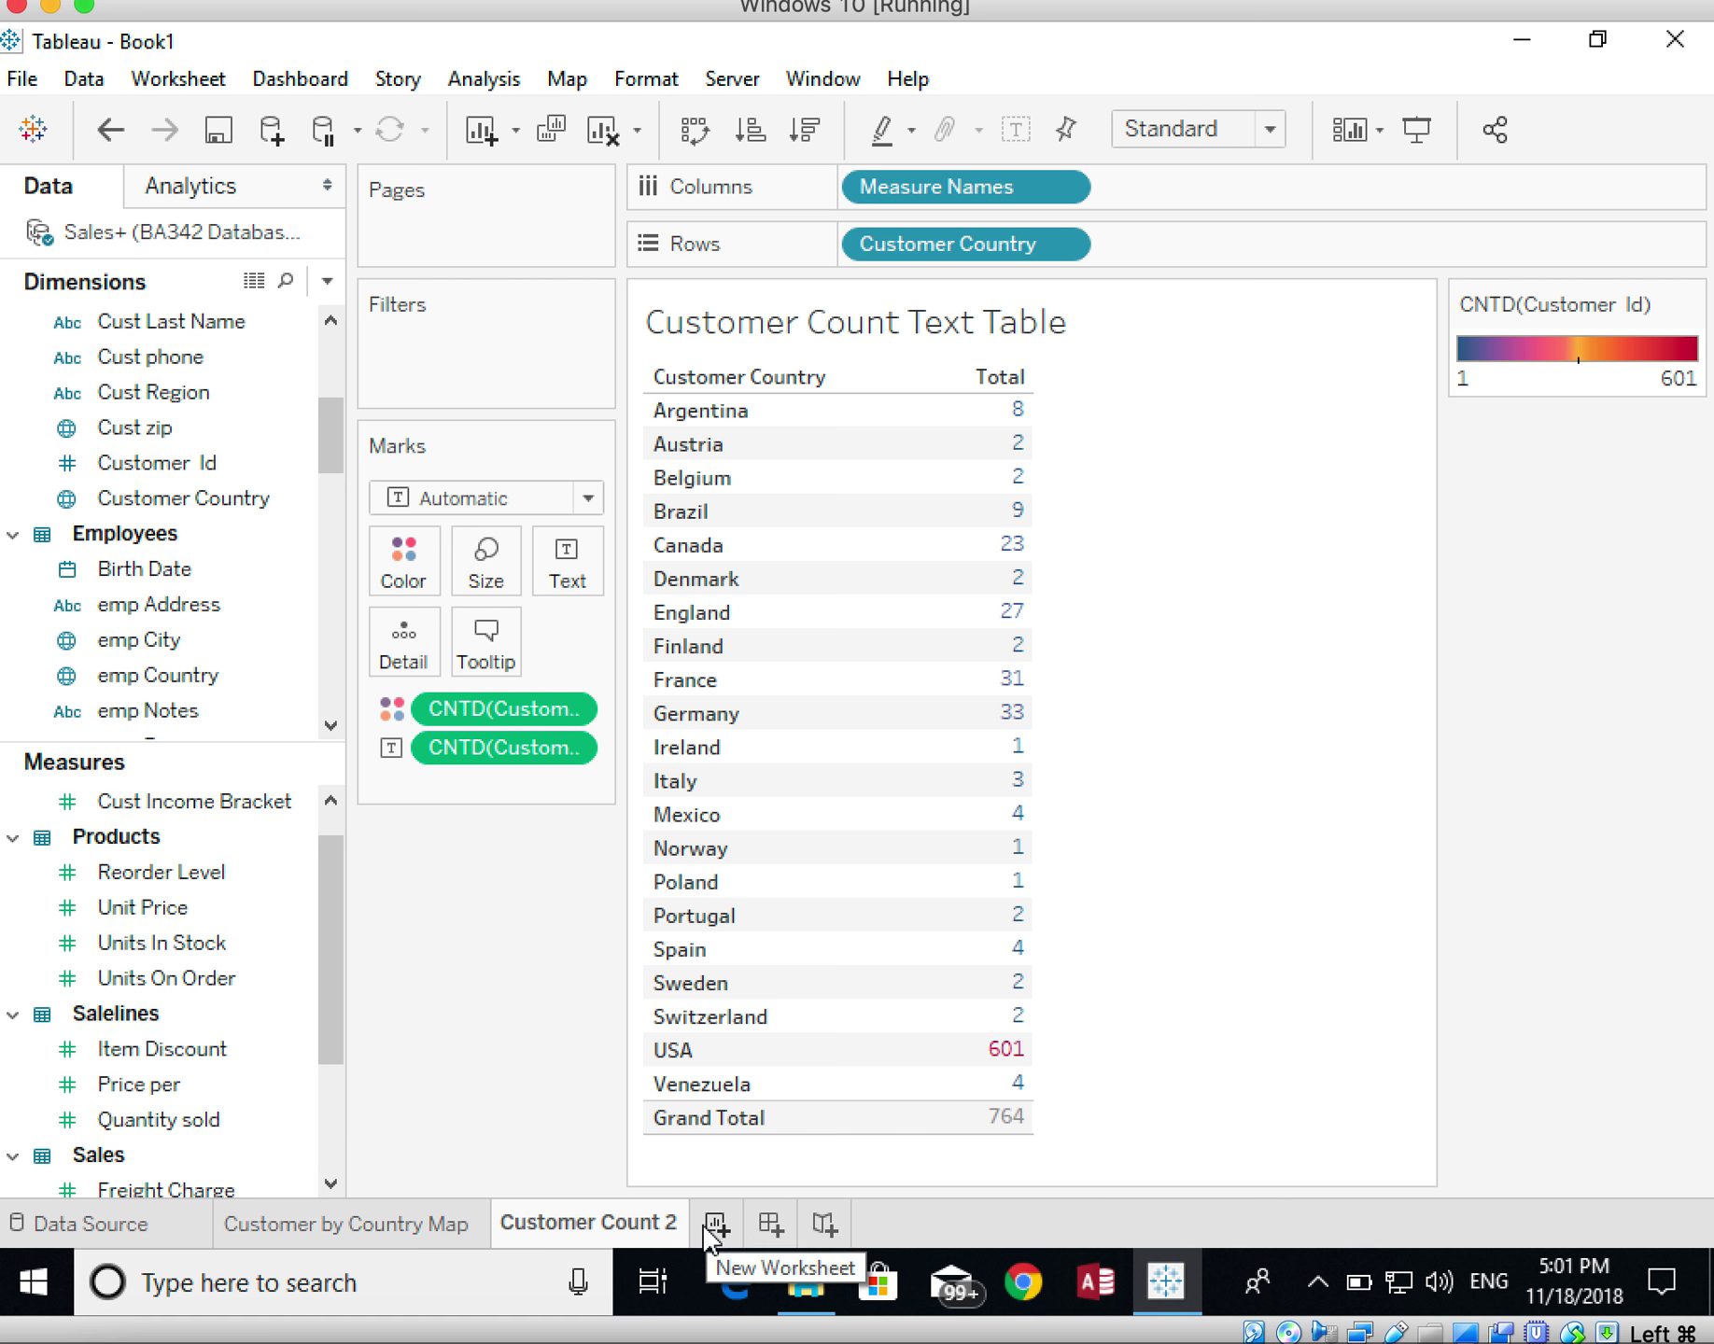
Copy and paste the Customer Count 2 worksheet, and place the copy after the original
right_click(631, 1231)
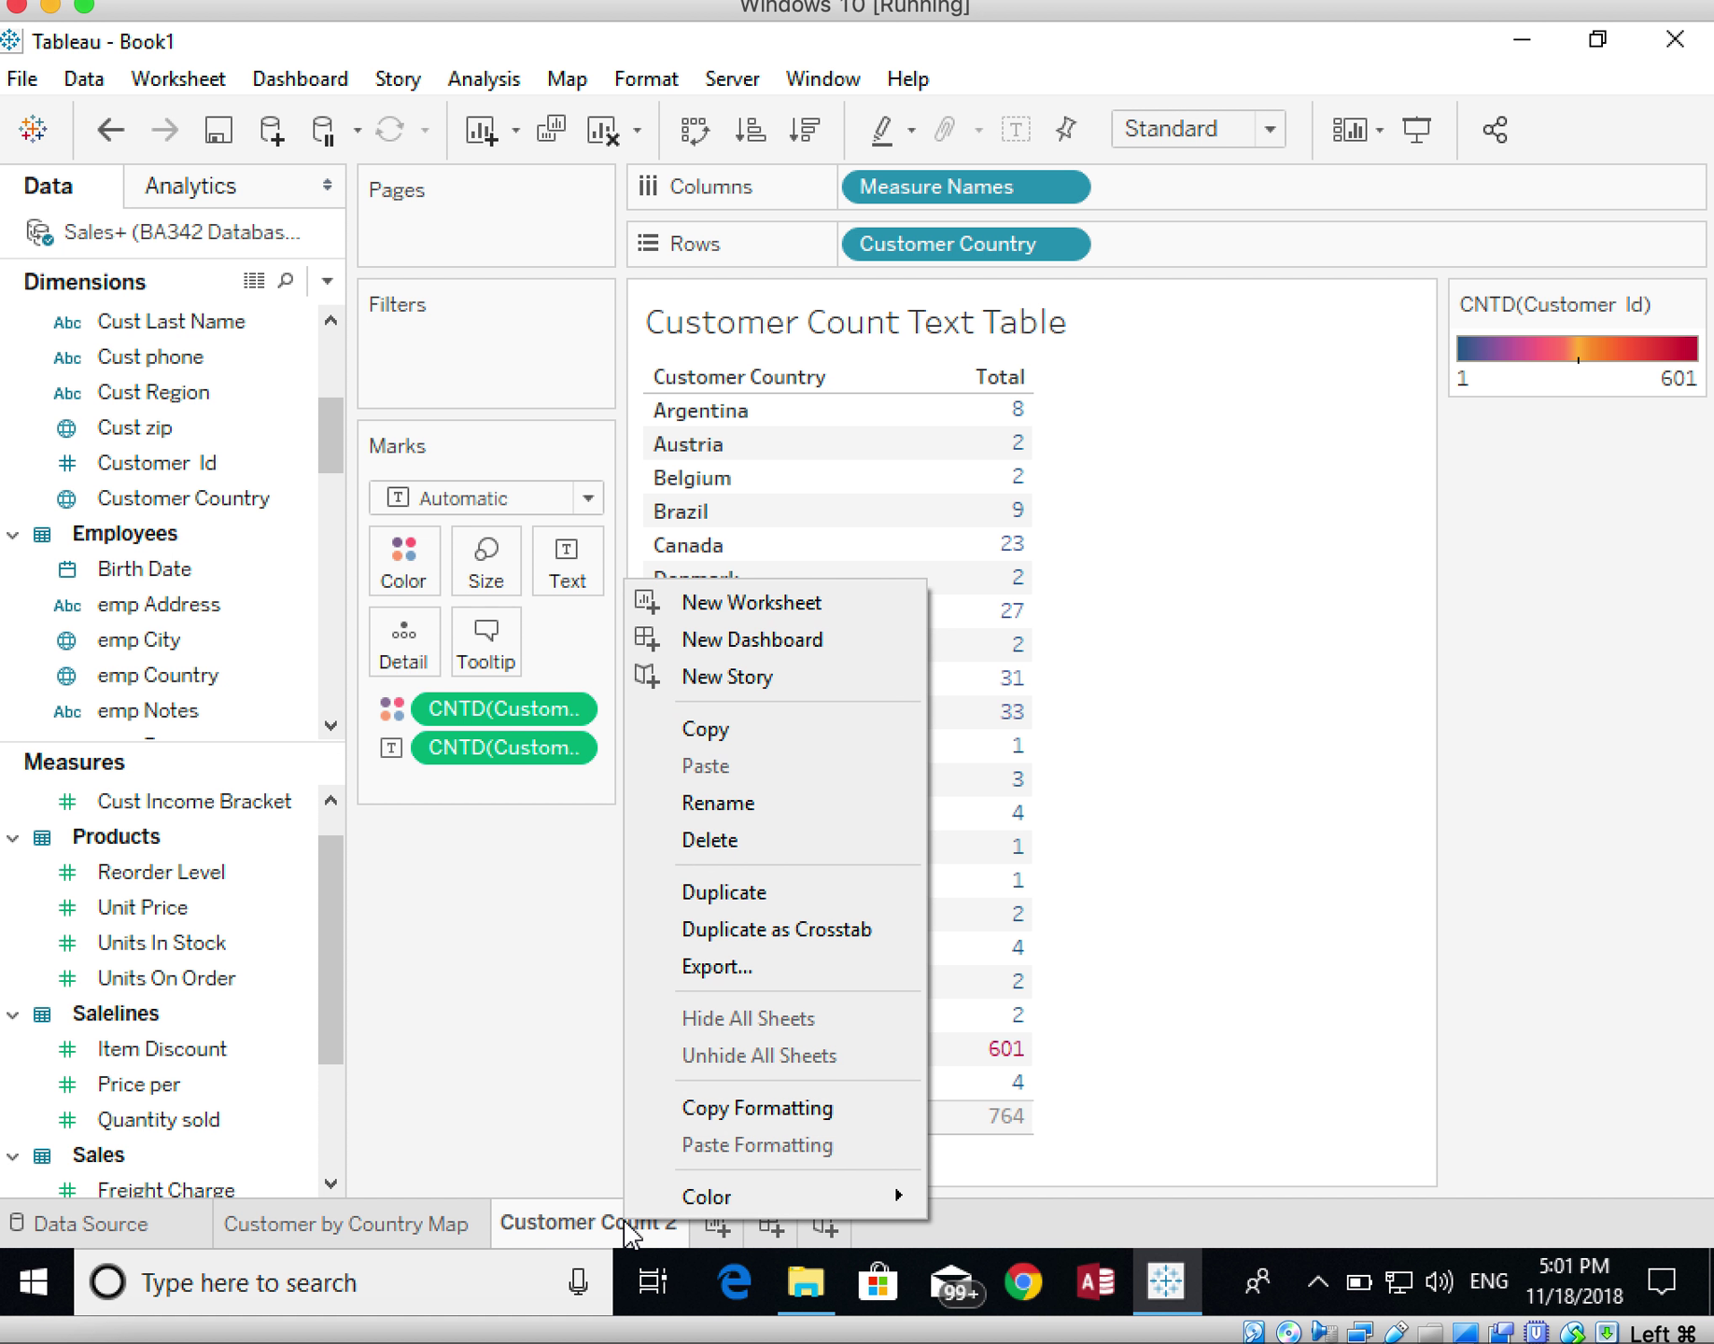
click(716, 735)
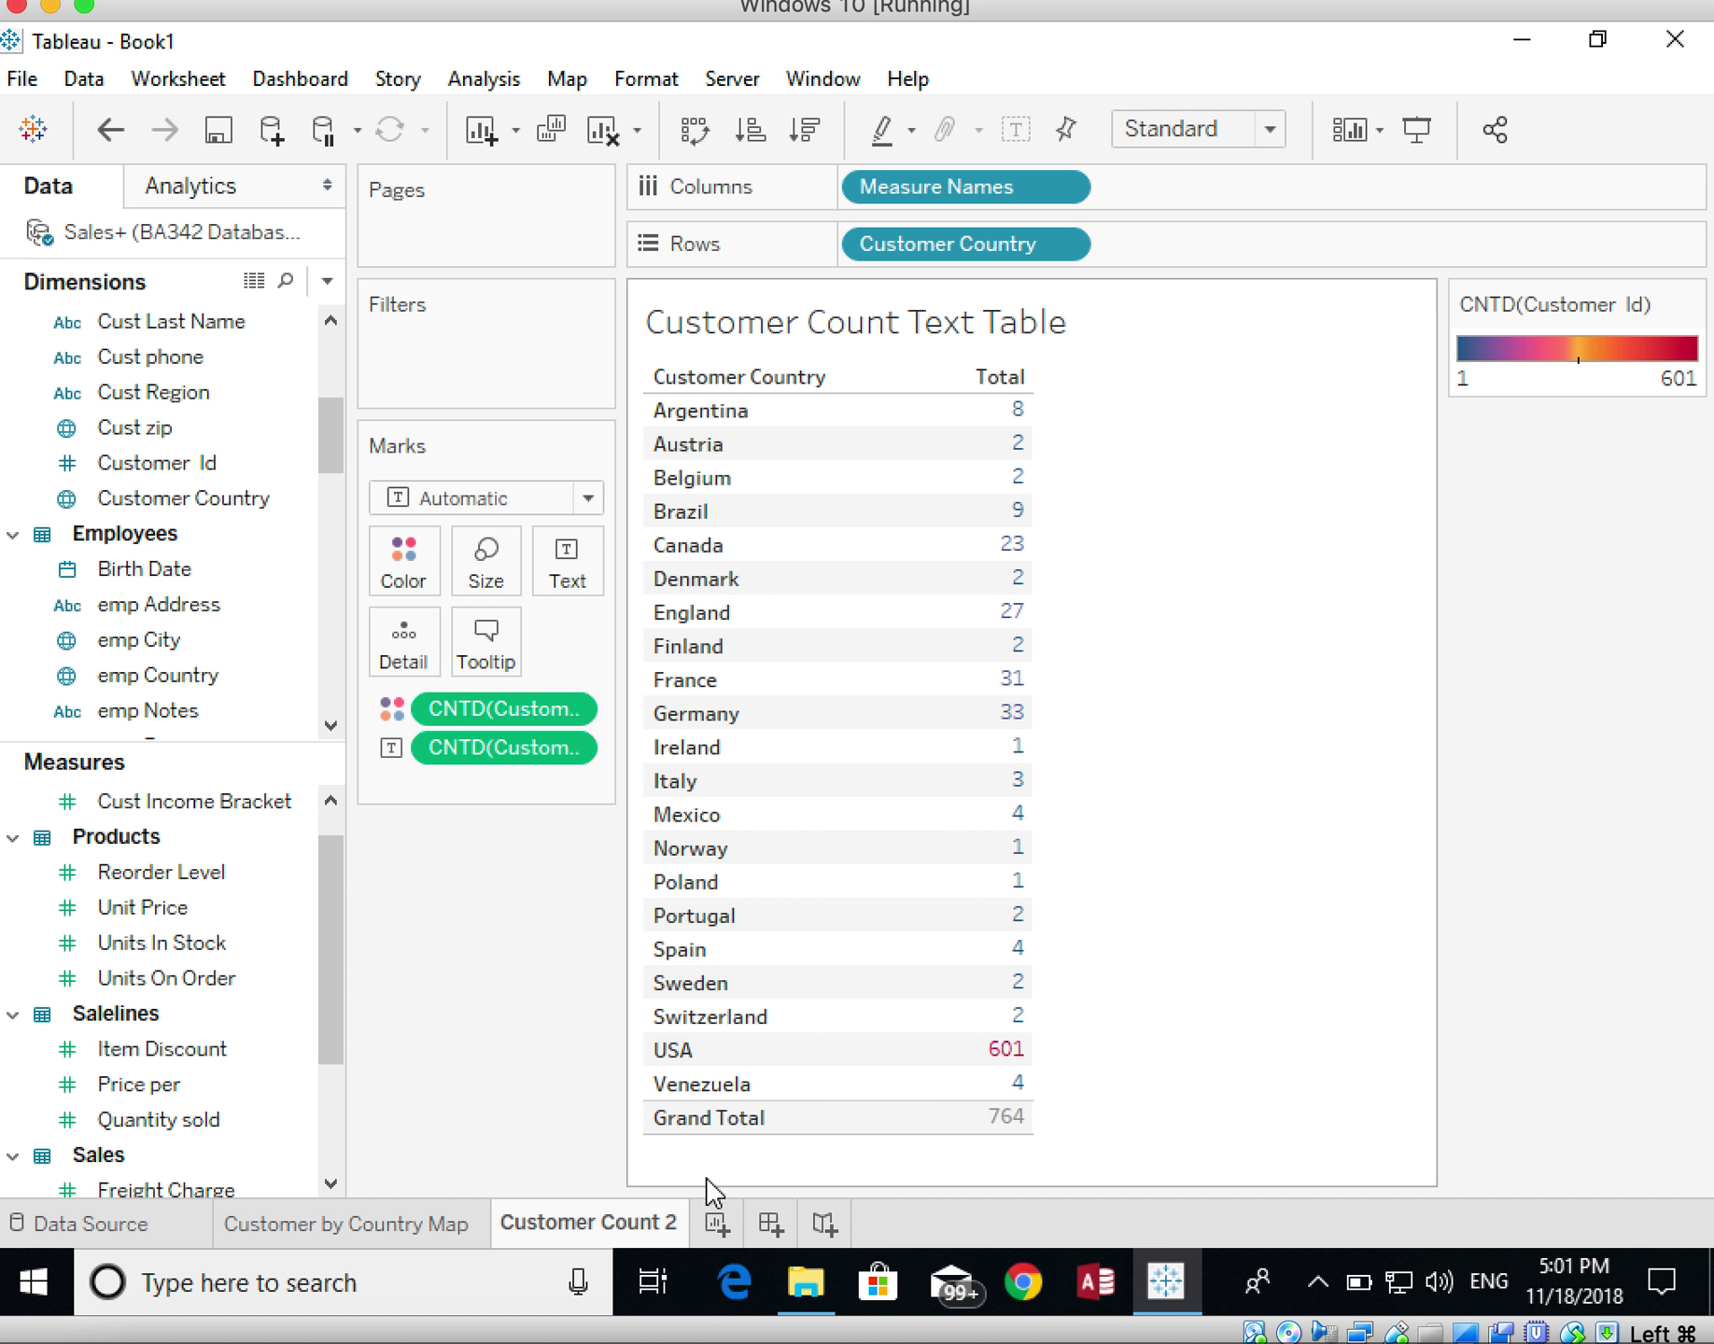
right_click(712, 1223)
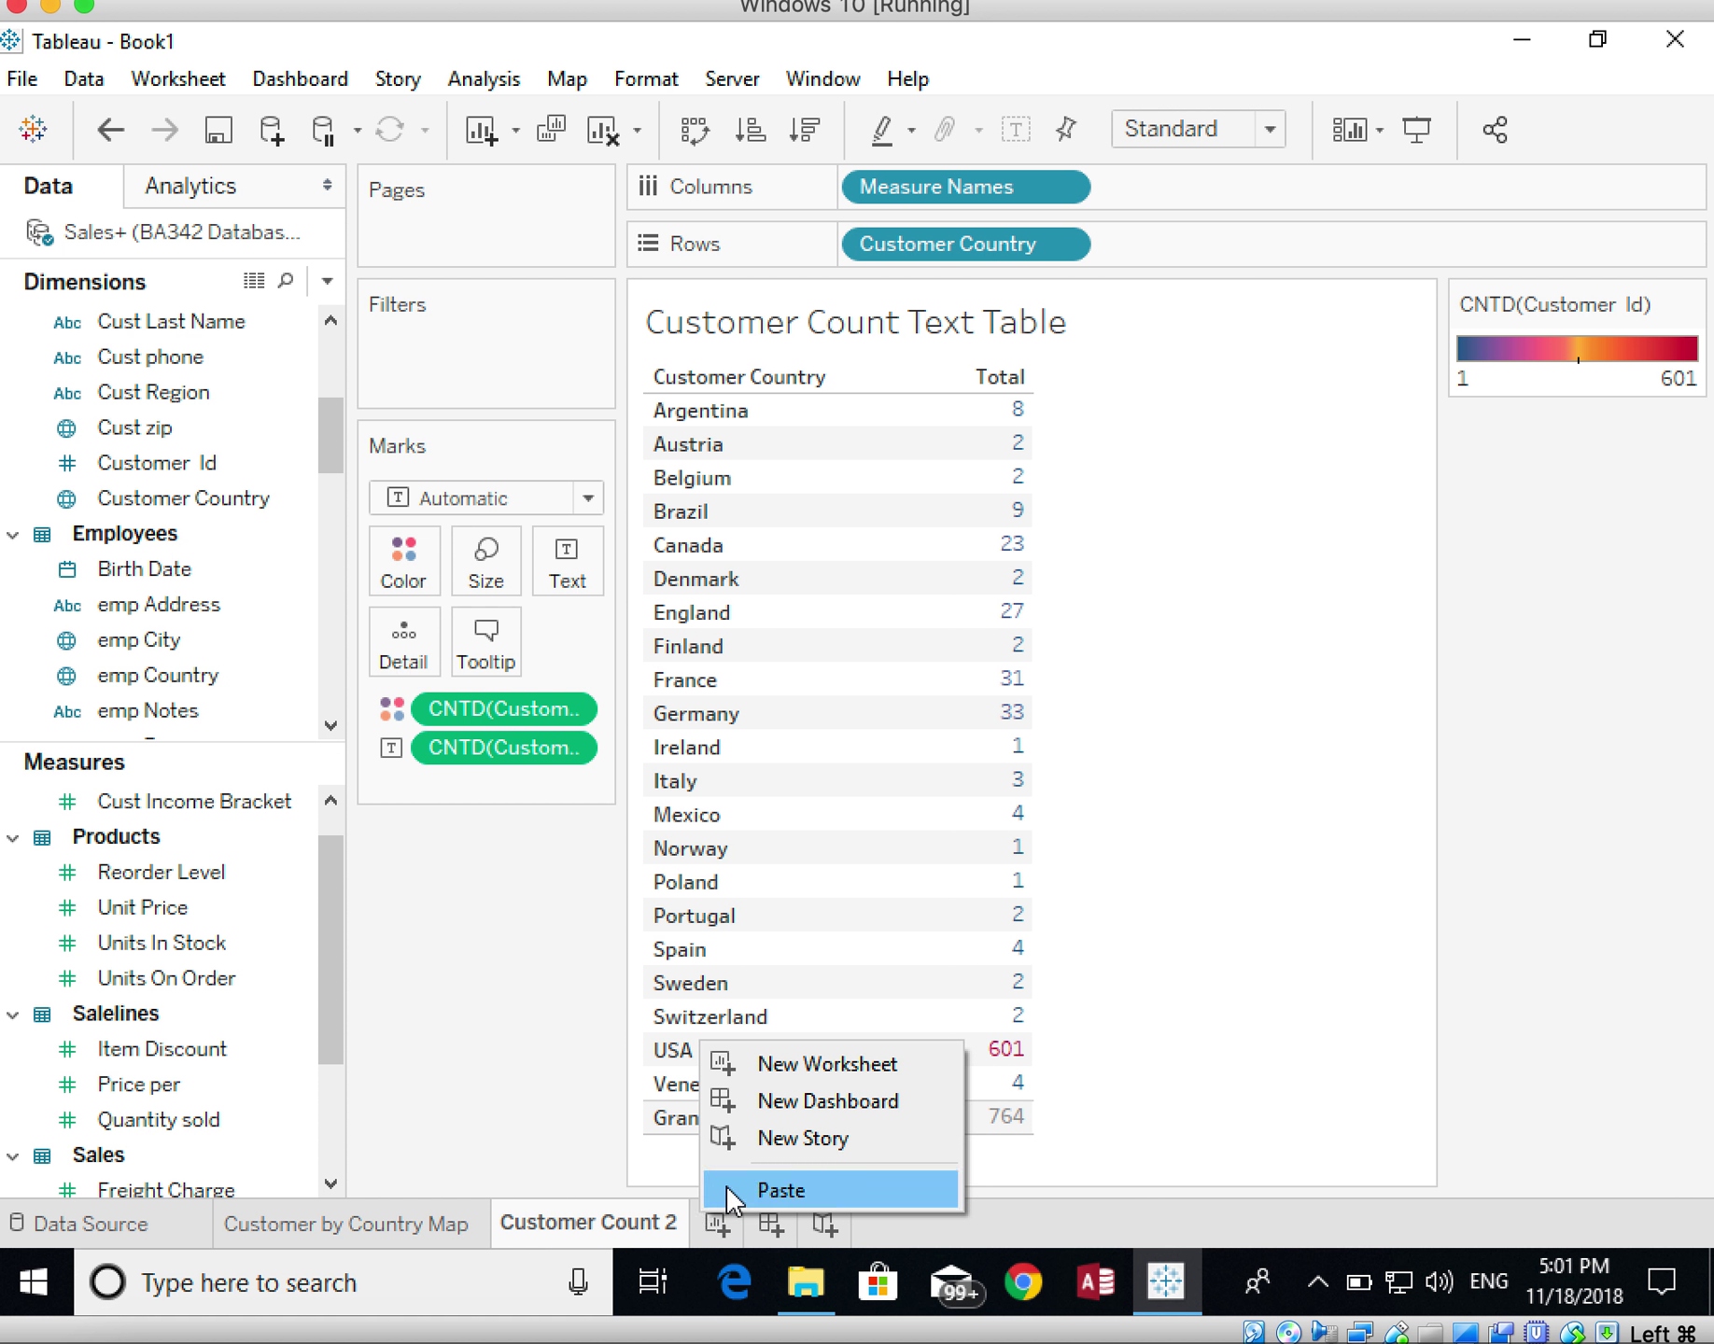
click(731, 1188)
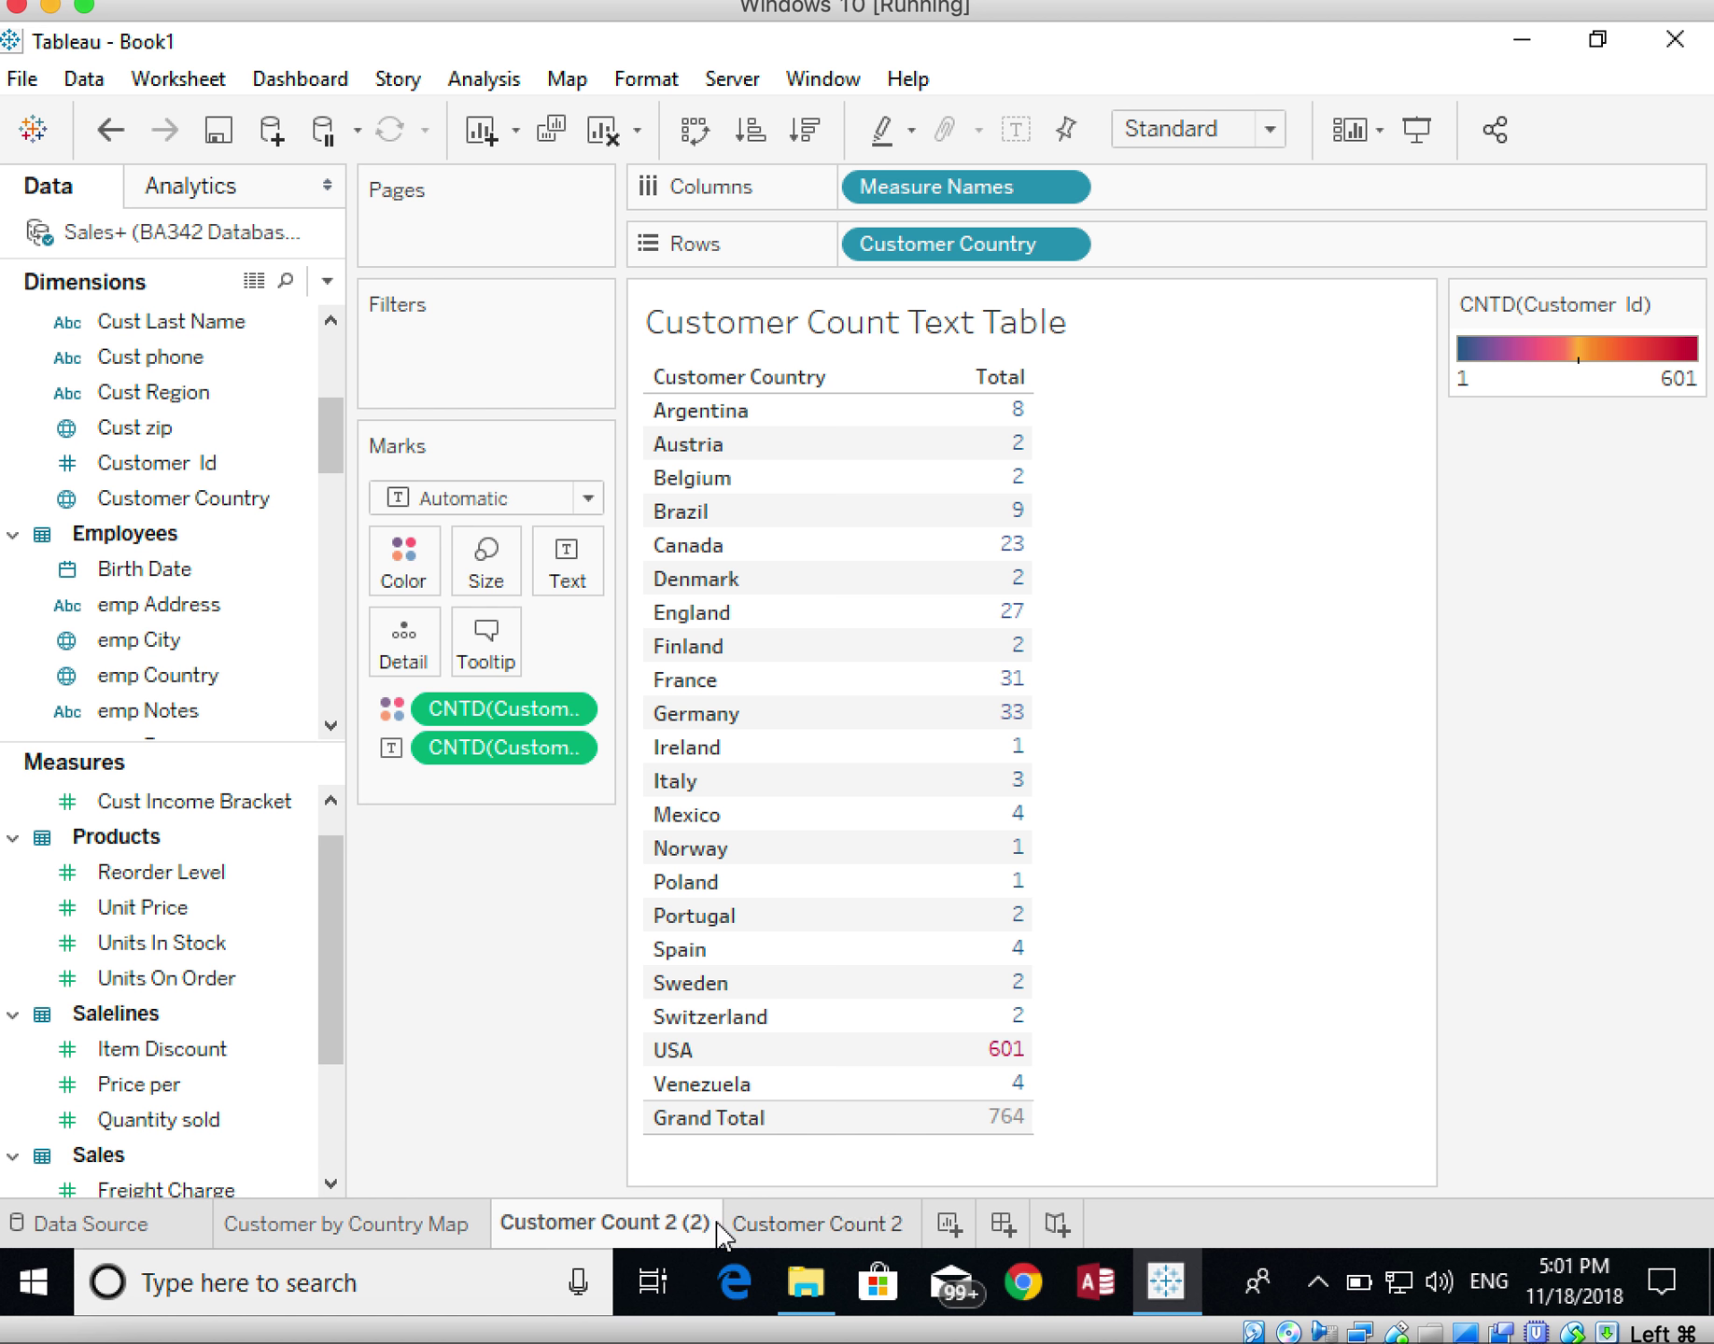
drag(621, 1223, 890, 1237)
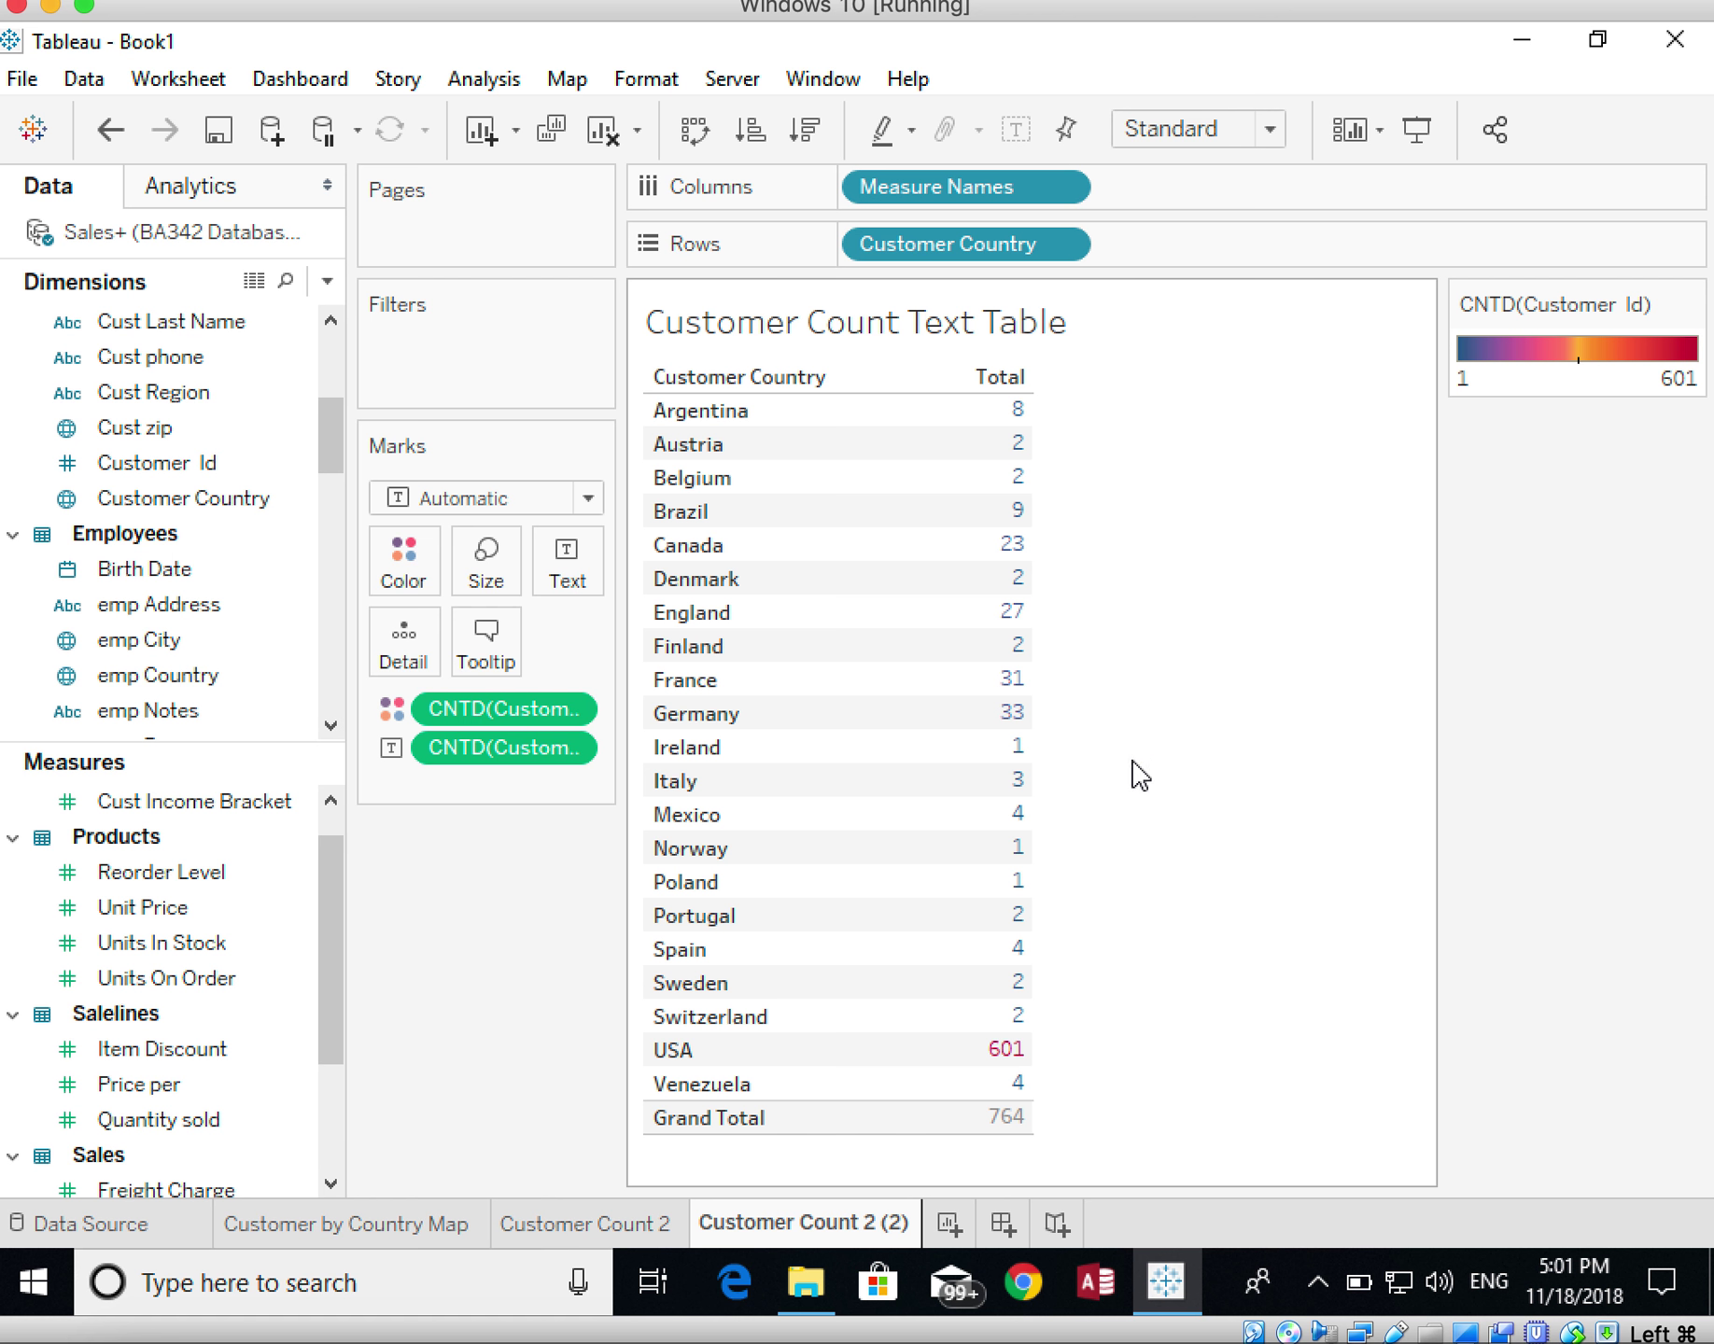
Convert the copied worksheet's text table to a treemap and widen the view toward the color legend
key(ctrl+1)
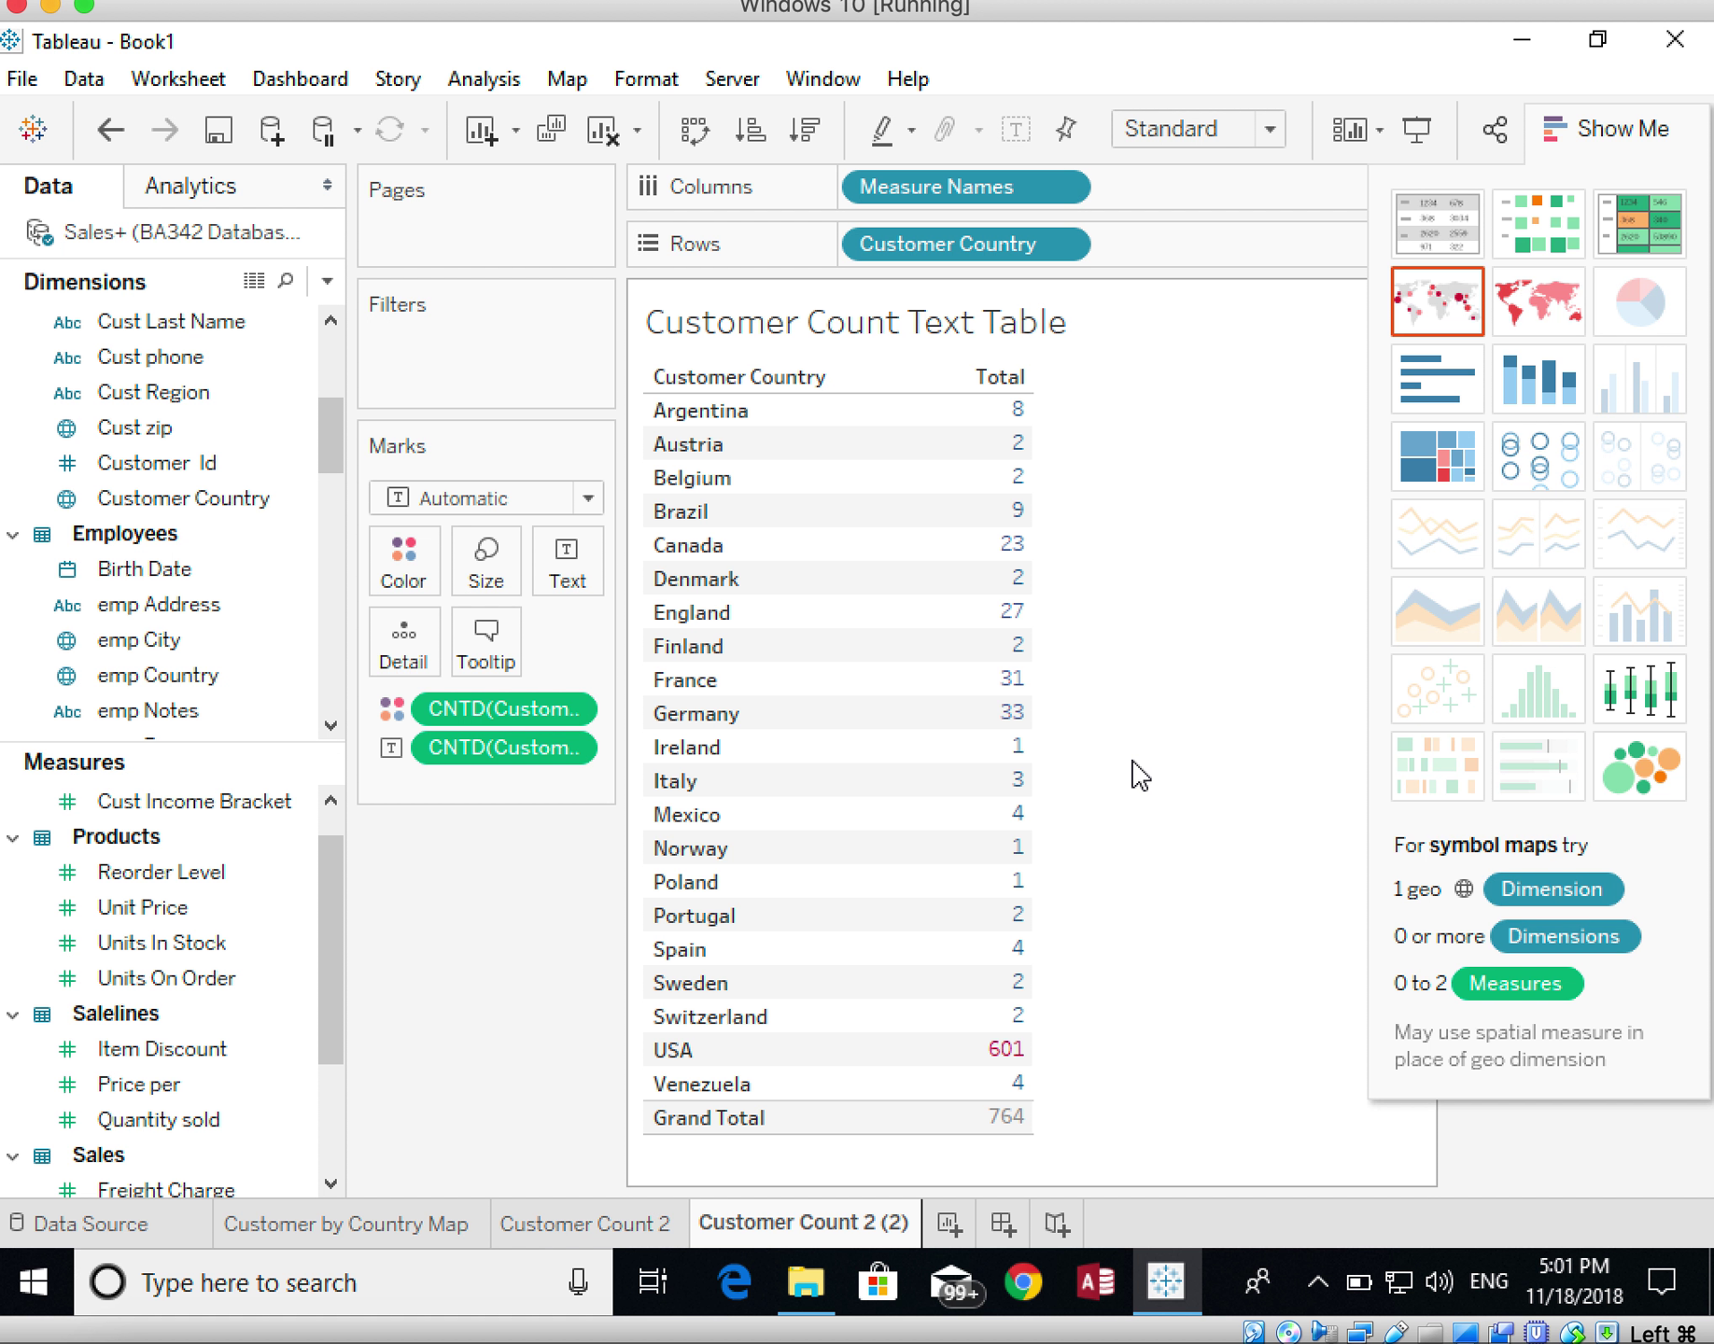
click(1464, 462)
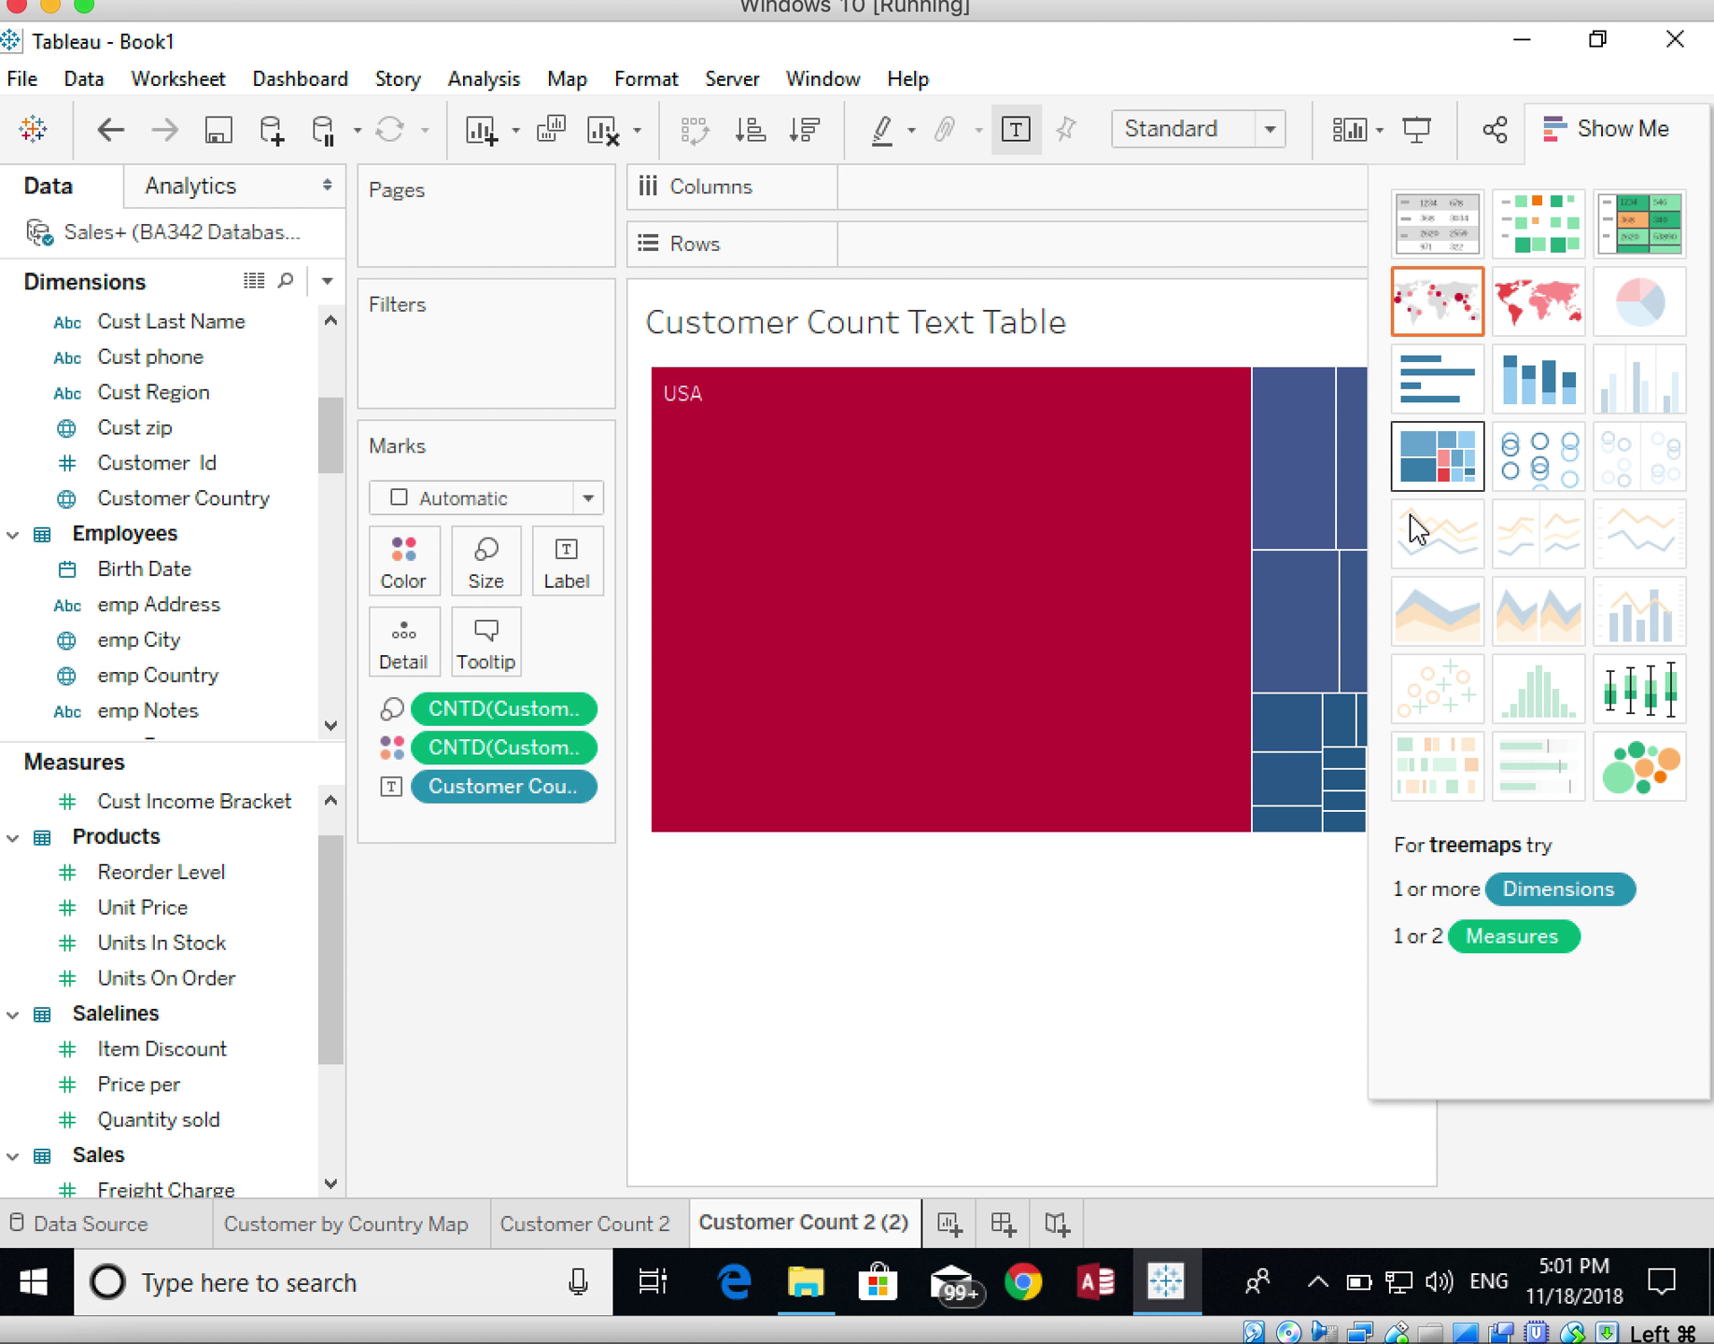
click(1611, 128)
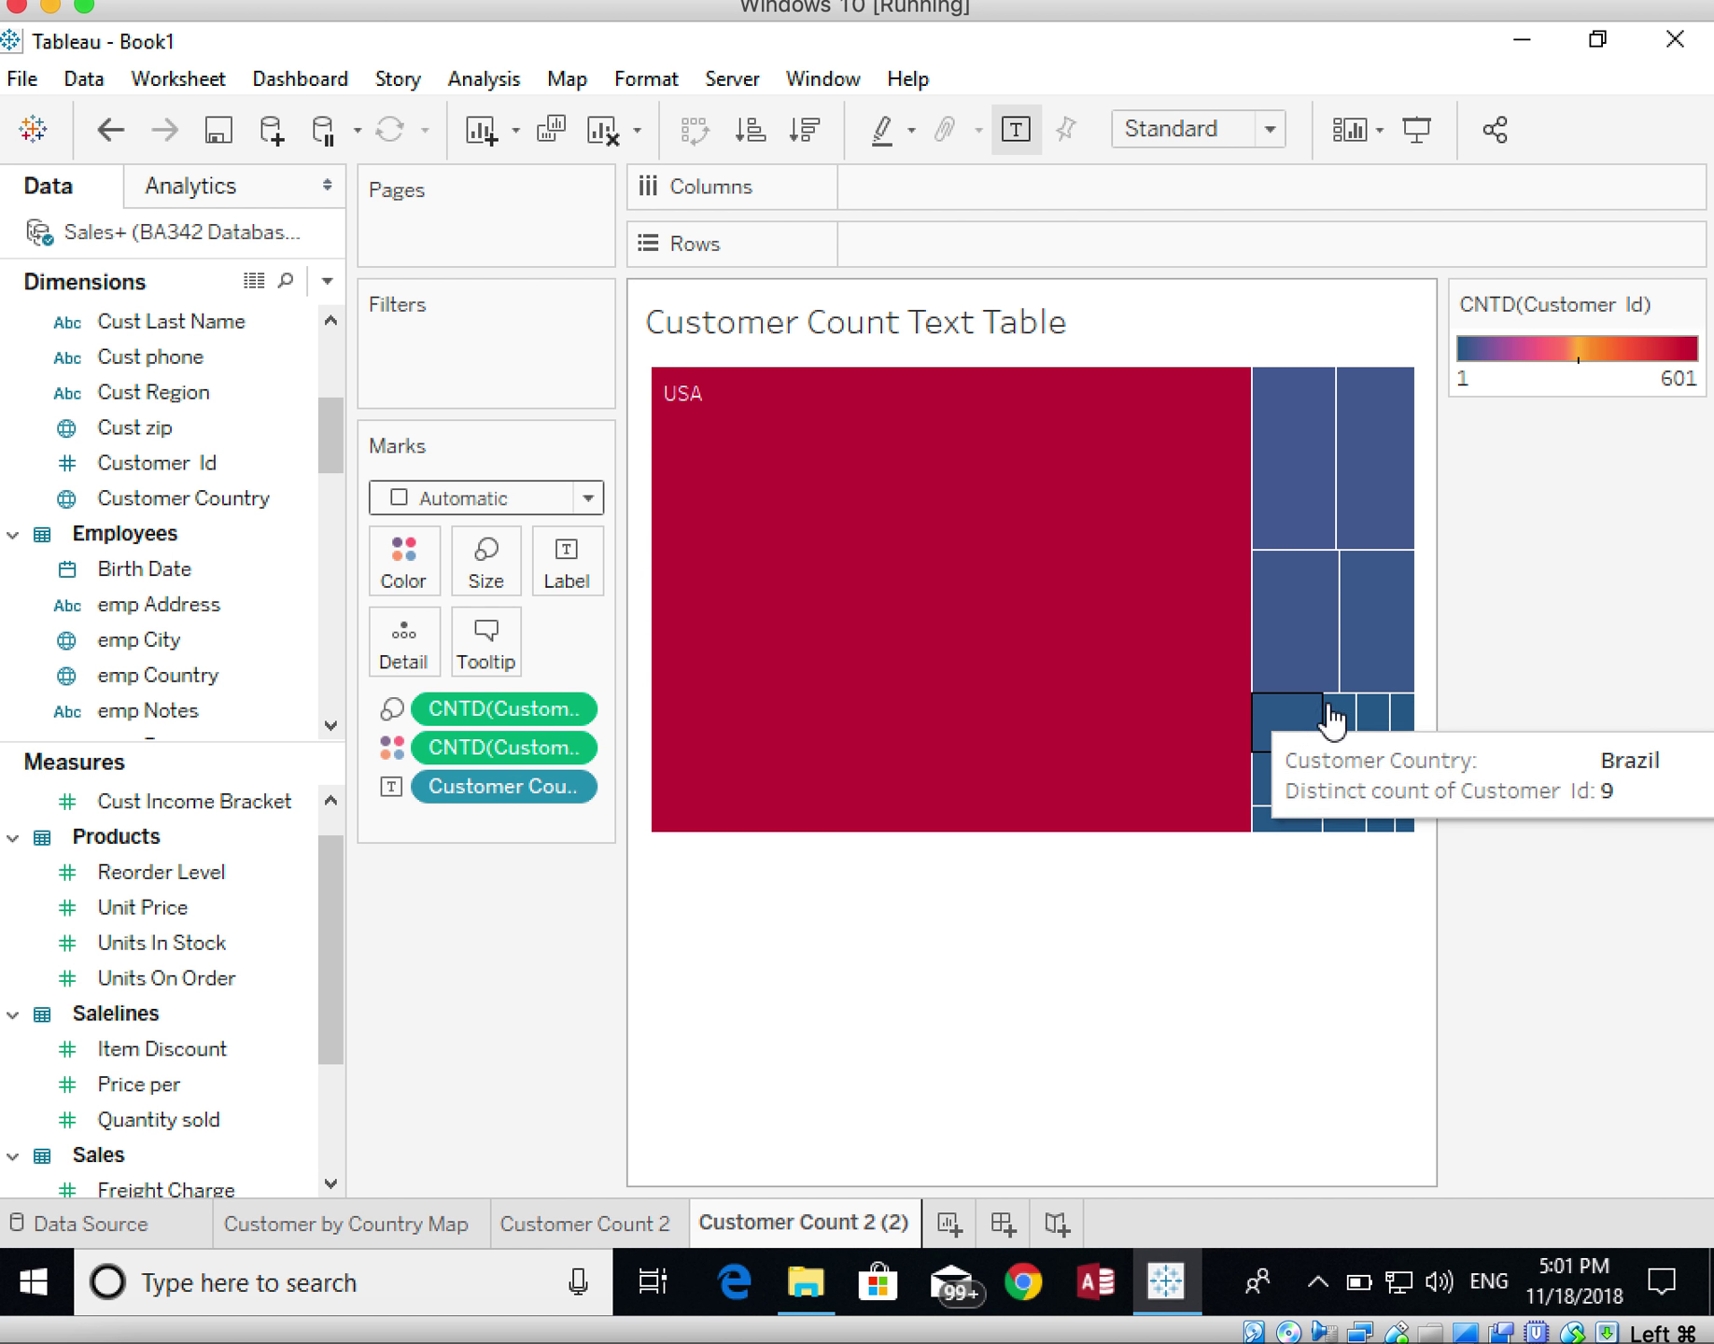
drag(1441, 654, 1690, 638)
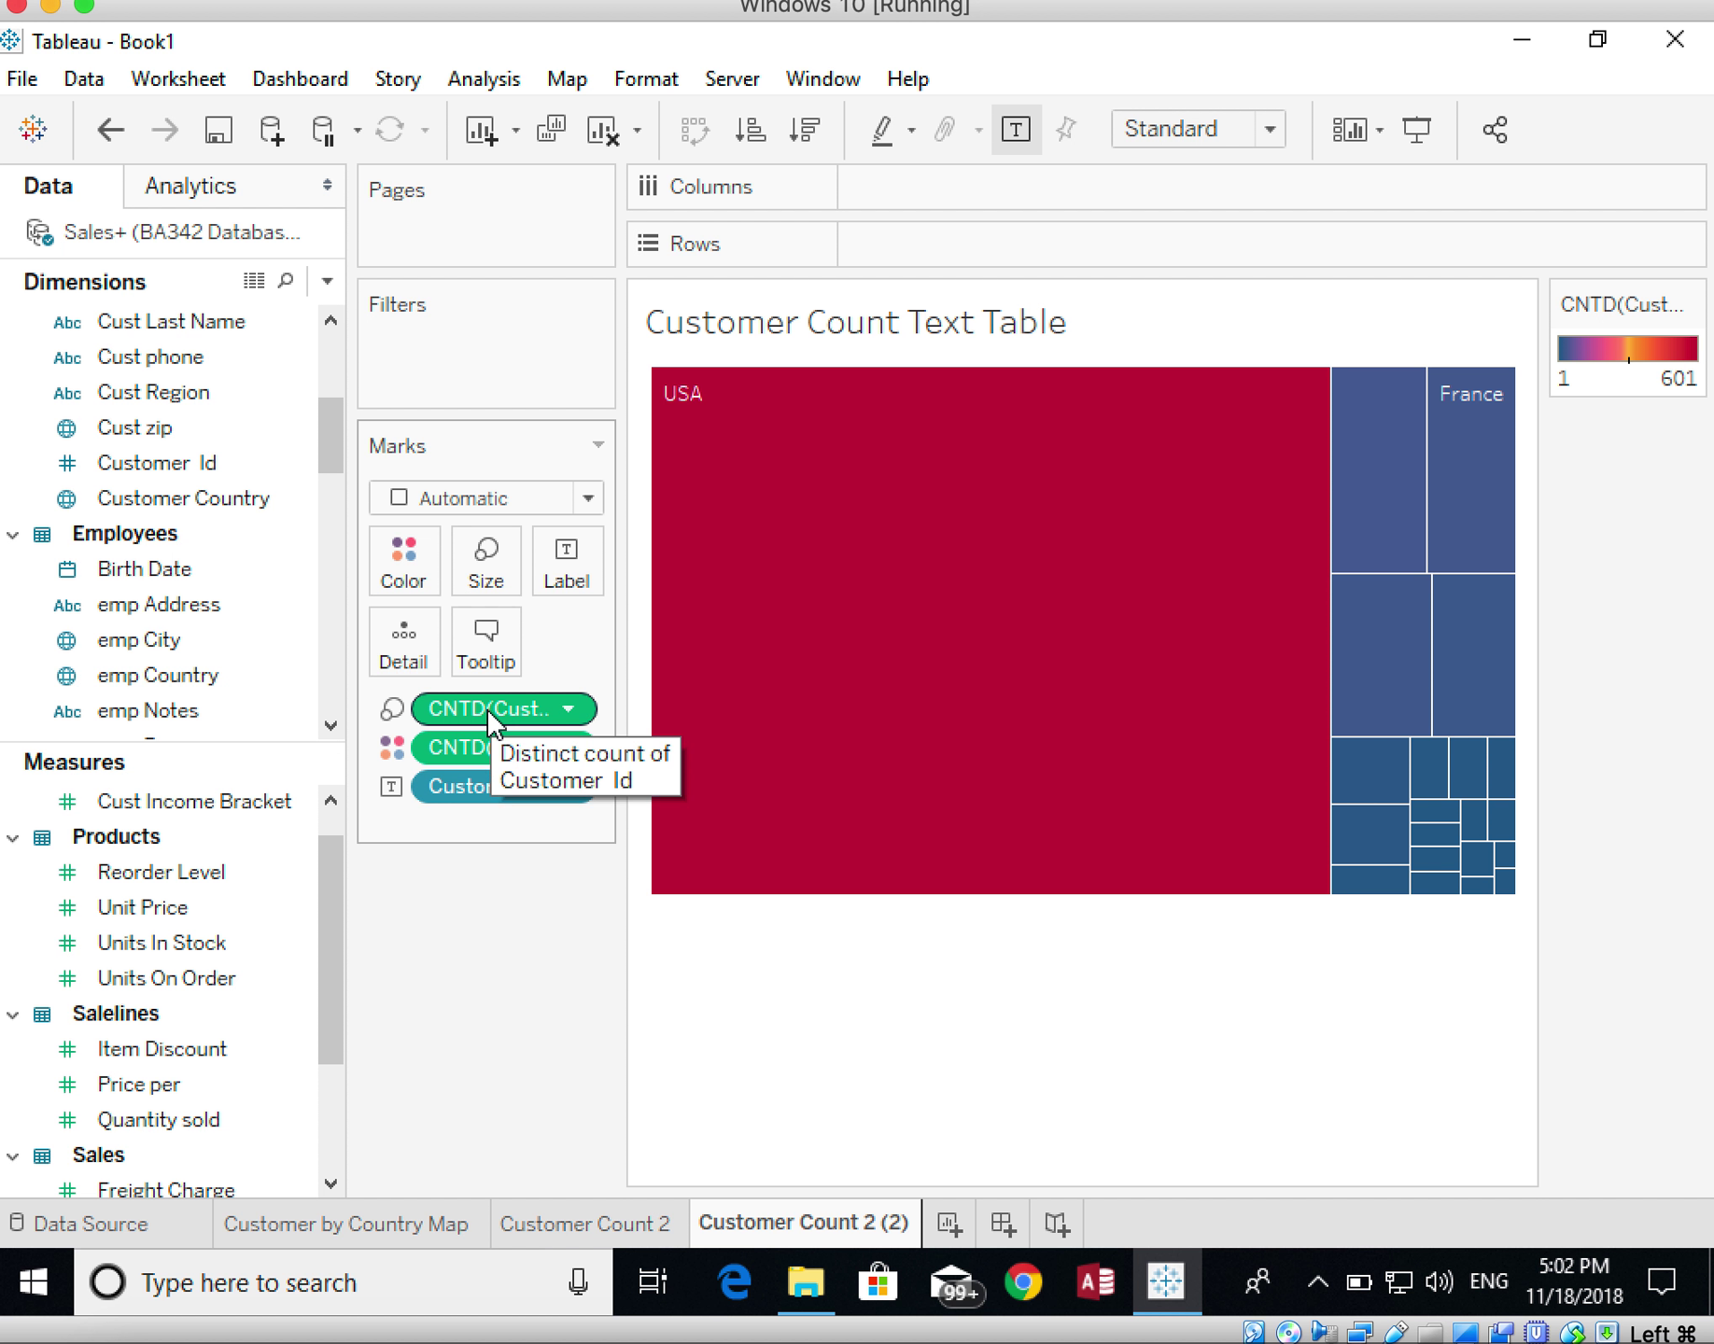
Try moving the count field from mark size to the label, and undo it
drag(476, 711, 565, 584)
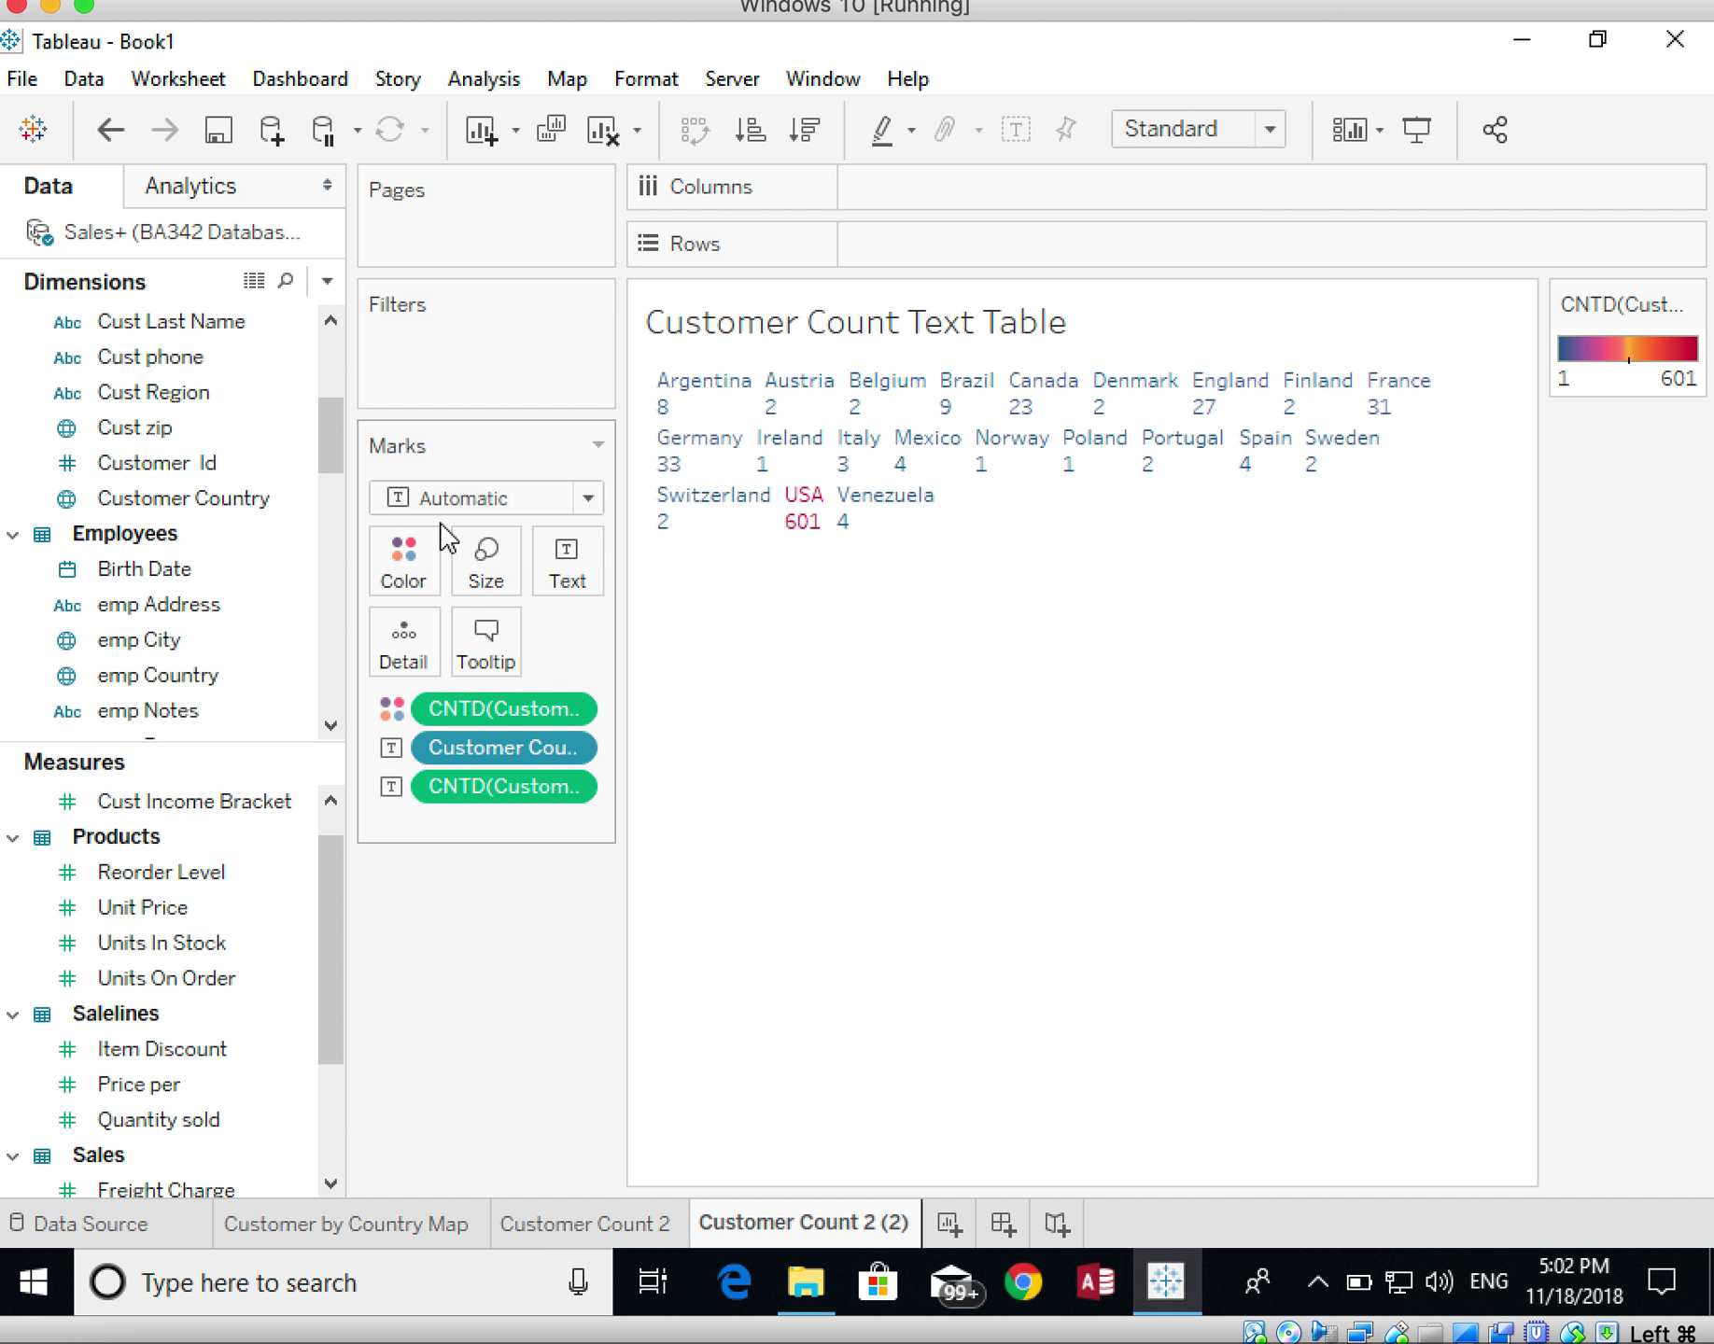
click(122, 137)
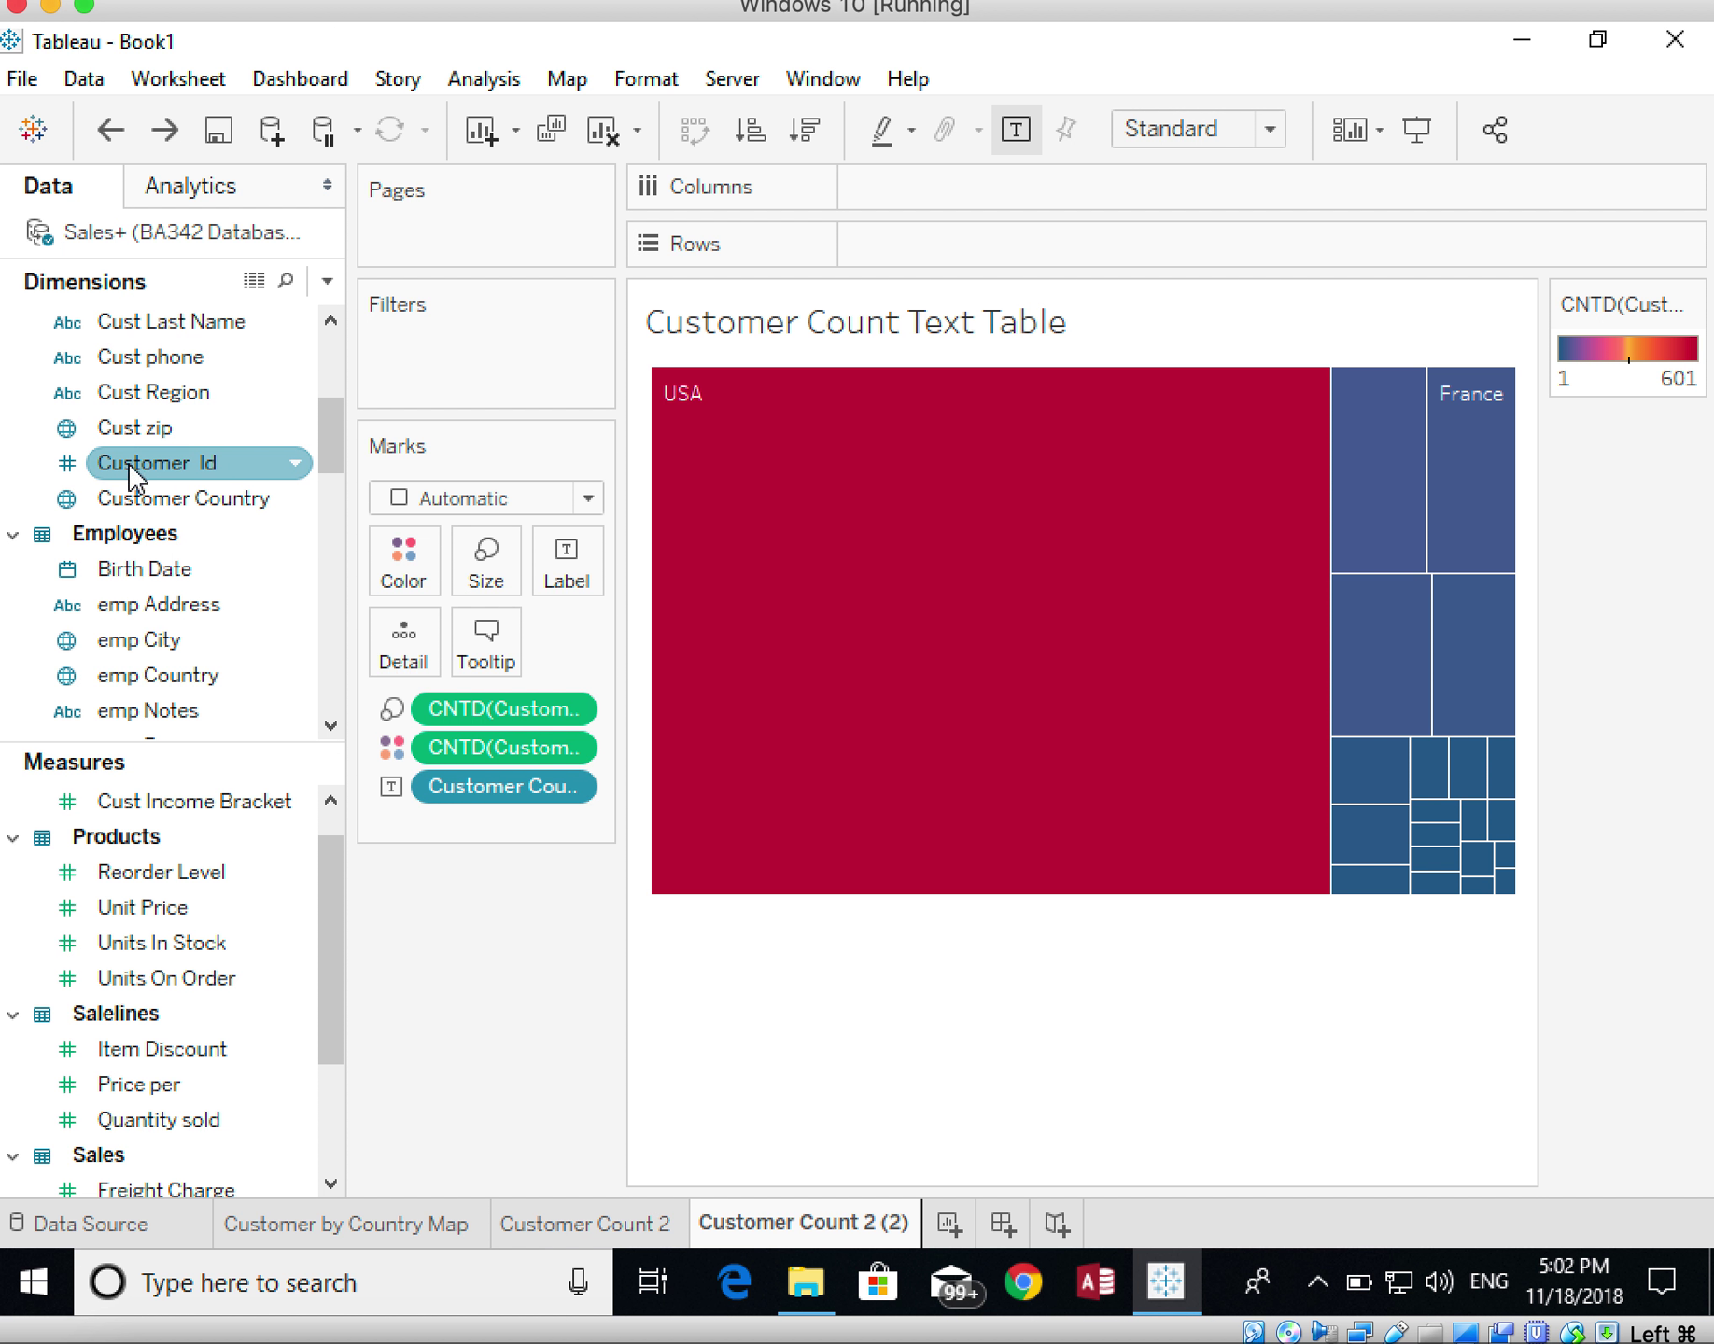
Add Customer Id to the treemap's labels as a Count (Distinct) measure, and narrow the data and marks areas to enlarge the view
drag(131, 476, 567, 563)
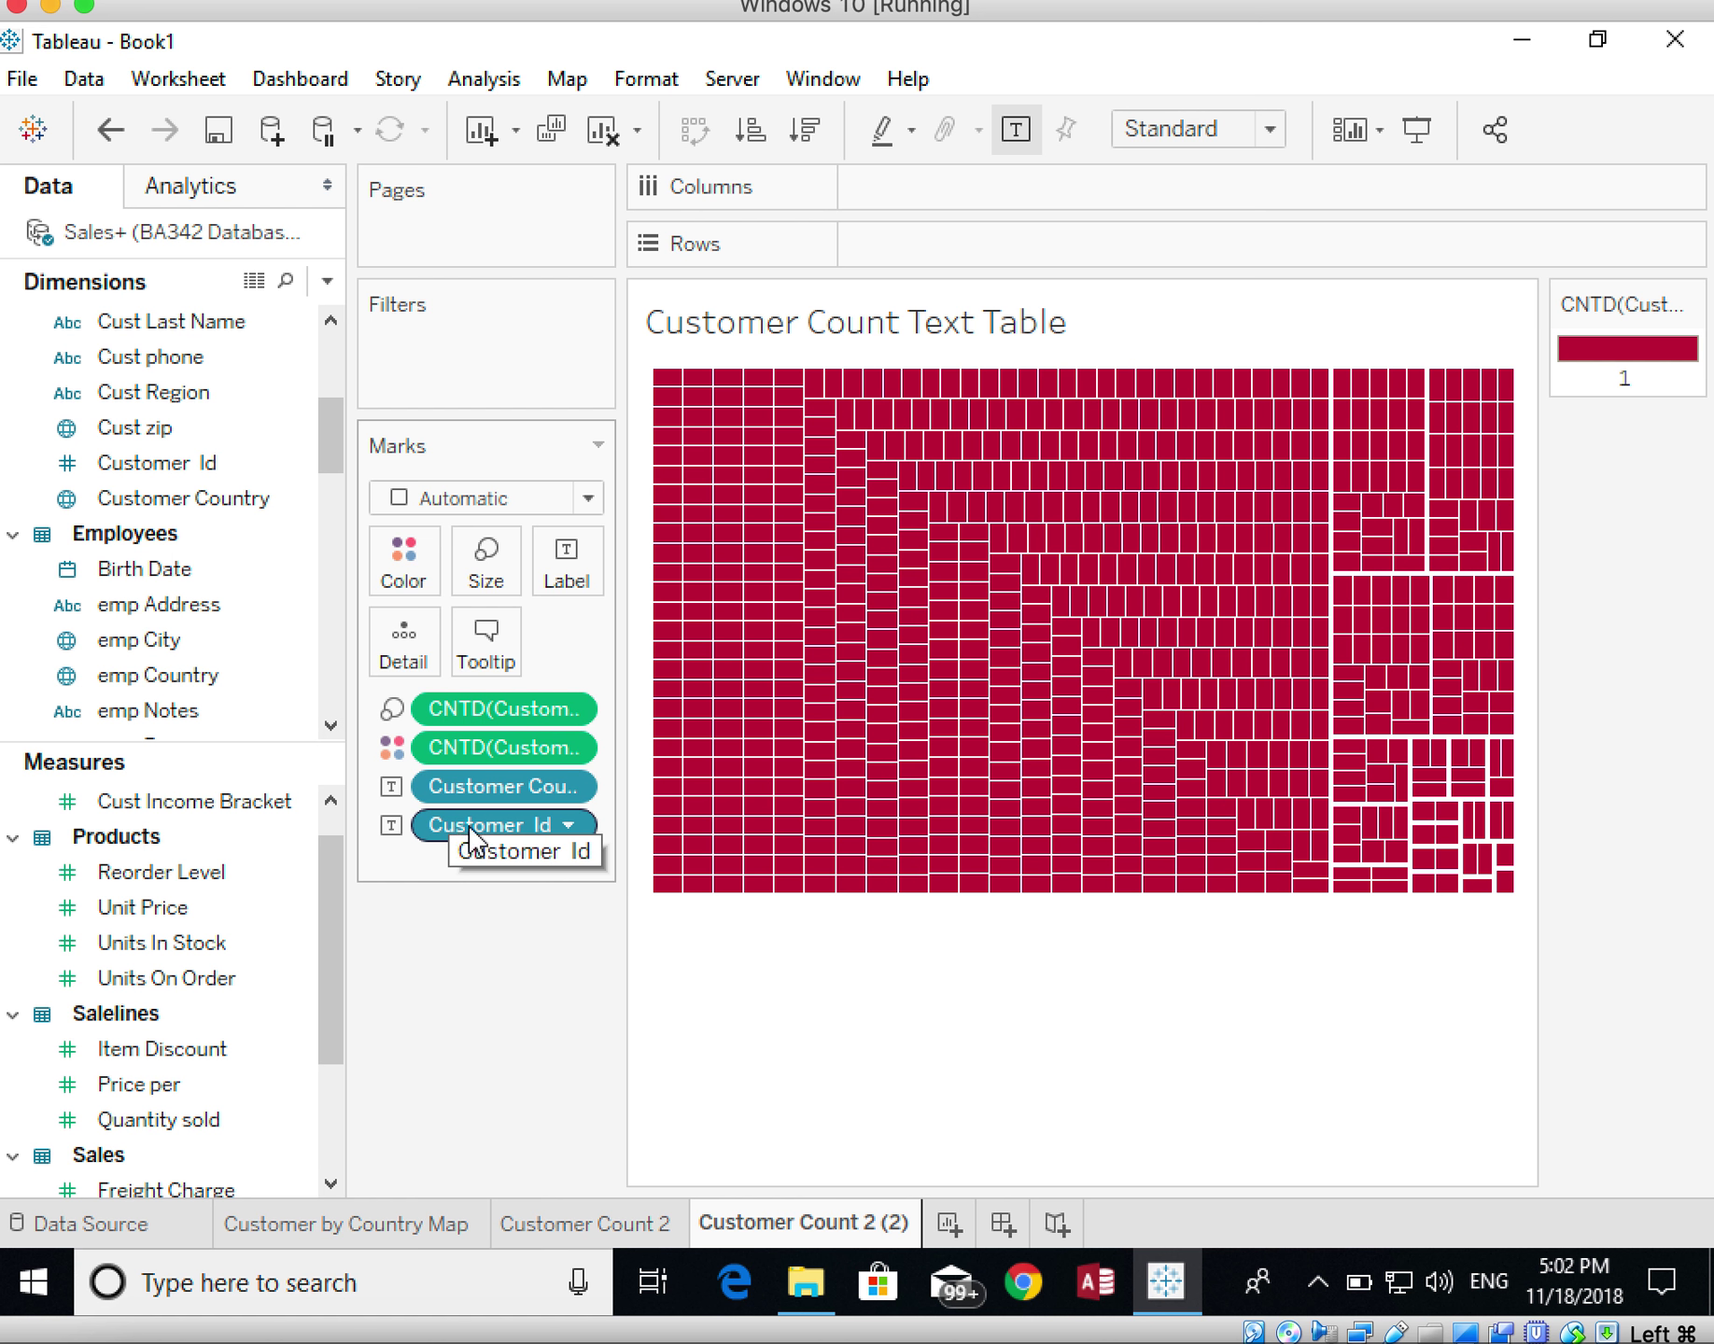
click(569, 828)
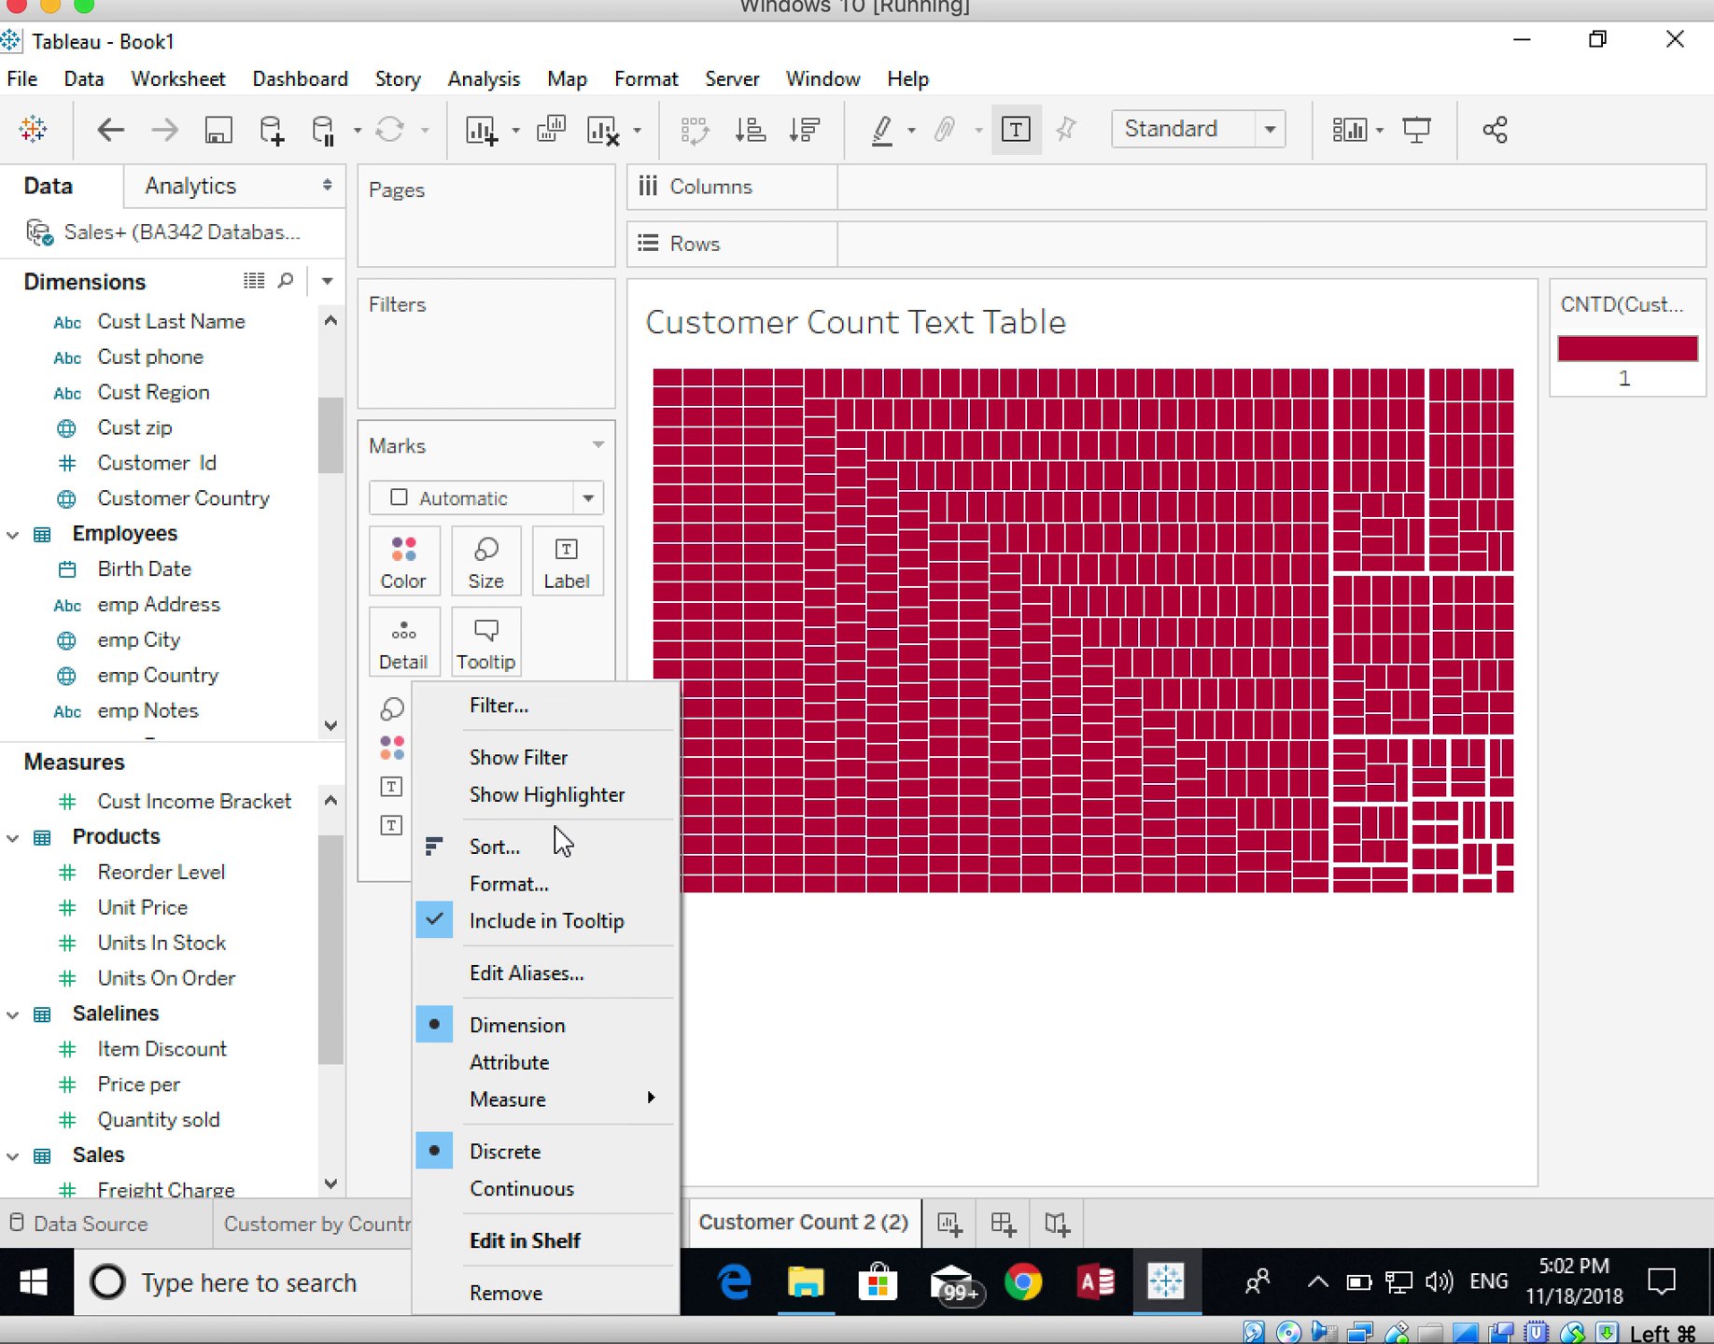
mouse_move(509, 1100)
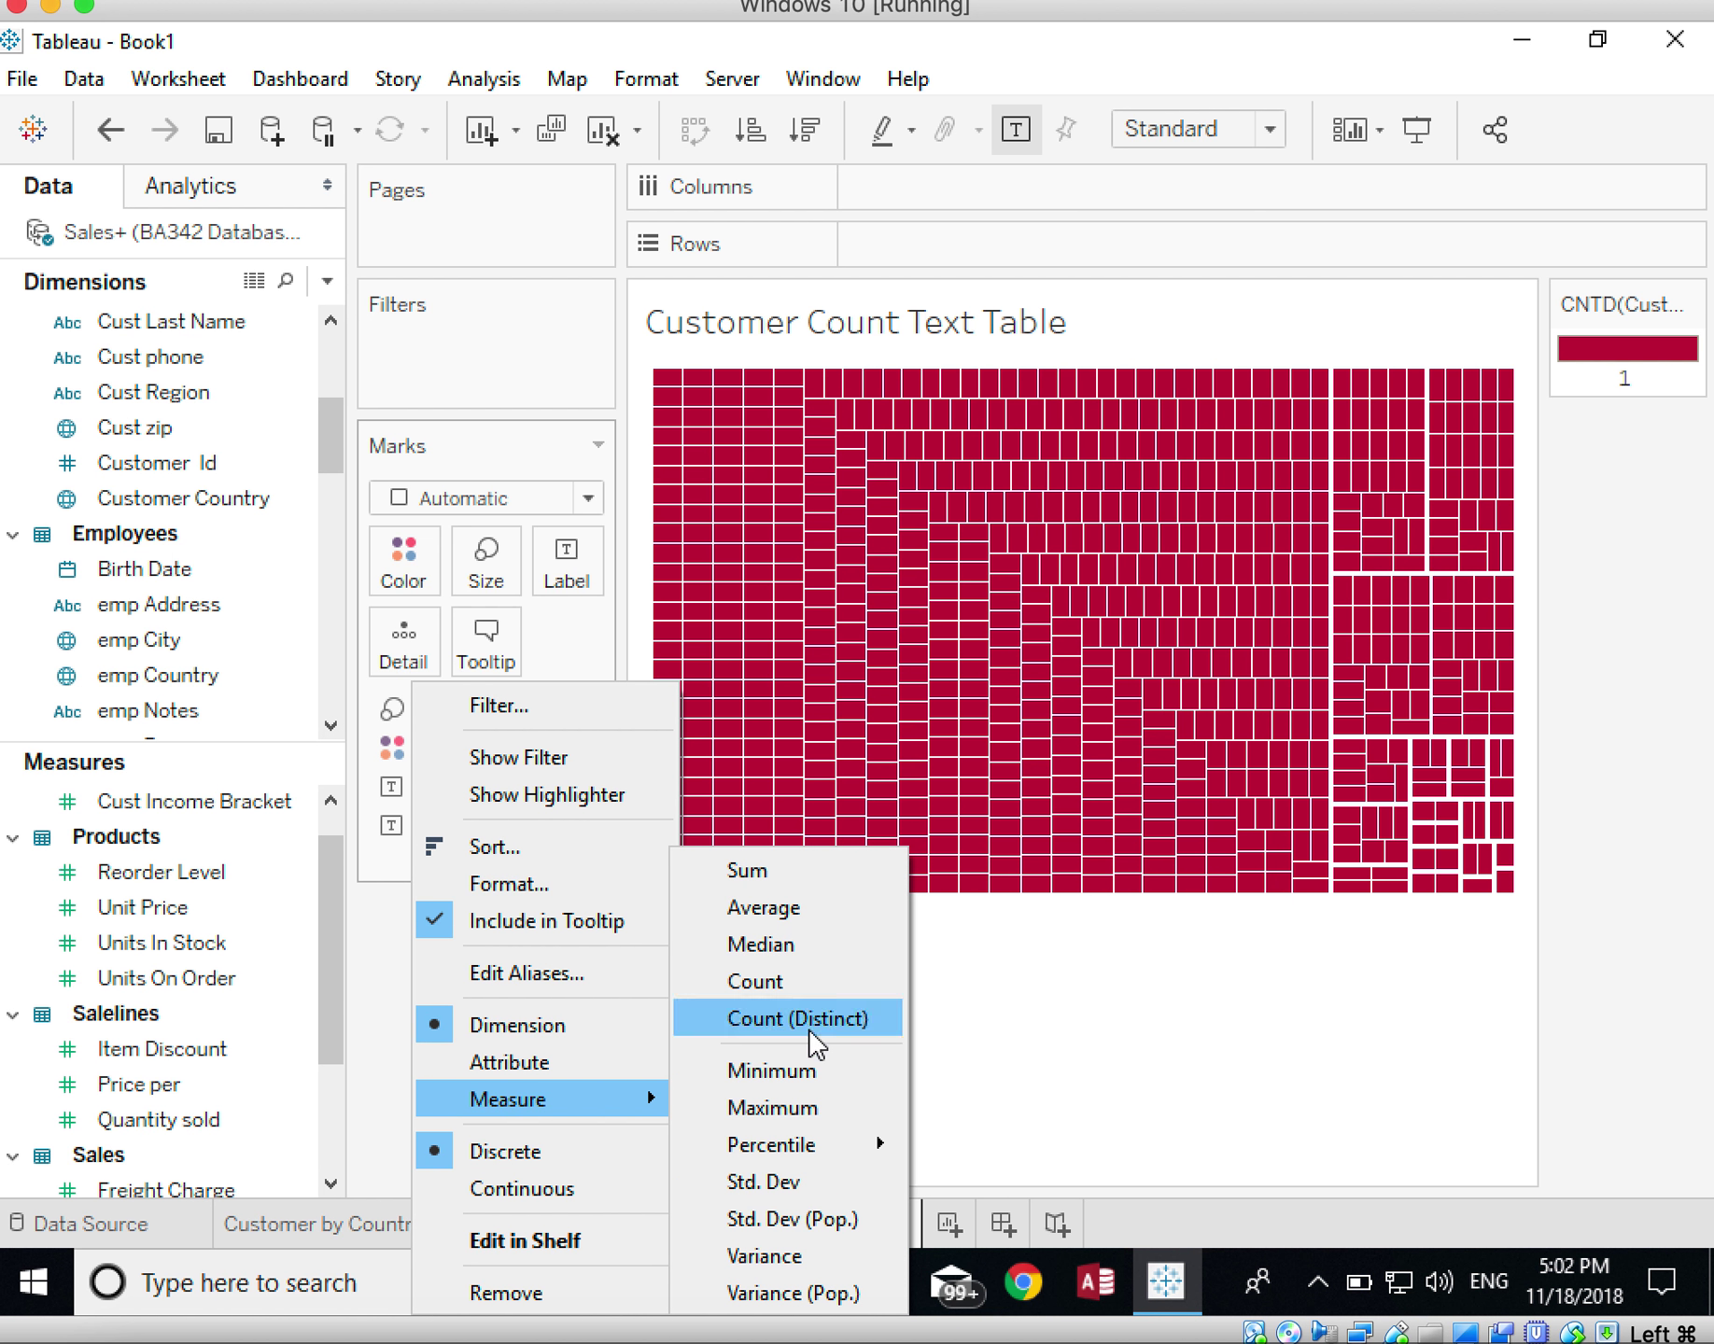
click(809, 1019)
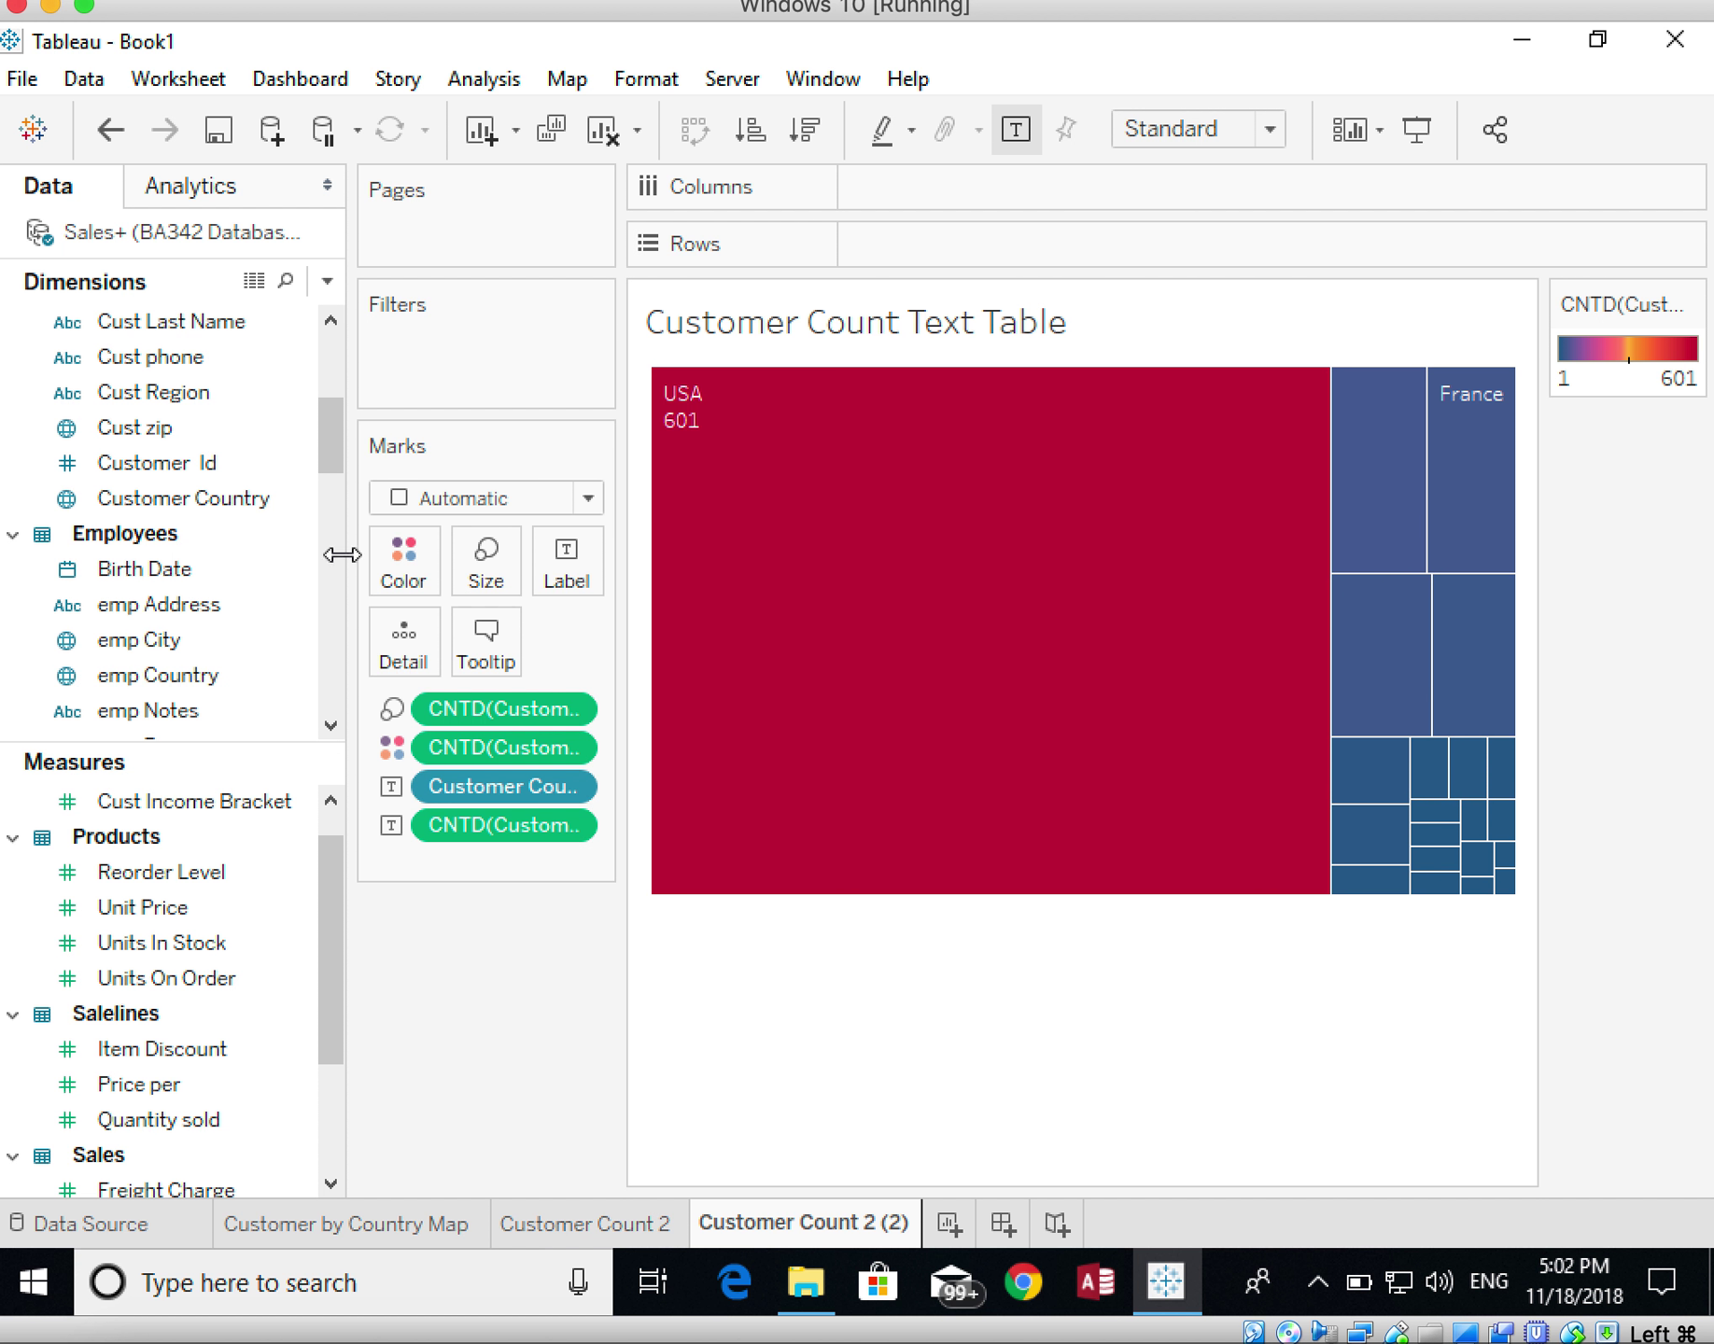
drag(347, 553, 278, 564)
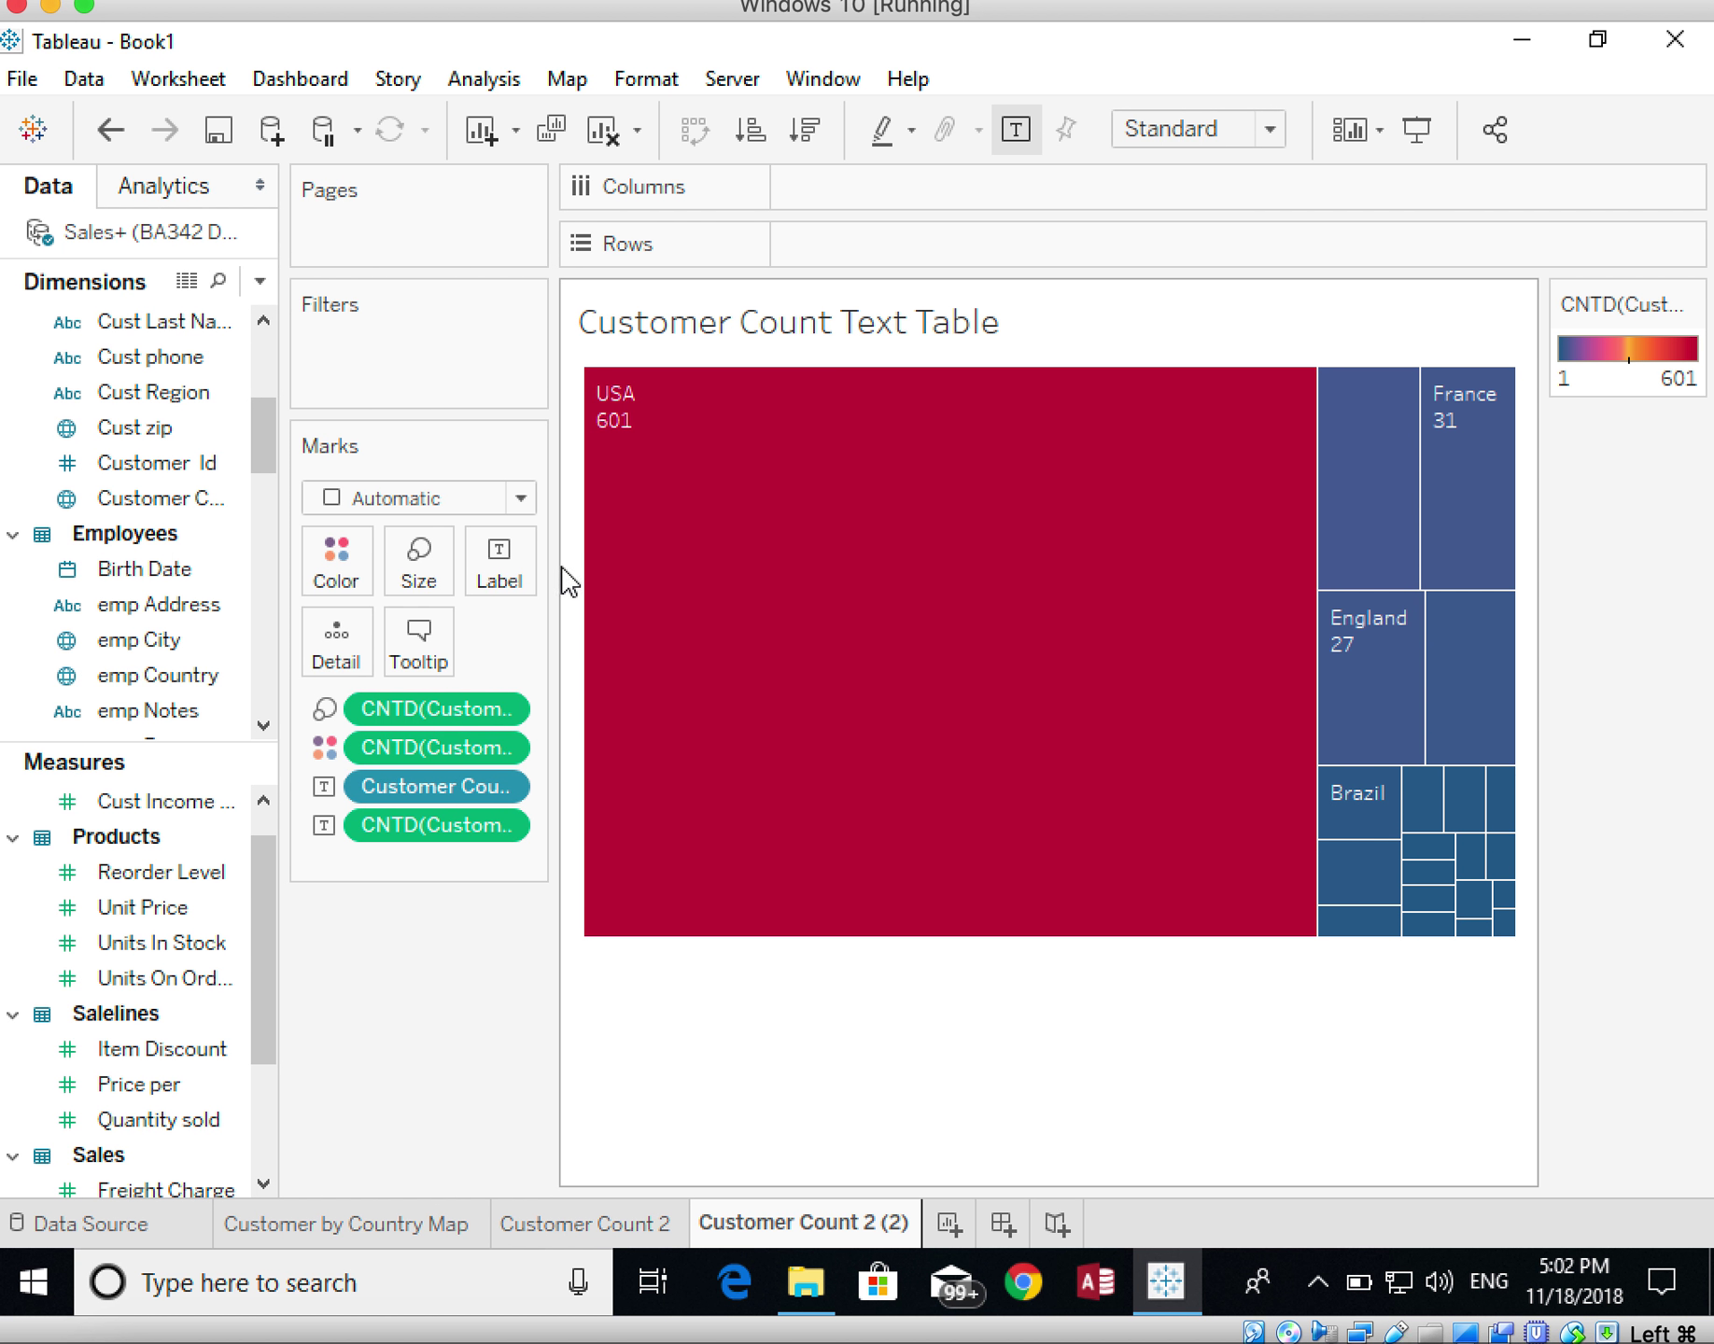
drag(554, 567, 477, 577)
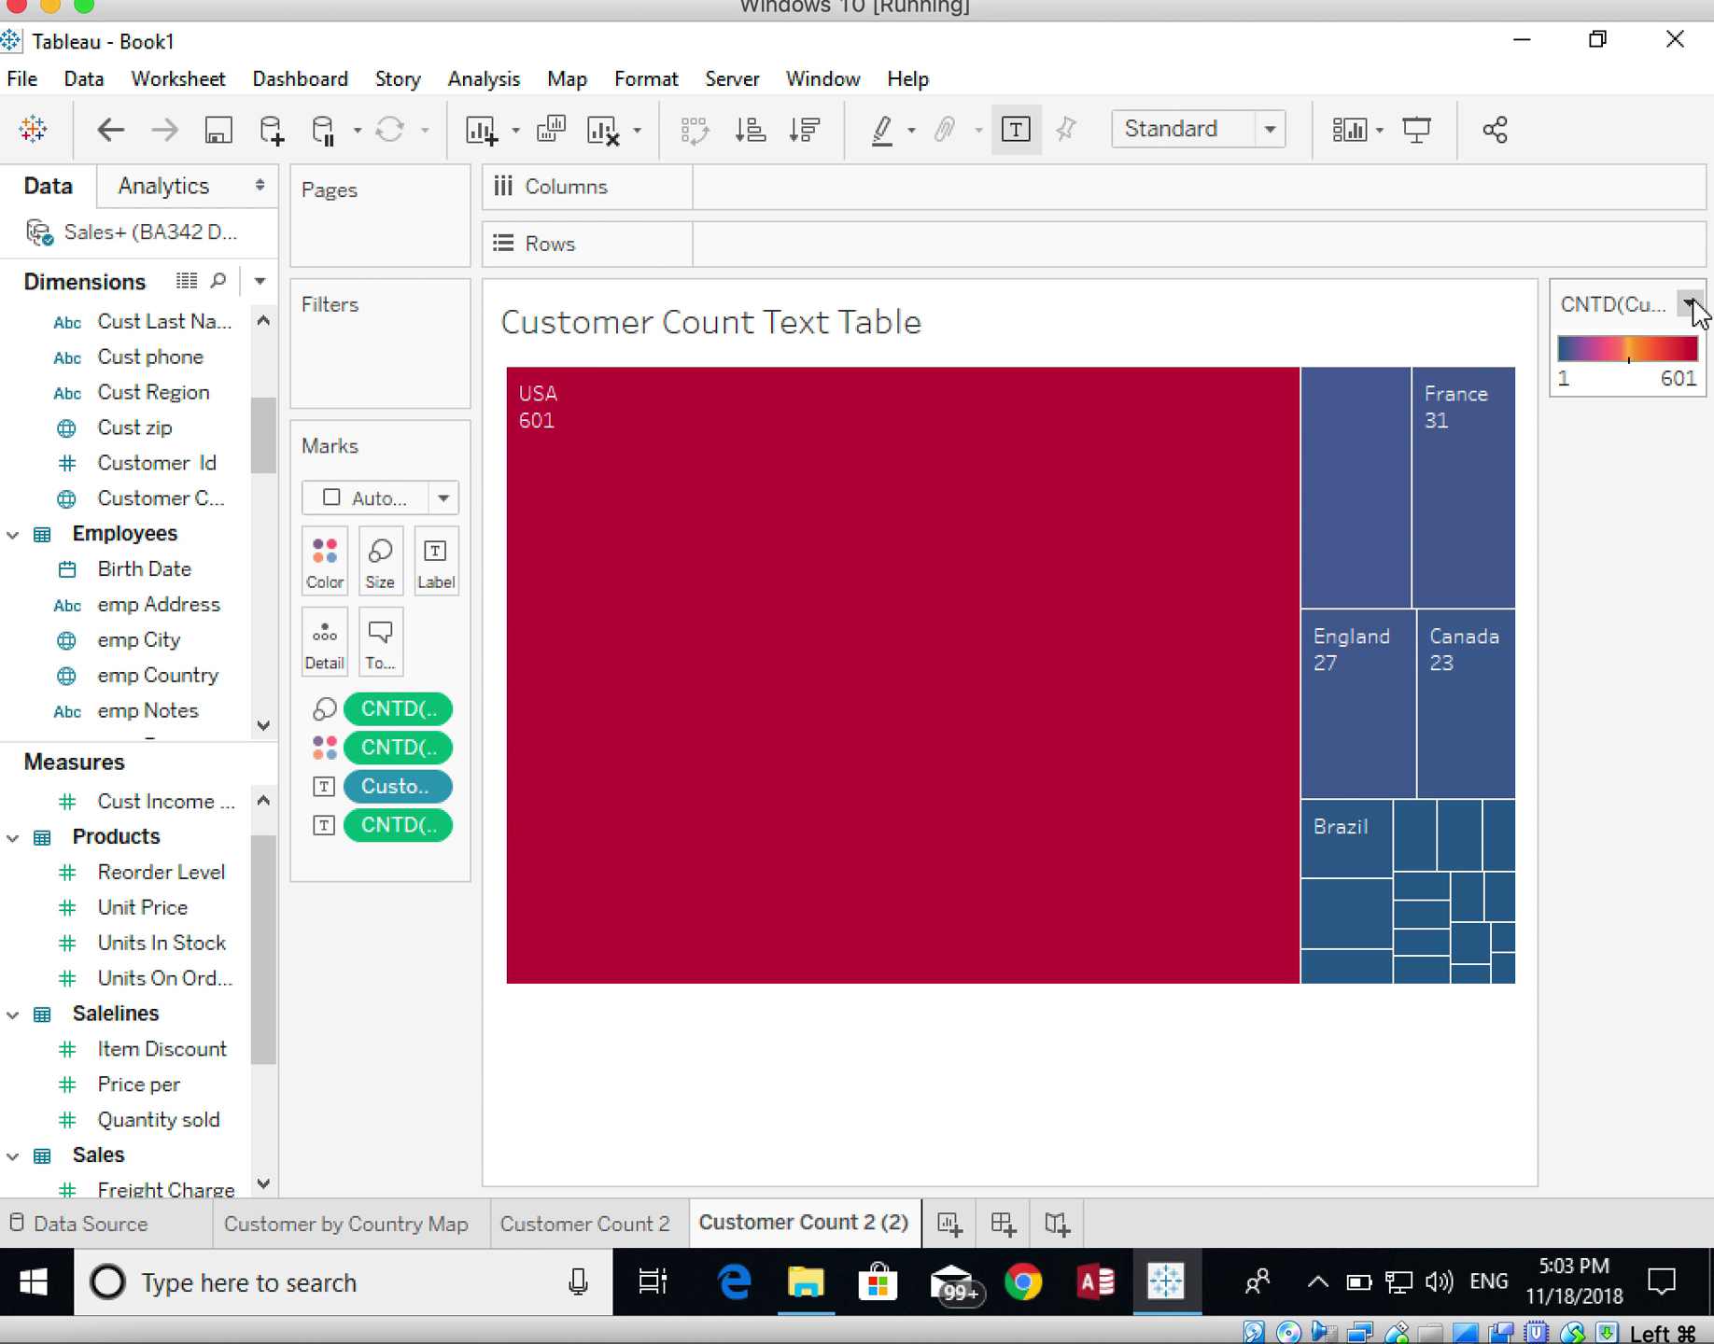
Recolor the treemap's distinct customer count with the Red-Green-Gold Diverging palette and apply it
click(1690, 304)
click(1643, 339)
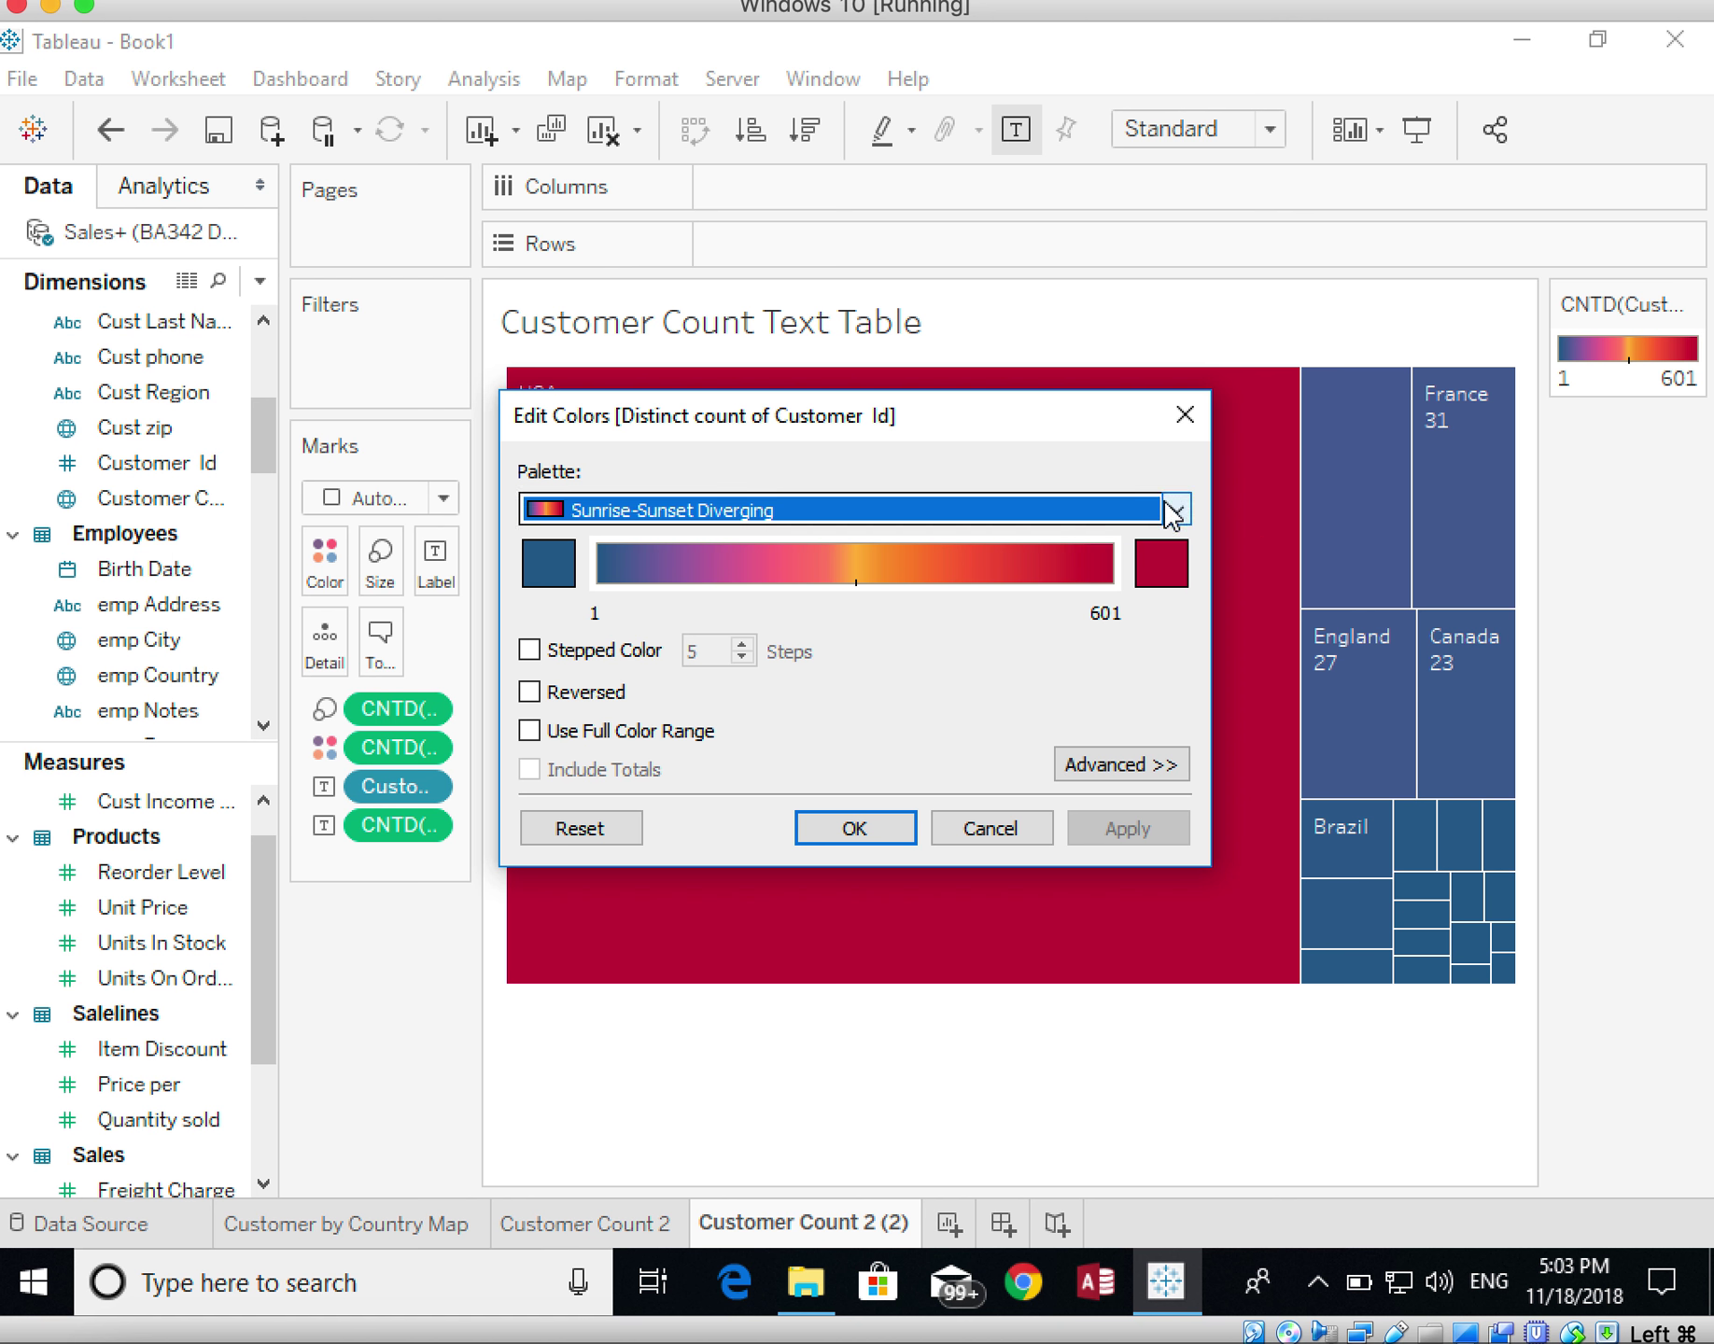
click(1173, 512)
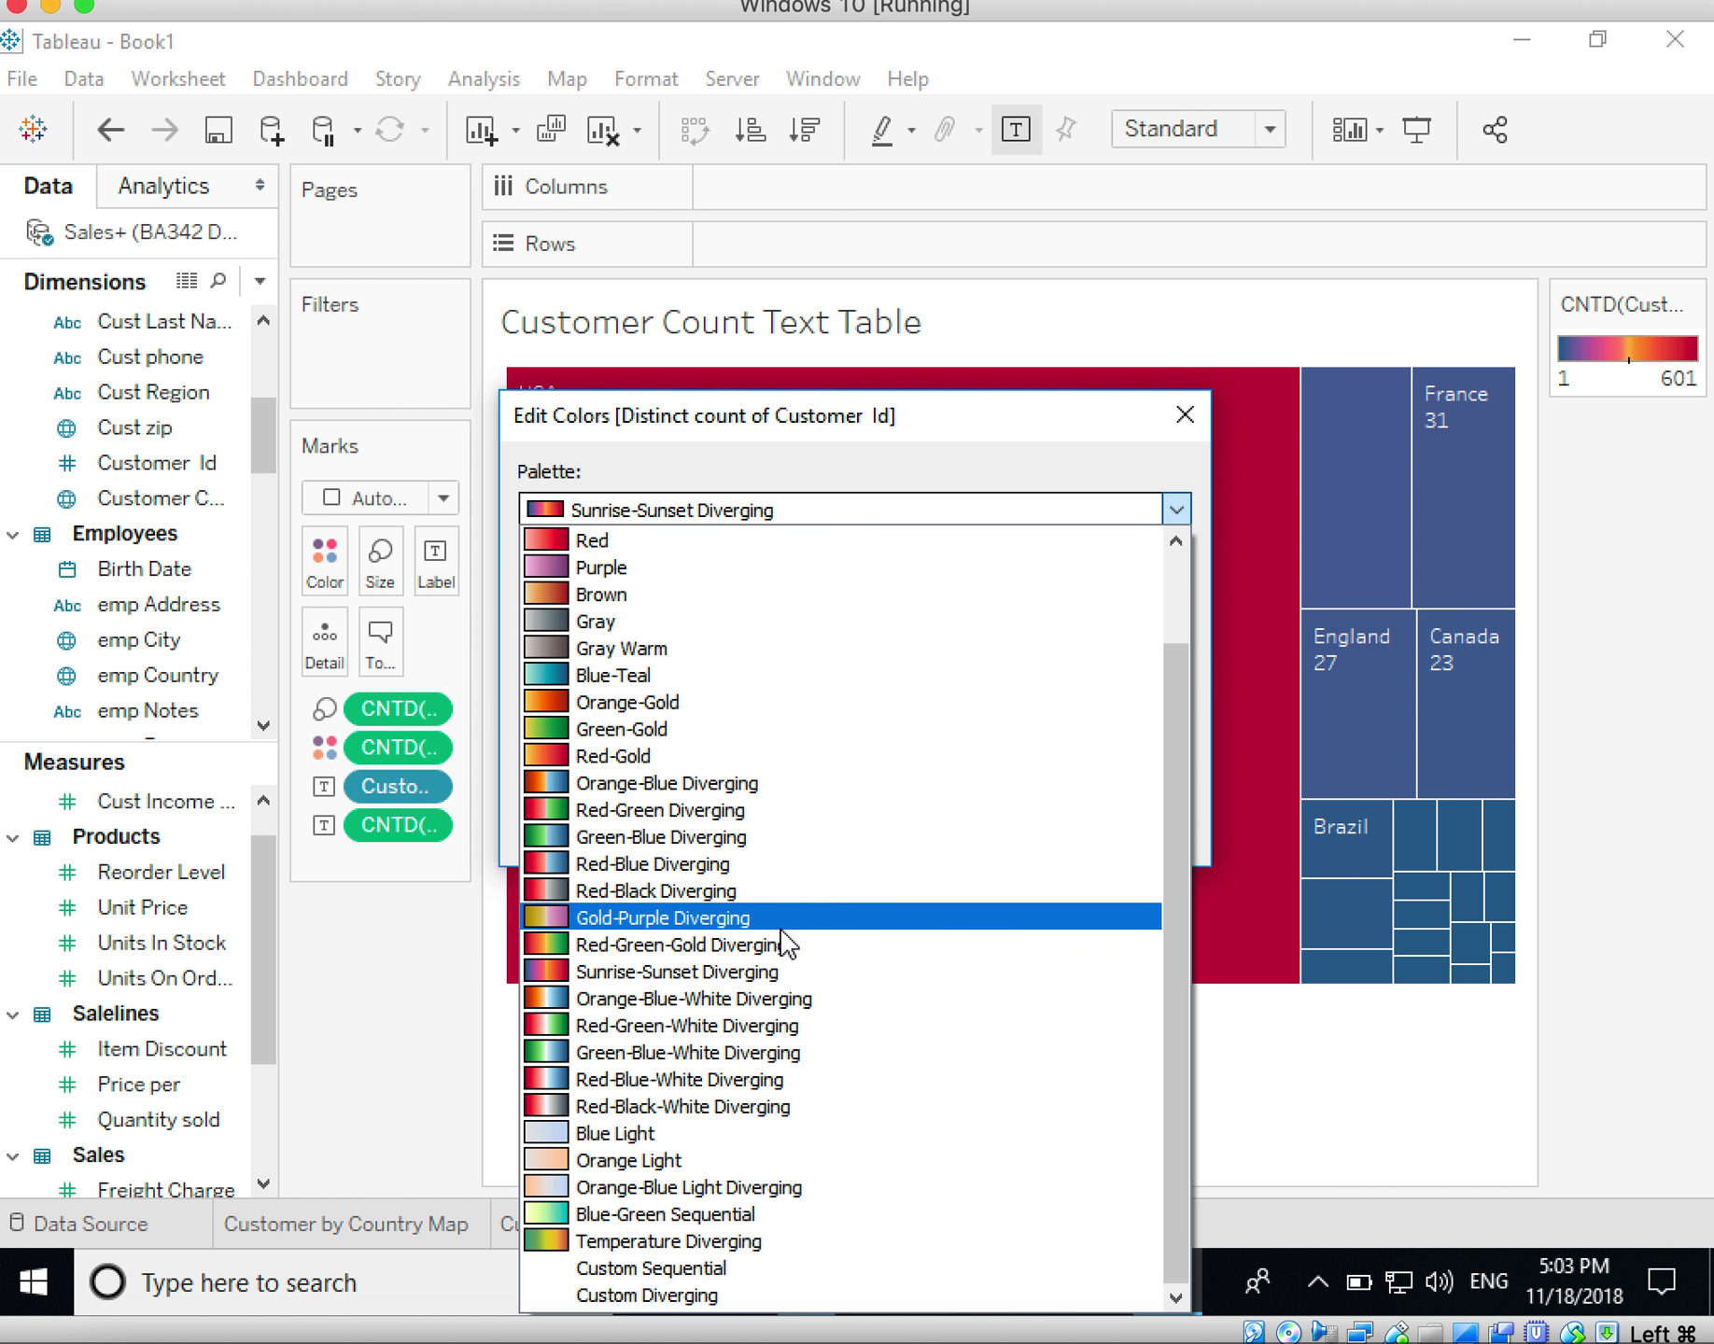
click(764, 1083)
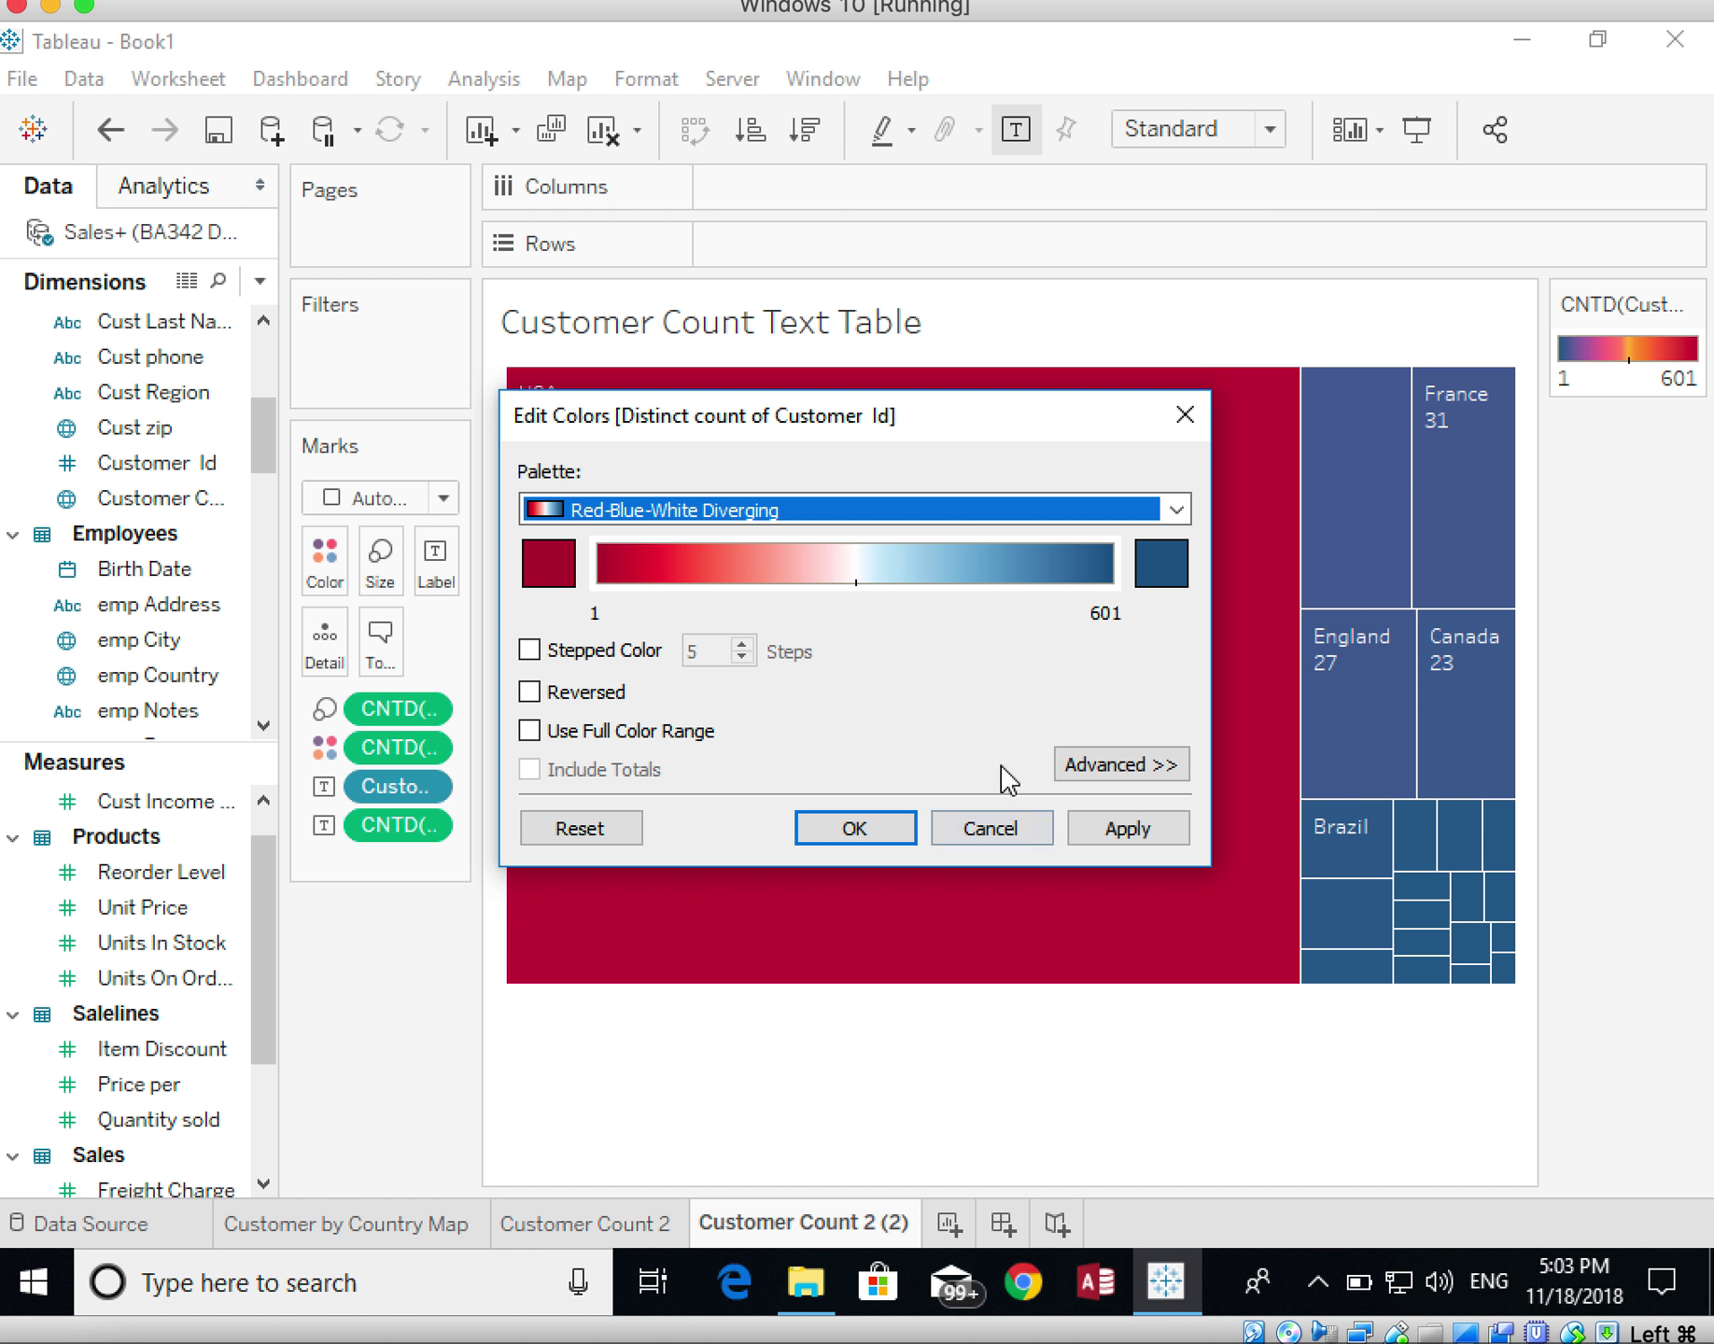
click(1174, 509)
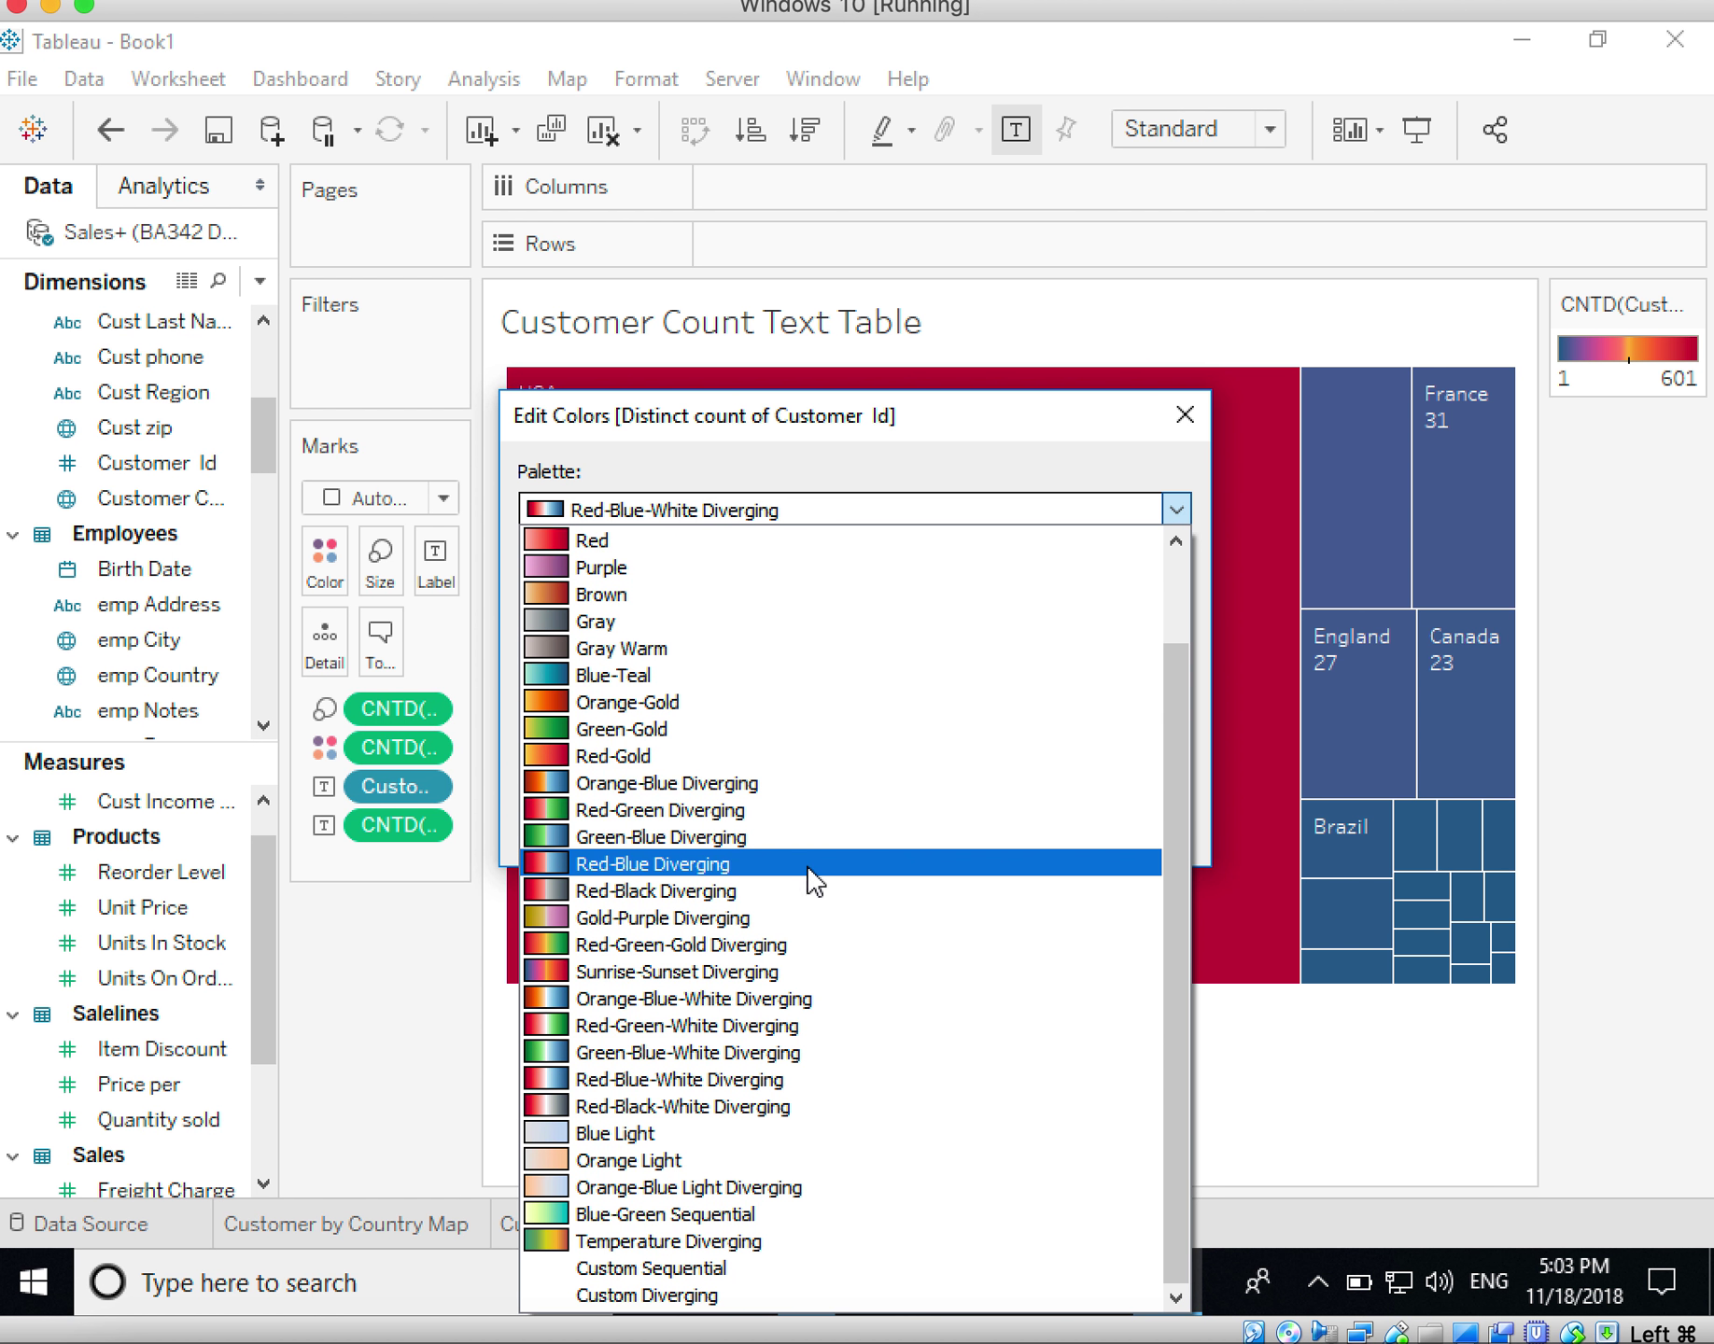
click(794, 943)
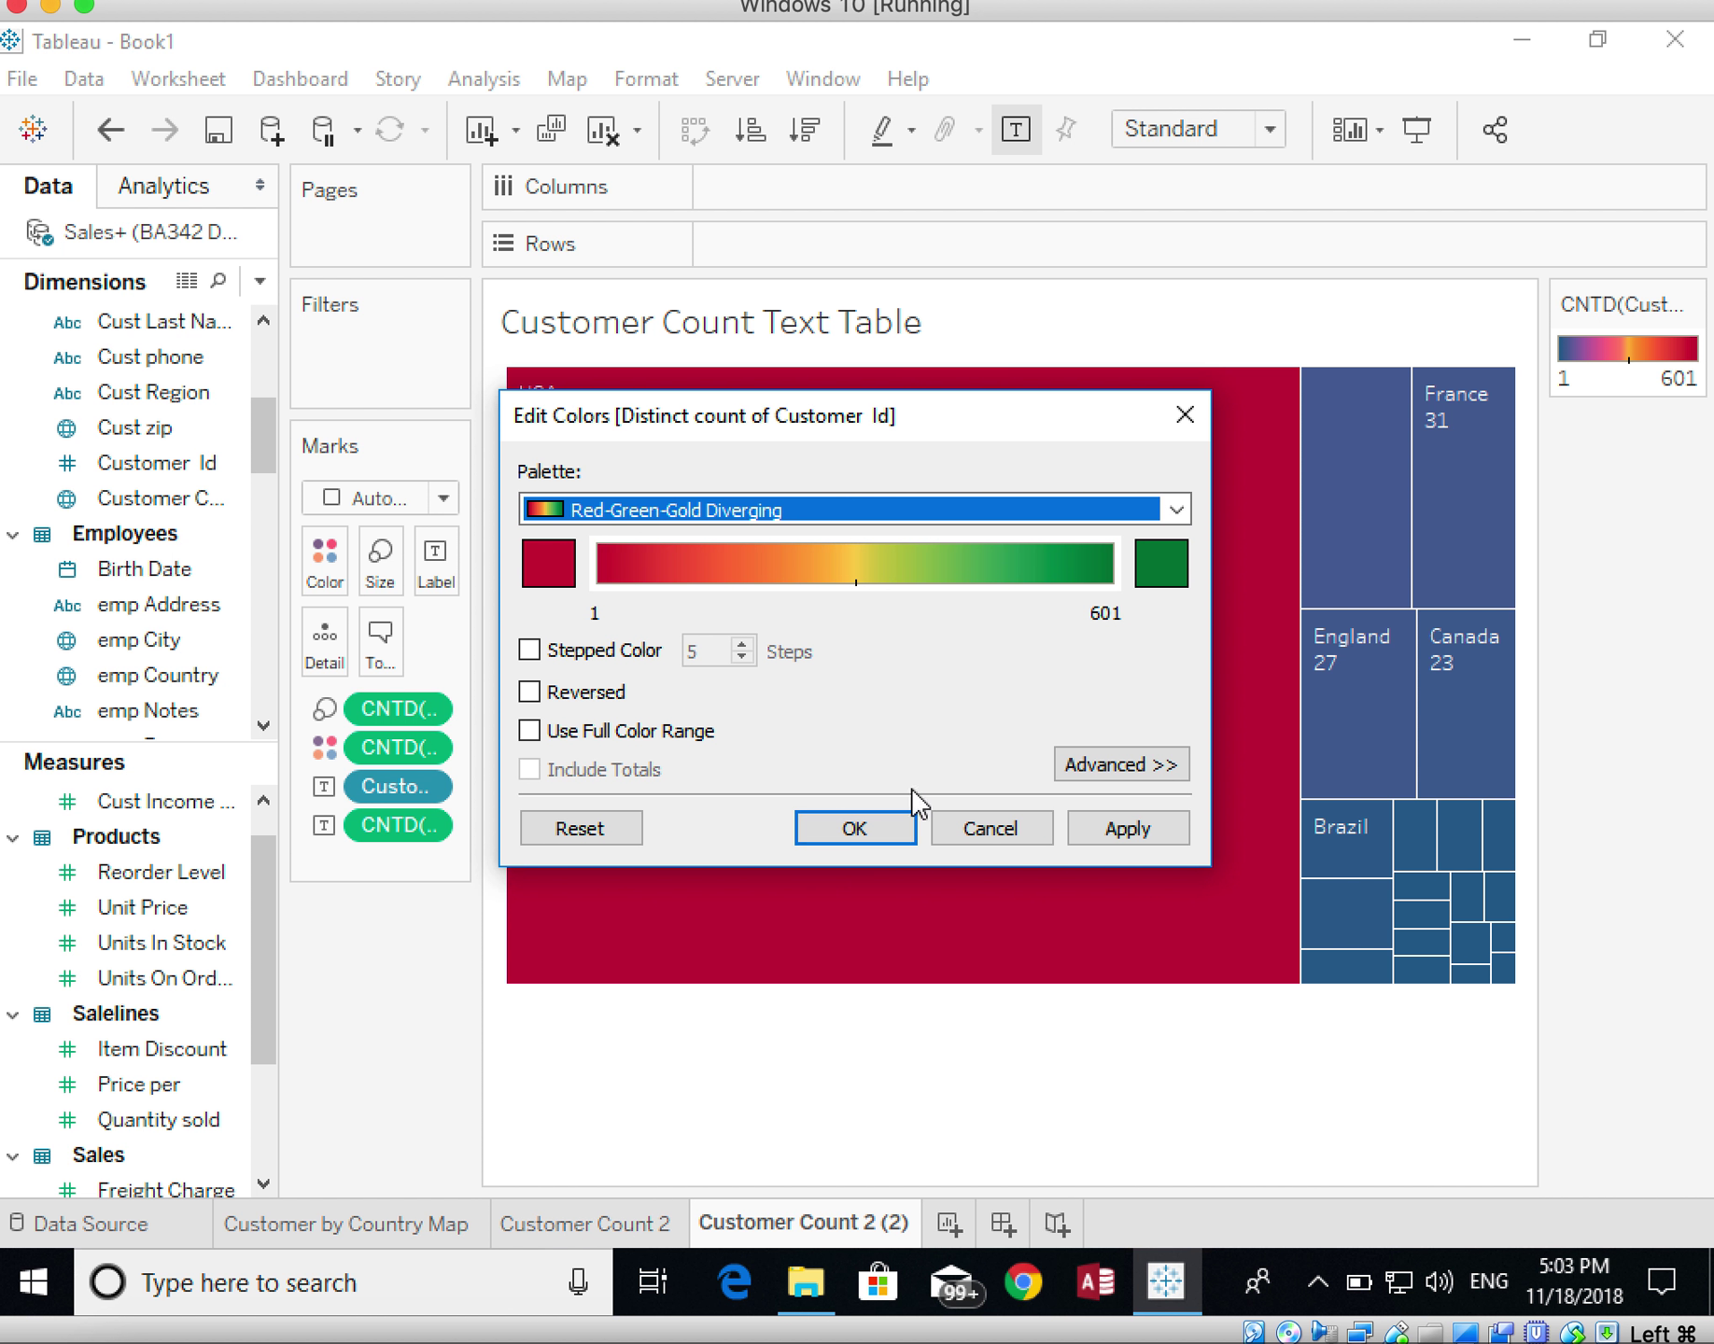
click(1097, 829)
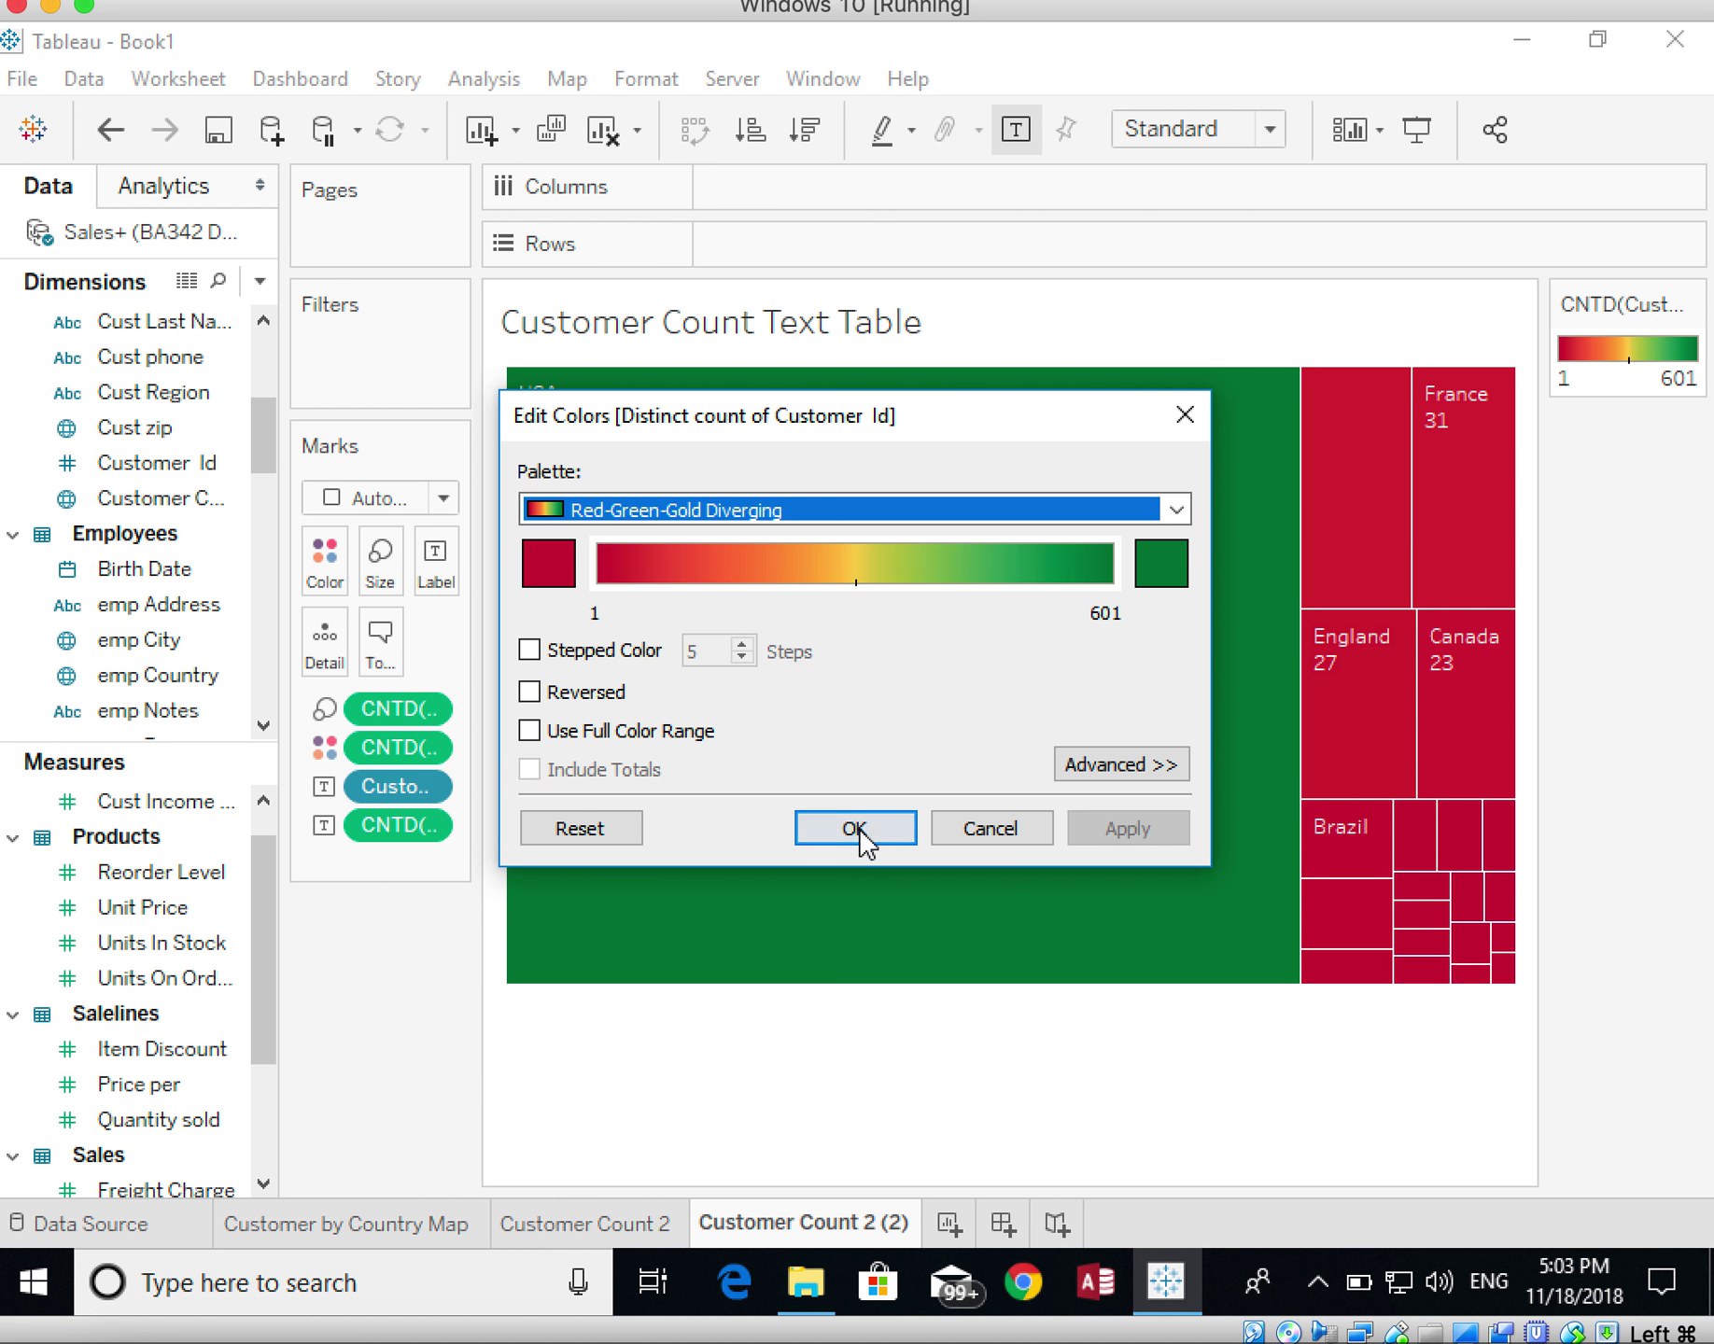
click(855, 829)
mouse_move(949, 911)
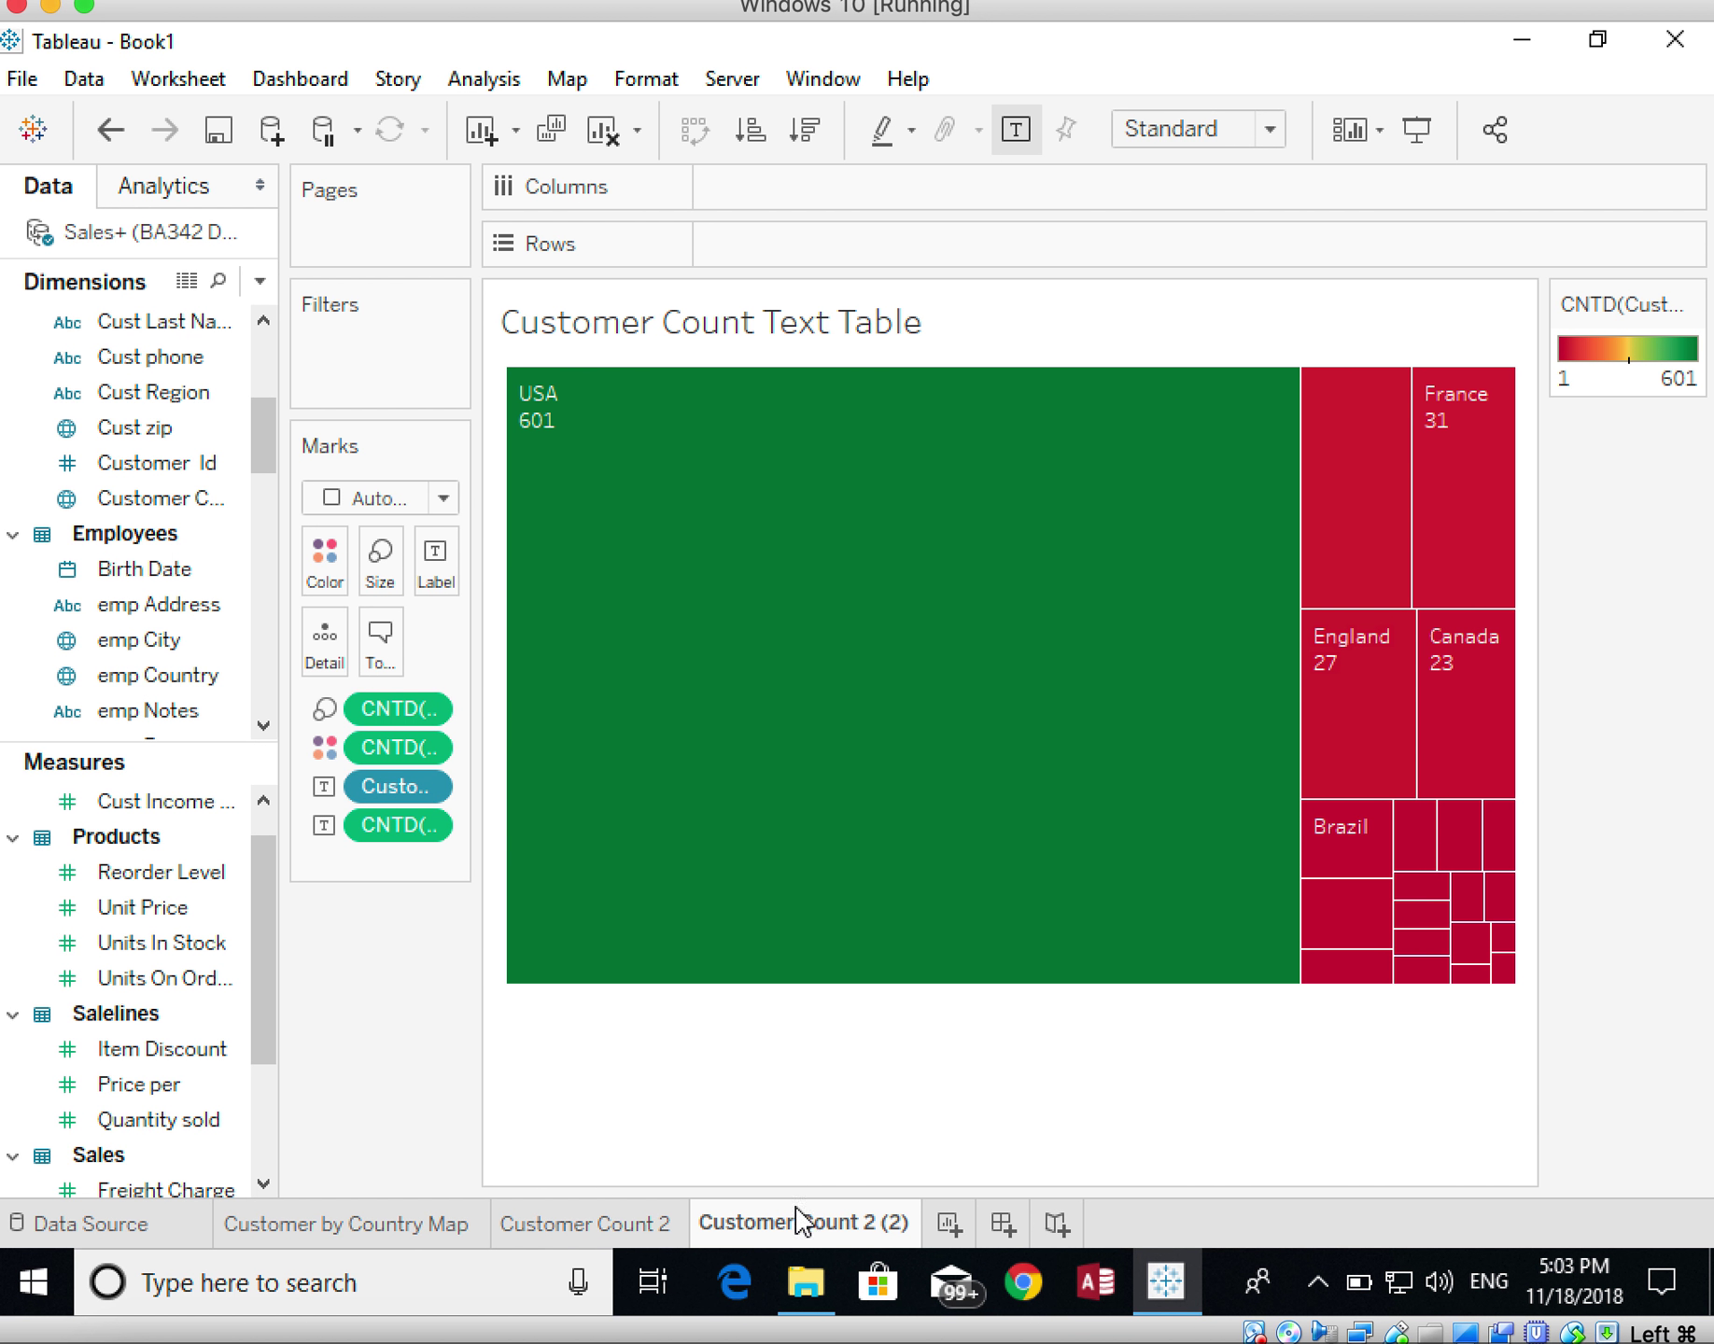
Change the treemap worksheet's title to "Customer Count Tree Map"
double_click(891, 328)
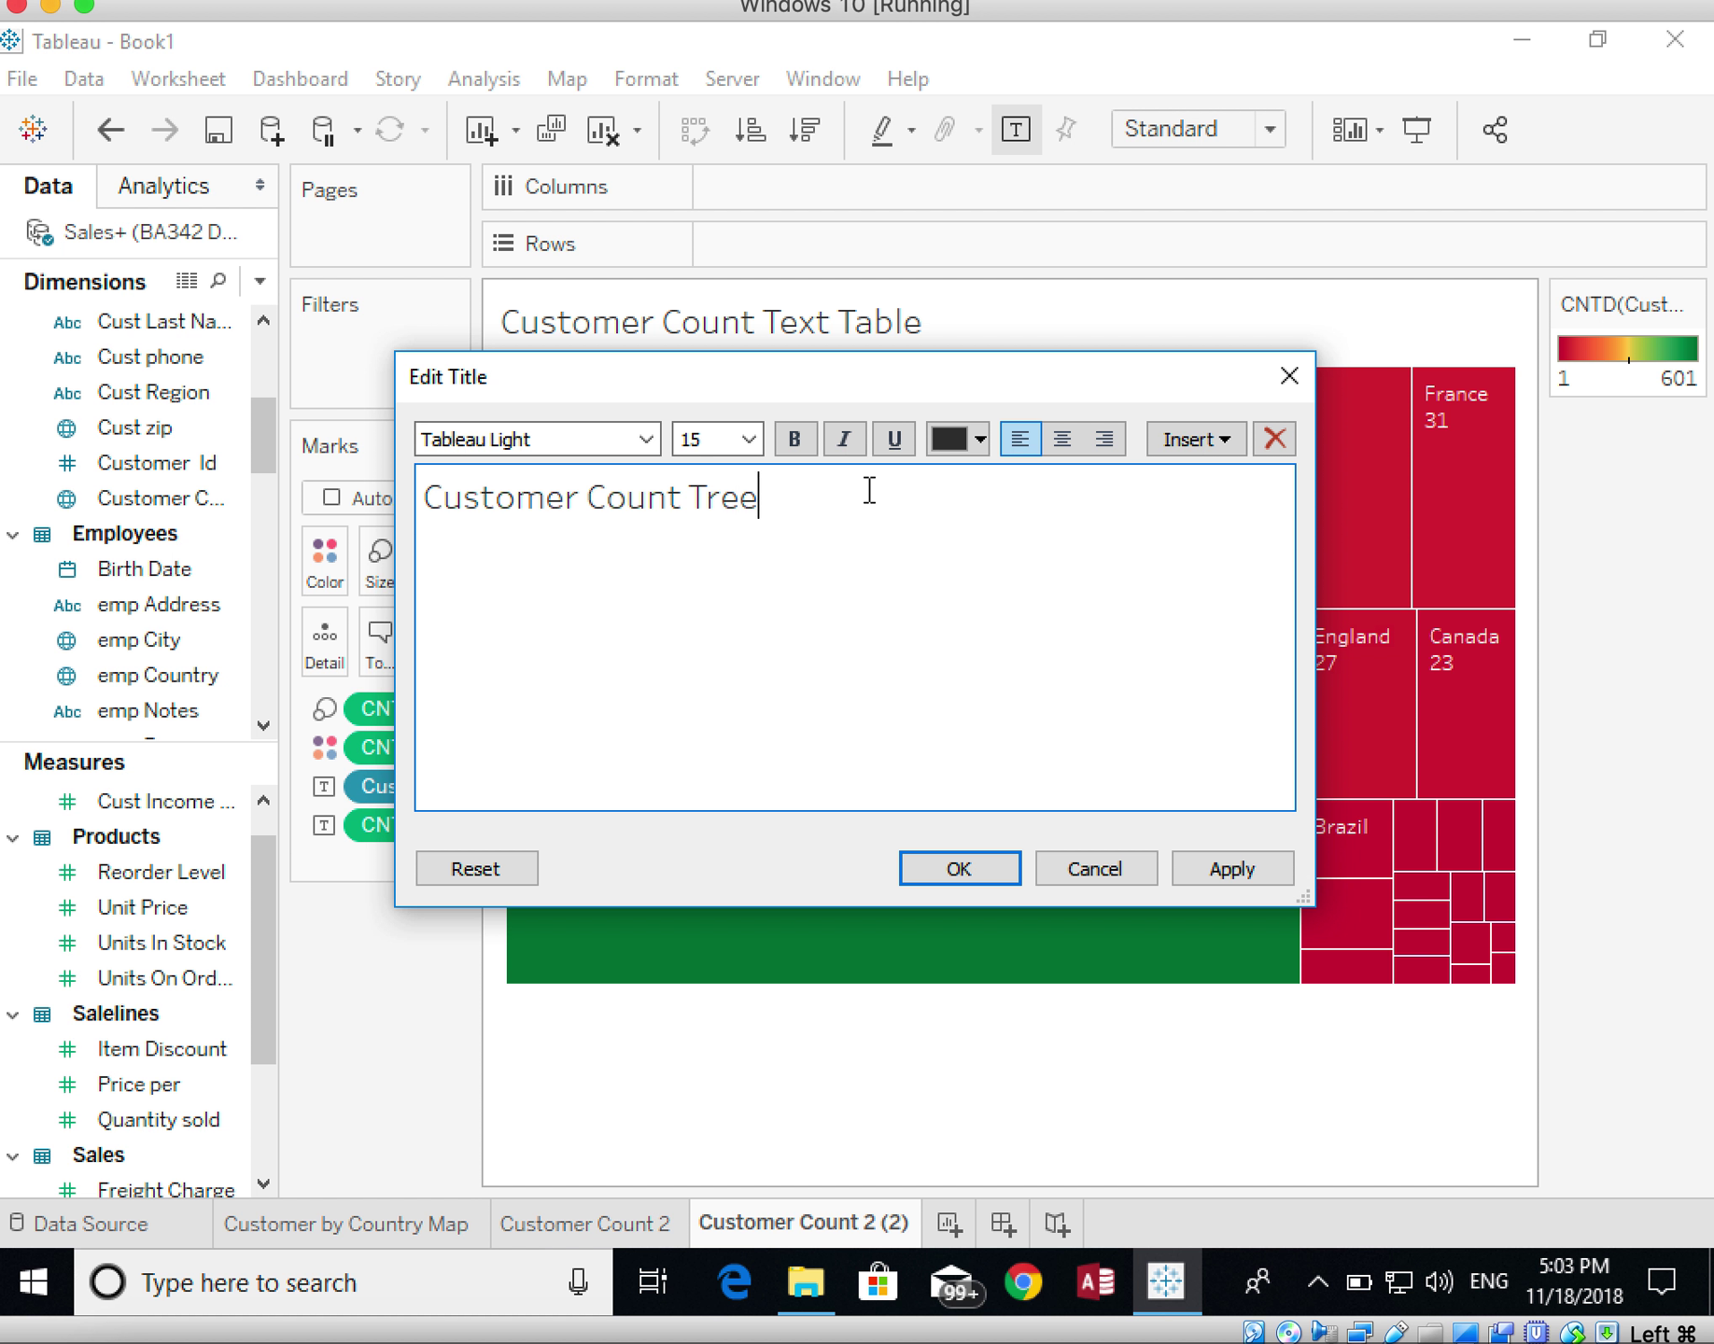
text(Map)
click(943, 864)
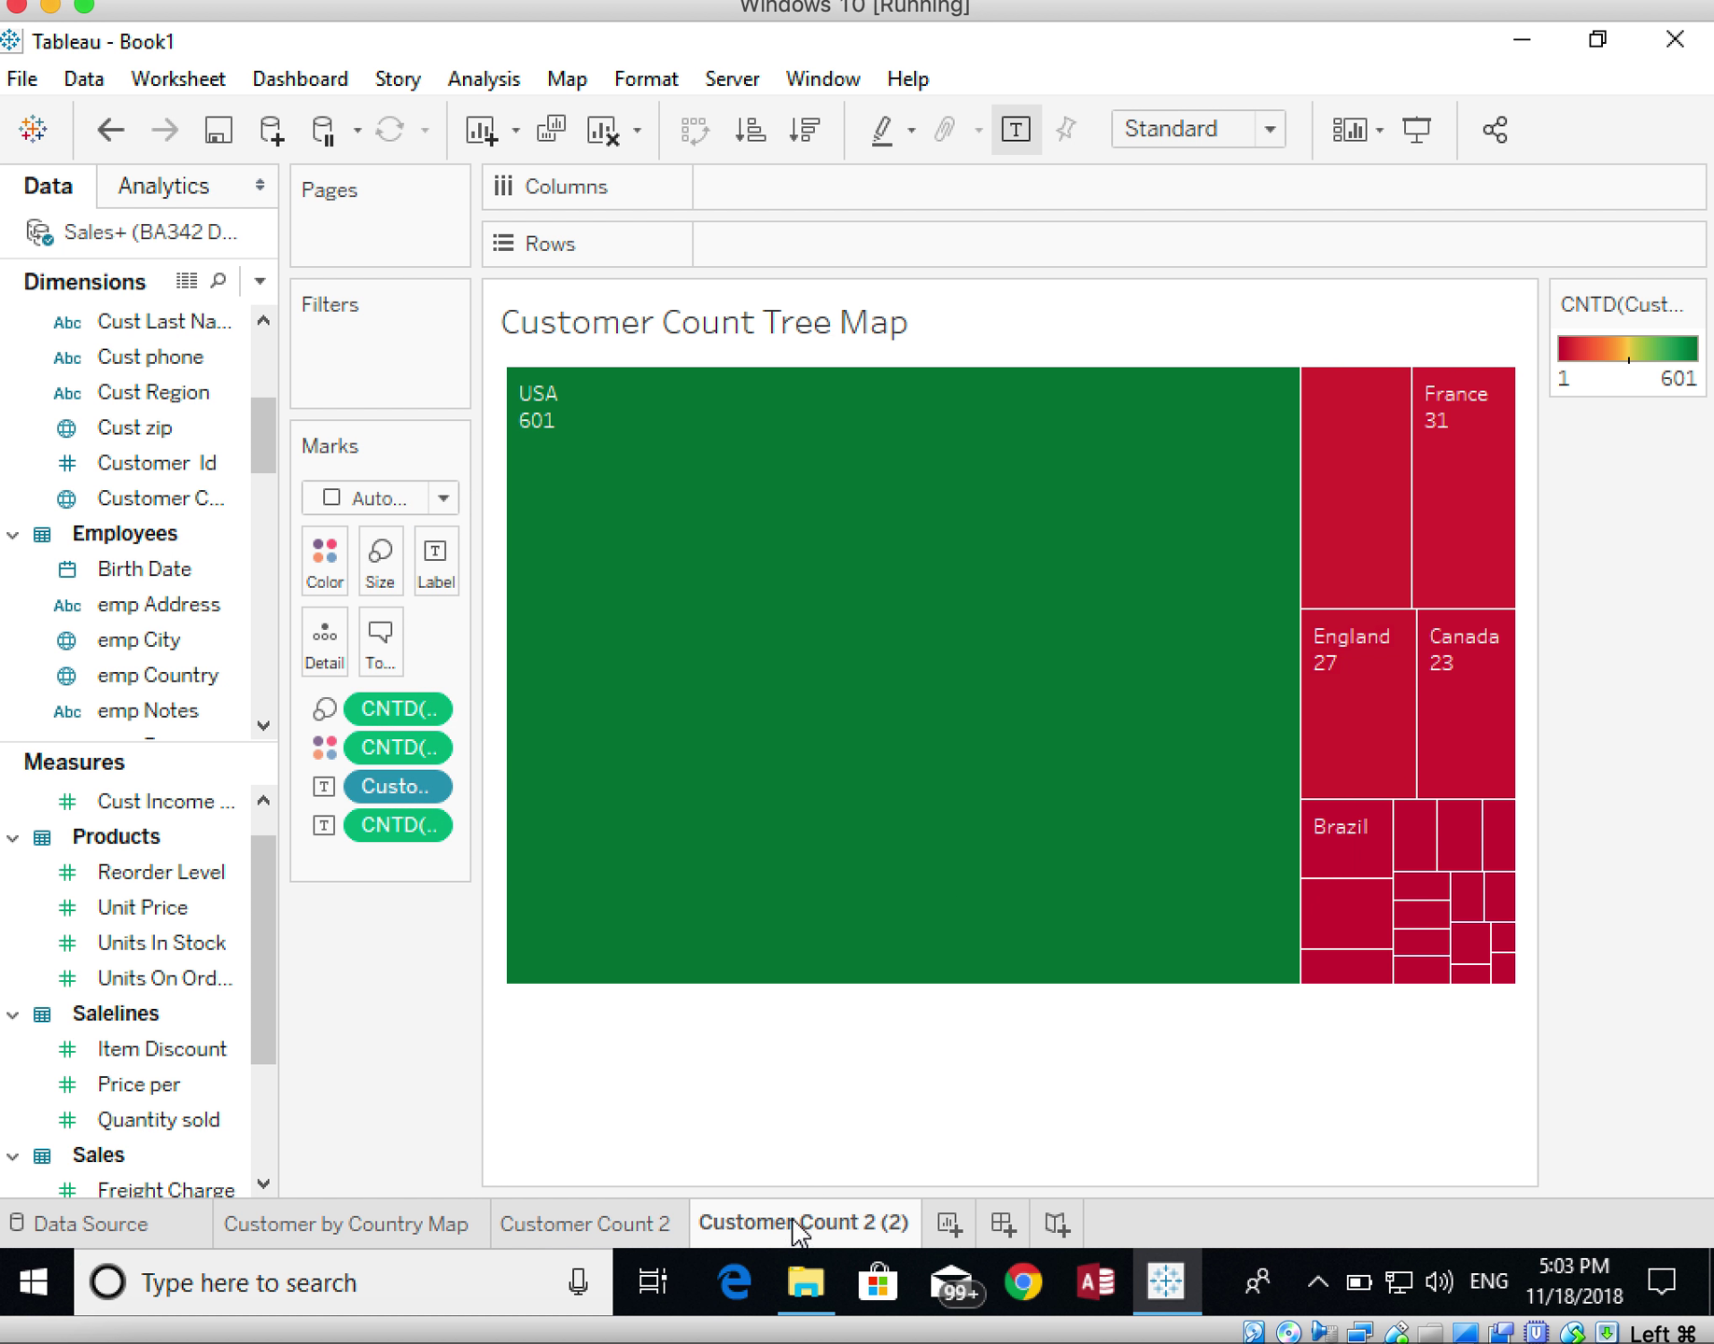
Rename the Customer Count 2 (2) worksheet as "Customer Tree Map by Country"
right_click(816, 1229)
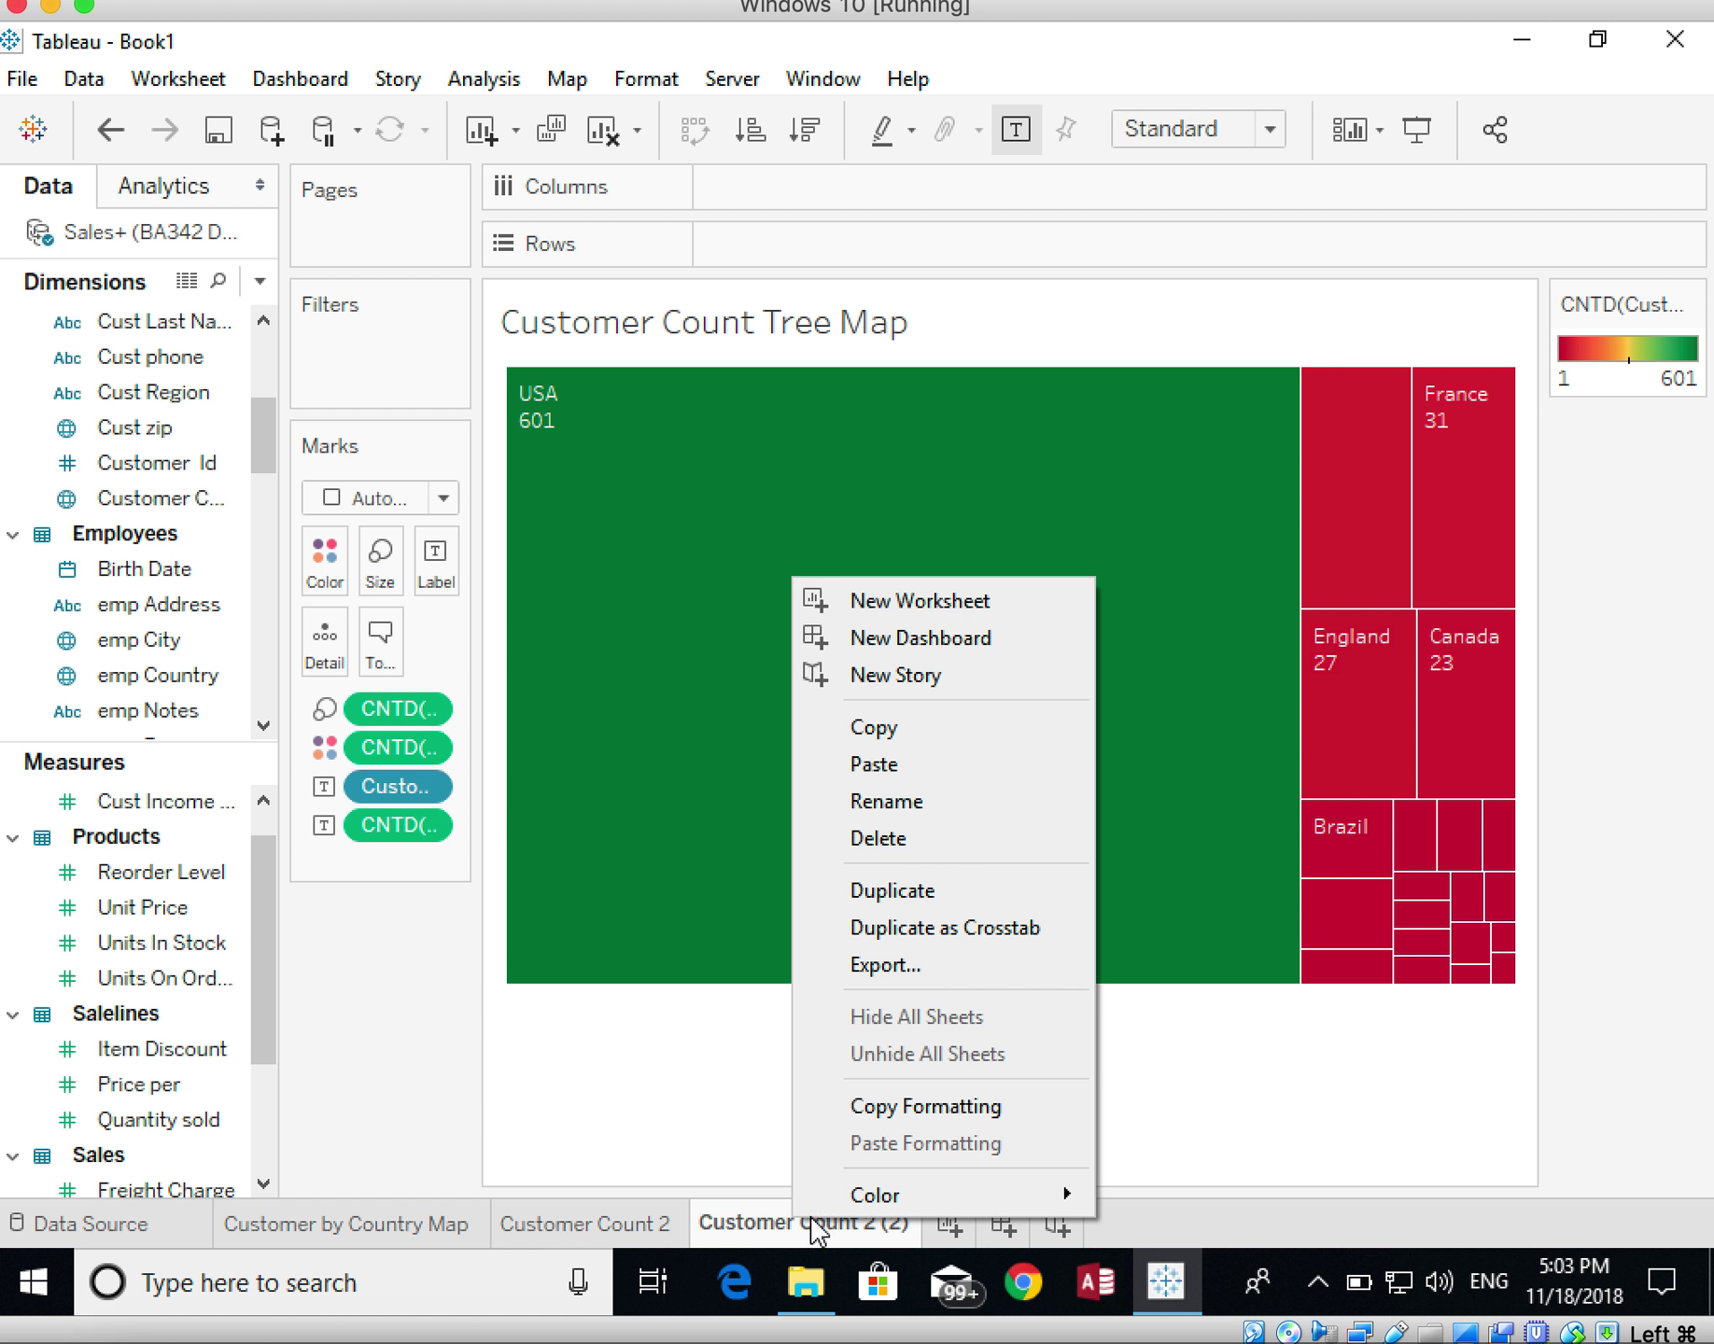
click(864, 809)
text(Customer Tre)
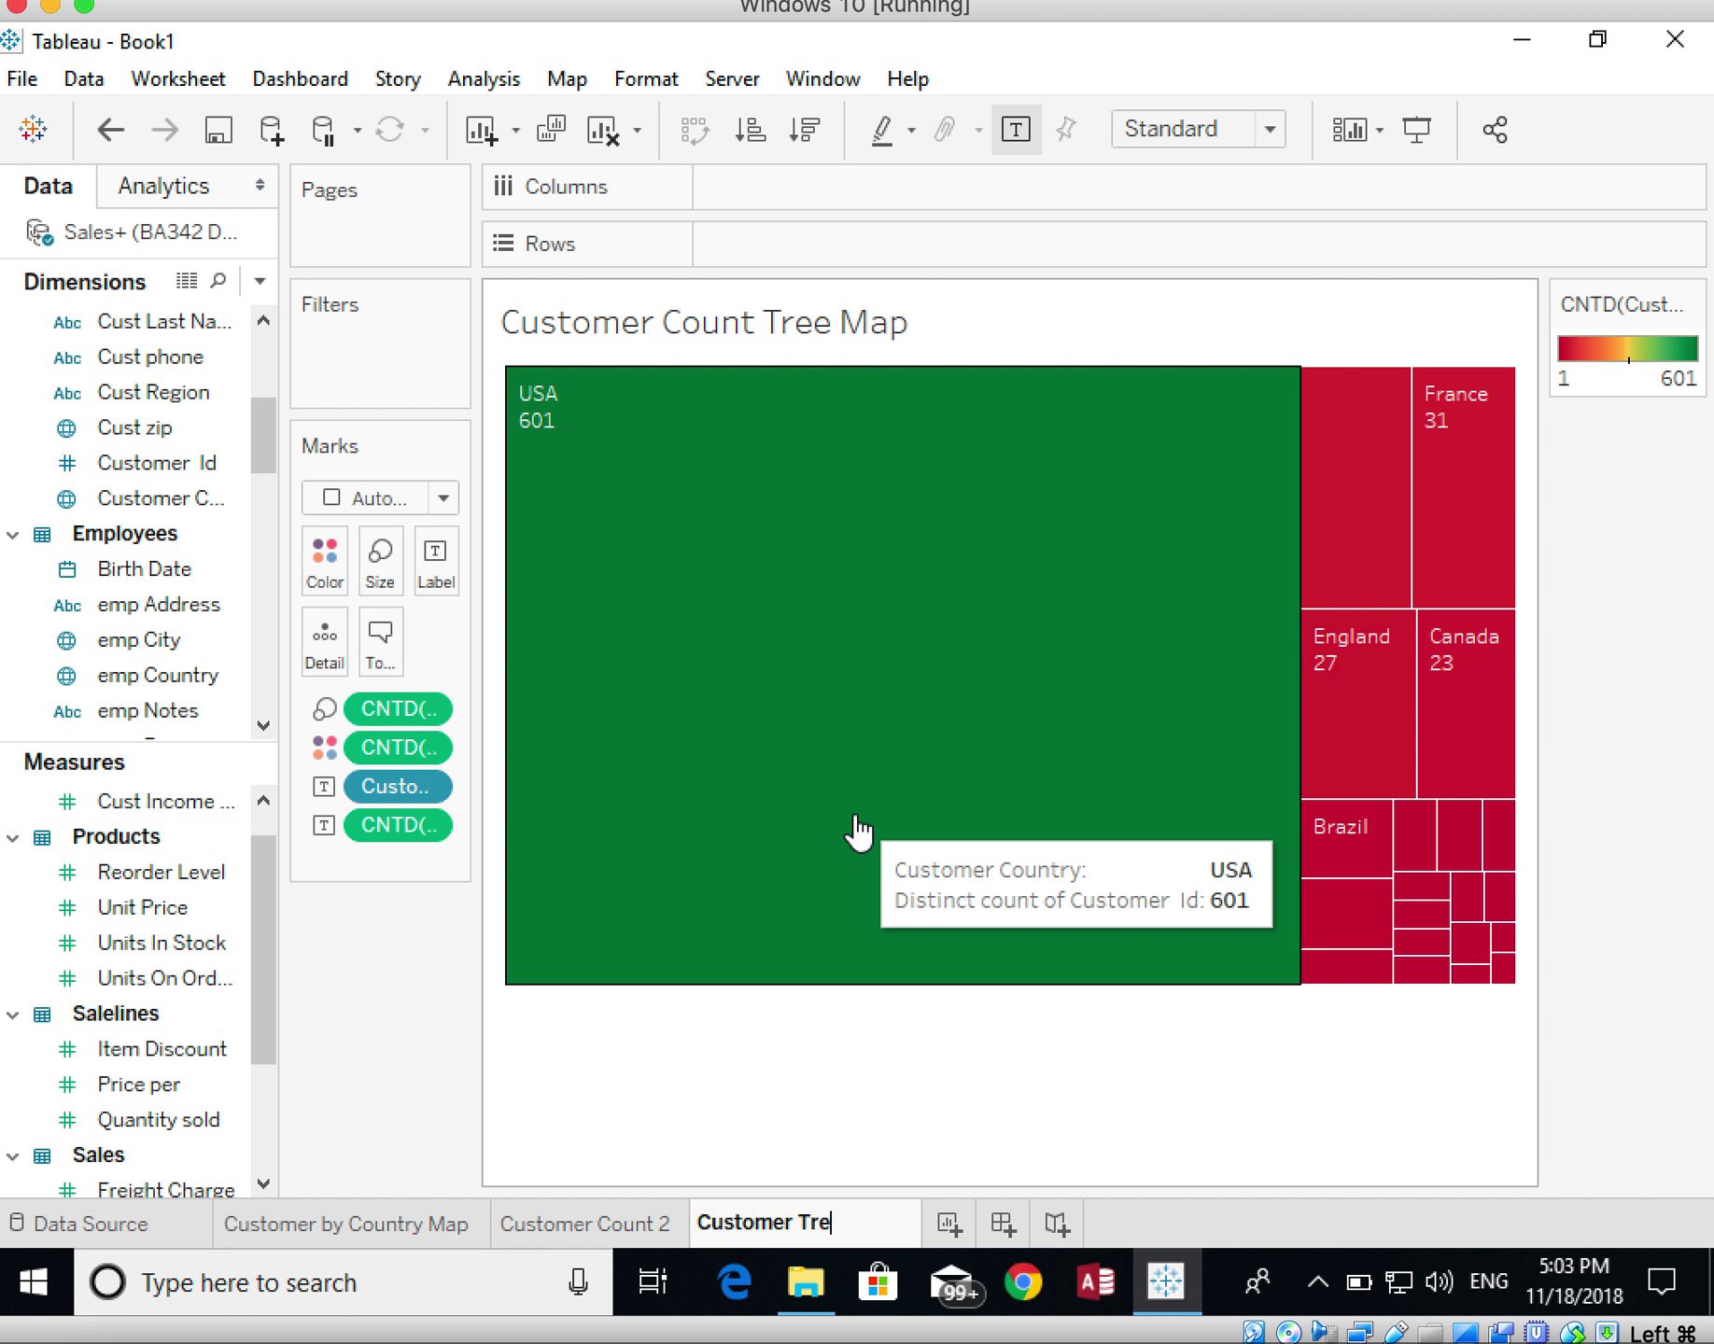
text(e Map by Country)
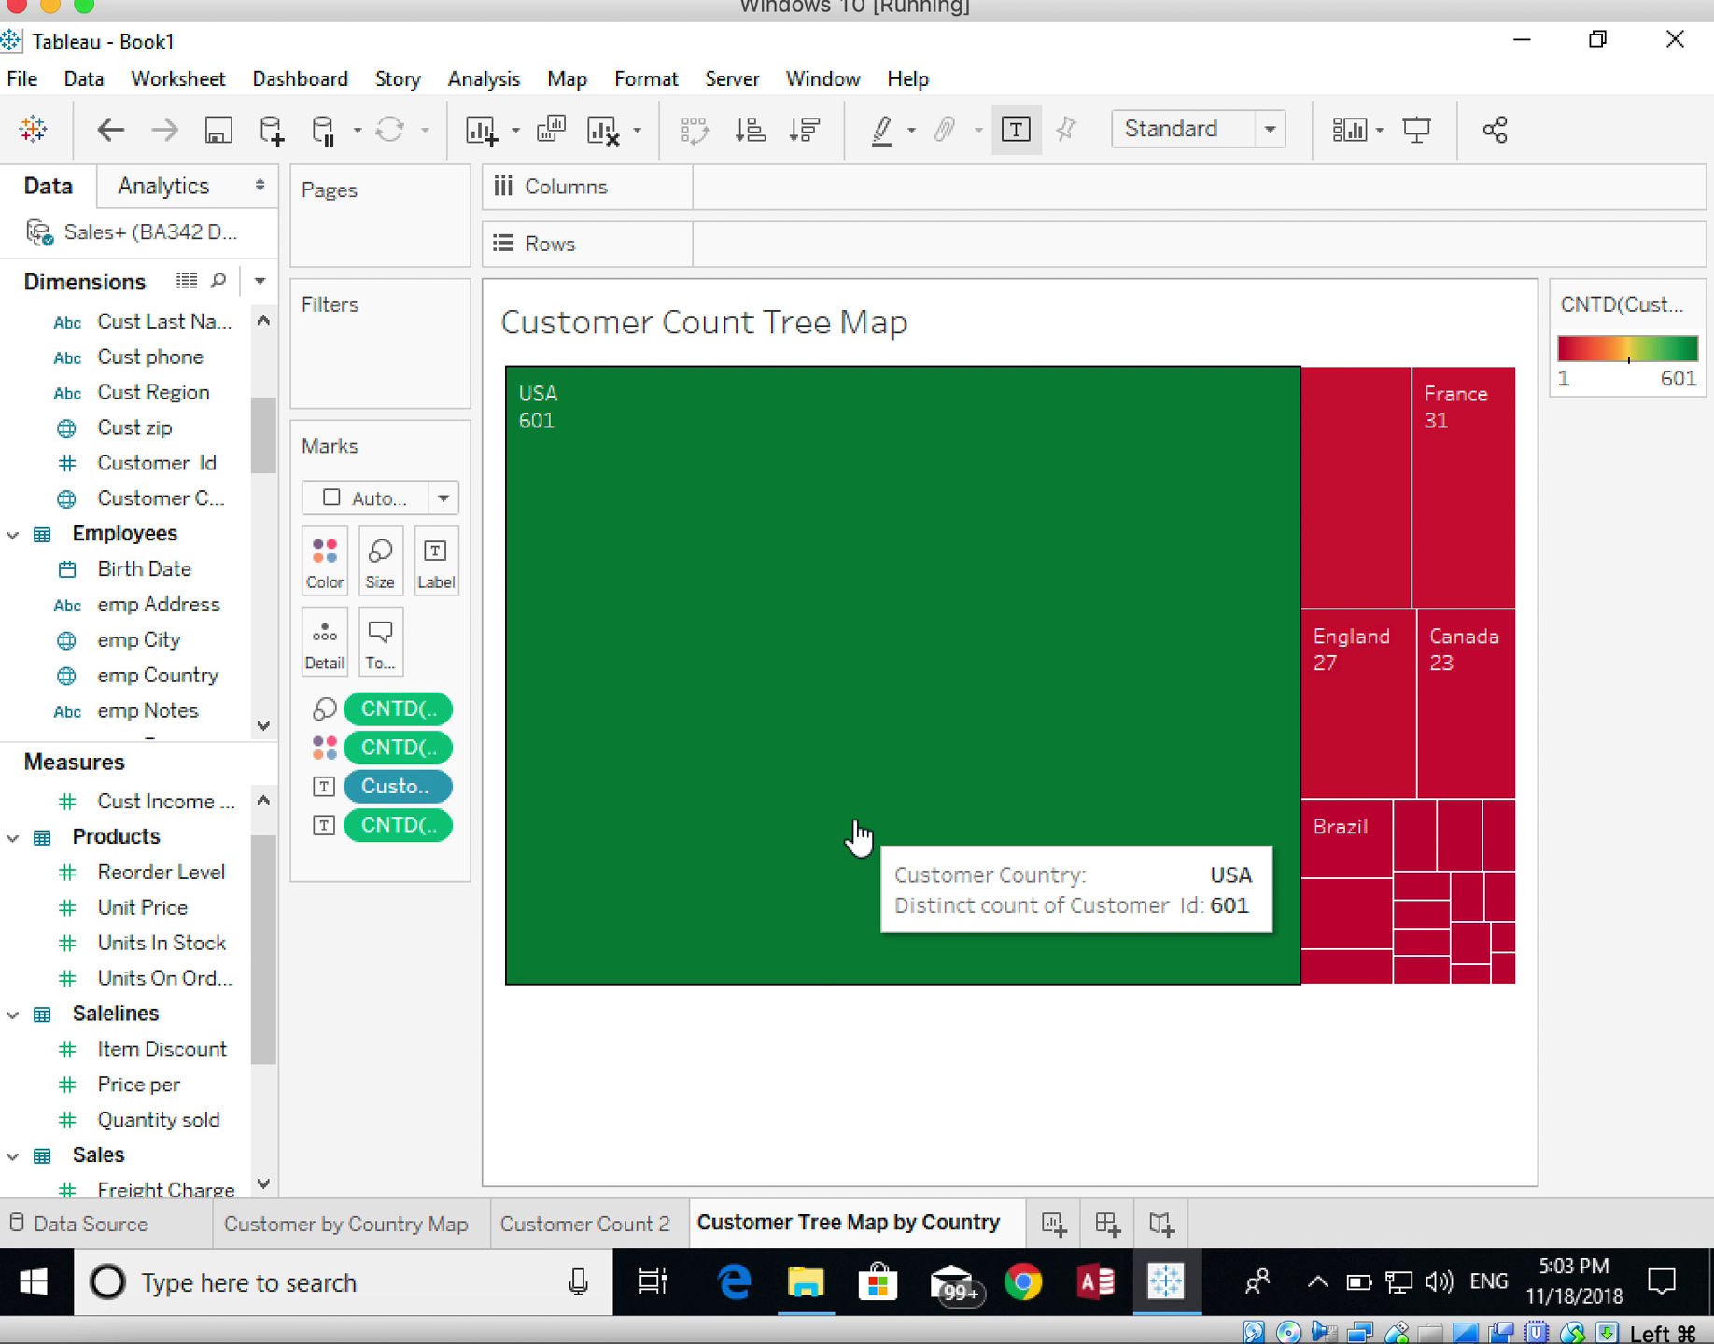
click(850, 1086)
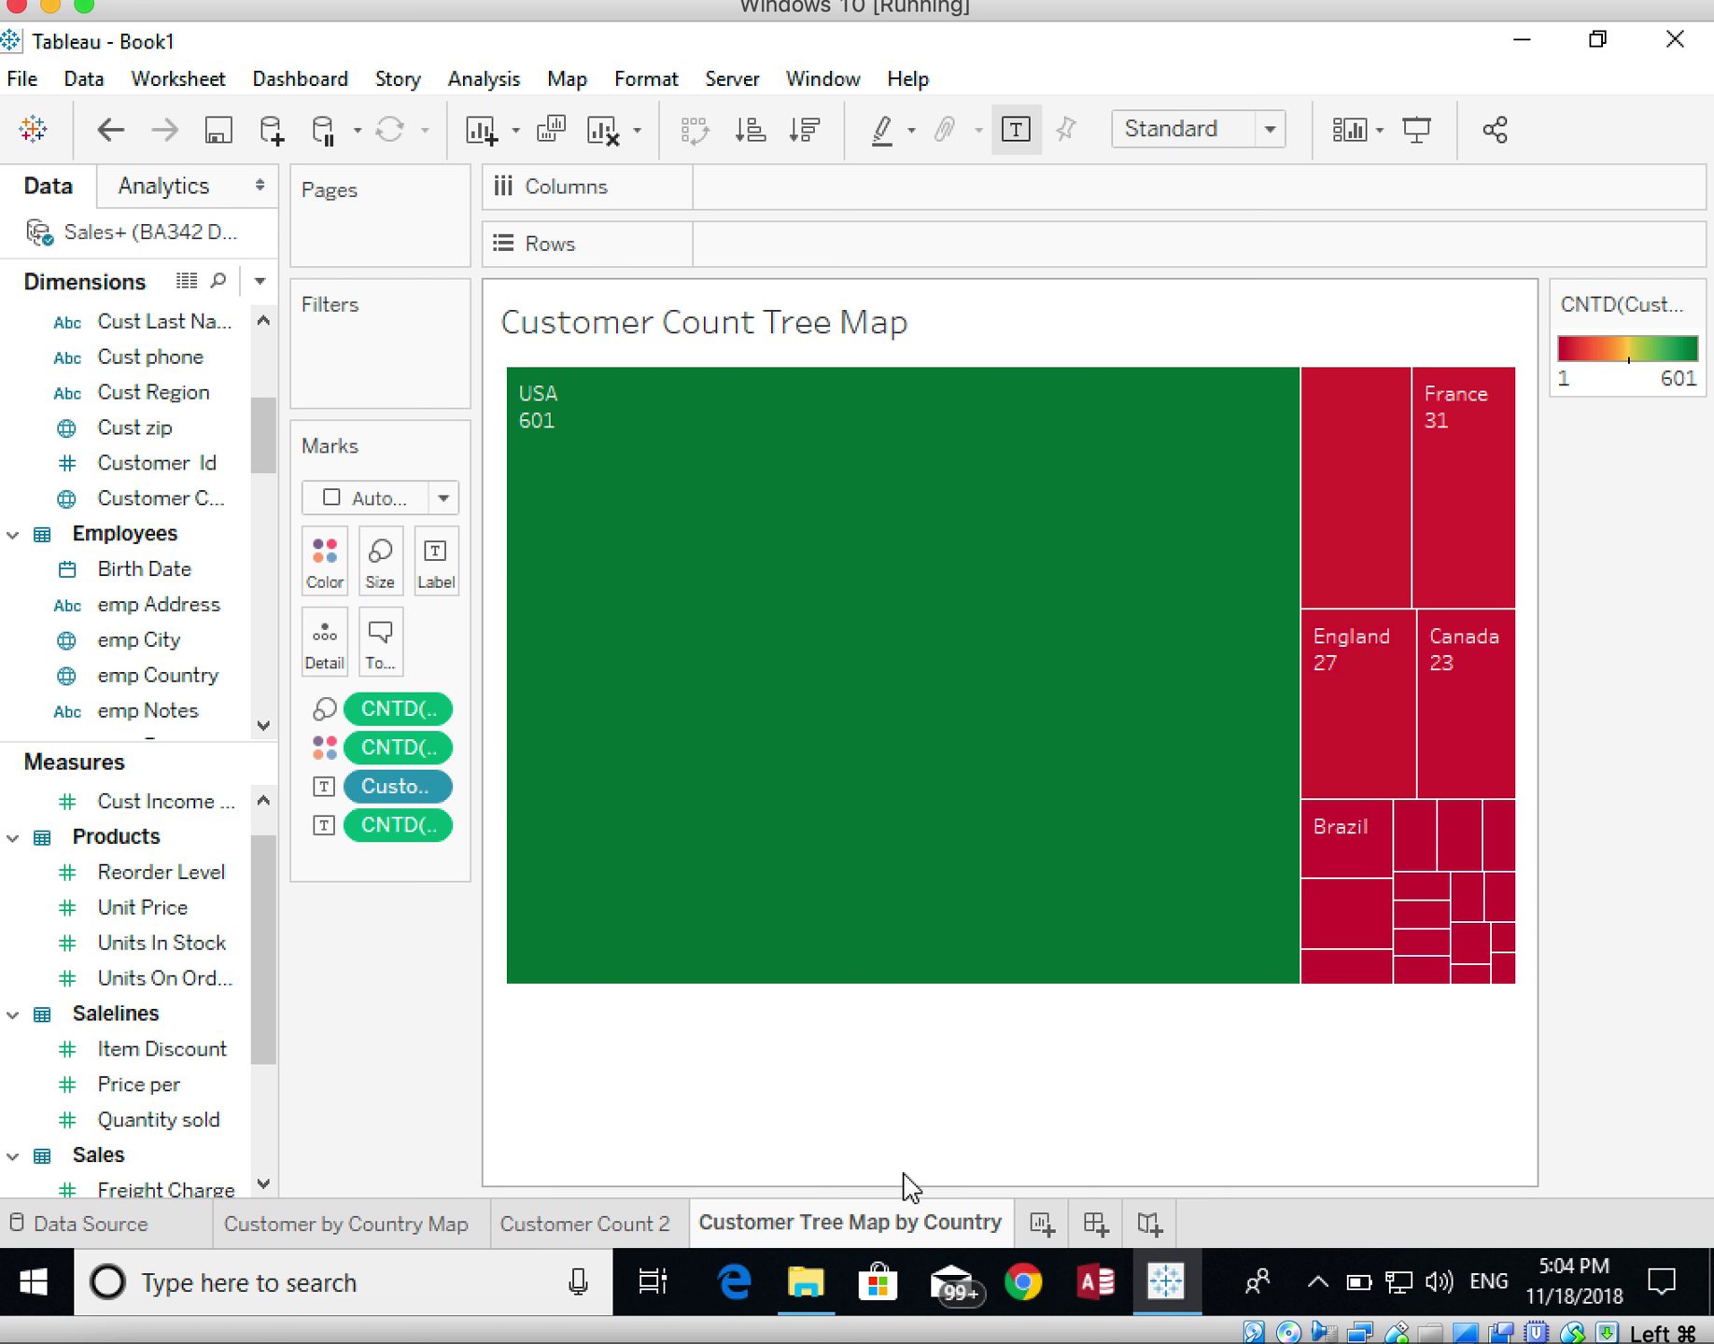
Create a new story and rename it "Customer by Country Story"
click(1150, 1225)
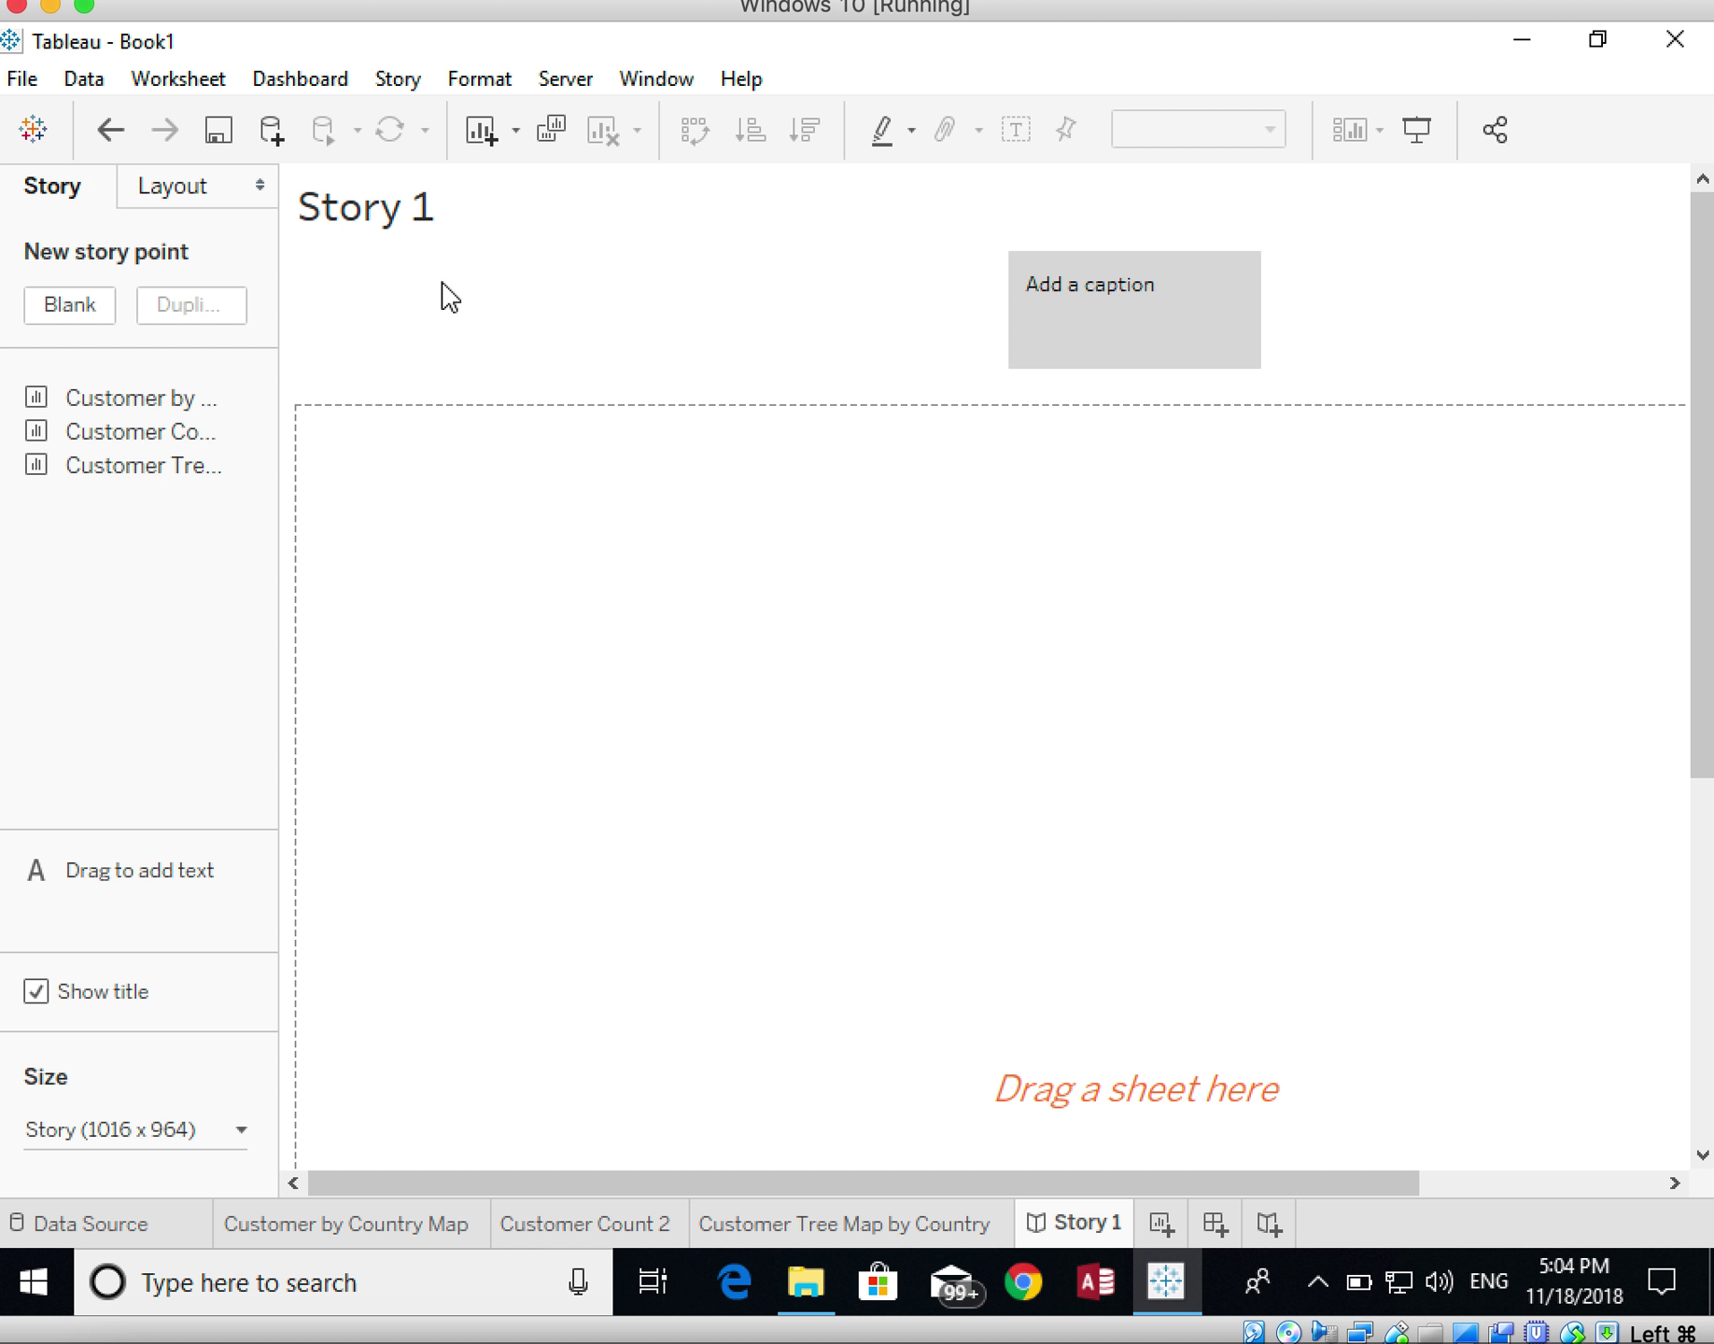
double_click(449, 217)
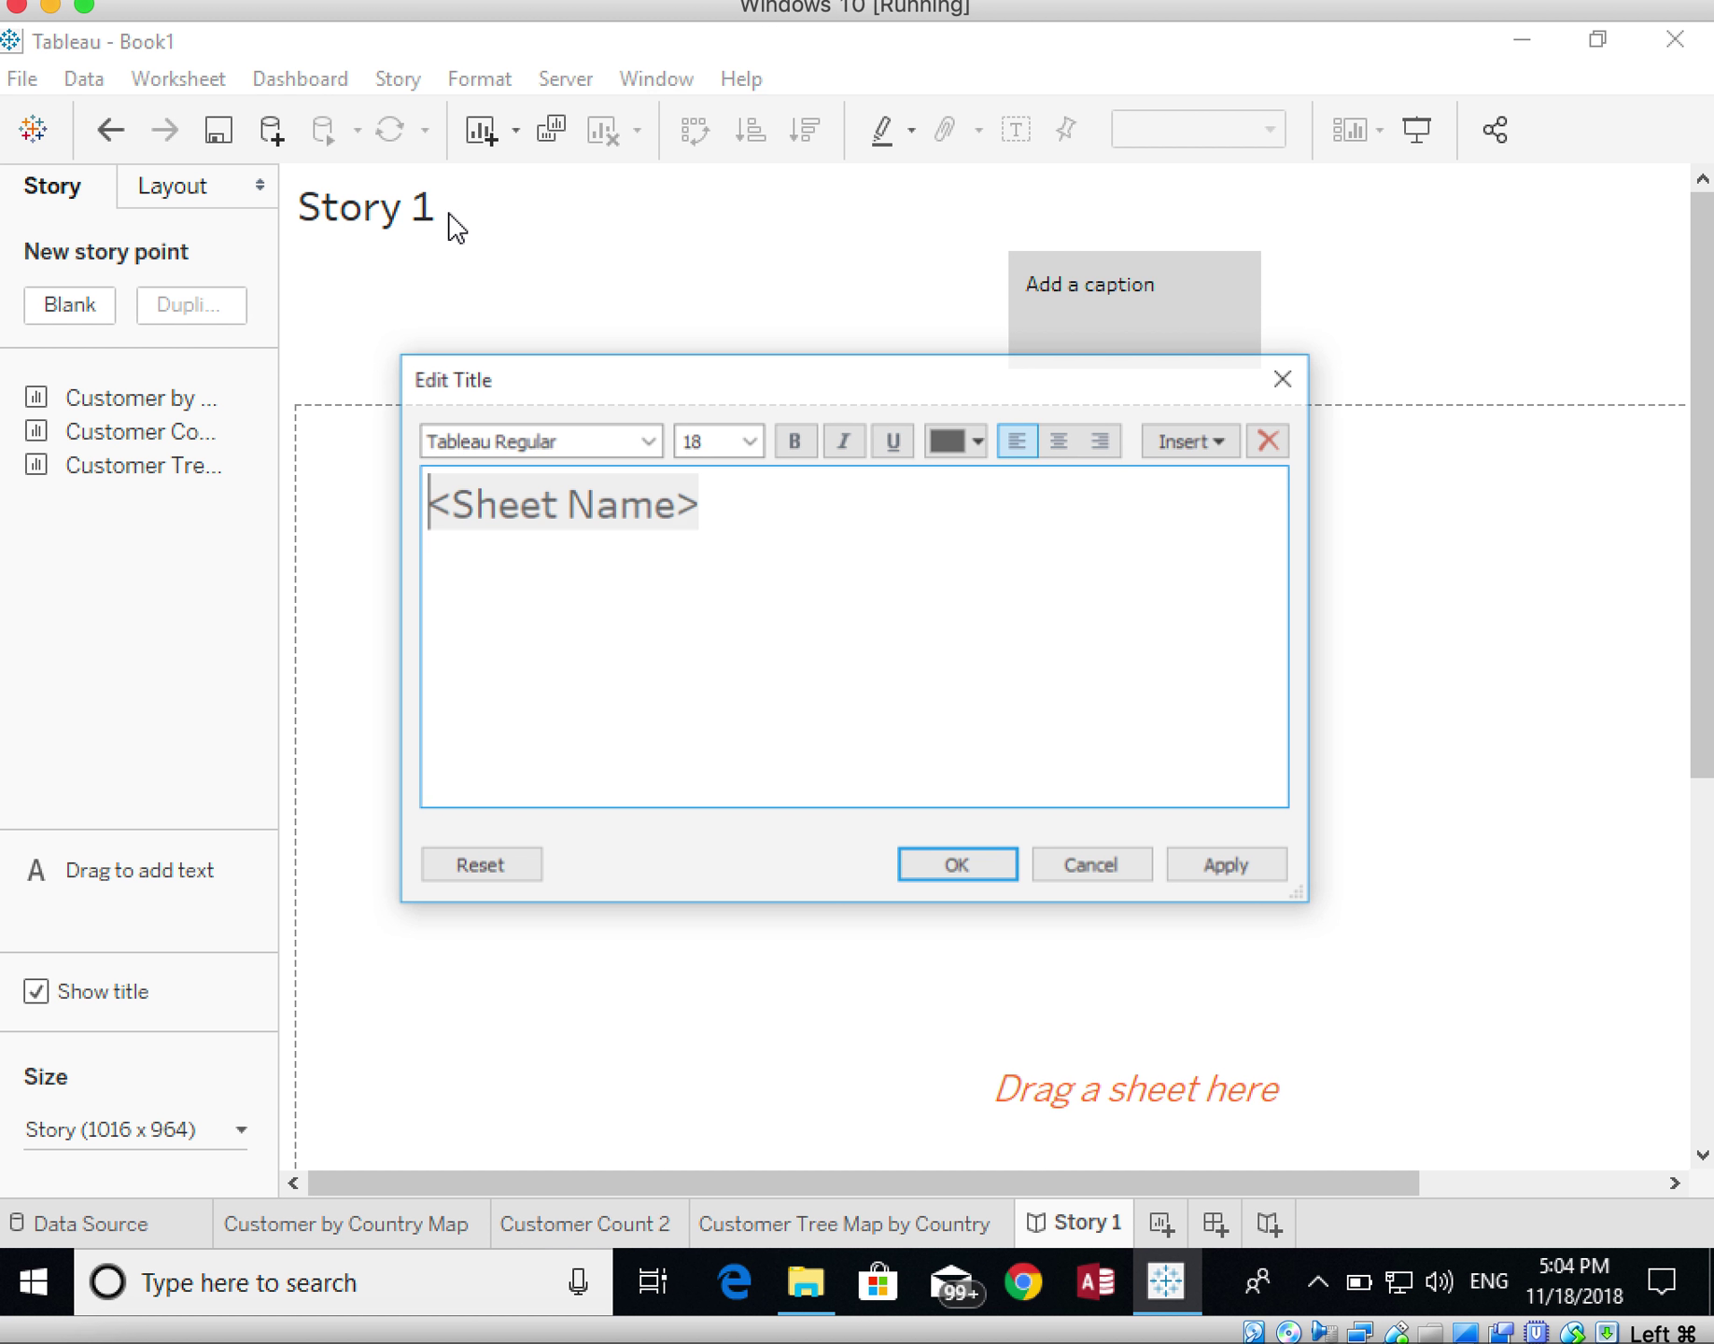
click(1290, 375)
right_click(1100, 1230)
click(1182, 840)
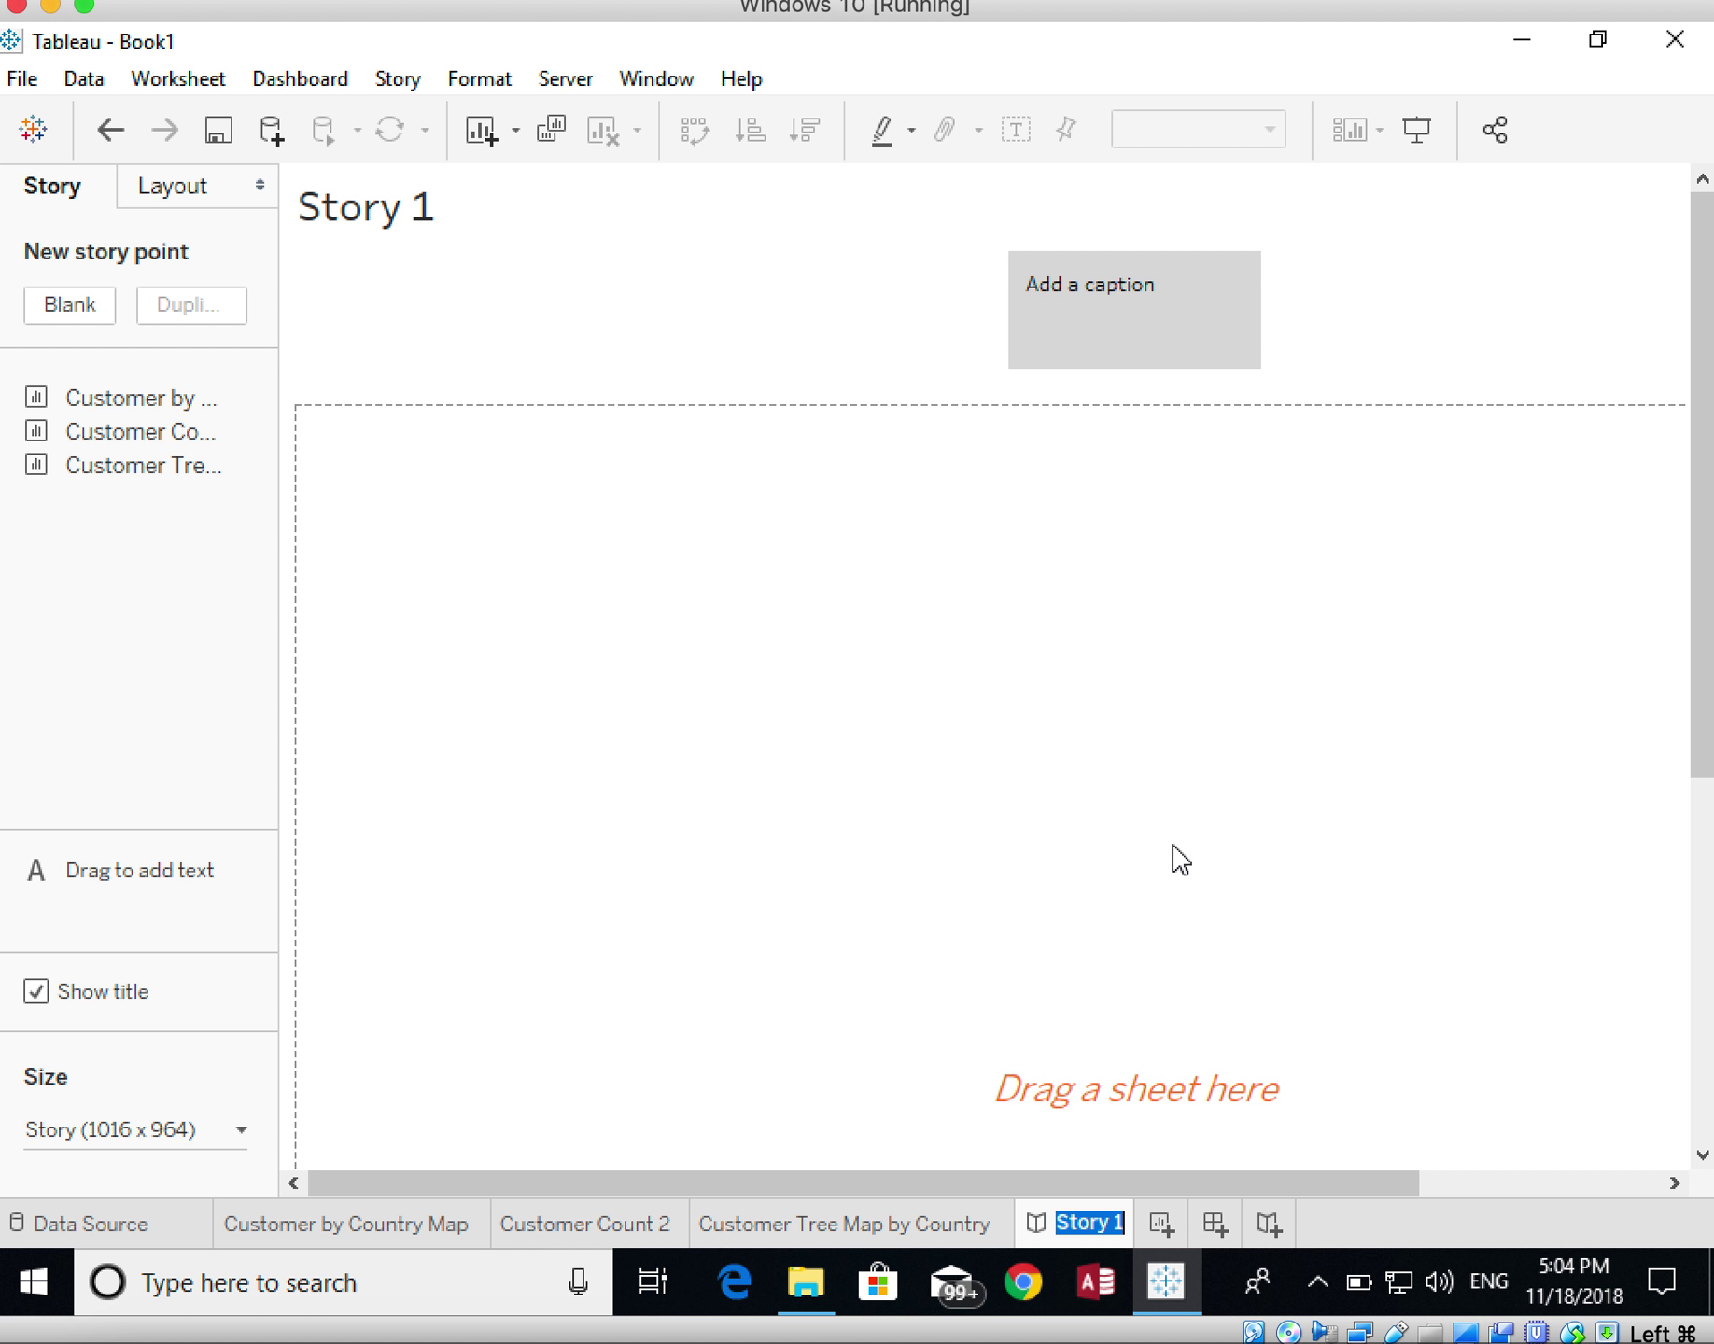
text(Customer by C)
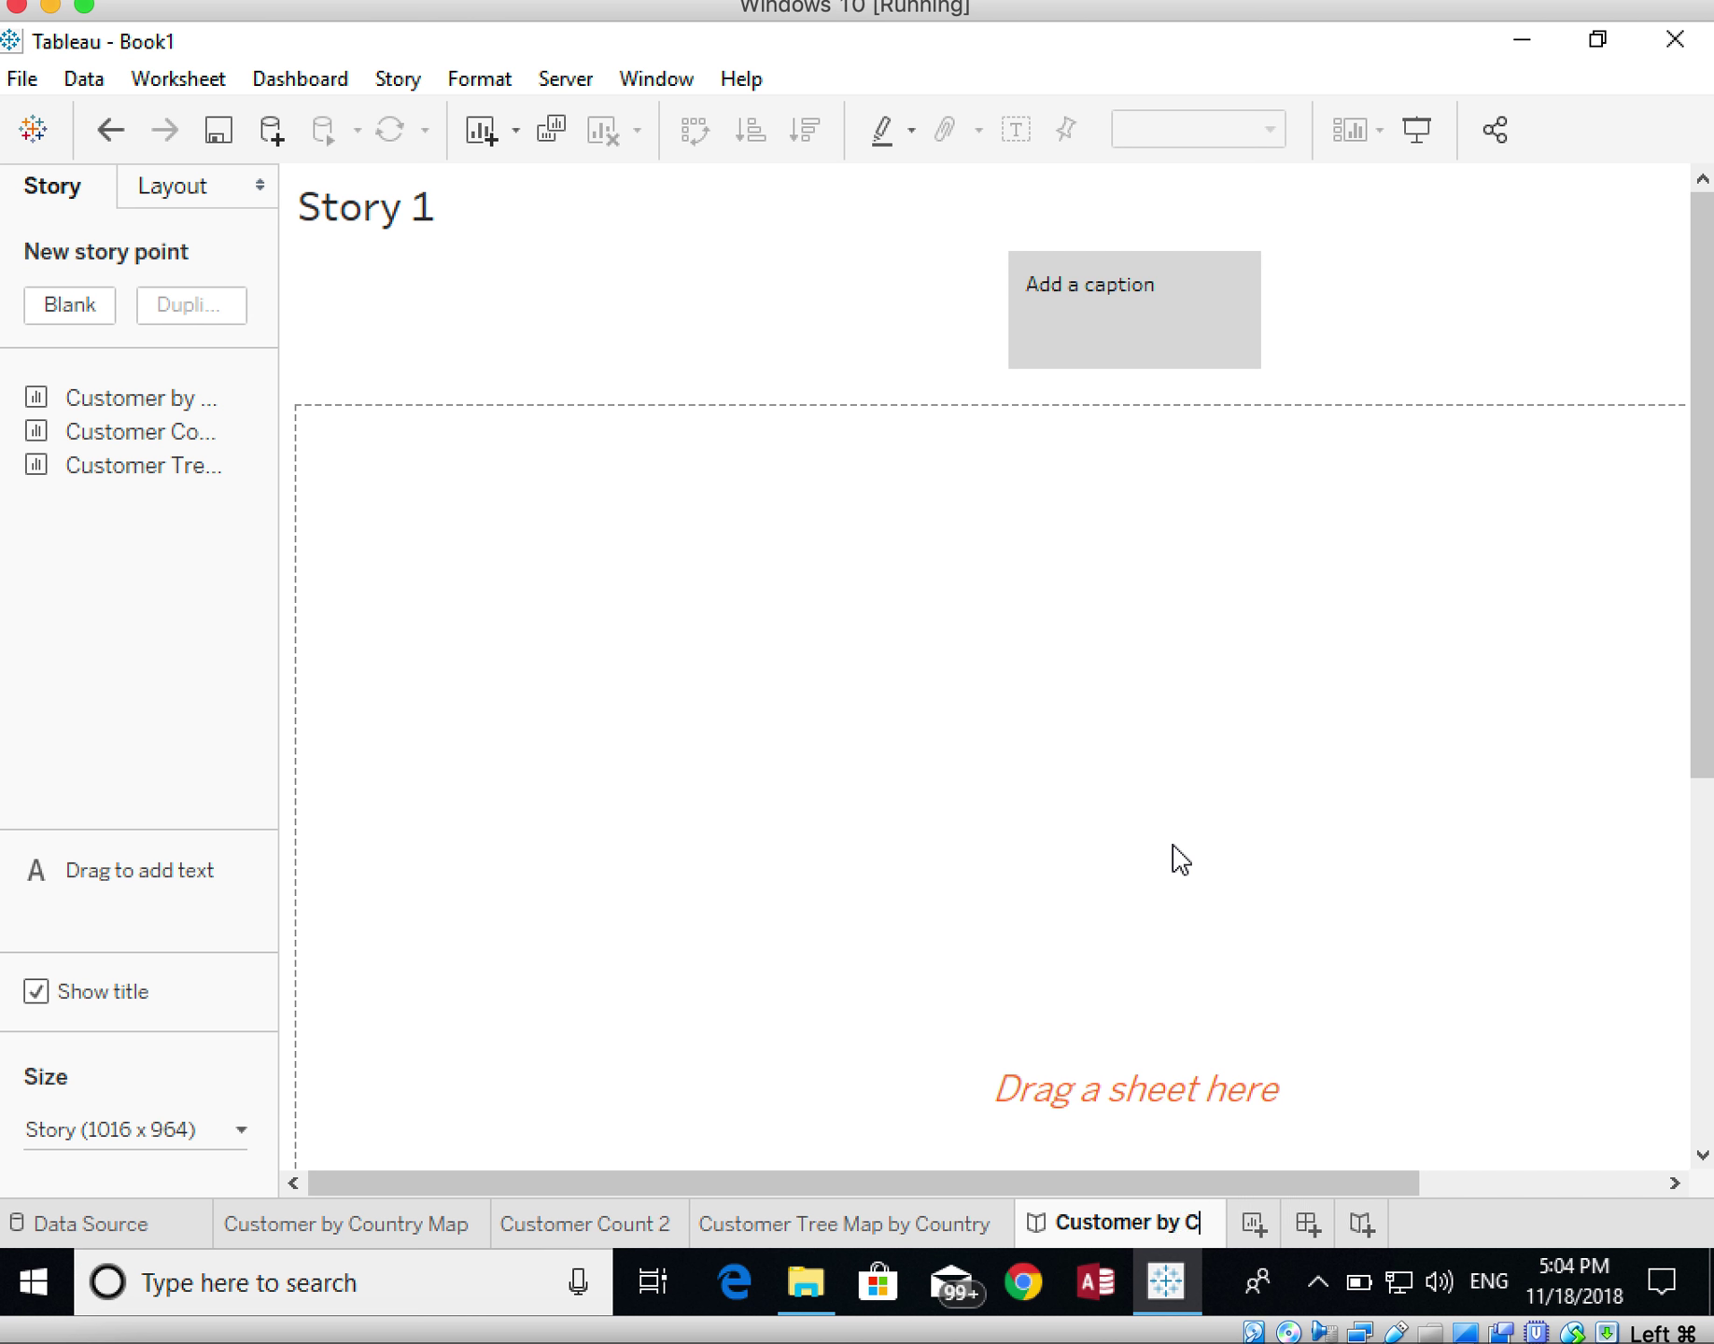
text(ountry Stor)
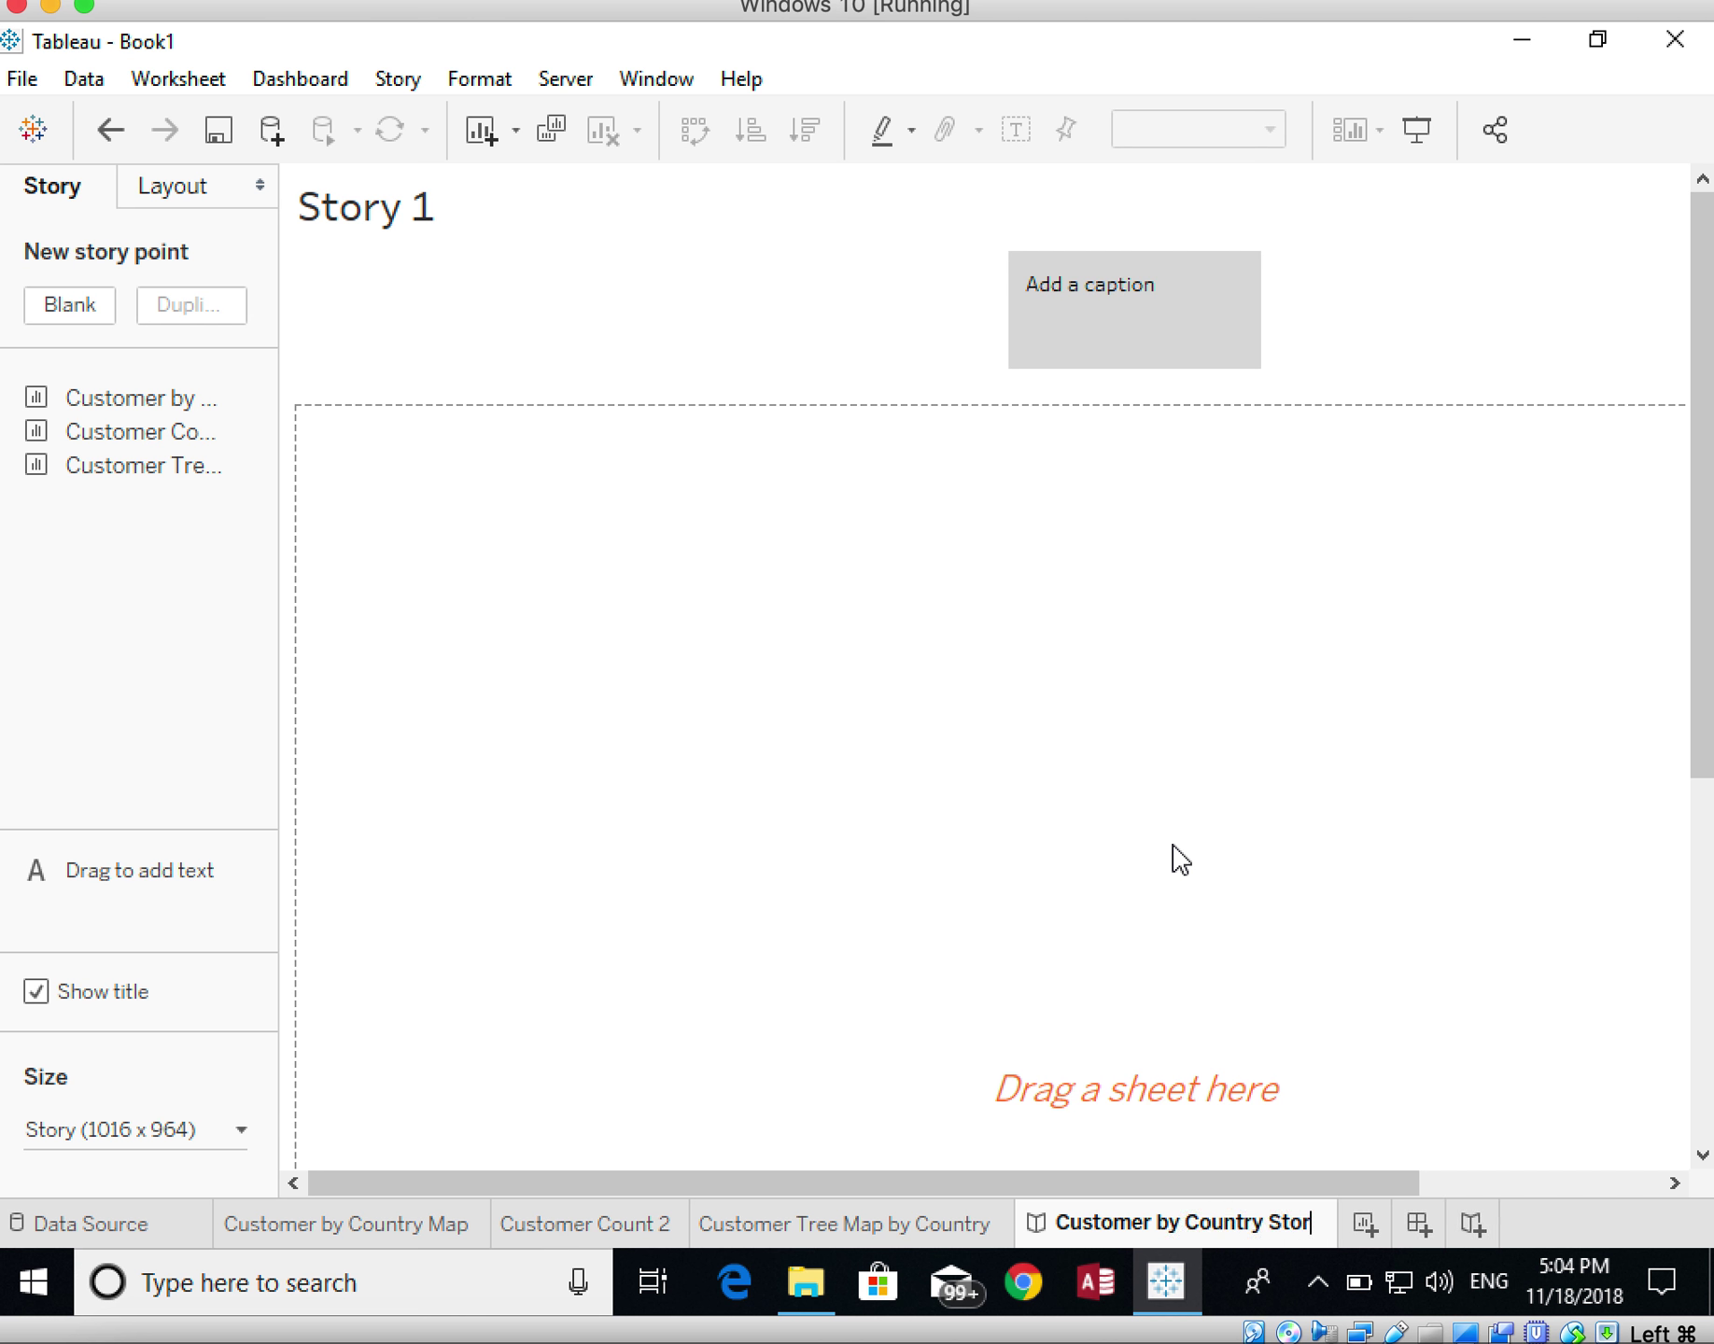
text(y)
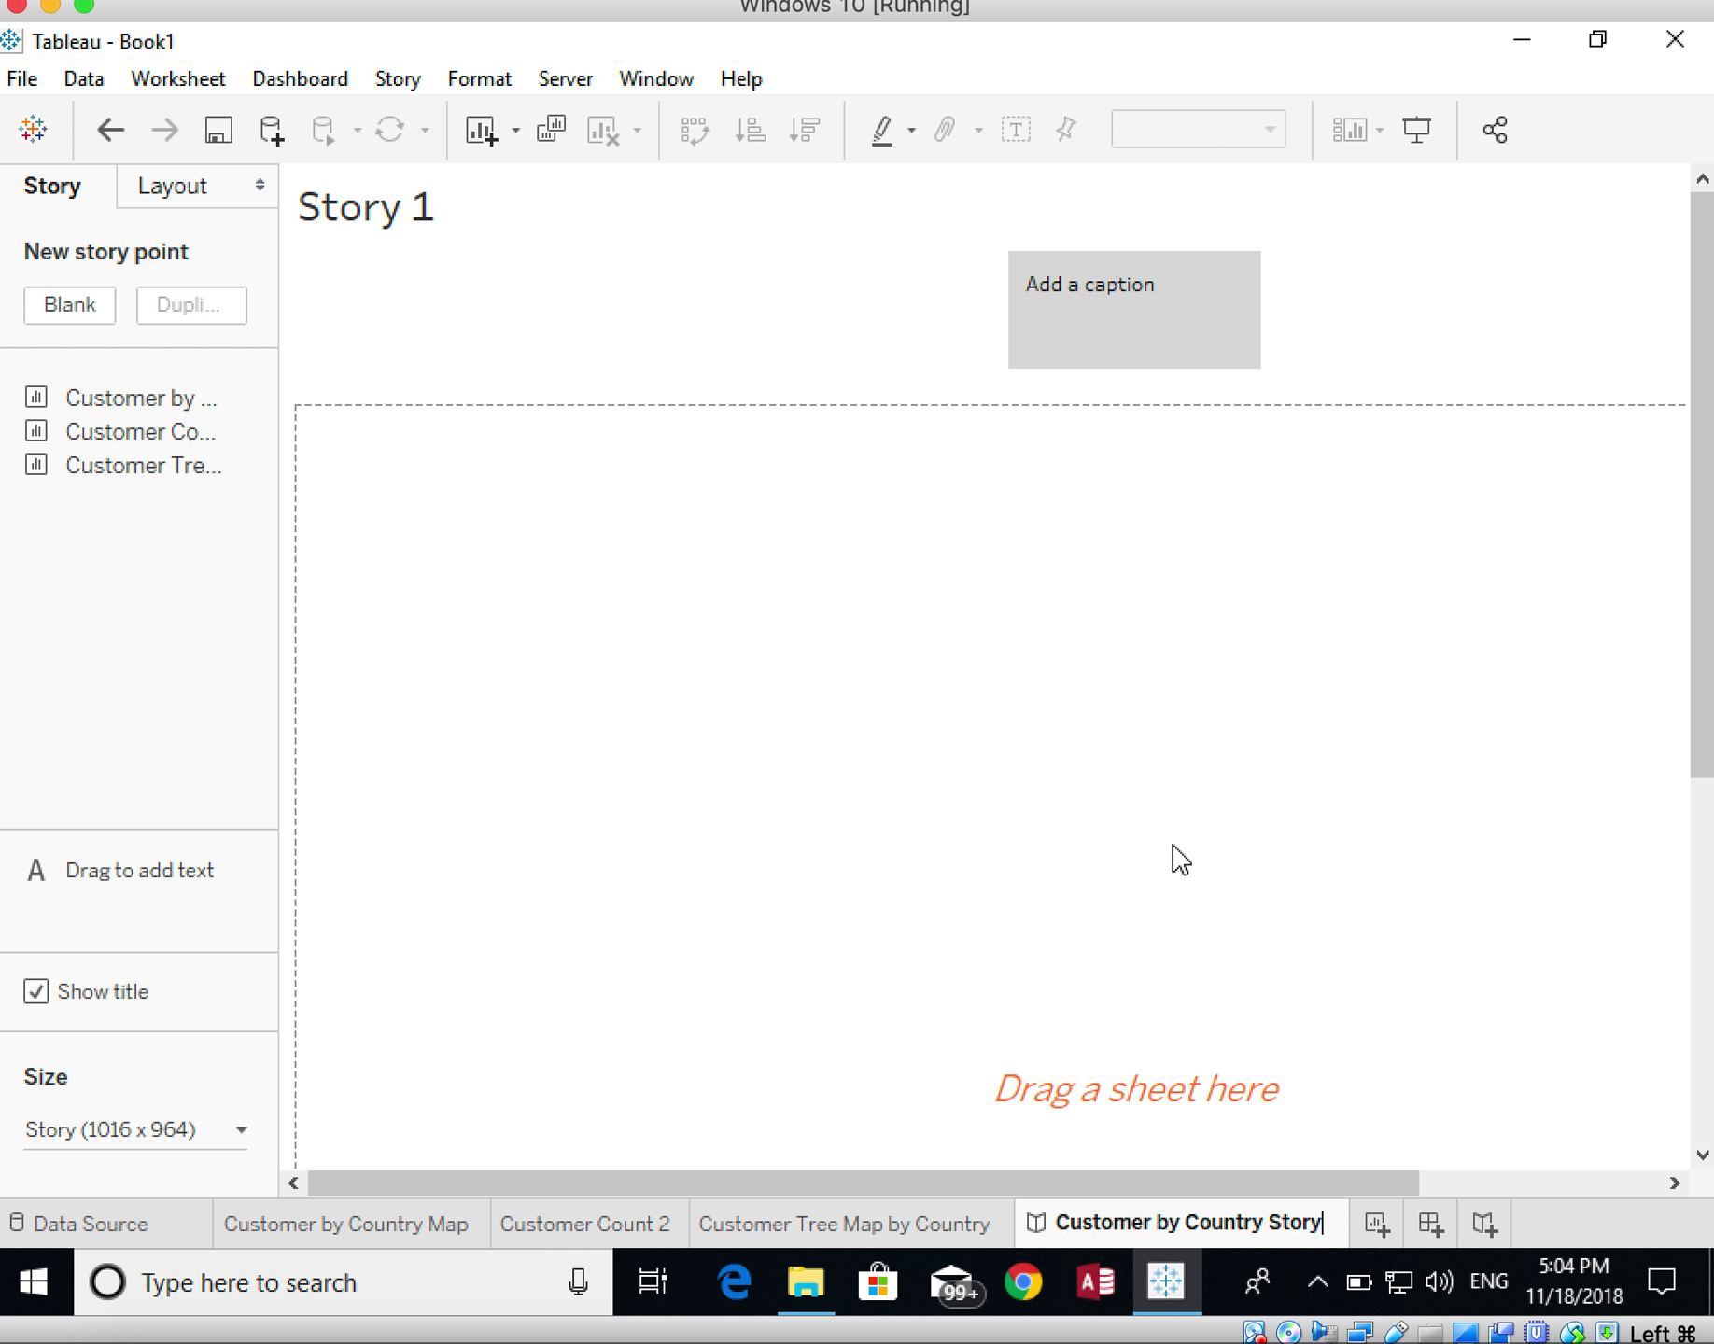
key(Return)
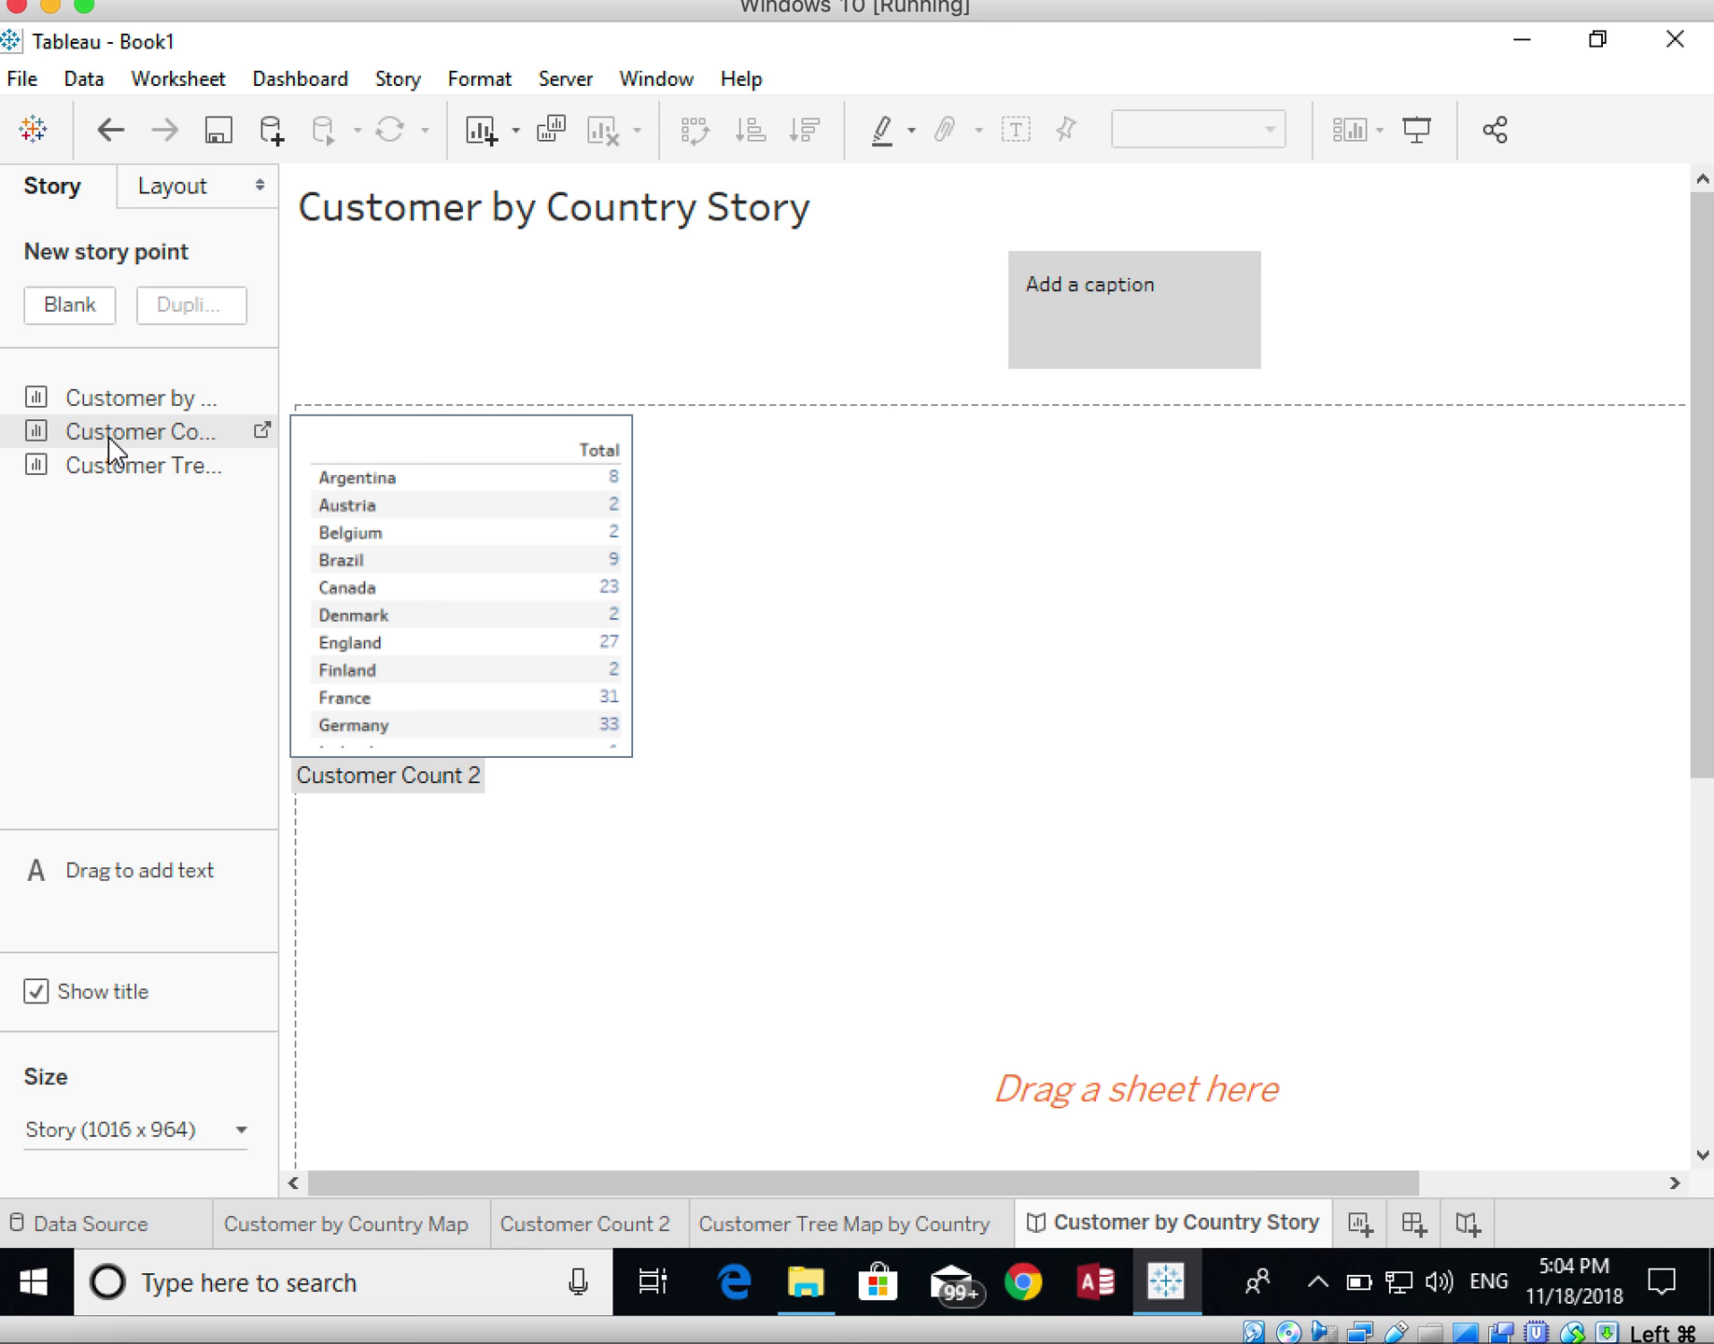
Place the Customer Count 2 sheet in the first story point and caption it "Text table showing customer by country"
drag(110, 440, 721, 523)
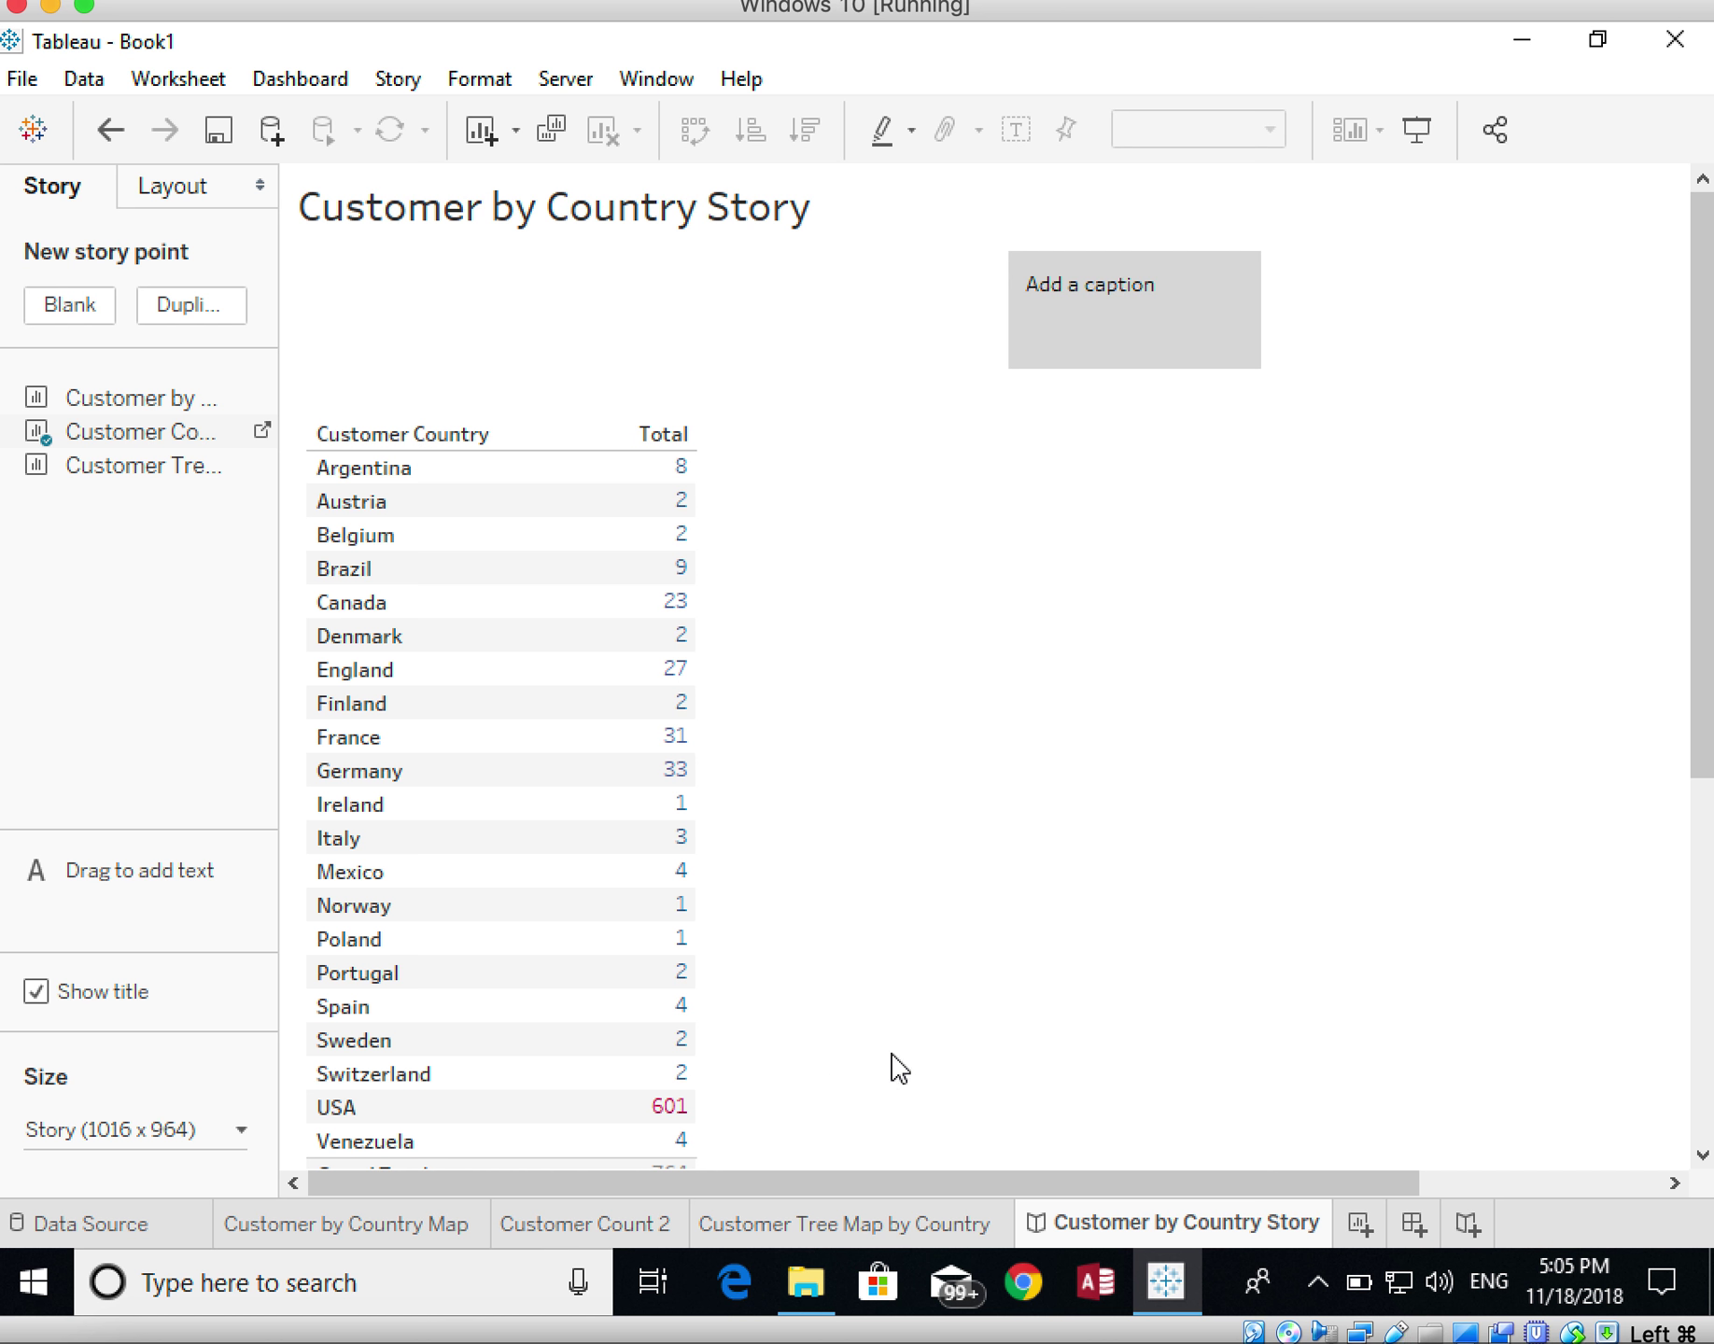
mouse_move(1701, 550)
mouse_down()
mouse_move(1704, 612)
mouse_move(1693, 584)
mouse_up()
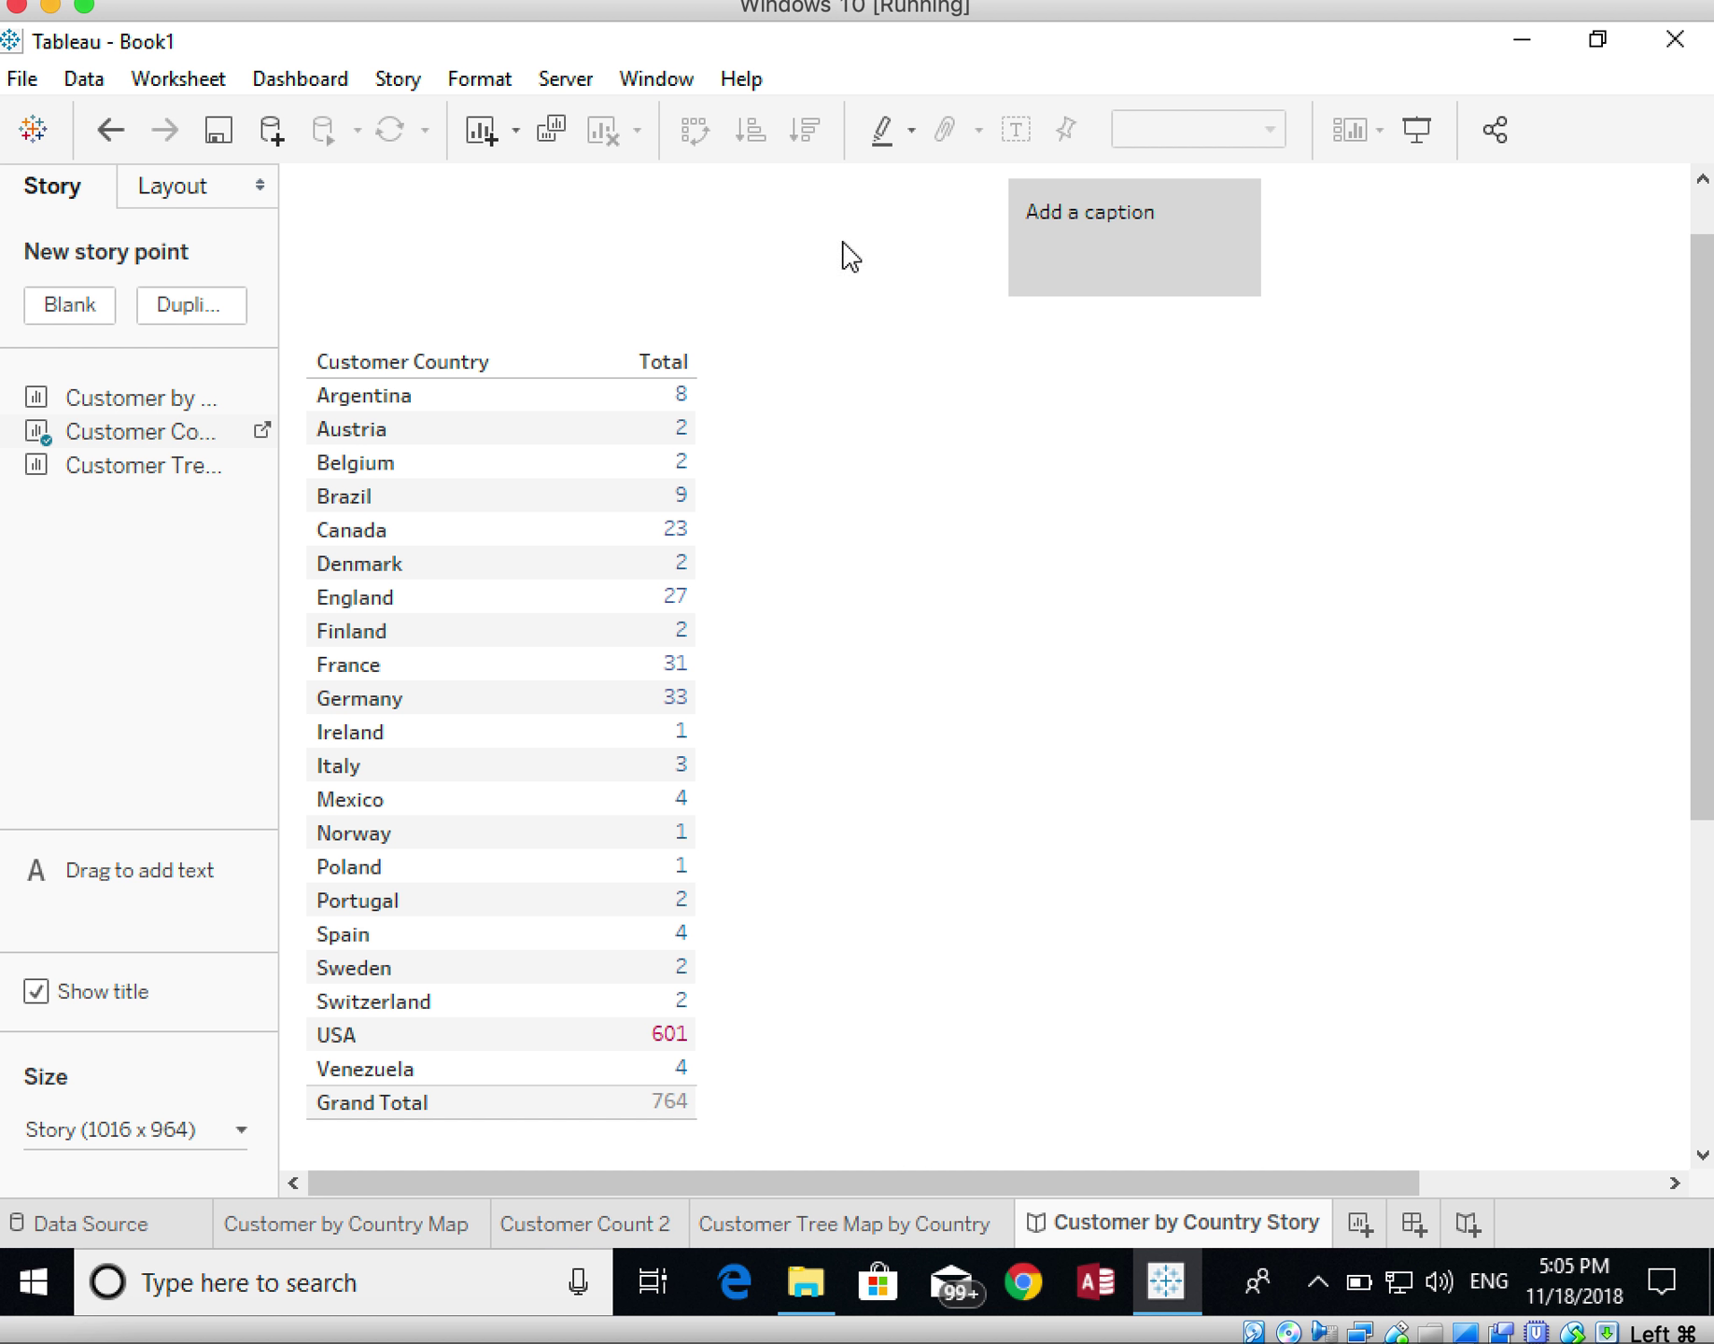
click(1083, 233)
click(1083, 231)
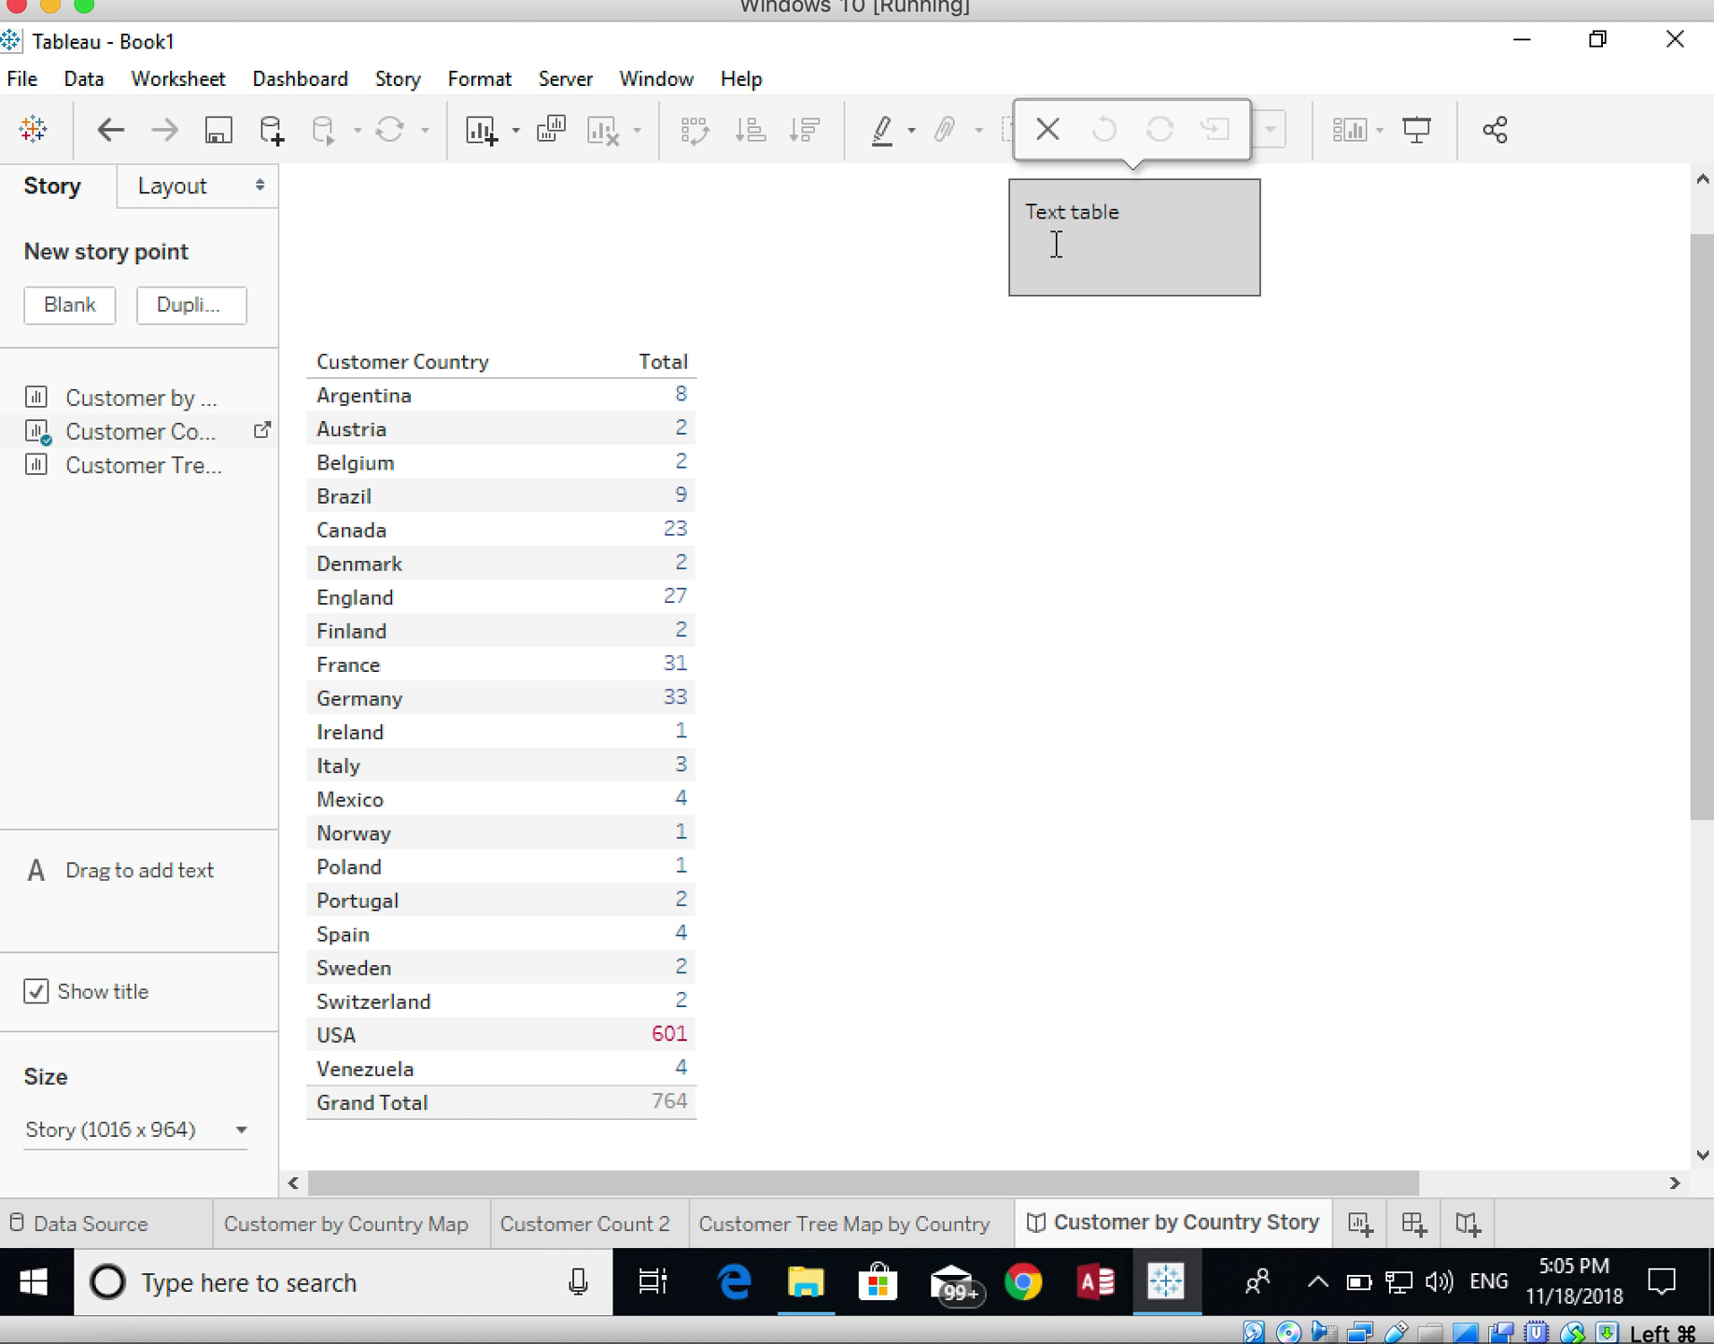
text(Text table showing customer by country)
click(995, 560)
scroll(979, 517, down, 1)
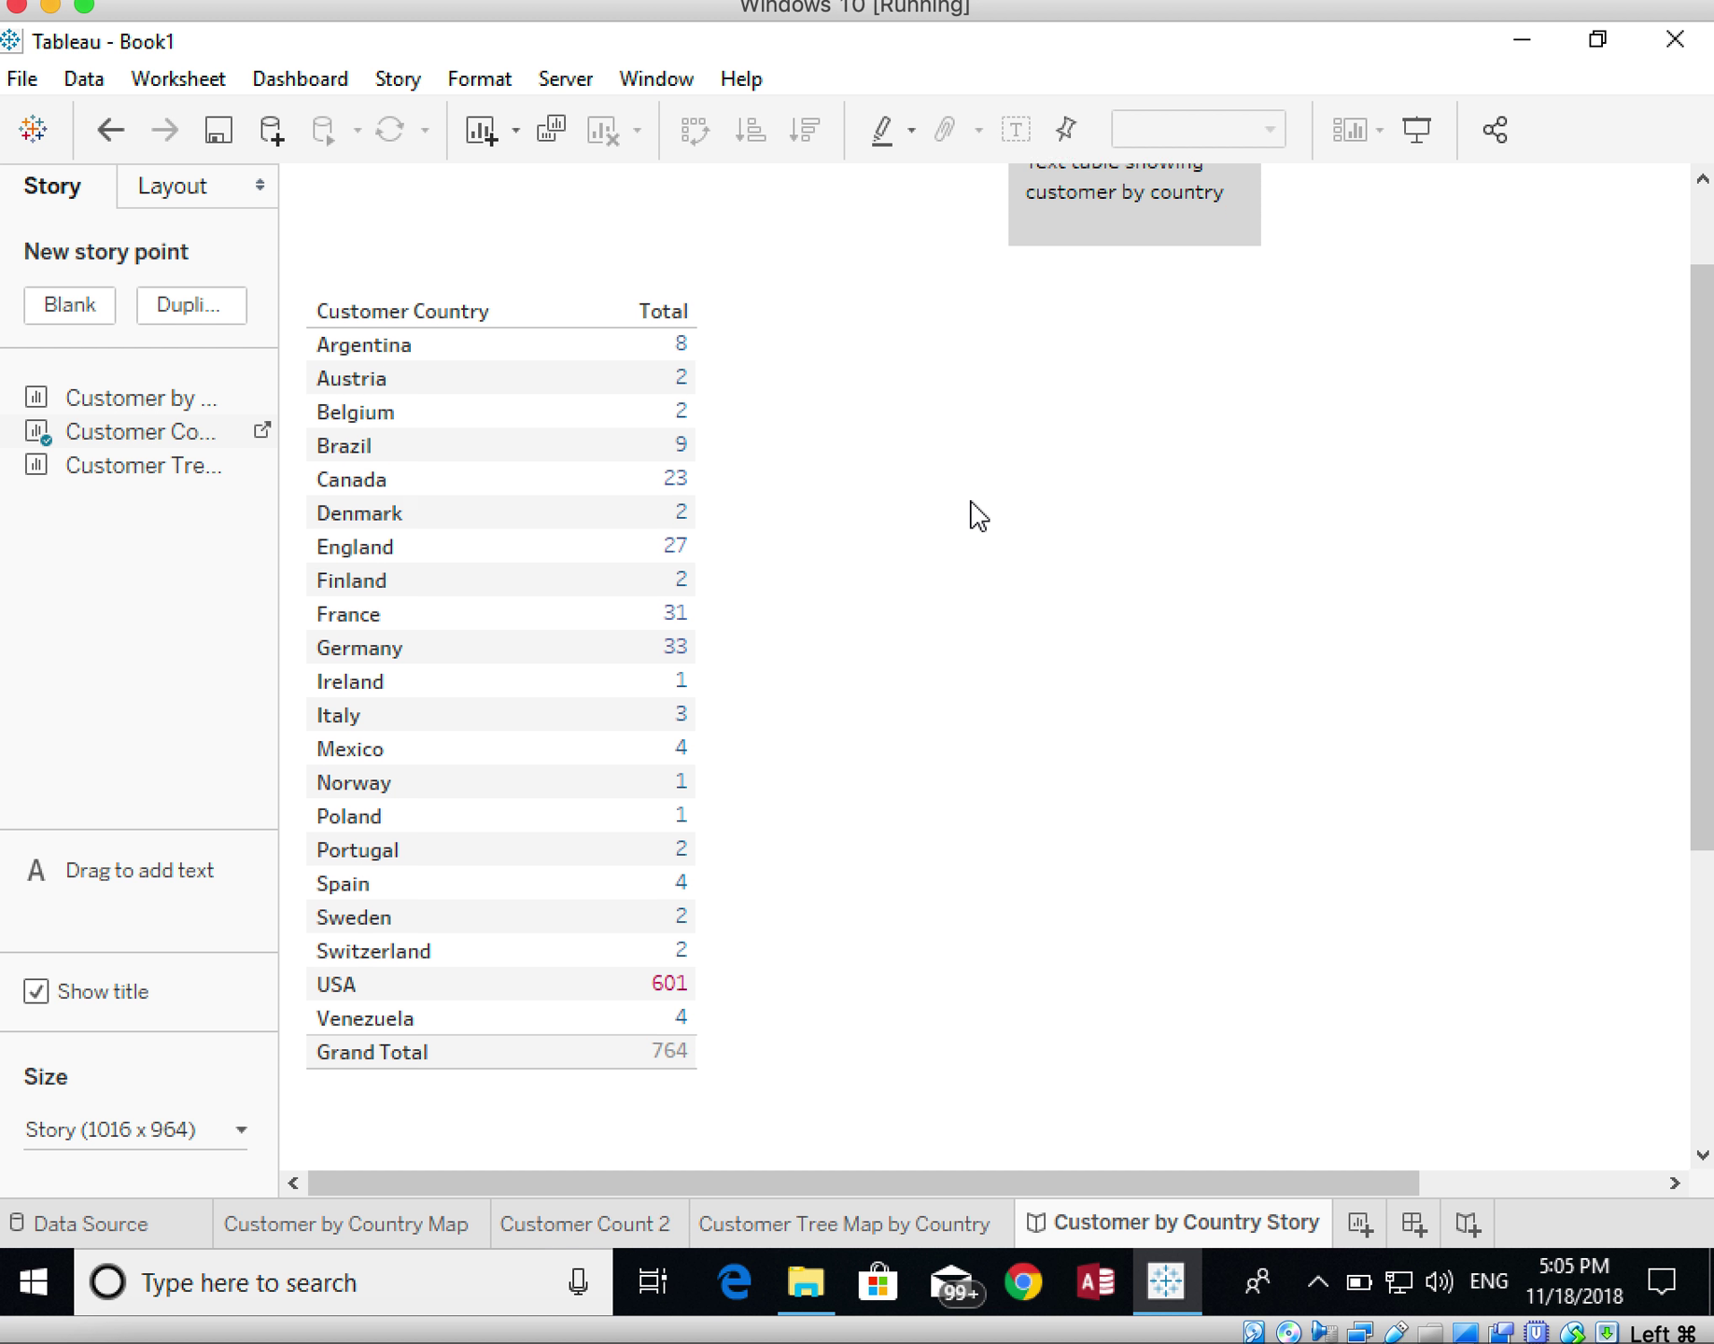
scroll(976, 518, up, 3)
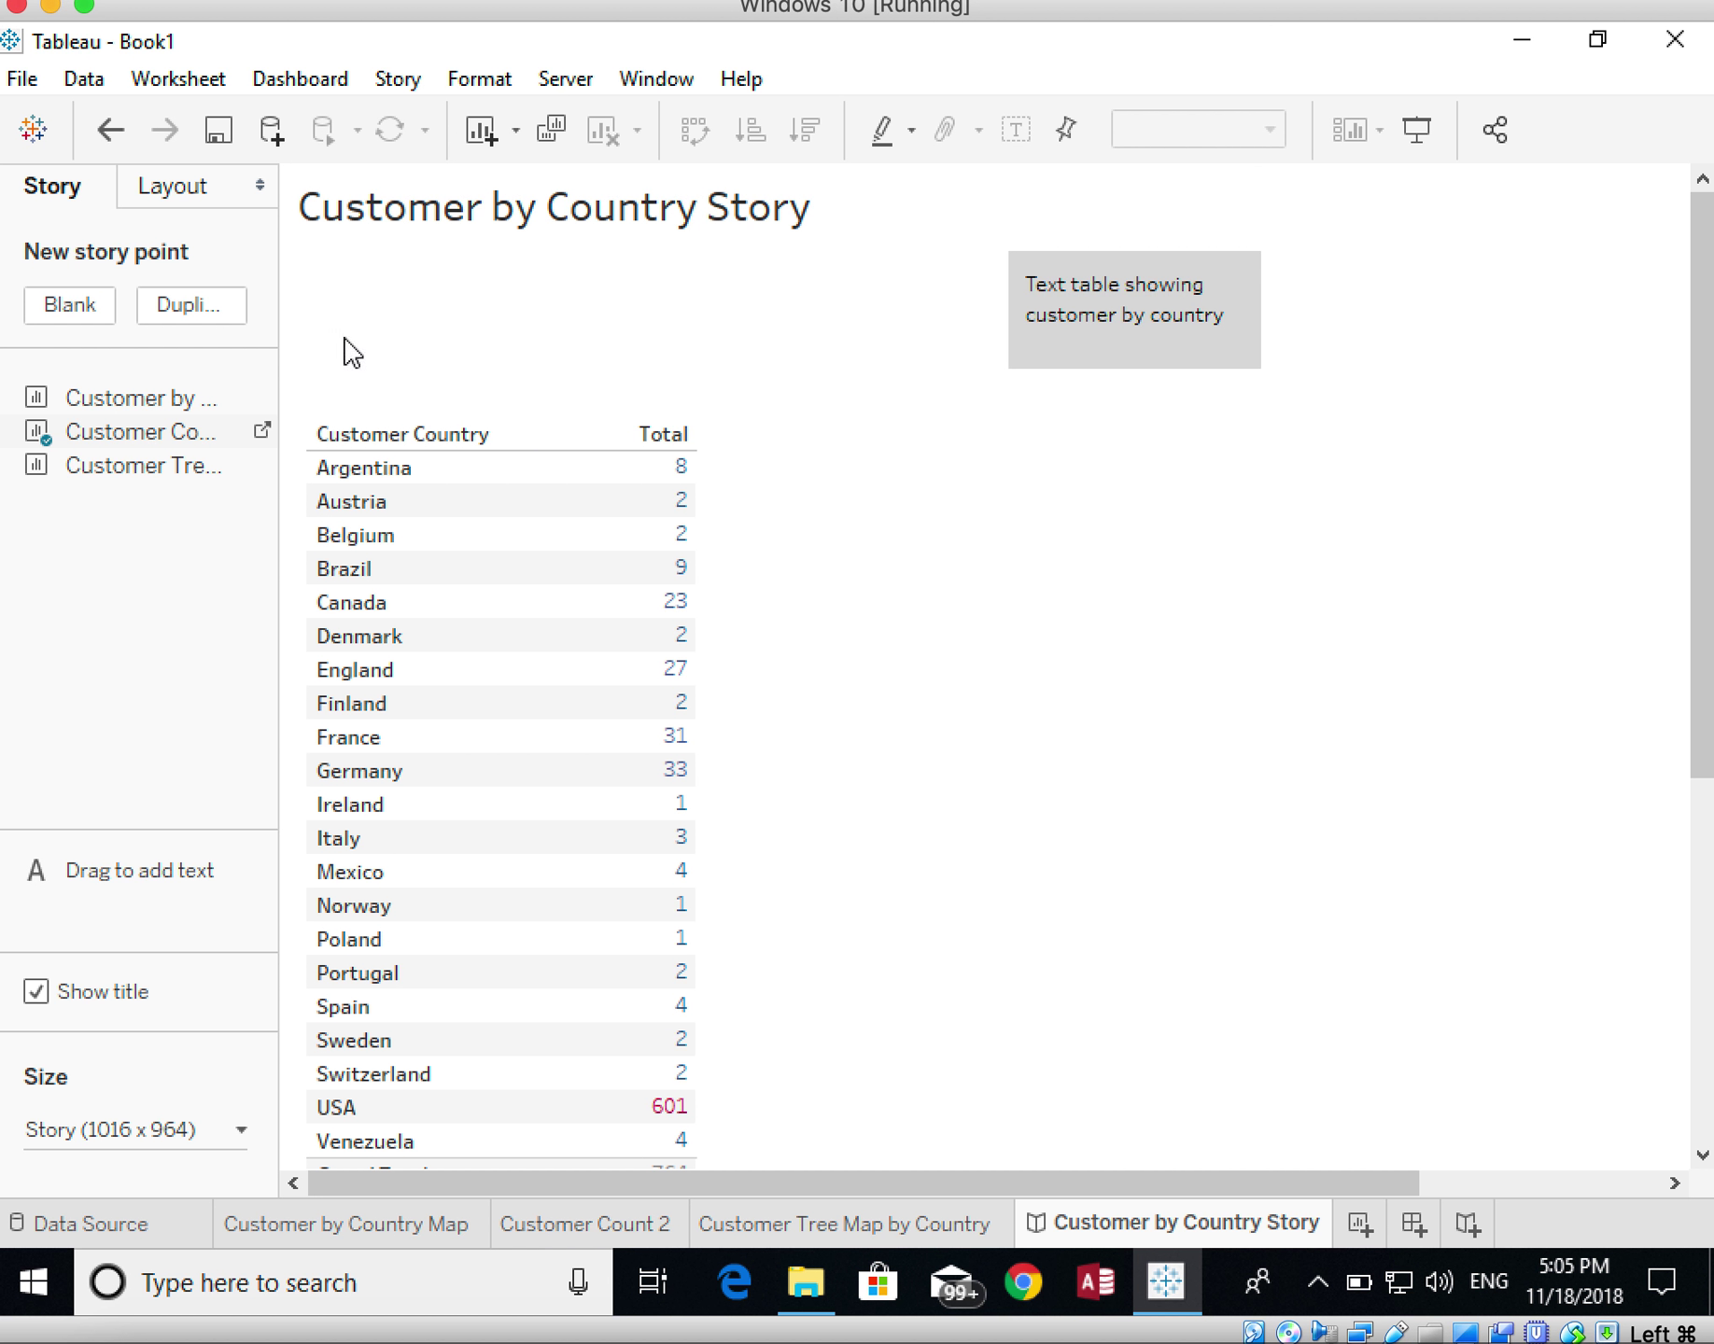
Add a blank second story point and place the Customer Tree Map by Country sheet in it
mouse_move(169, 405)
click(92, 317)
double_click(125, 439)
mouse_move(118, 459)
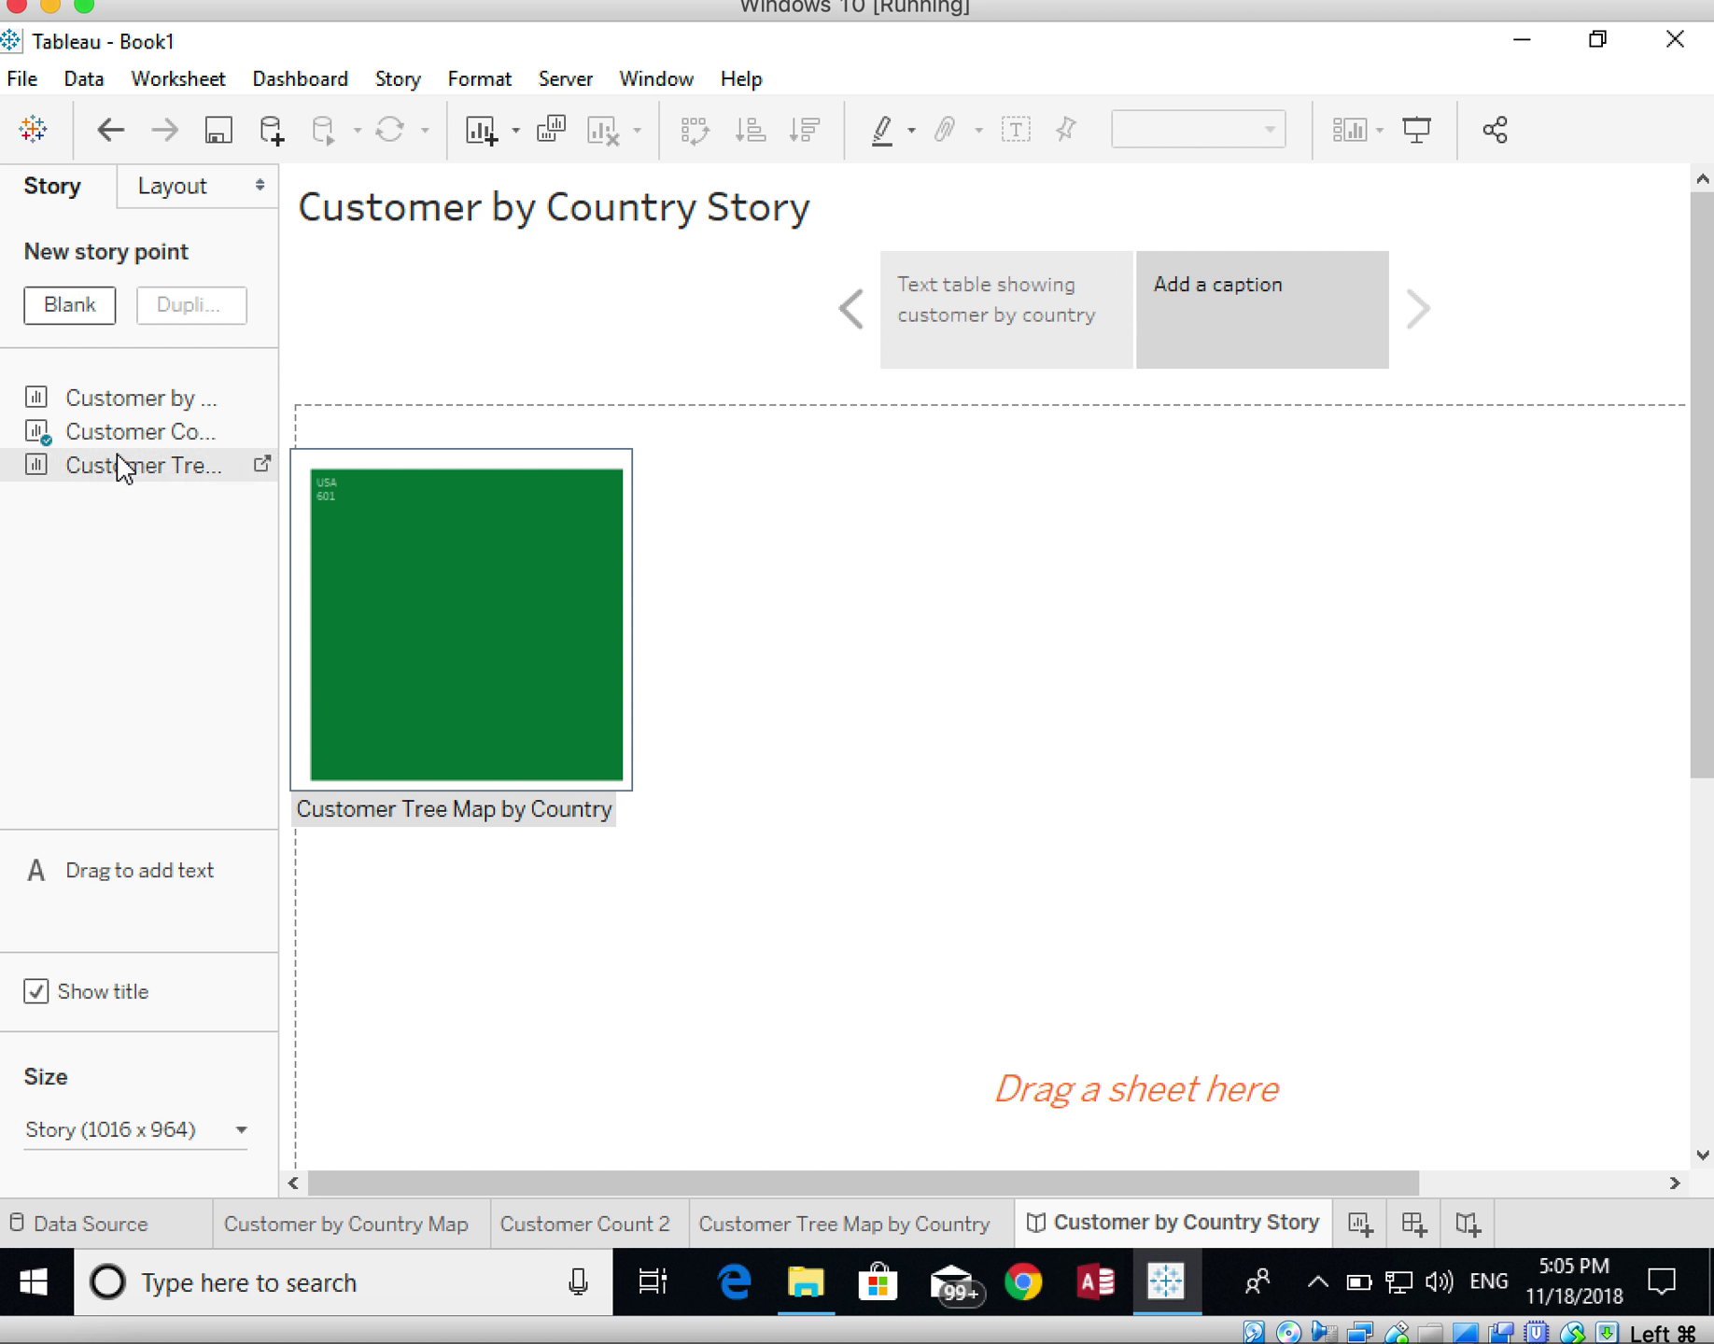
drag(91, 470, 691, 593)
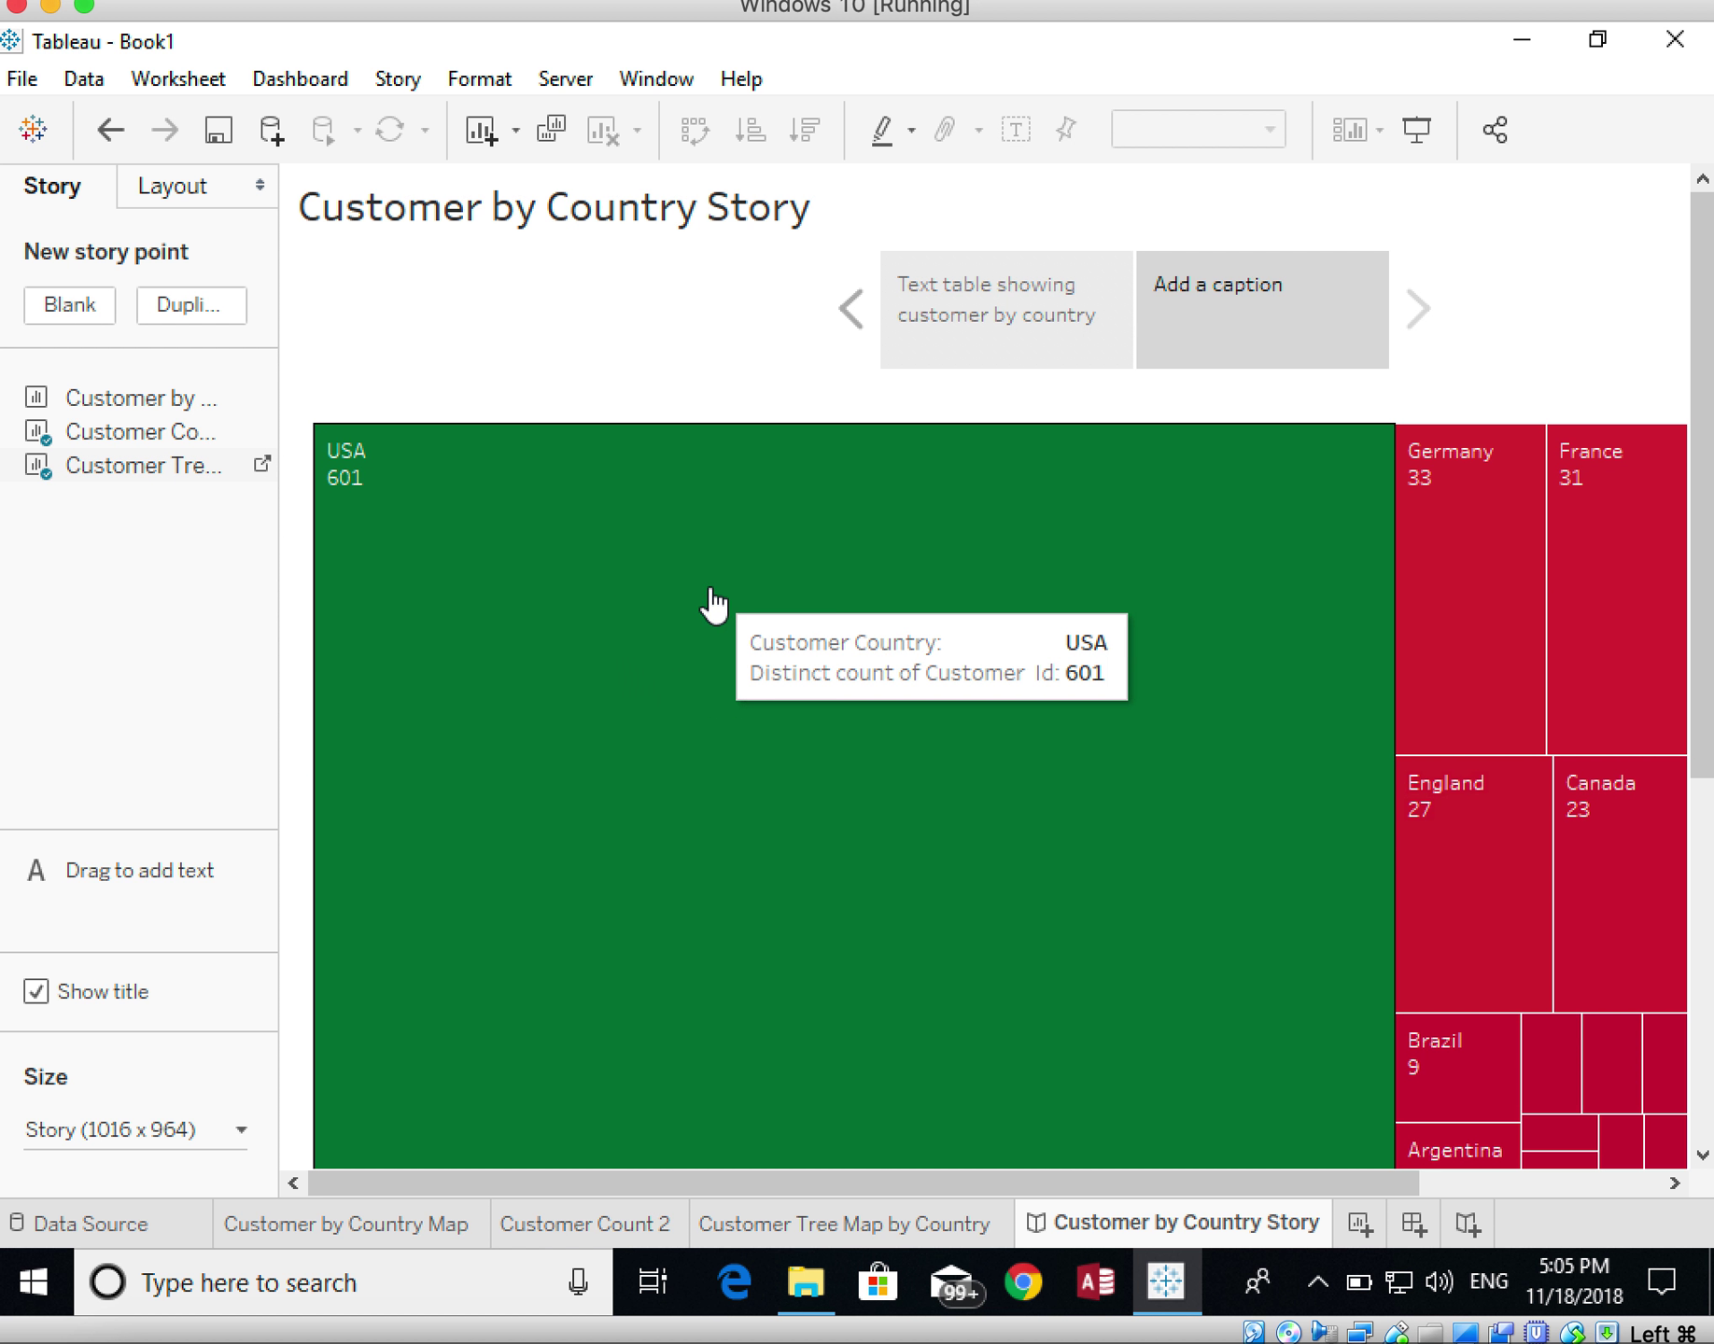
scroll(714, 602, down, 3)
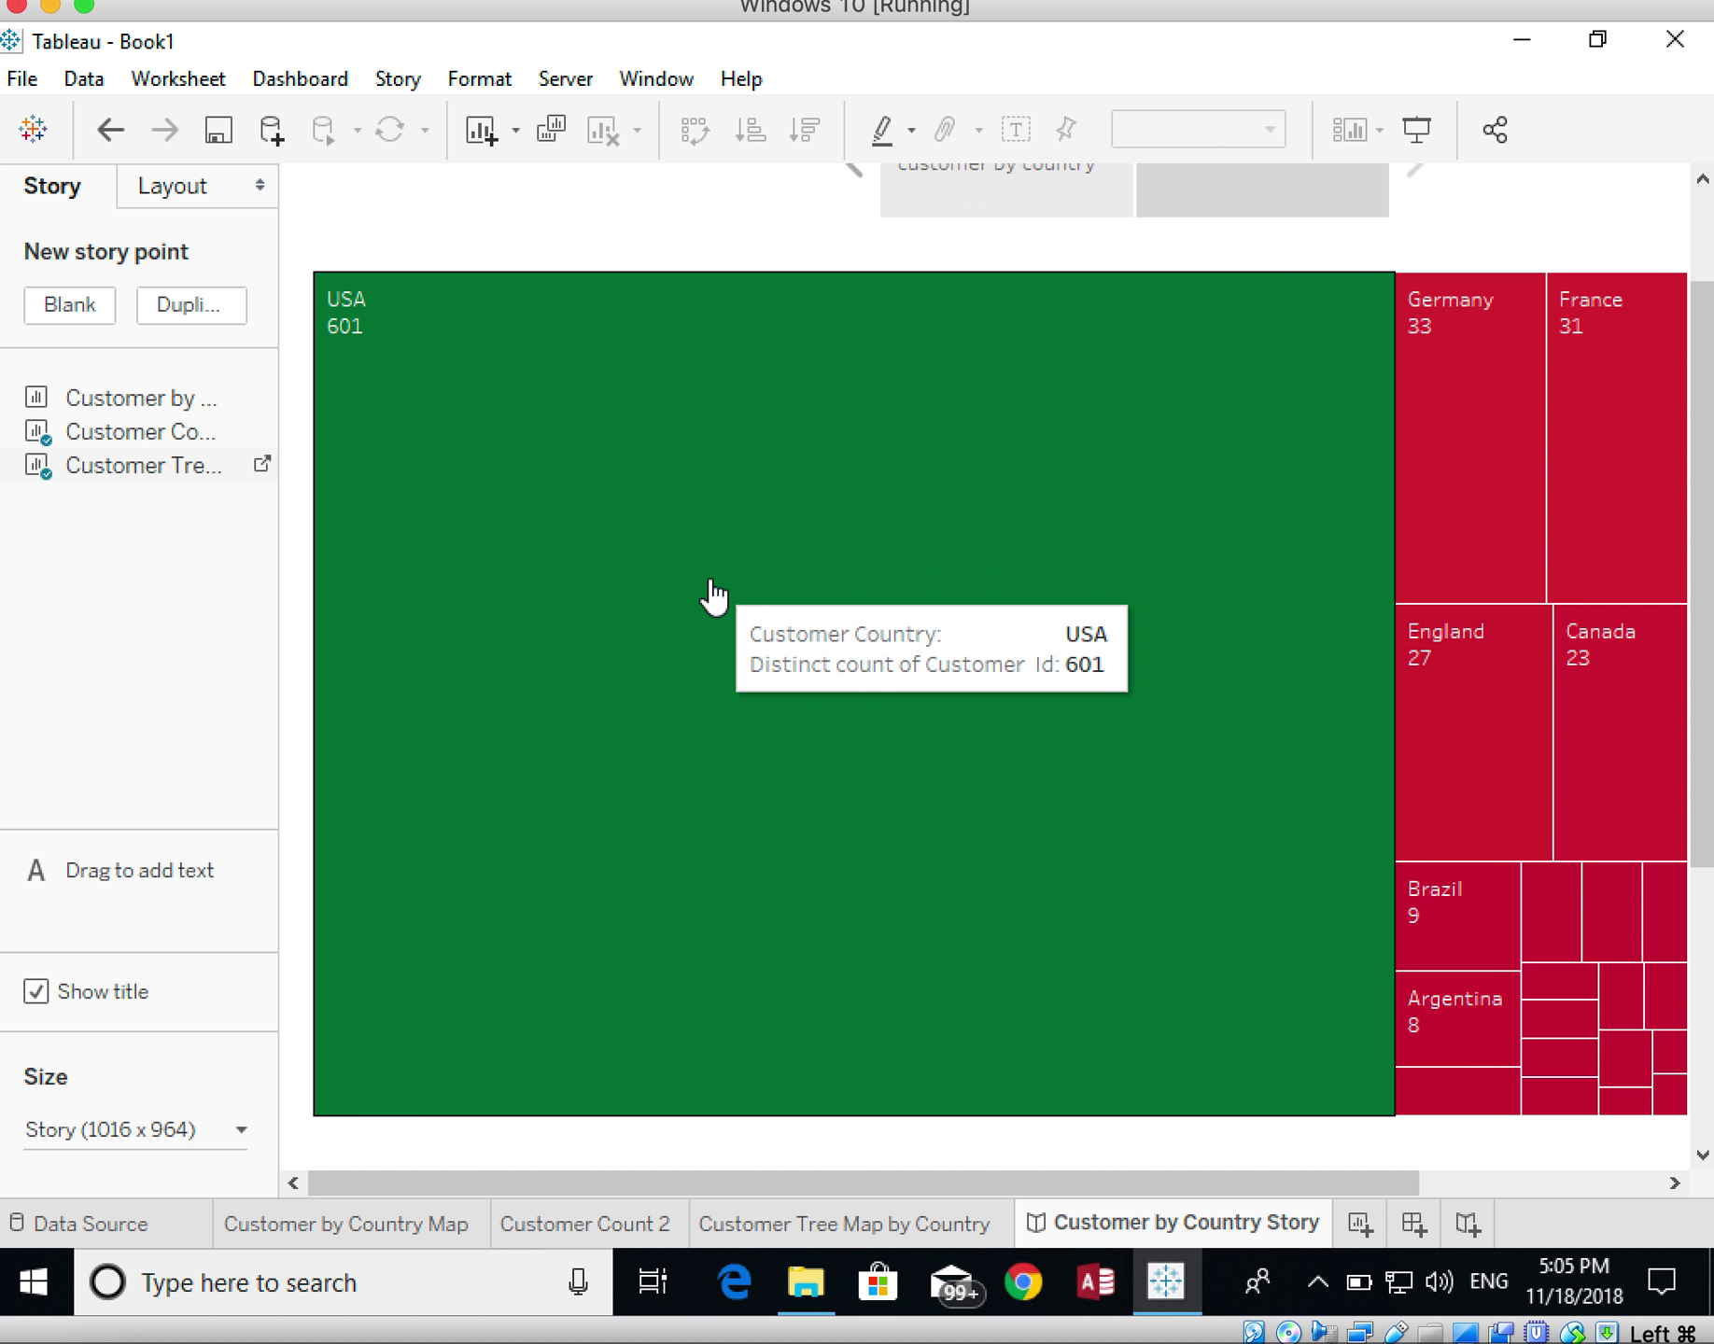
scroll(714, 594, up, 3)
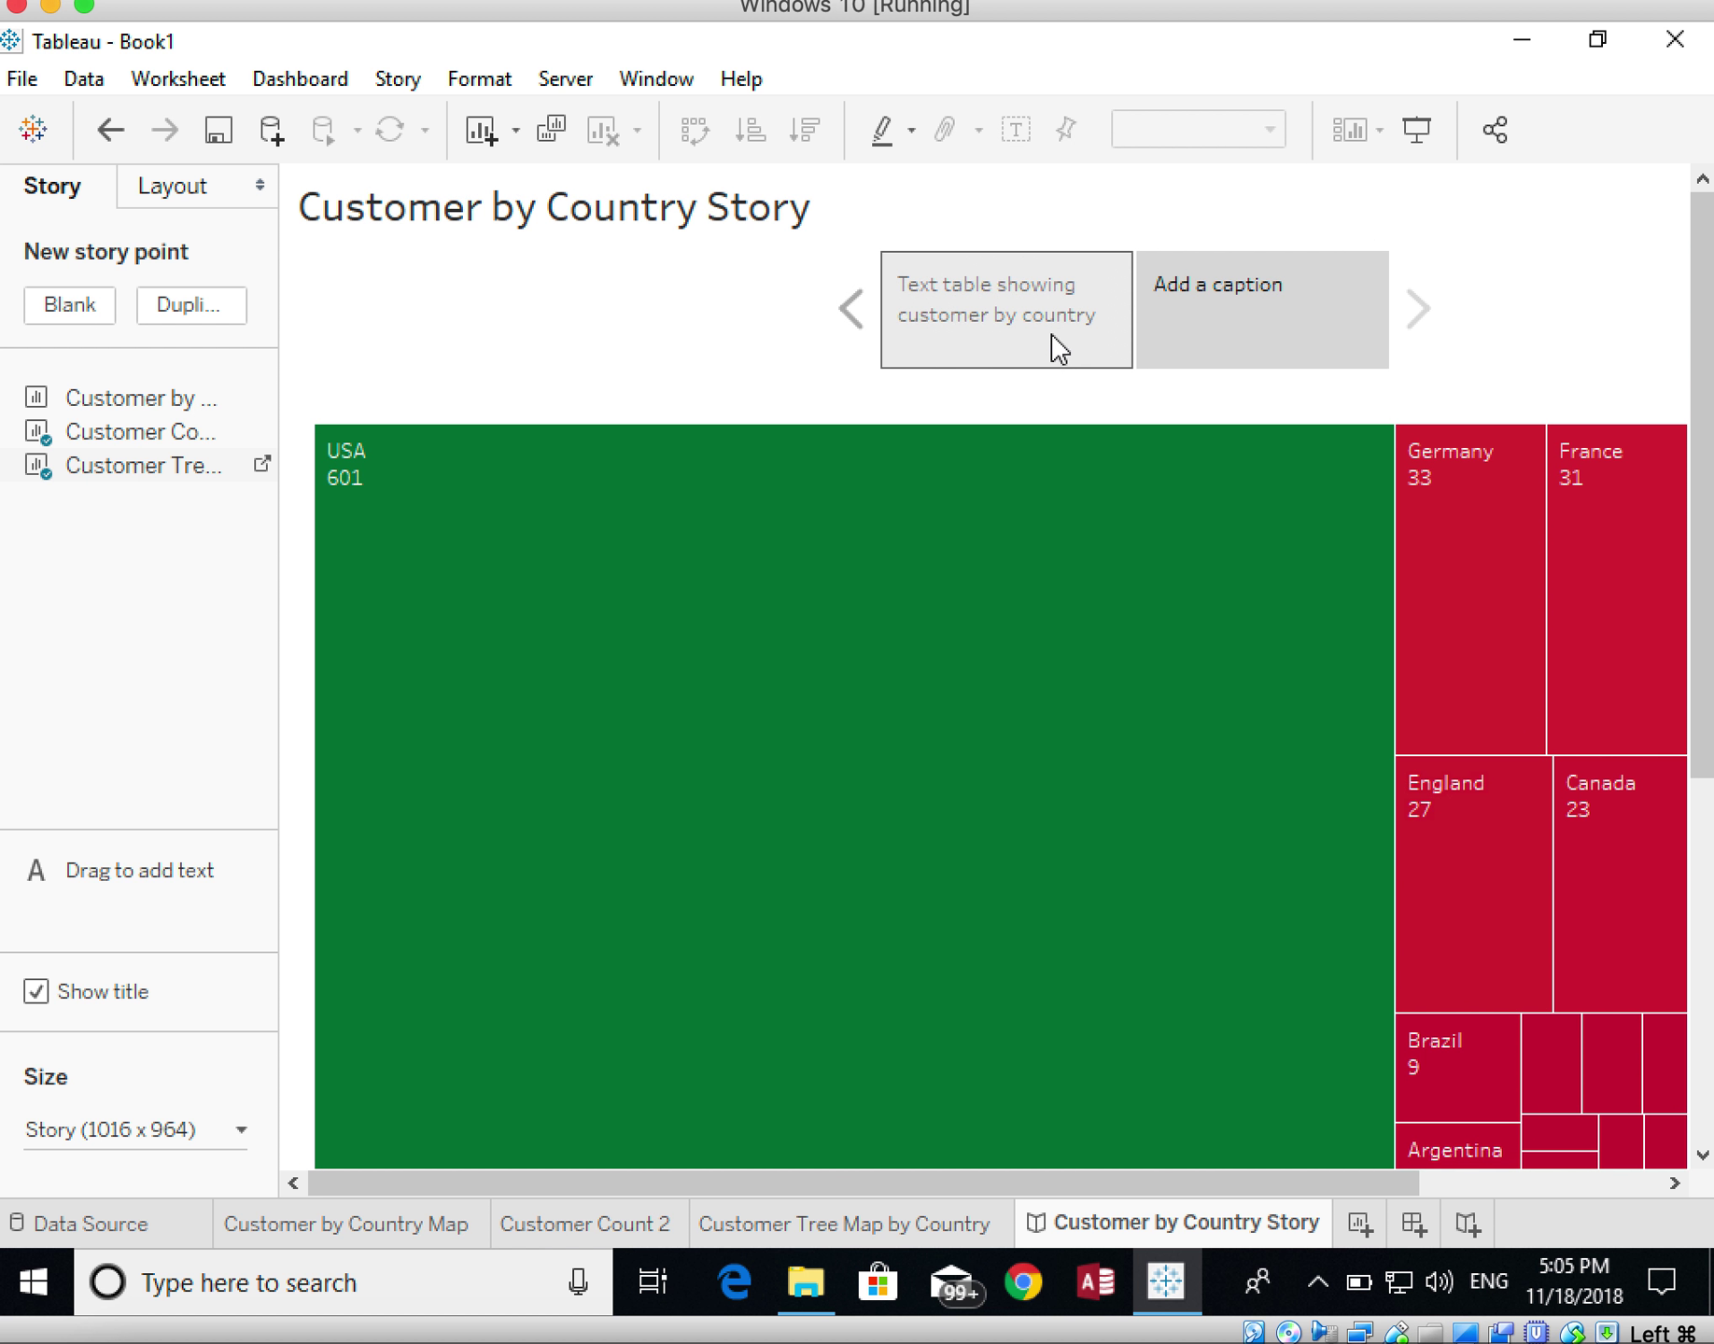
Caption the treemap's story point "Tree map of Customers by Country"
mouse_move(1186, 313)
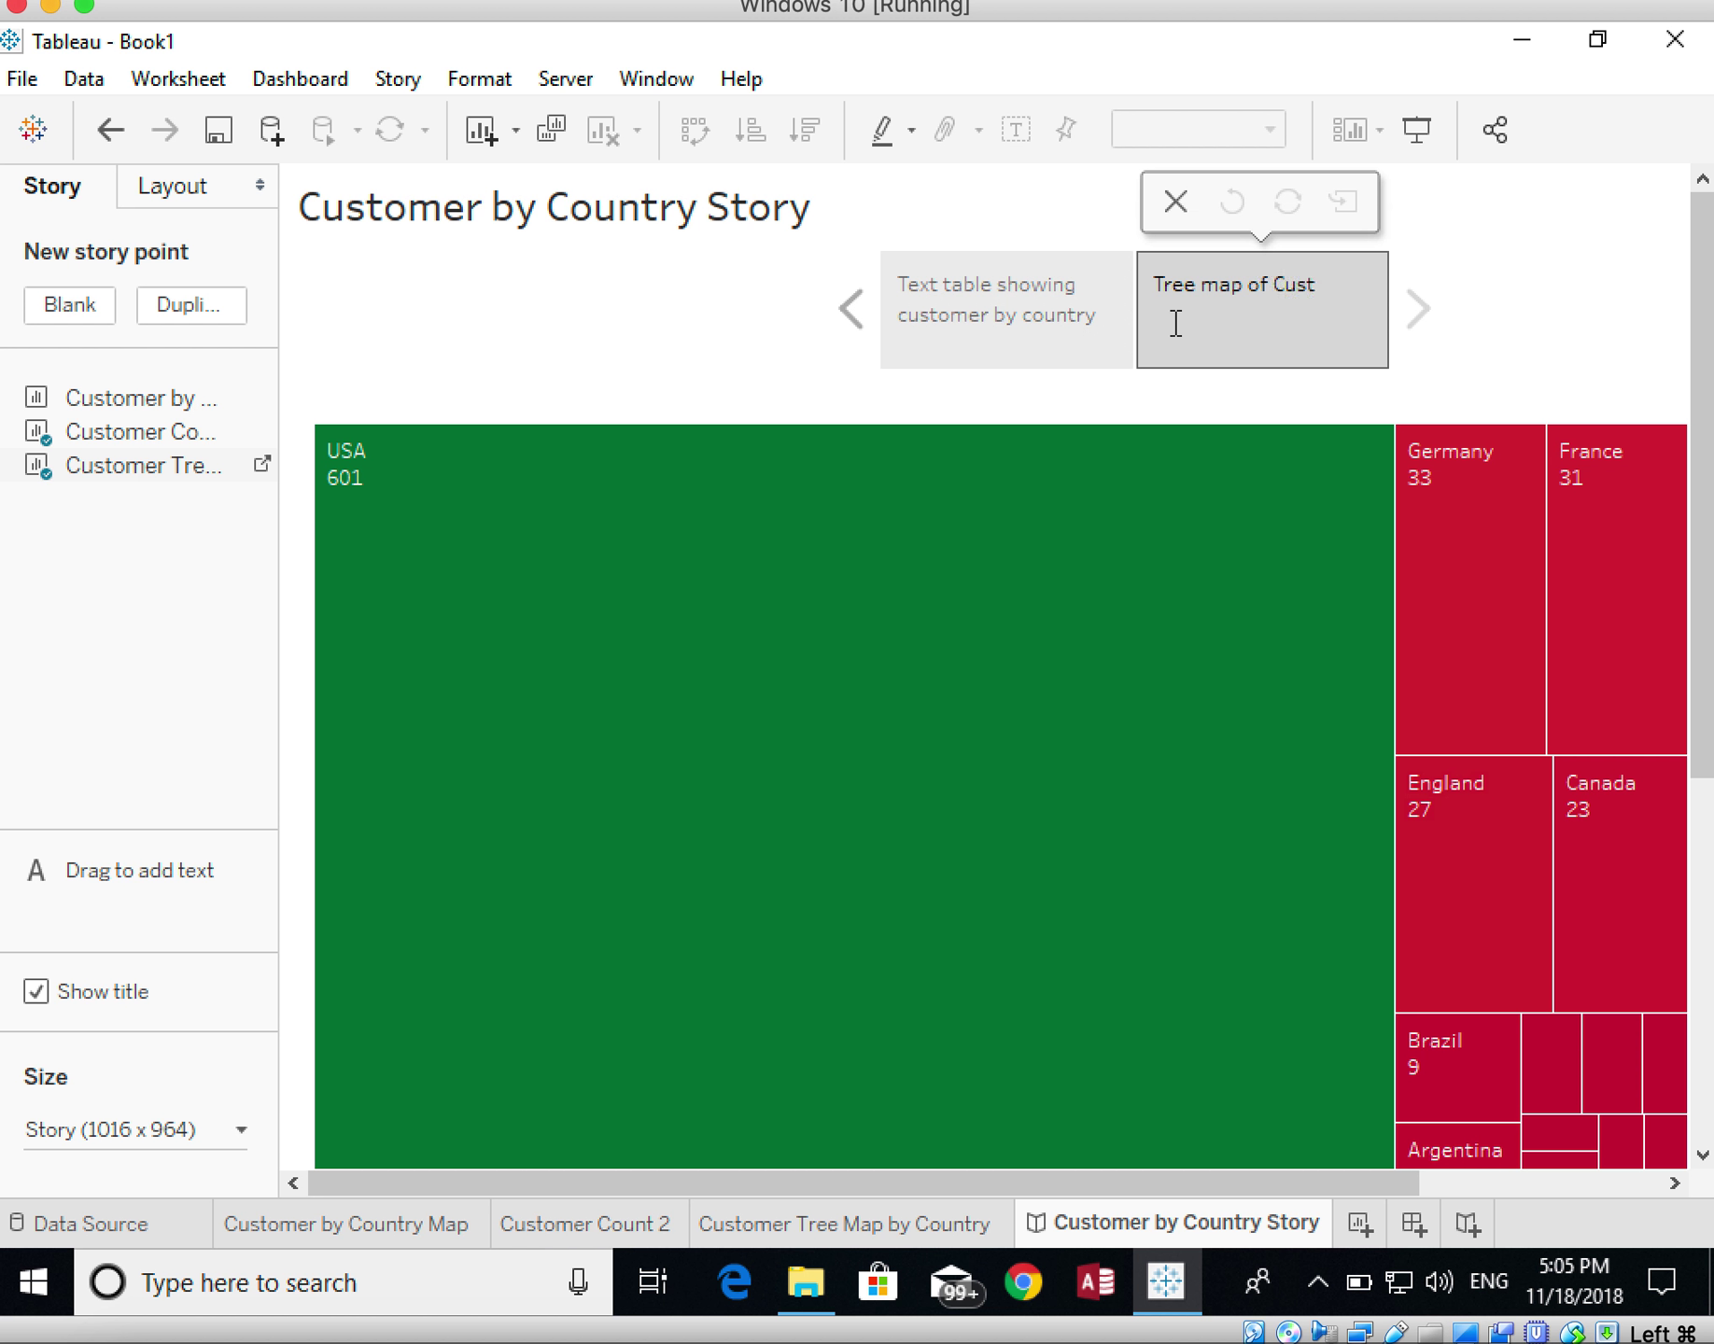
text(ers by Country)
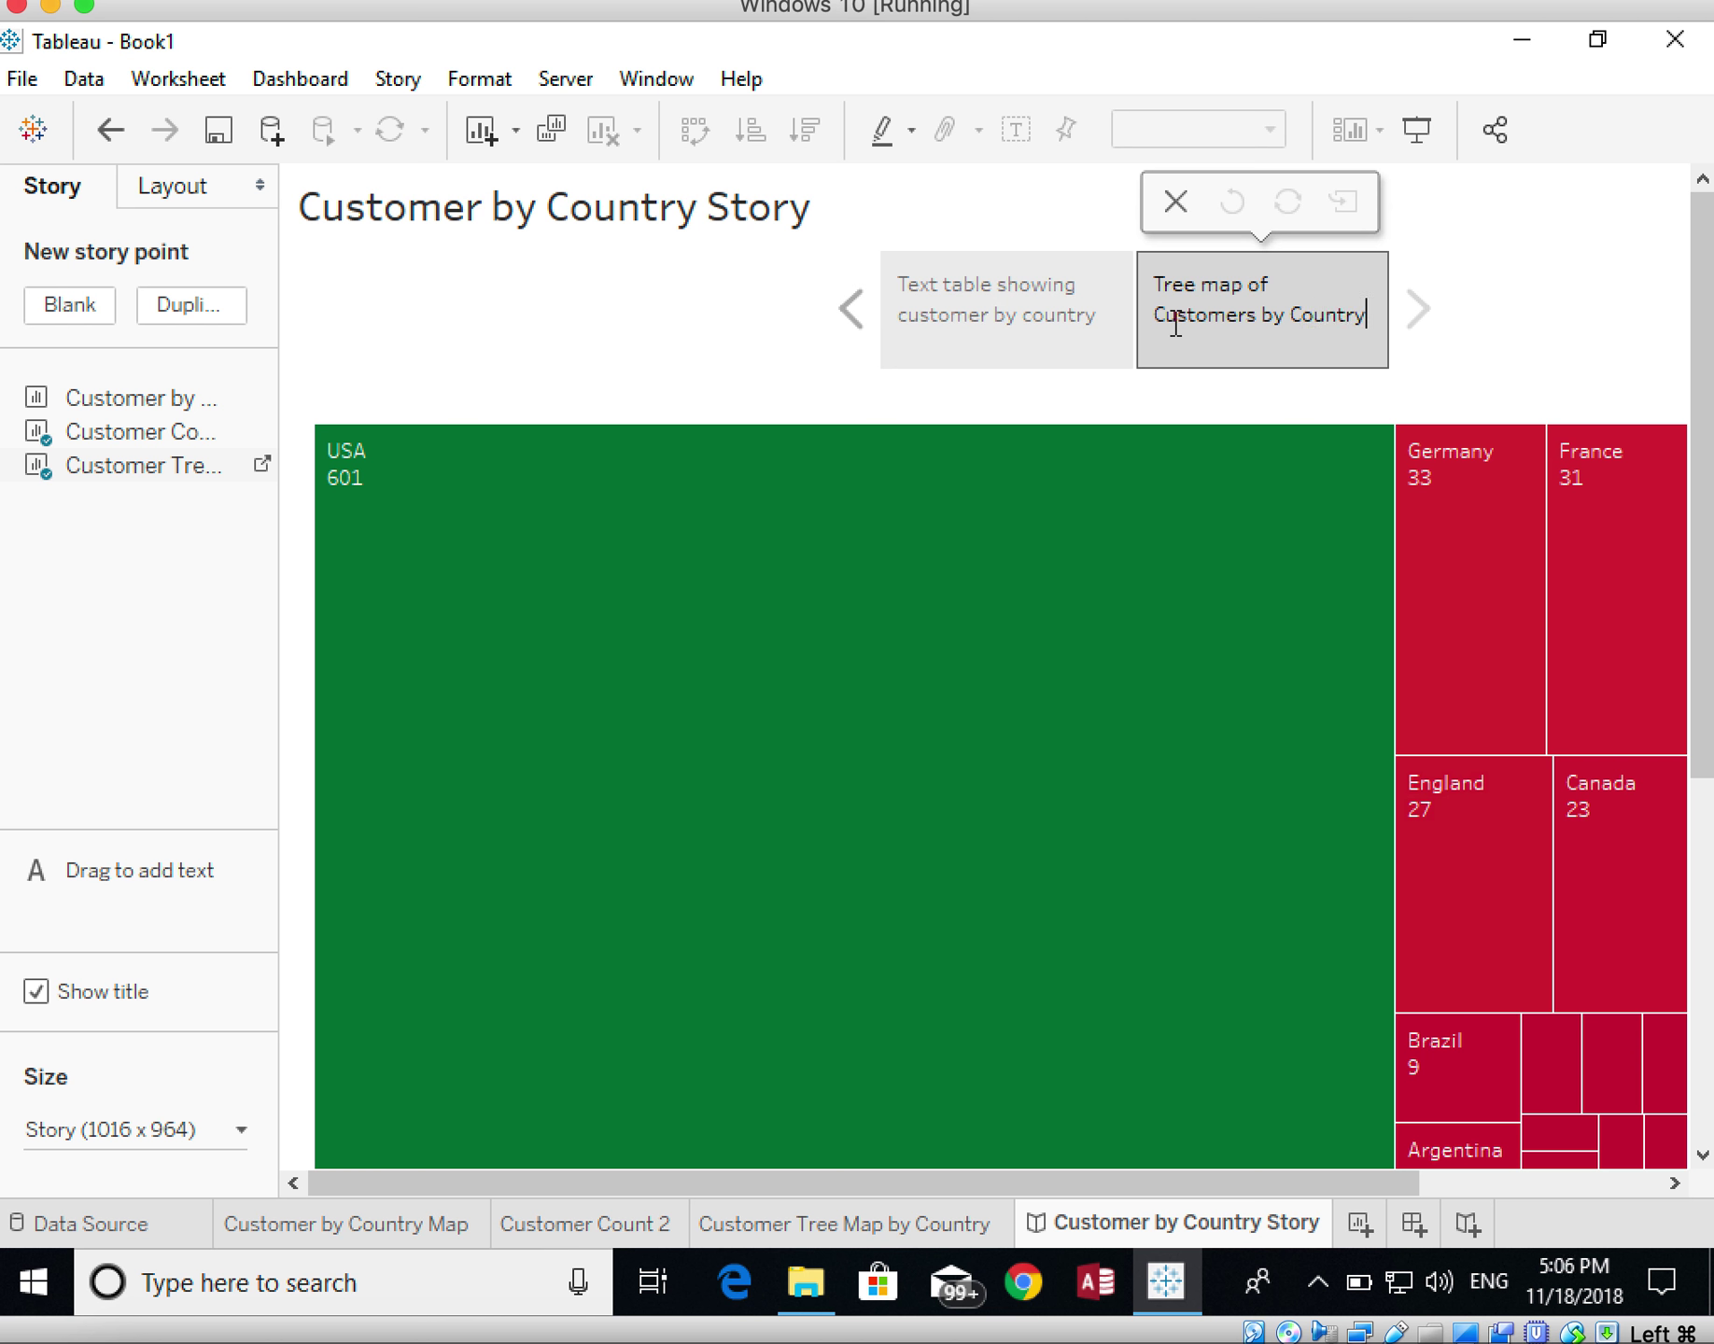
click(638, 366)
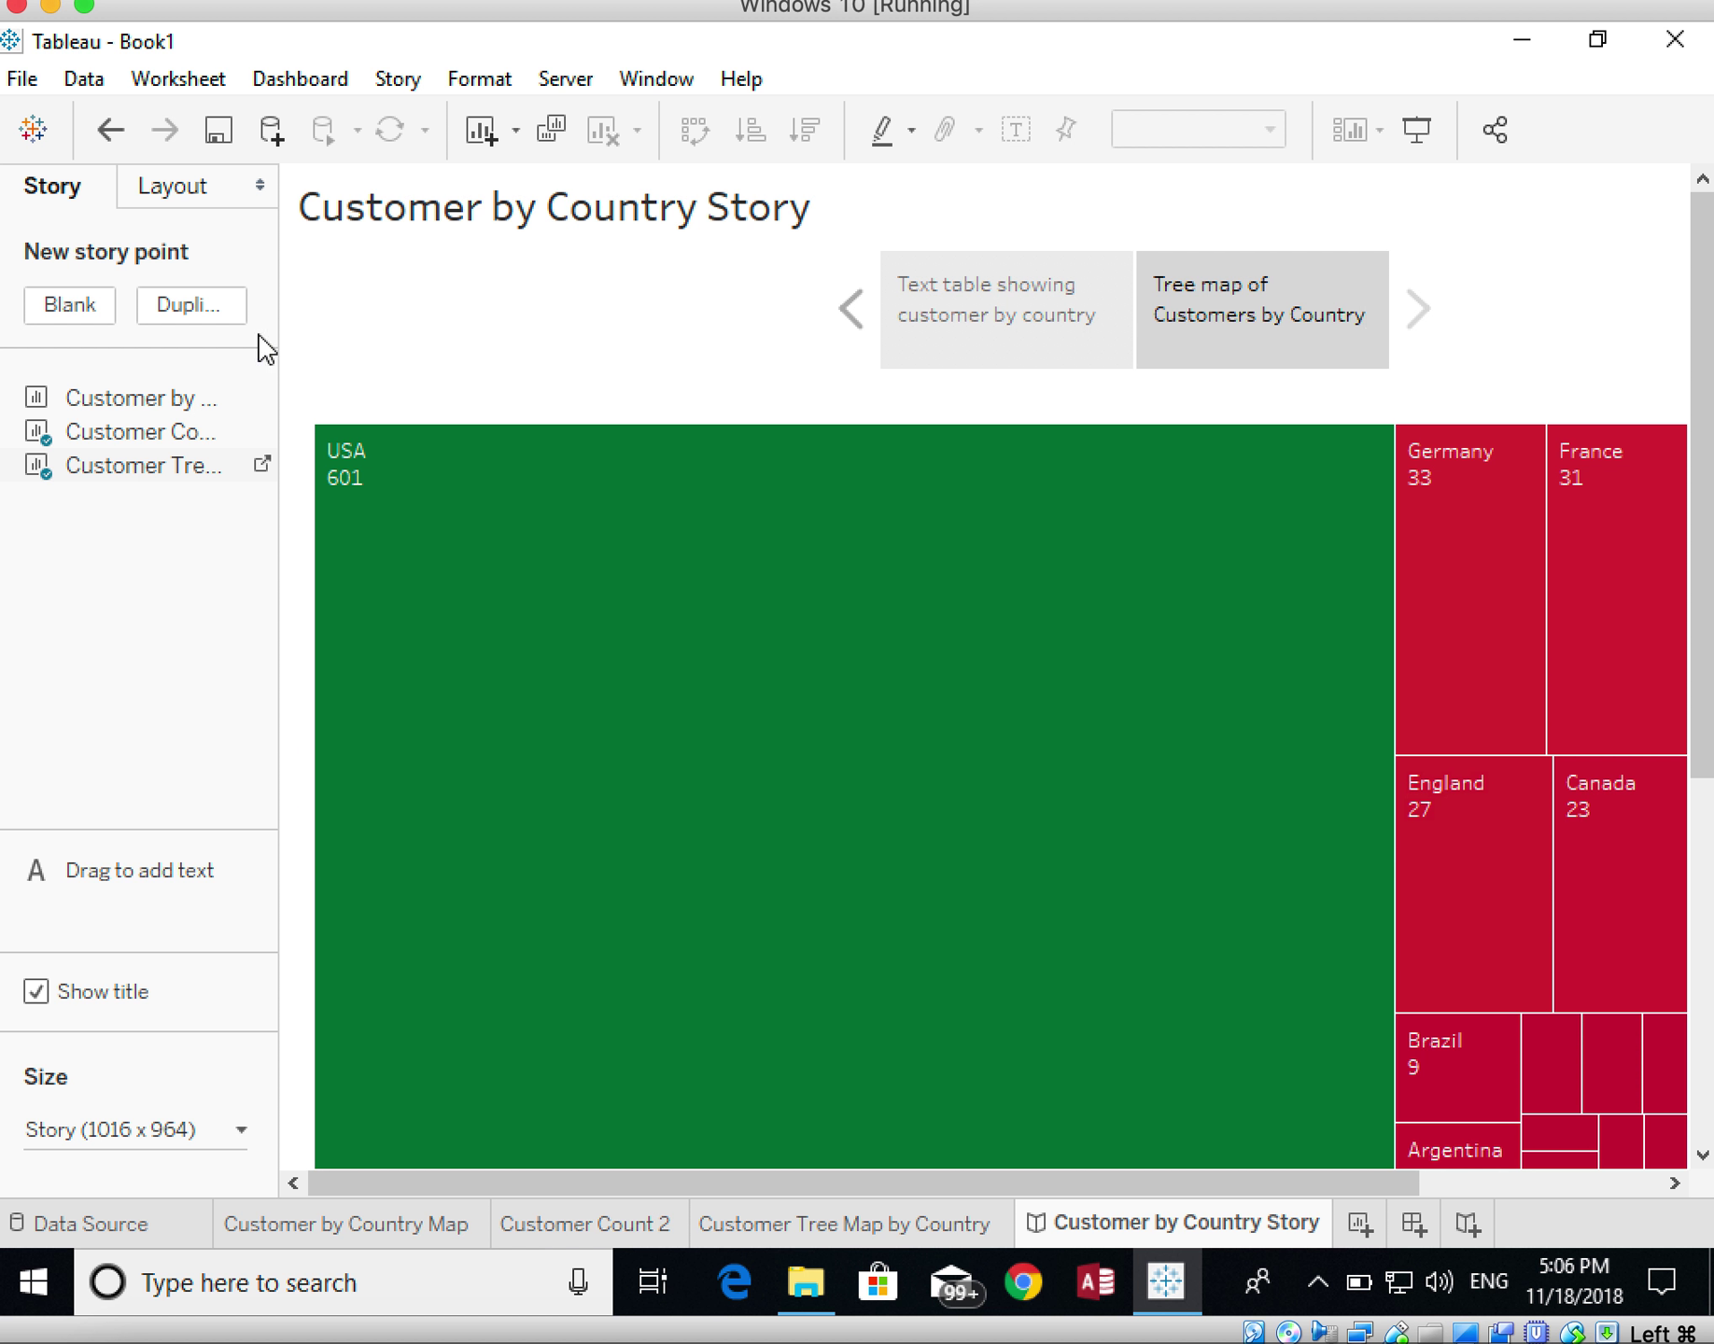
Add a third story point with the Customer by Country Map sheet and caption it "World map showing customers by country"
click(102, 313)
drag(132, 398, 742, 558)
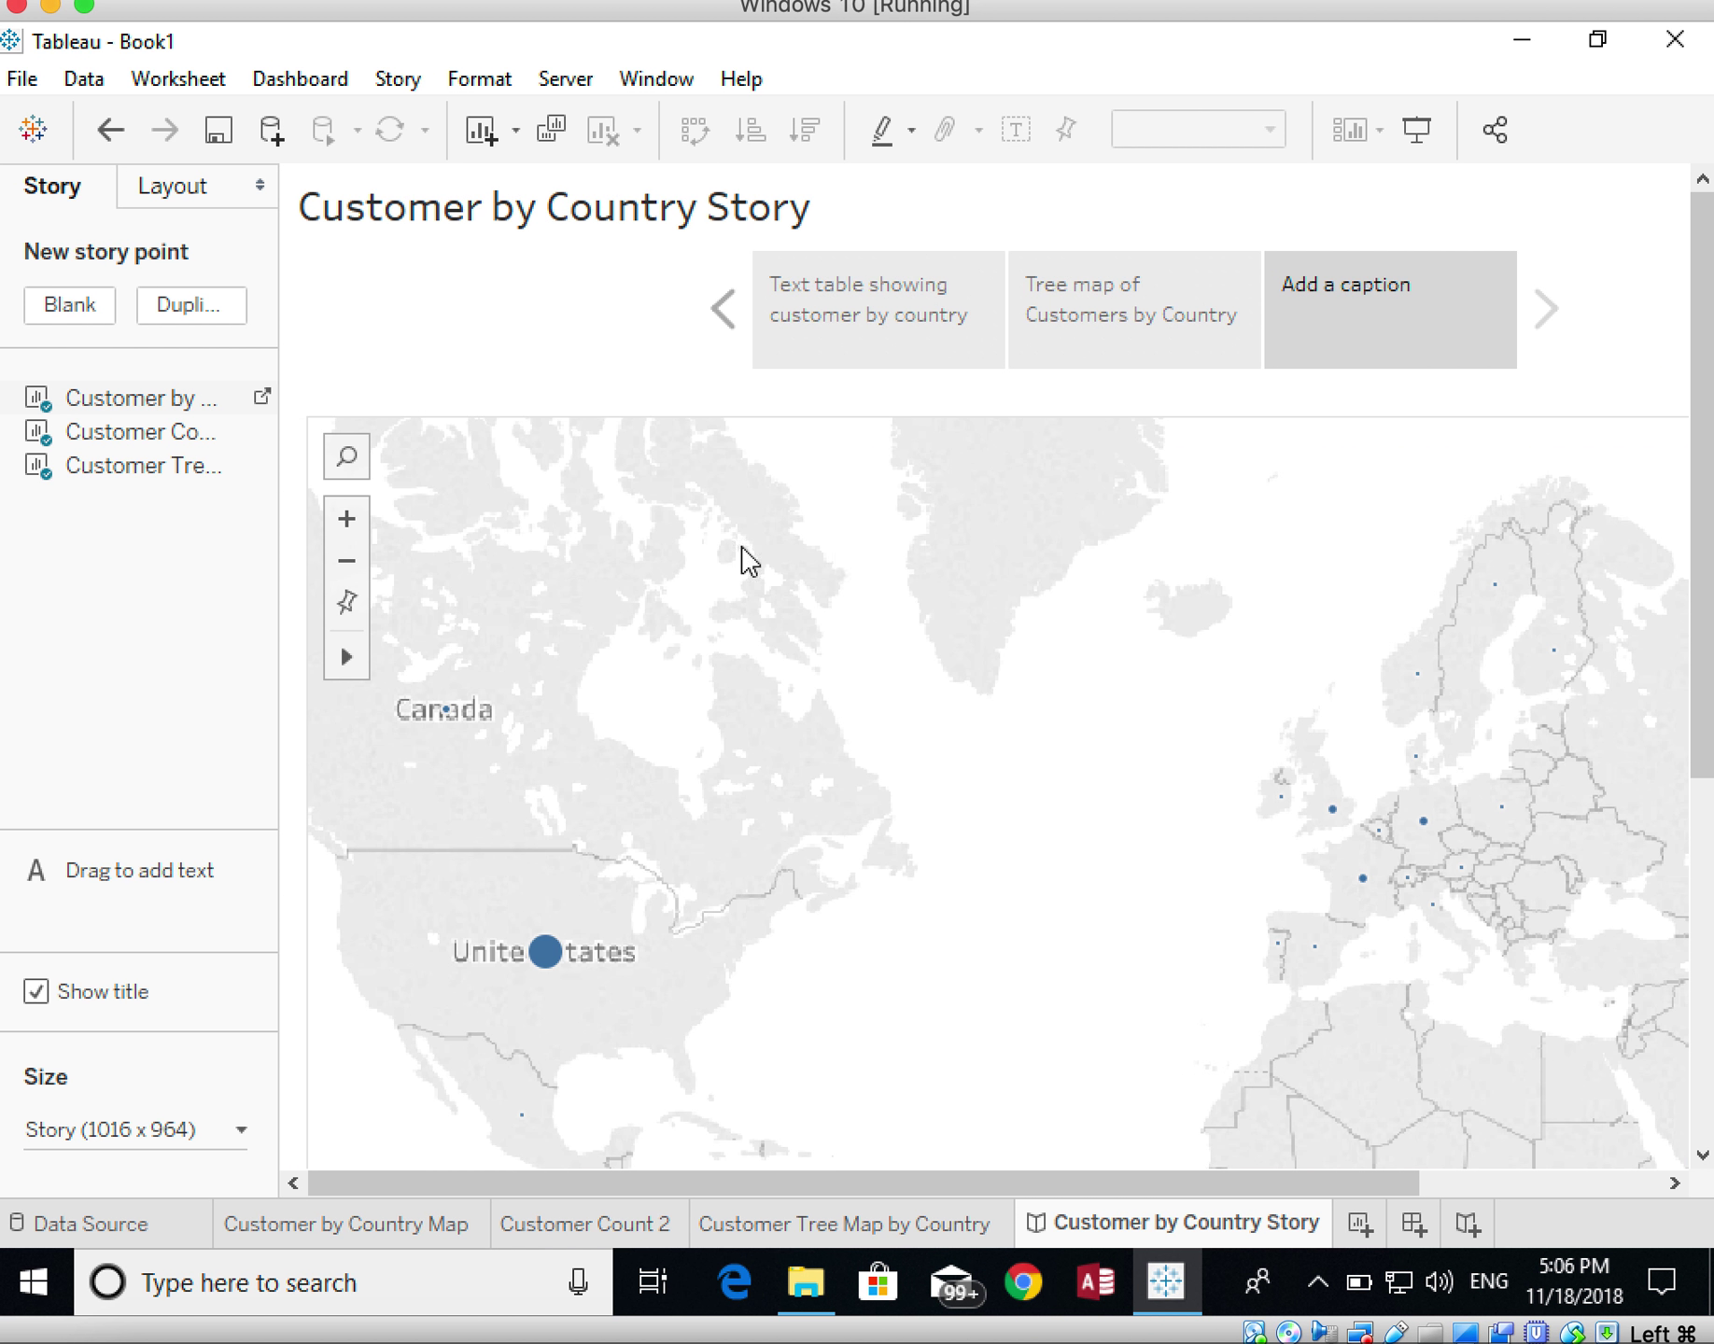
click(1407, 311)
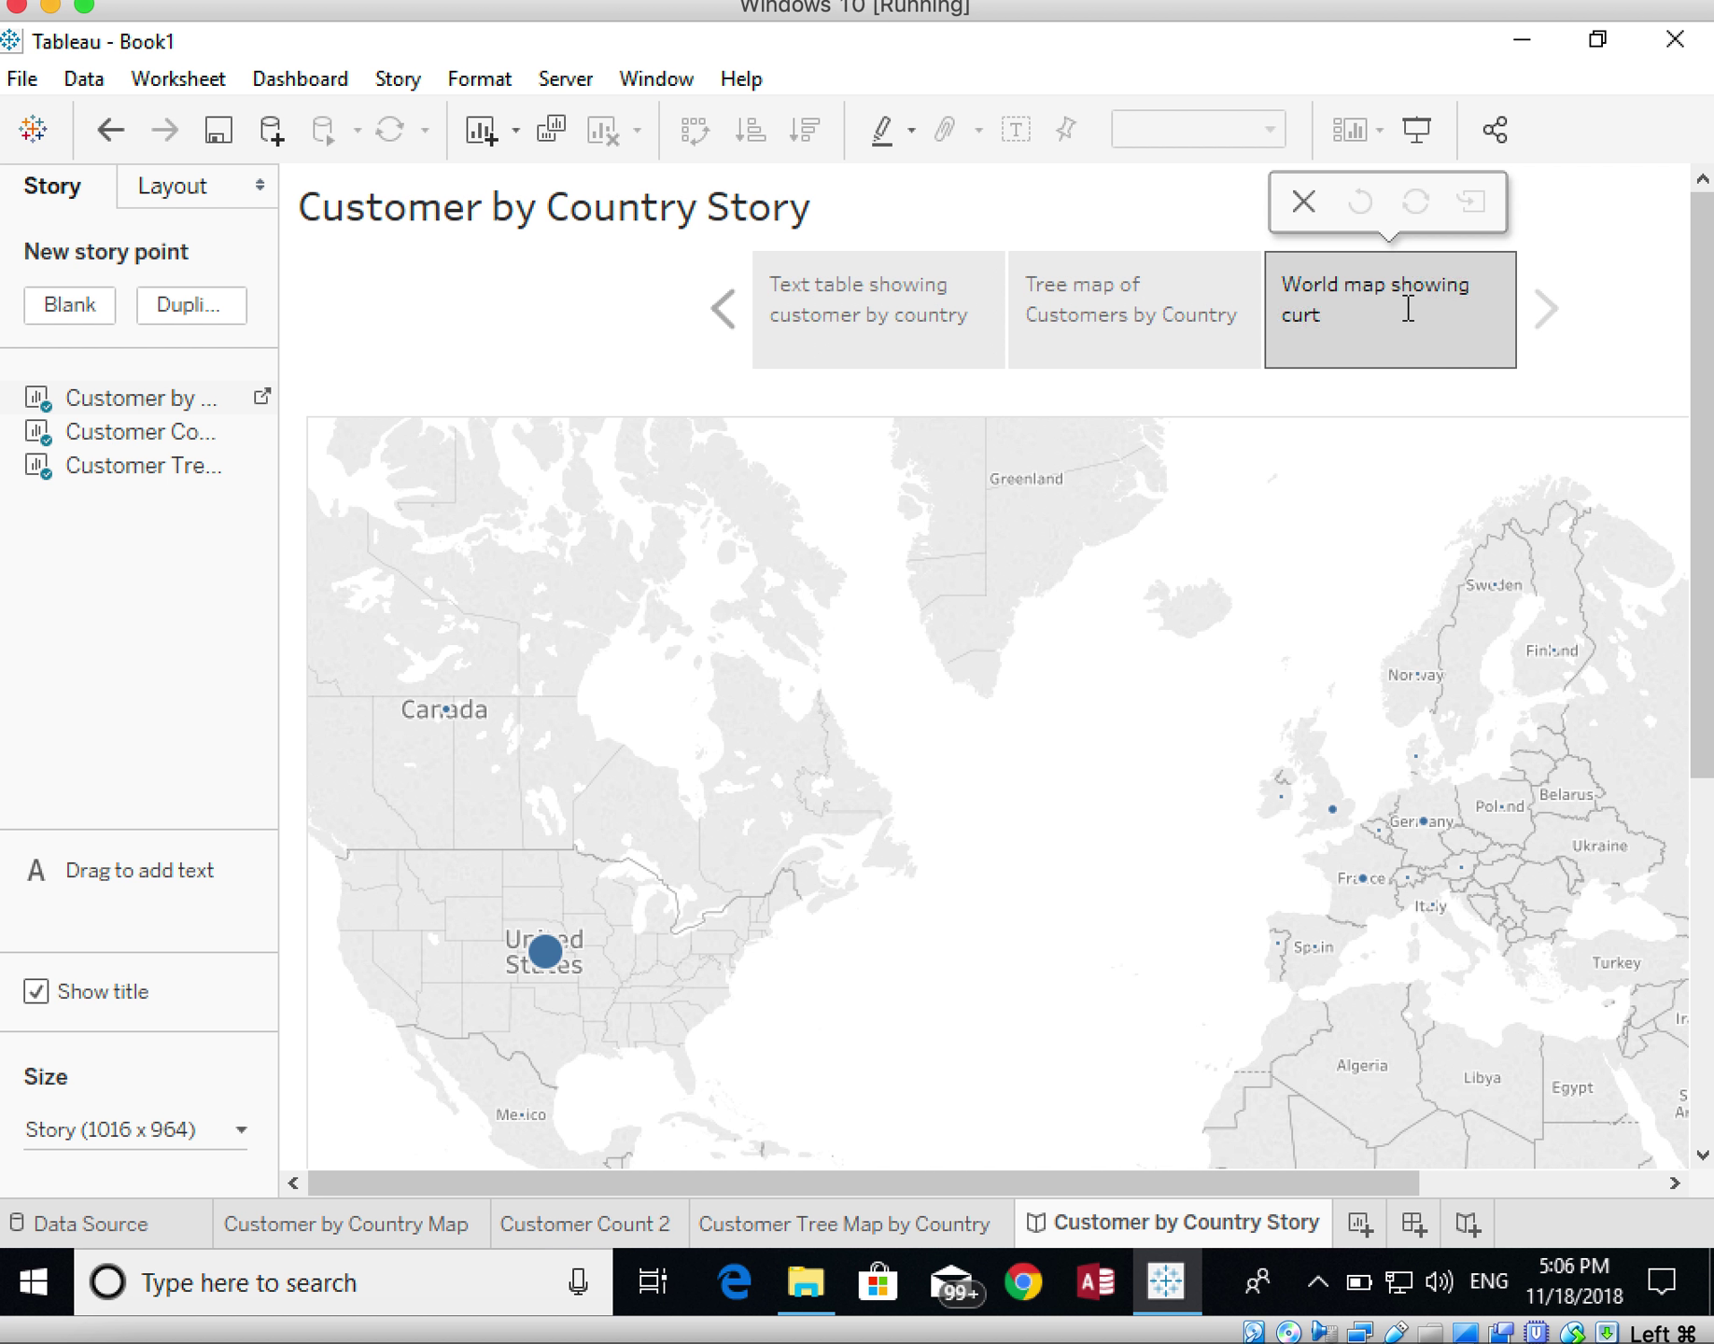
key(BackSpace)
key(BackSpace)
text(stomers by country)
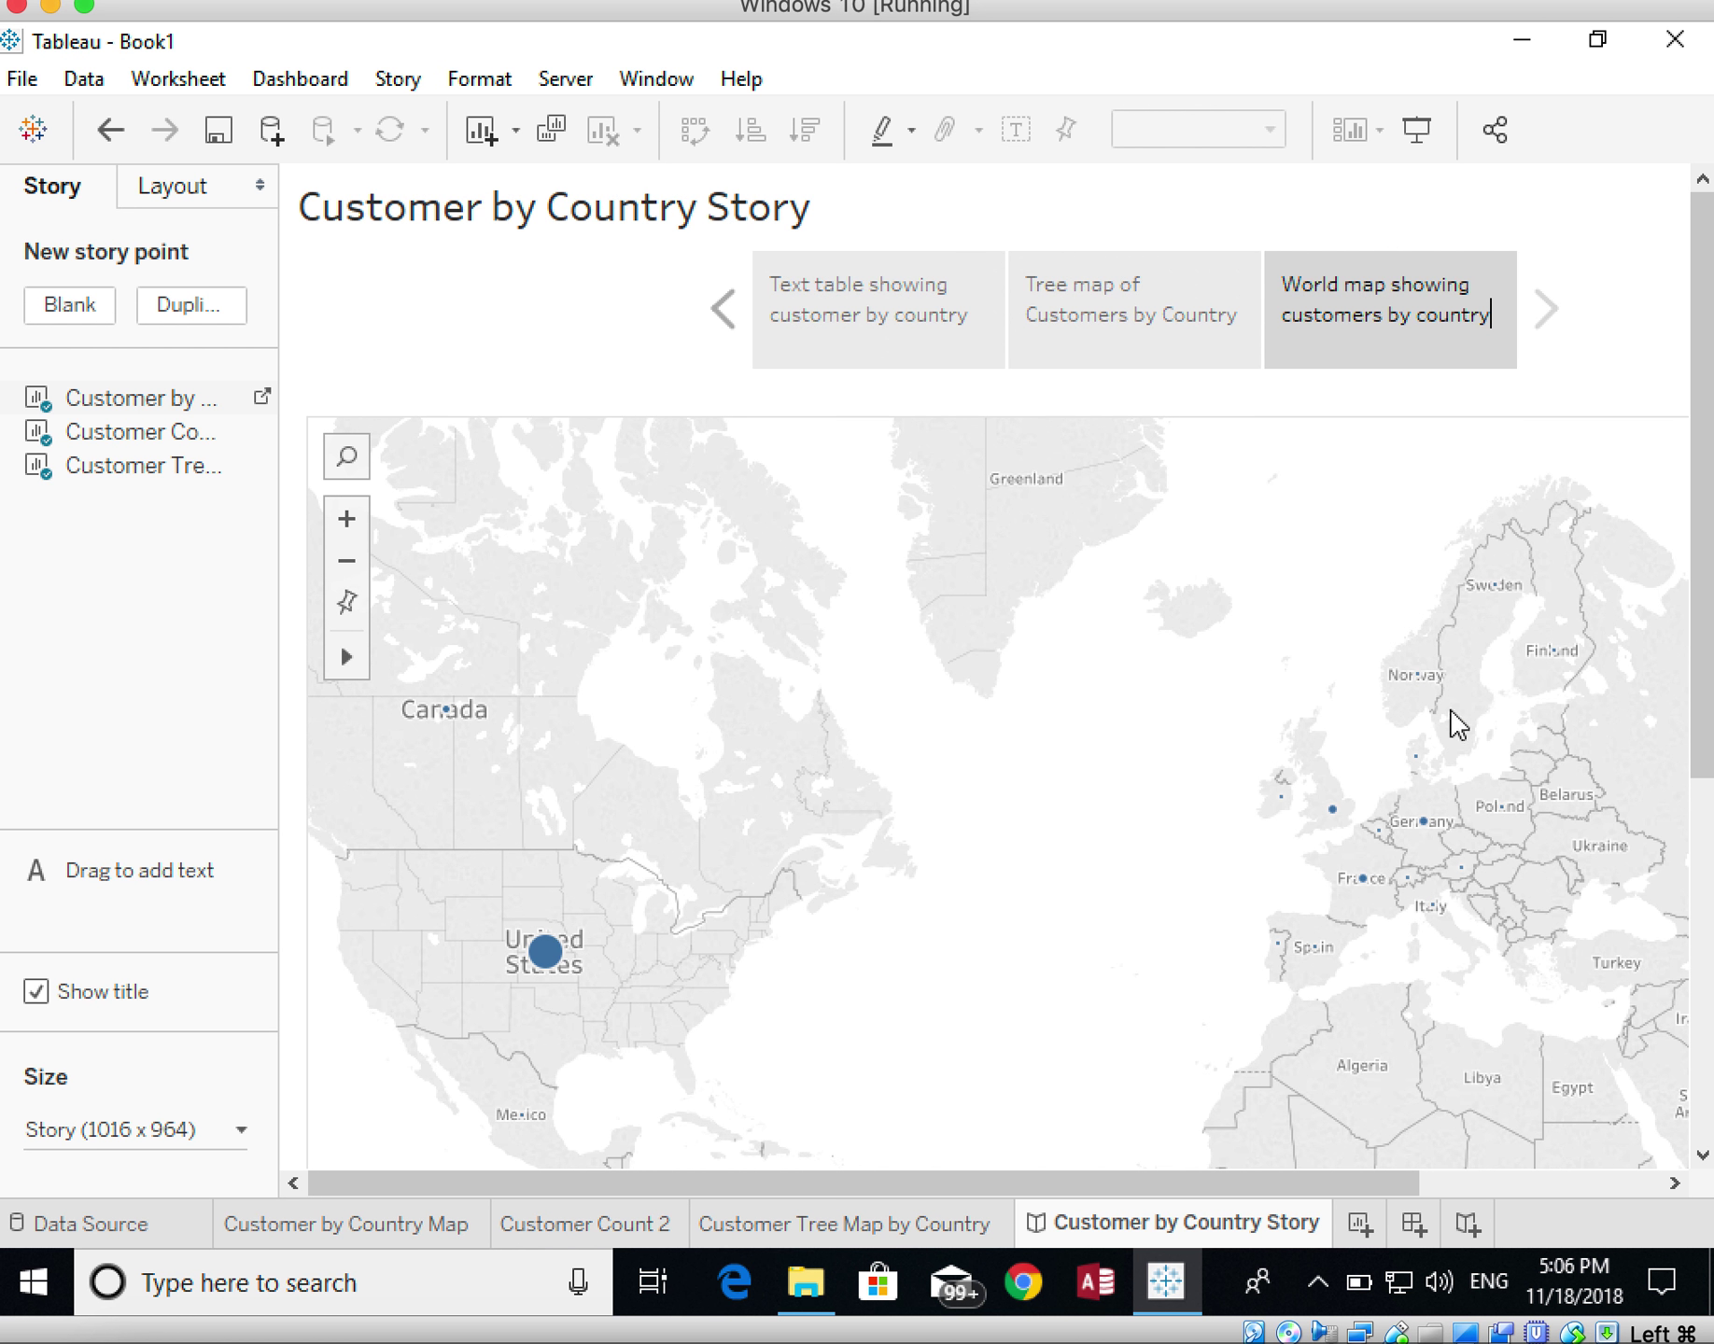
drag(1703, 383, 1709, 320)
mouse_move(1284, 299)
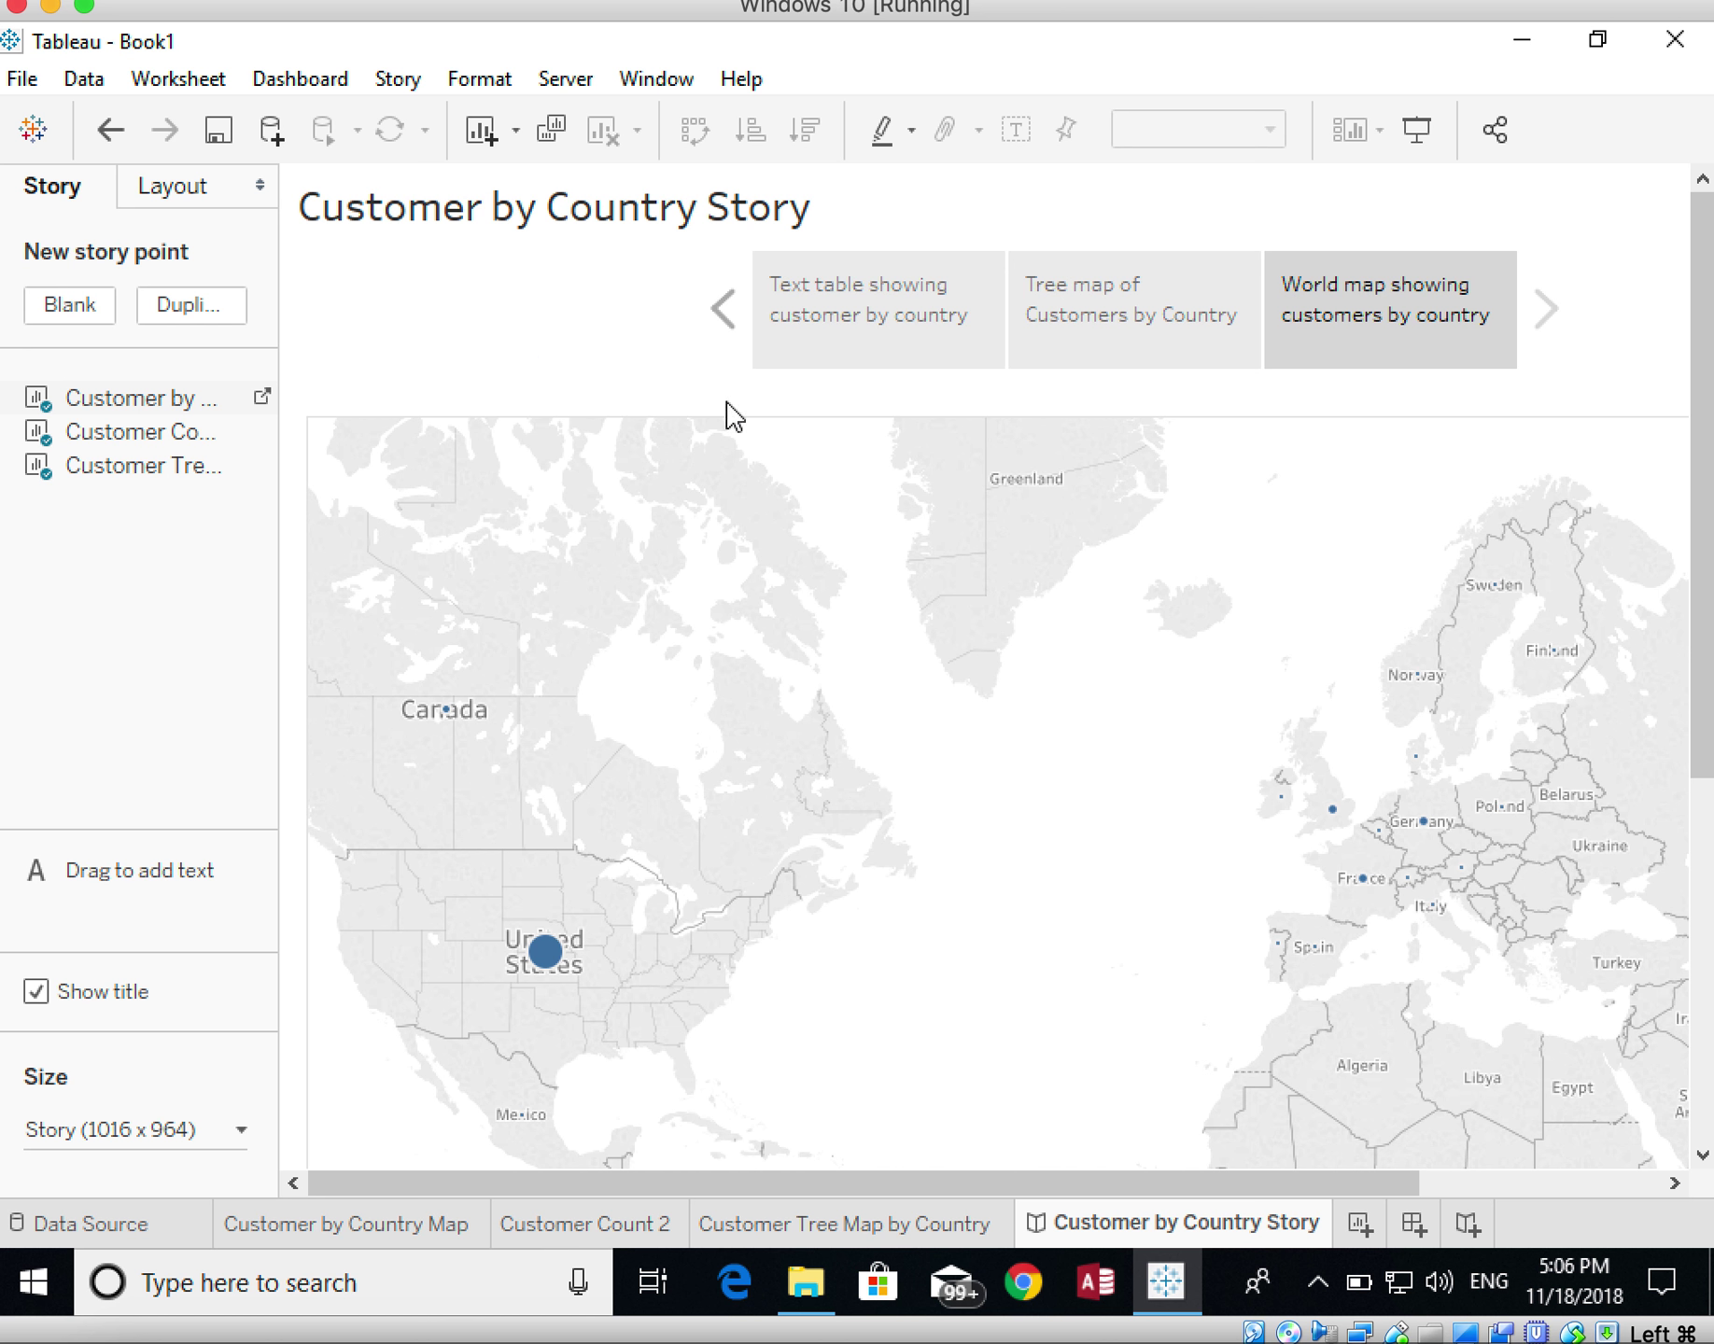
click(414, 90)
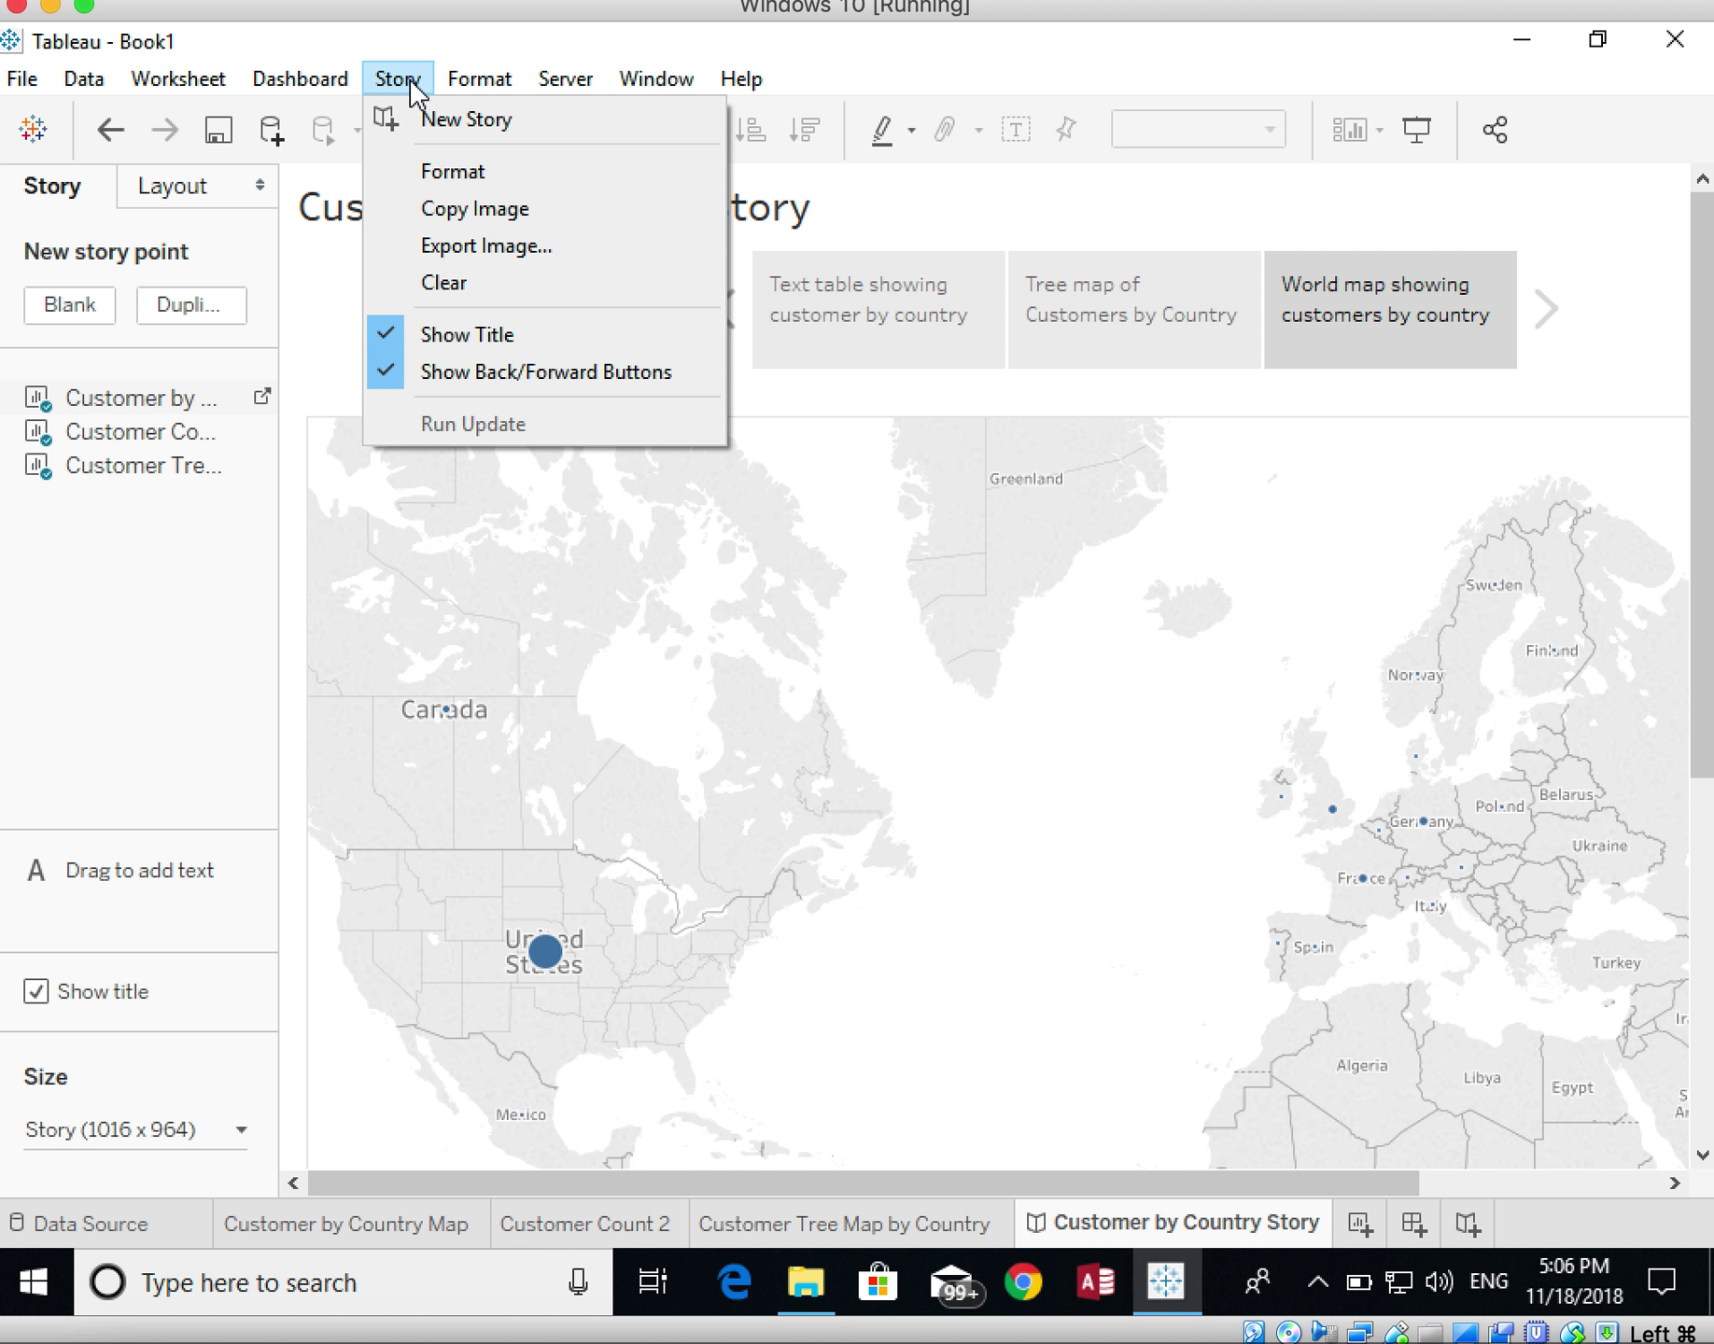
click(968, 215)
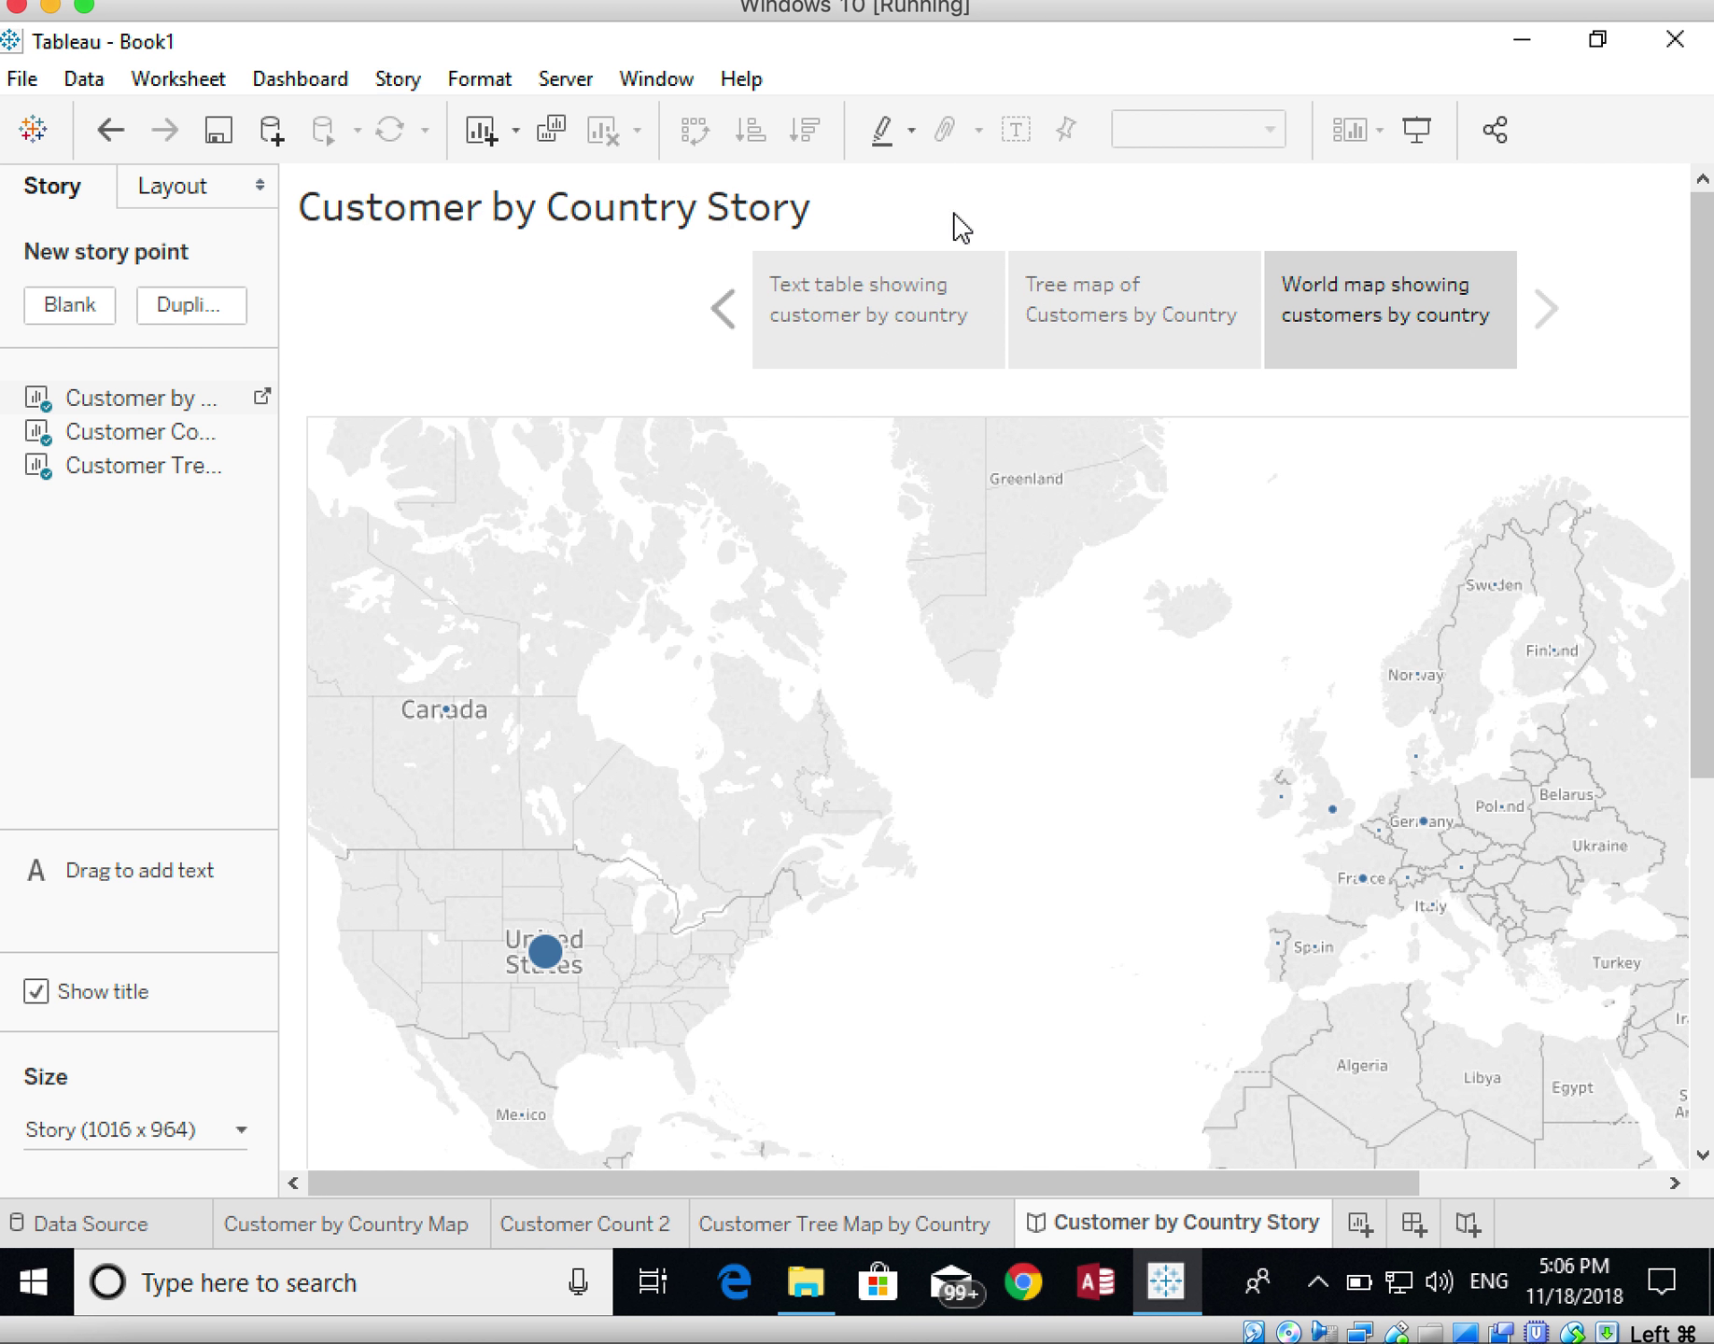
Step through the story from the text table point to the tree map and world map points to review each one
click(795, 333)
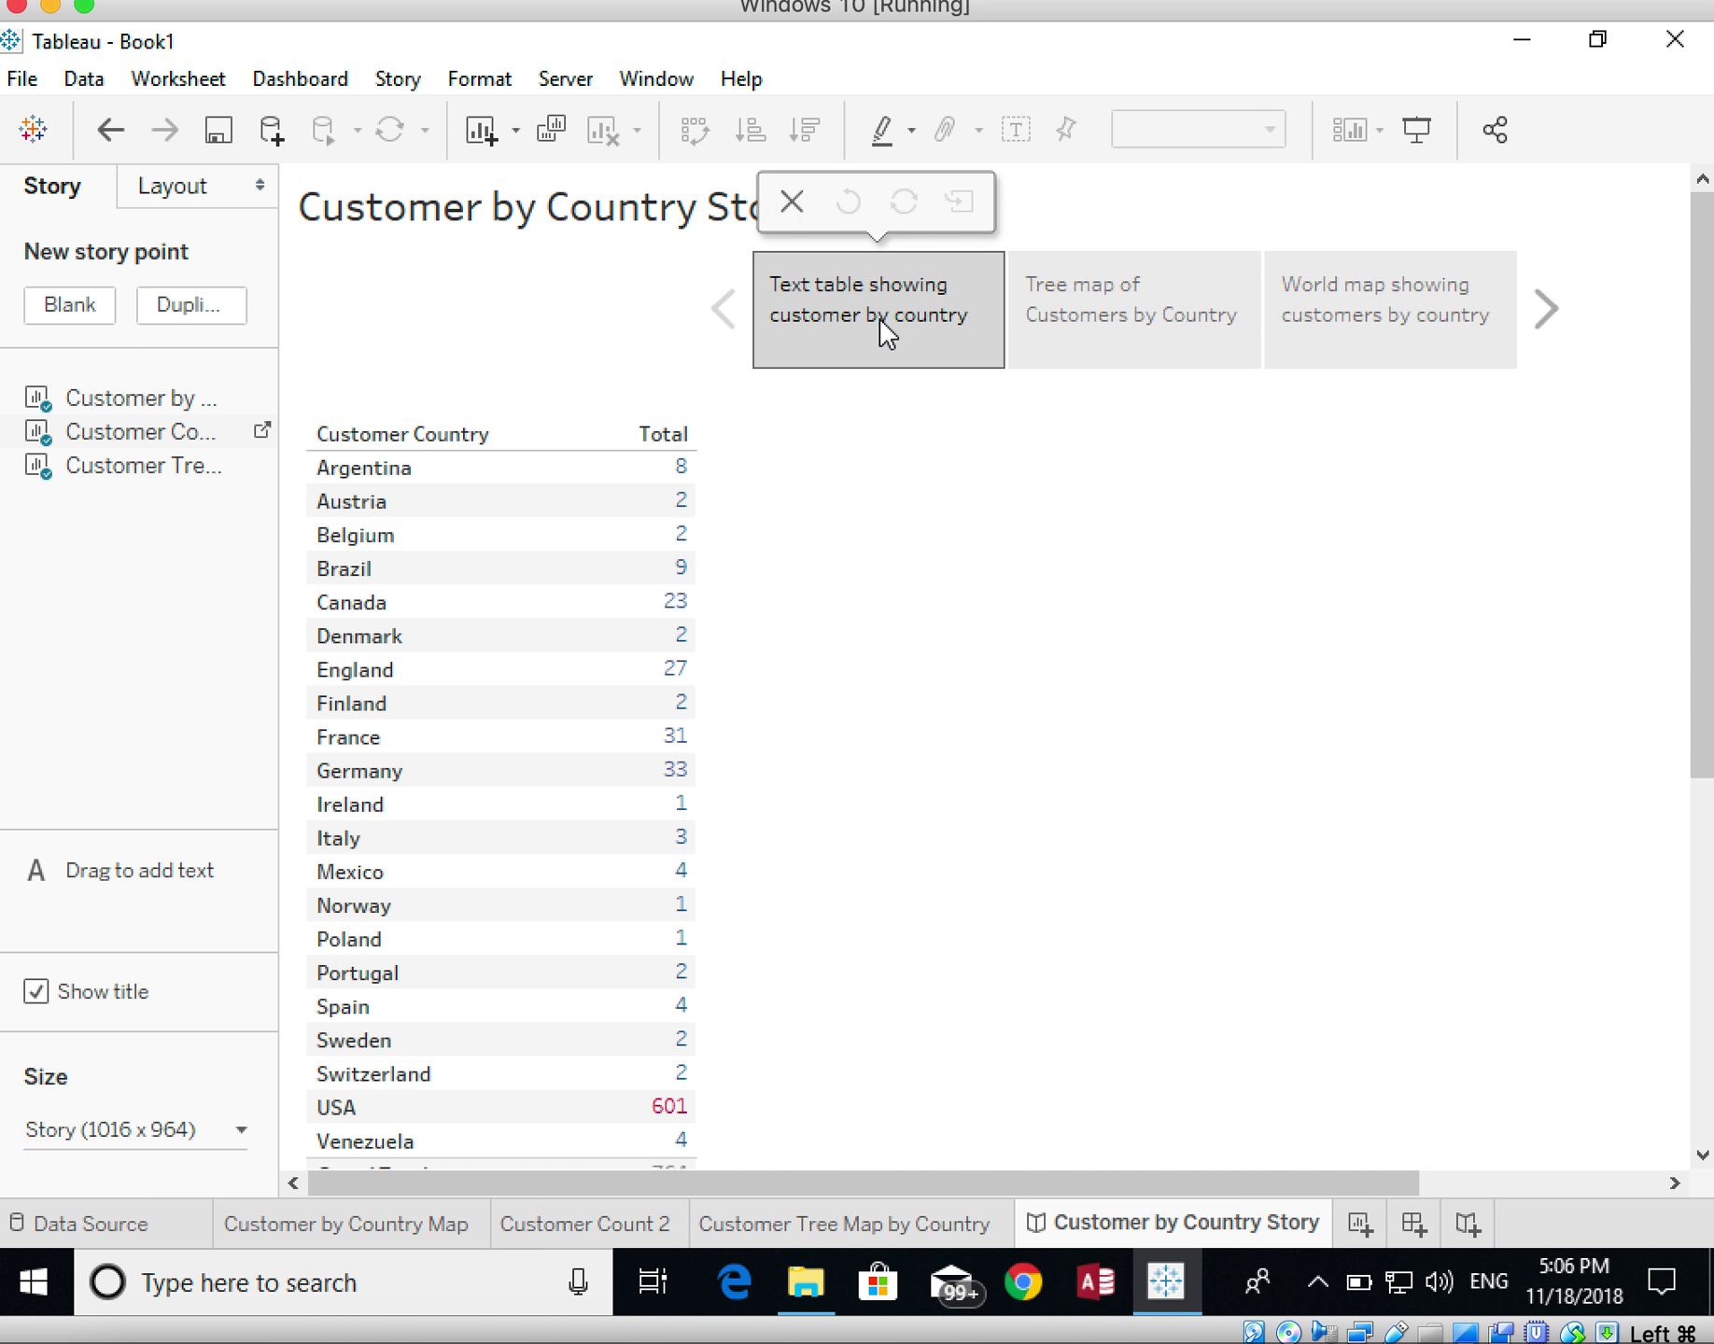
click(1545, 311)
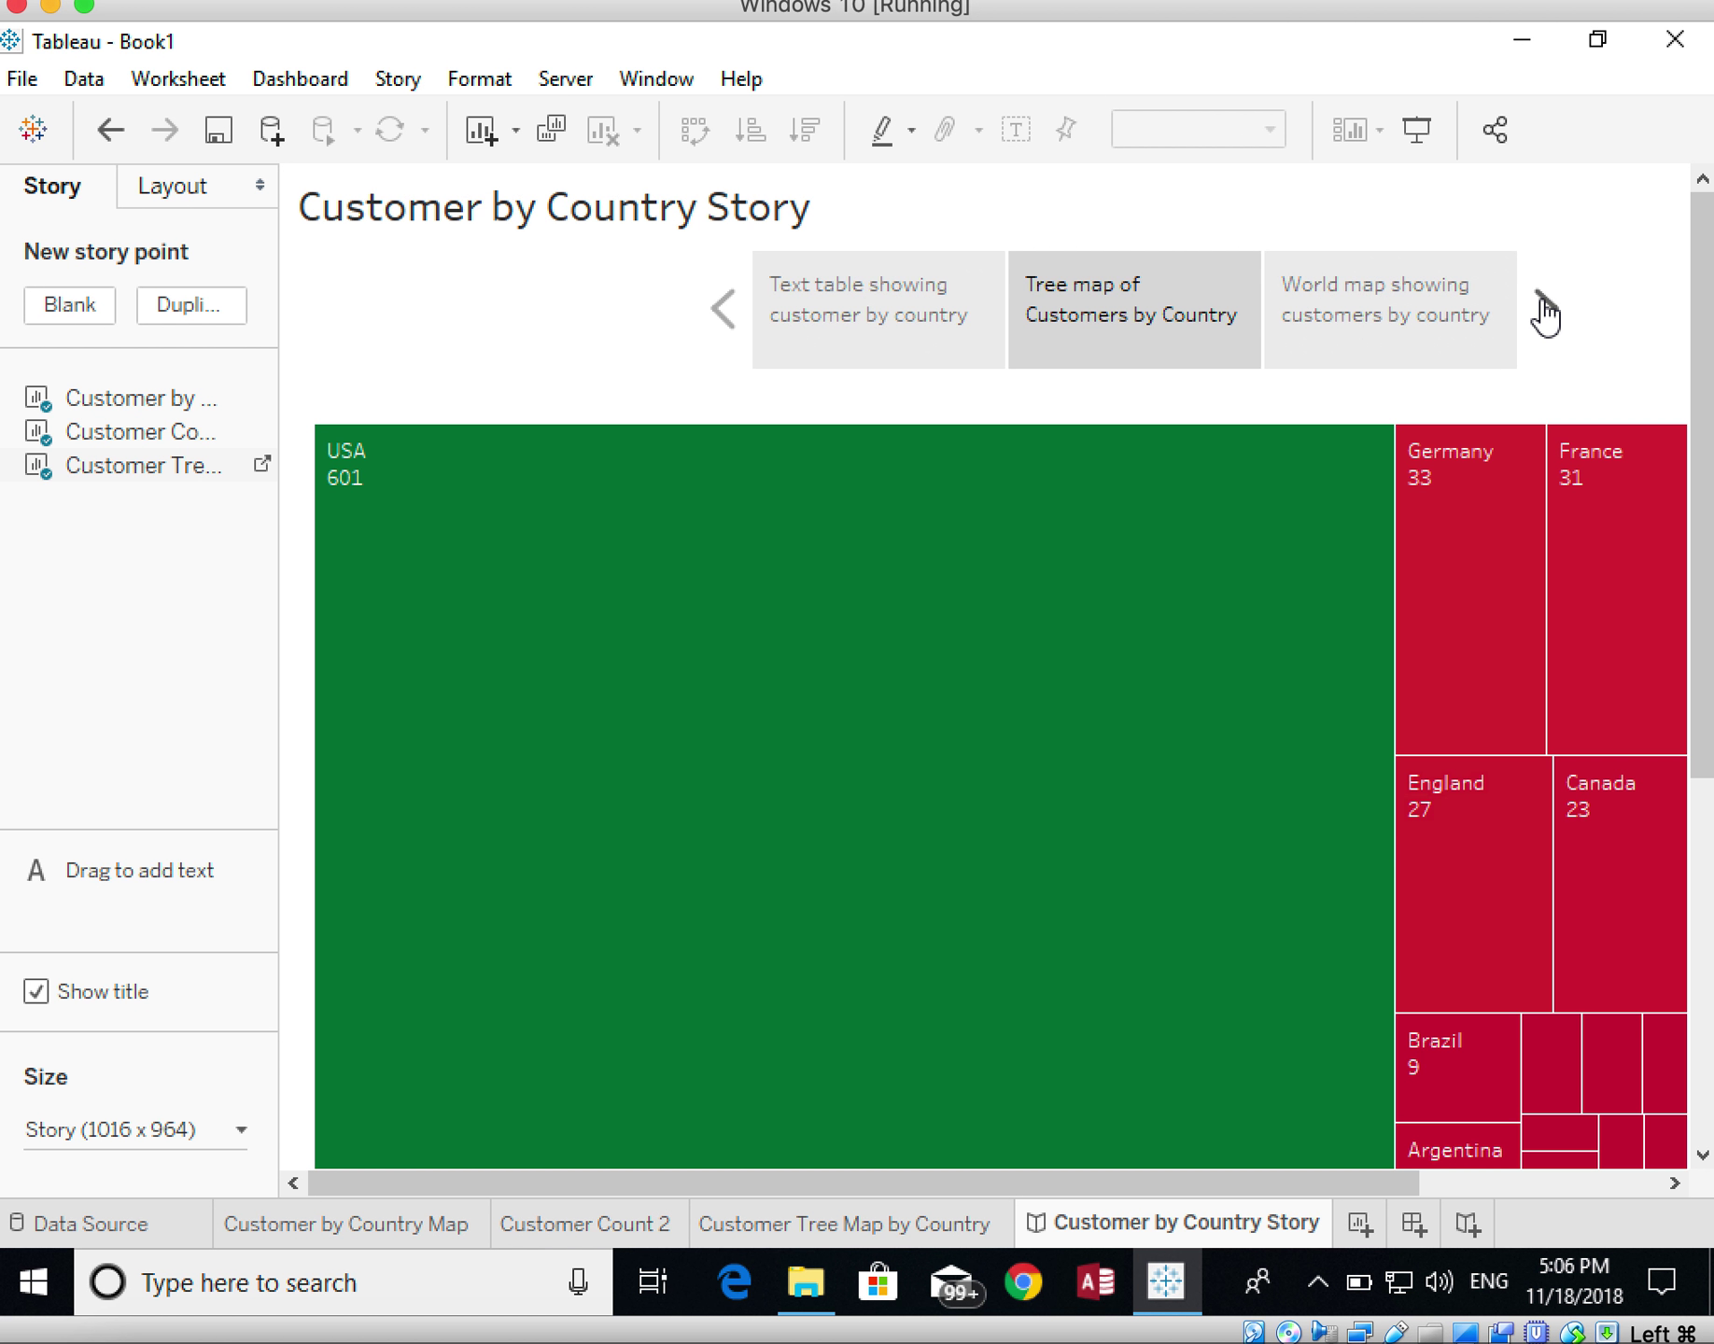
click(1545, 311)
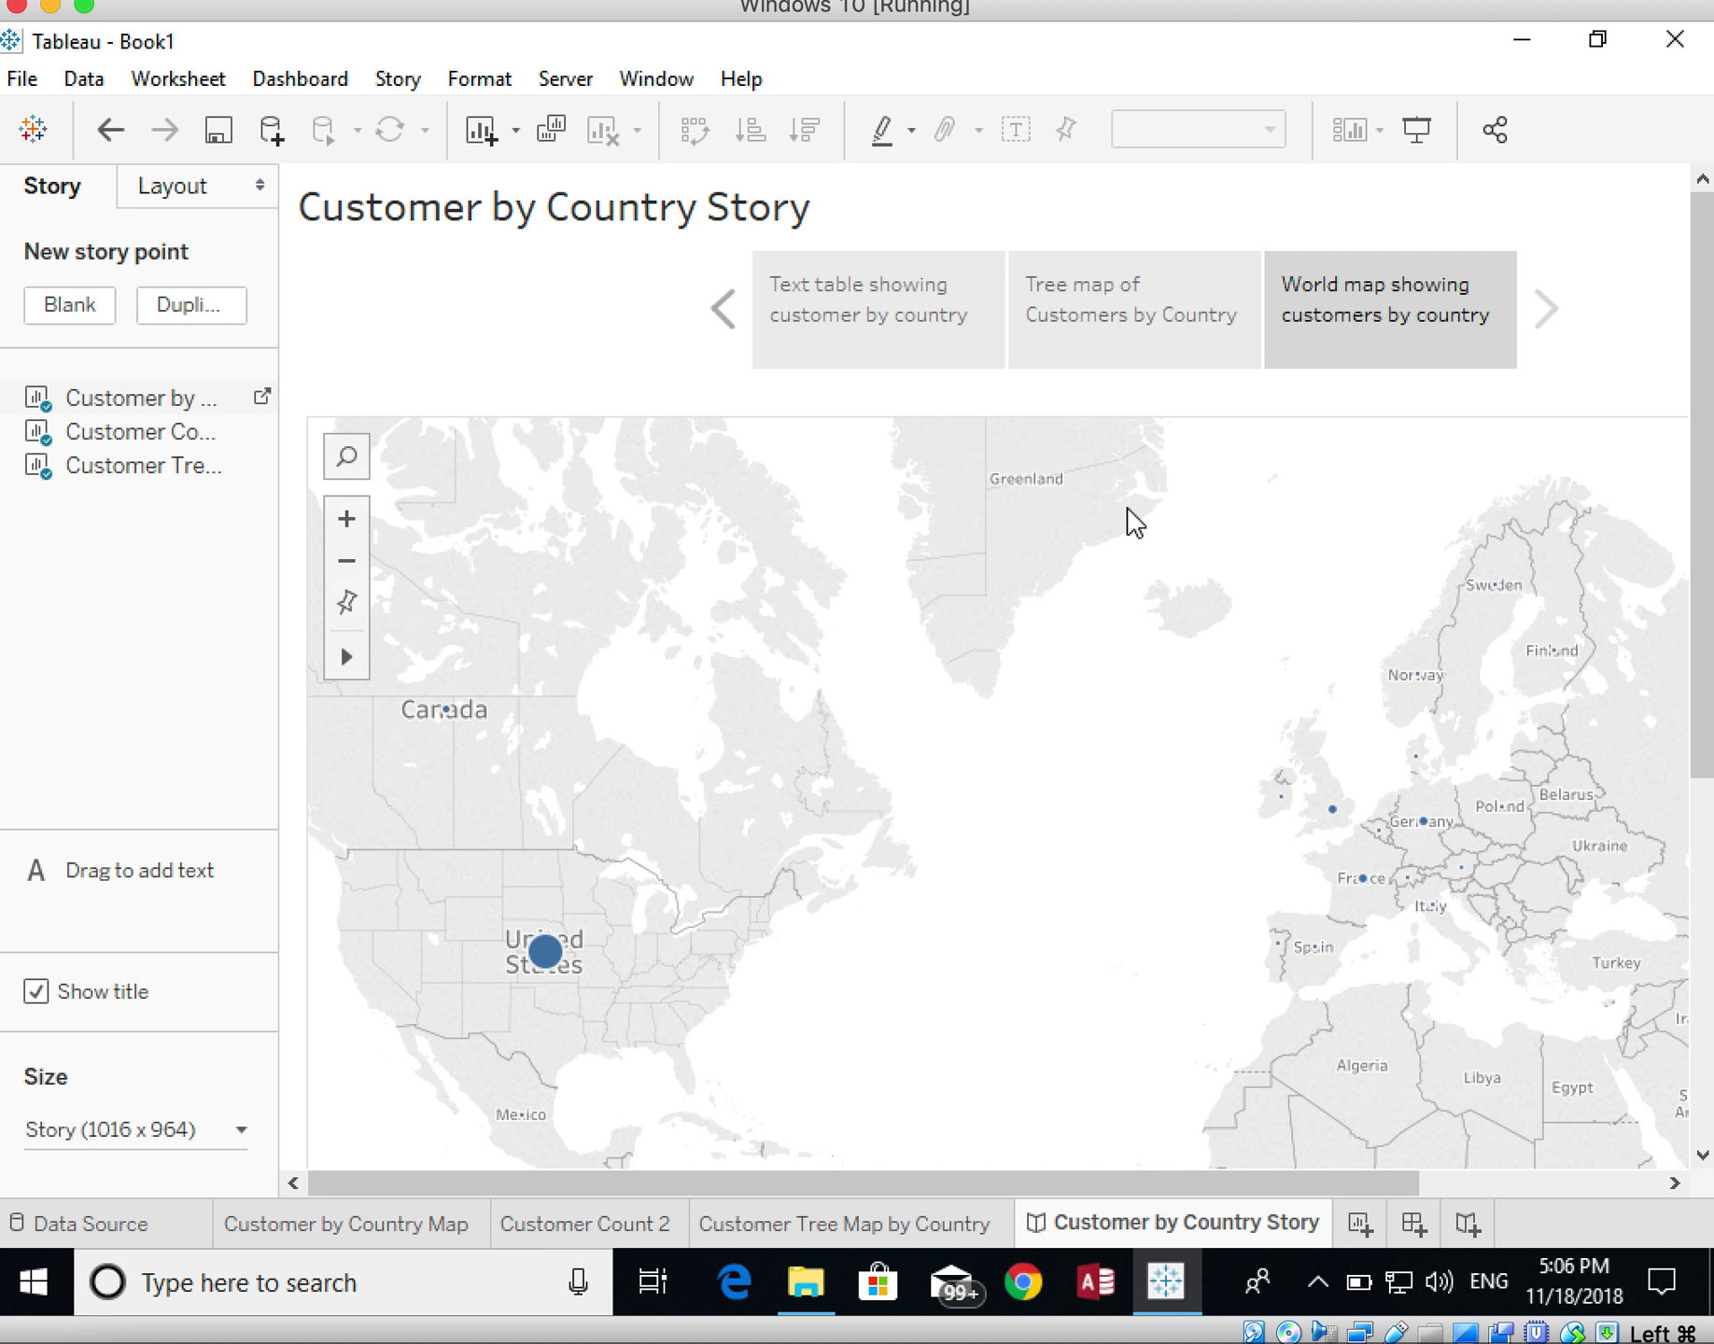